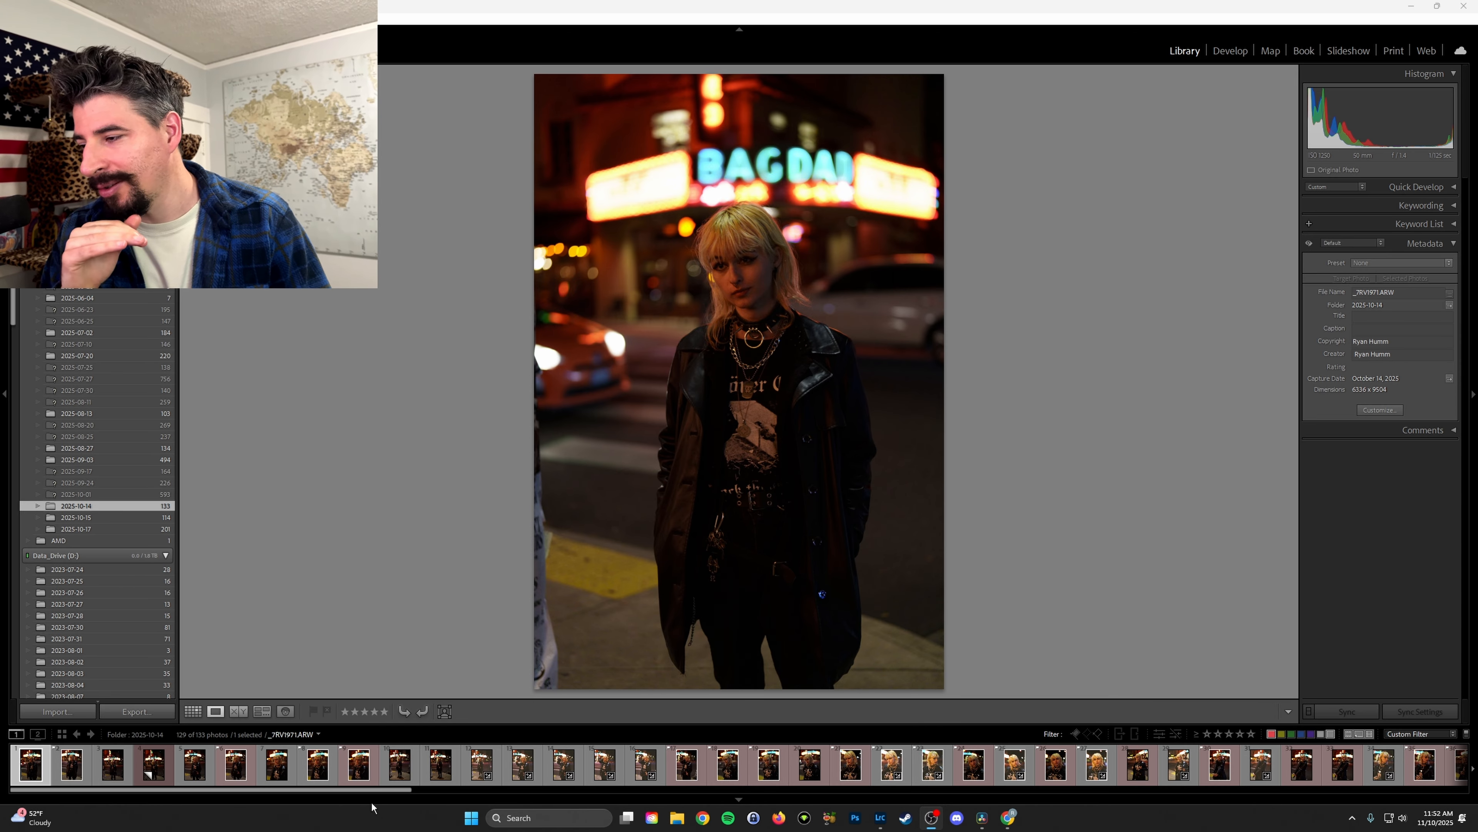
- Look through the first few night portraits in the 2025-10-14 folder, starting from _7RV1971.ARW
drag(364, 794, 177, 801)
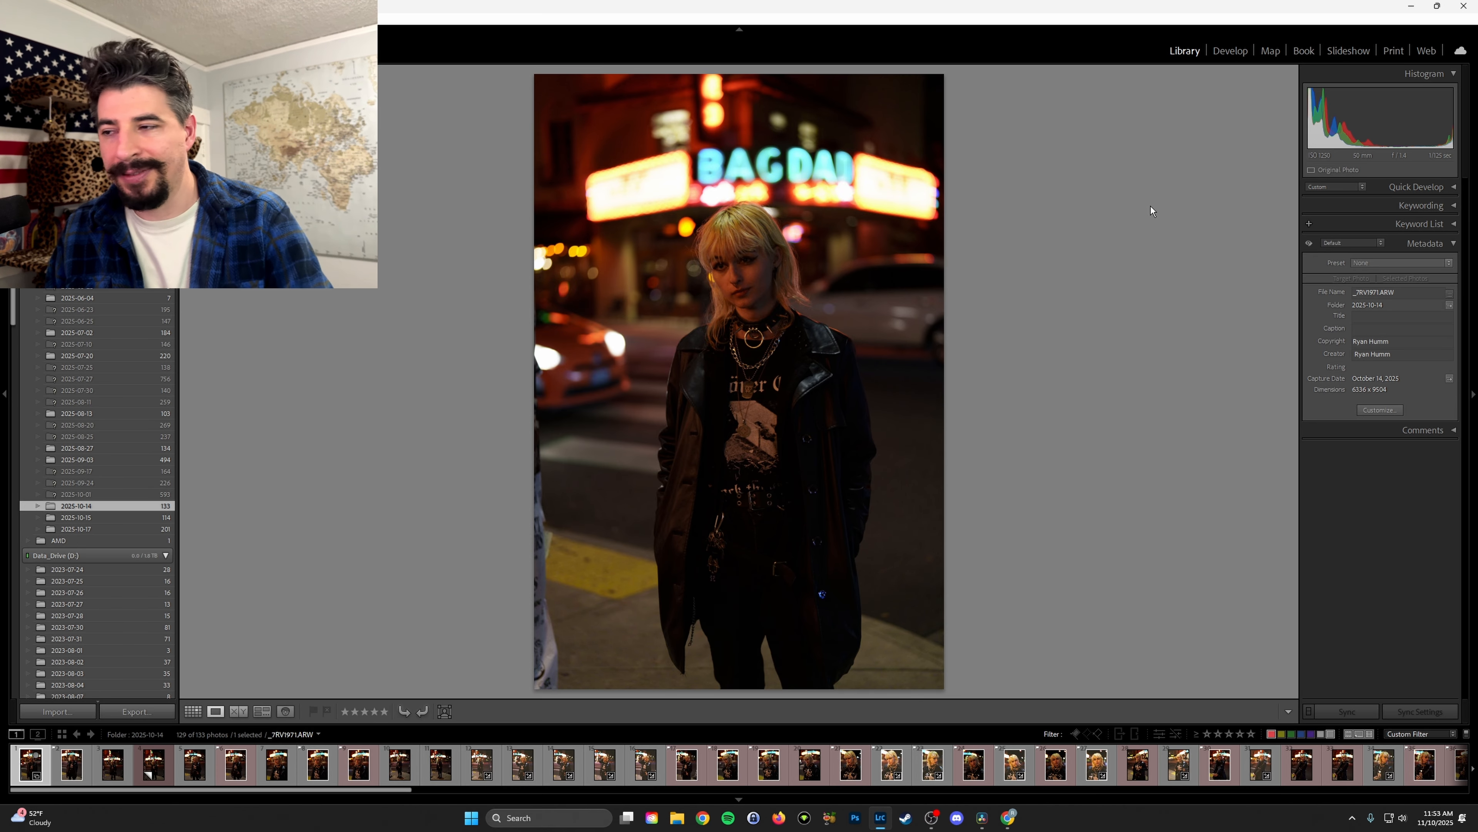
key(Right)
key(Right)
key(Right)
key(Right)
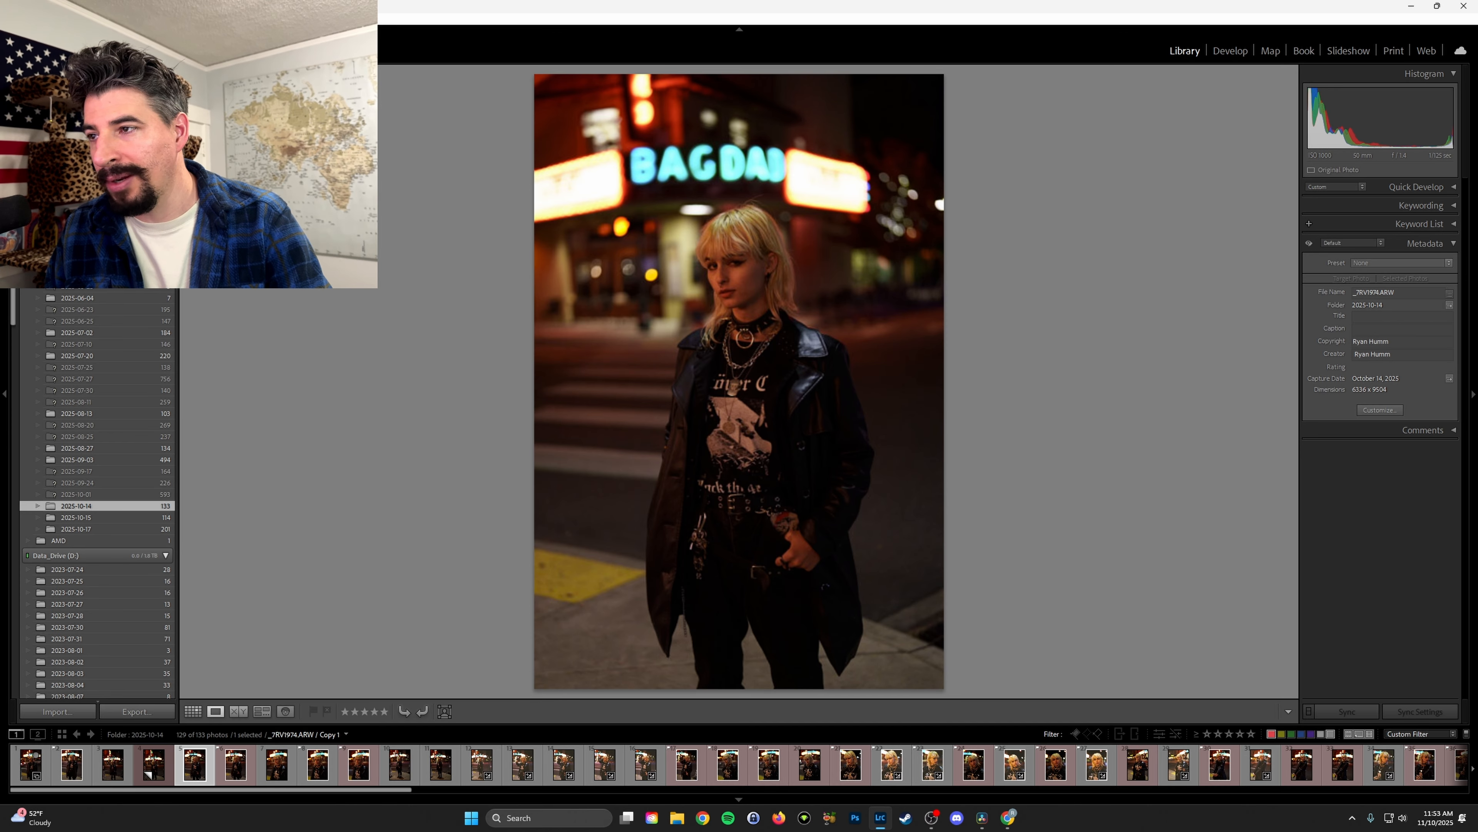
key(Left)
key(Left)
key(Left)
key(Left)
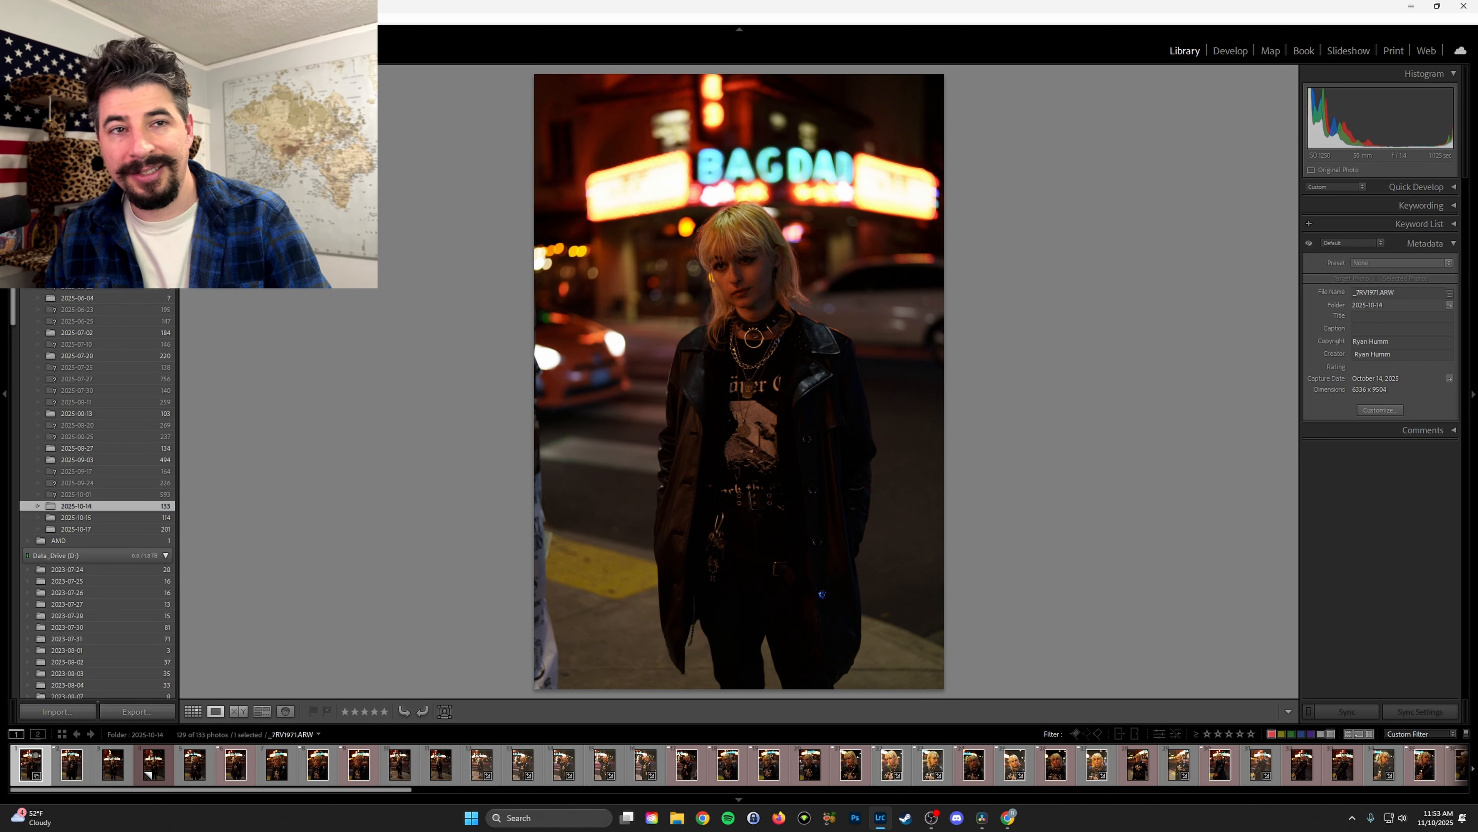
- Flag the photo _7RV1972.ARW as a pick, leave _7RV1971.ARW unflagged, and compare it with its neighbours
key(p)
key(u)
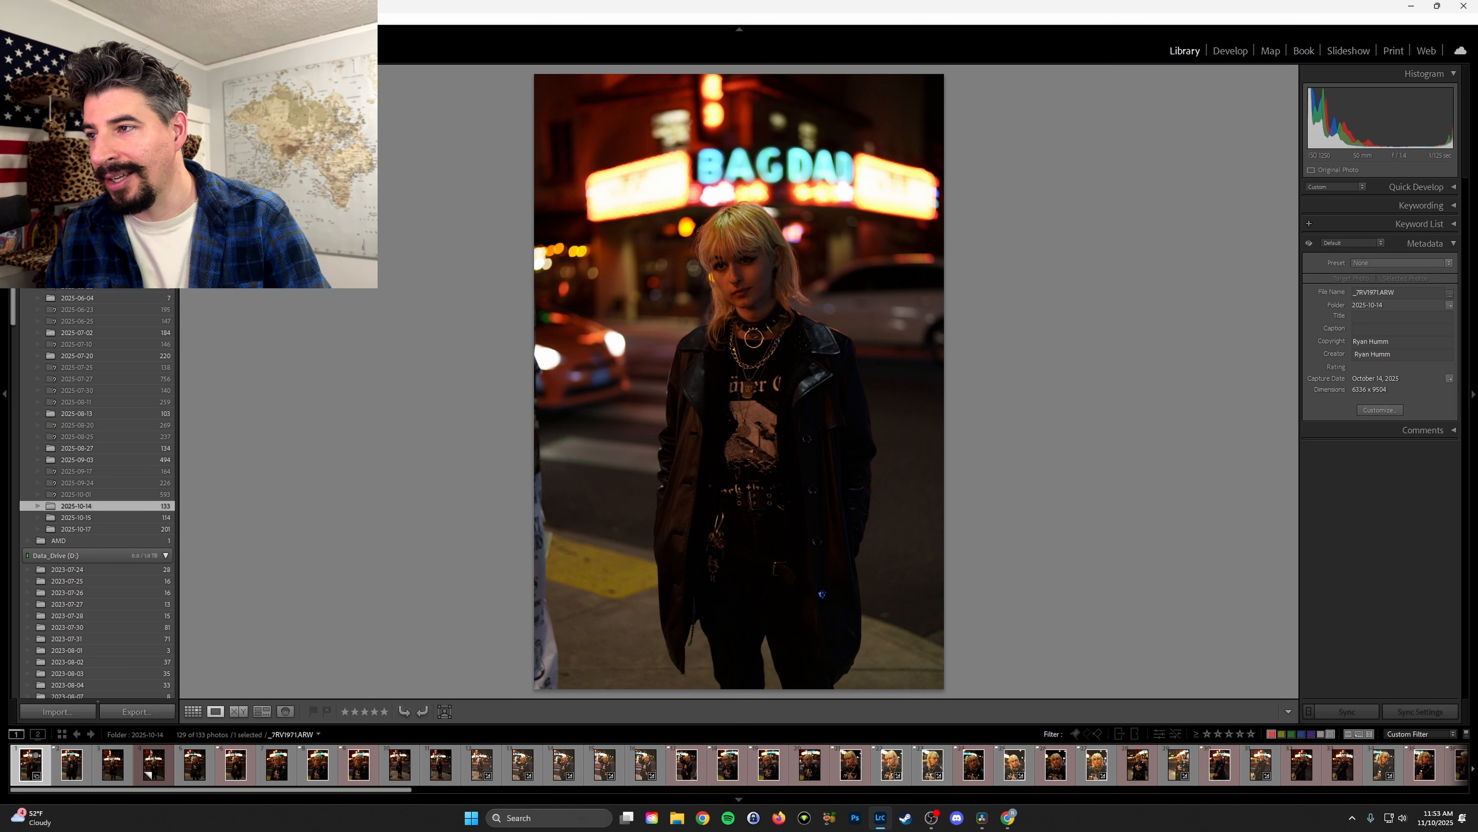
key(Right)
key(p)
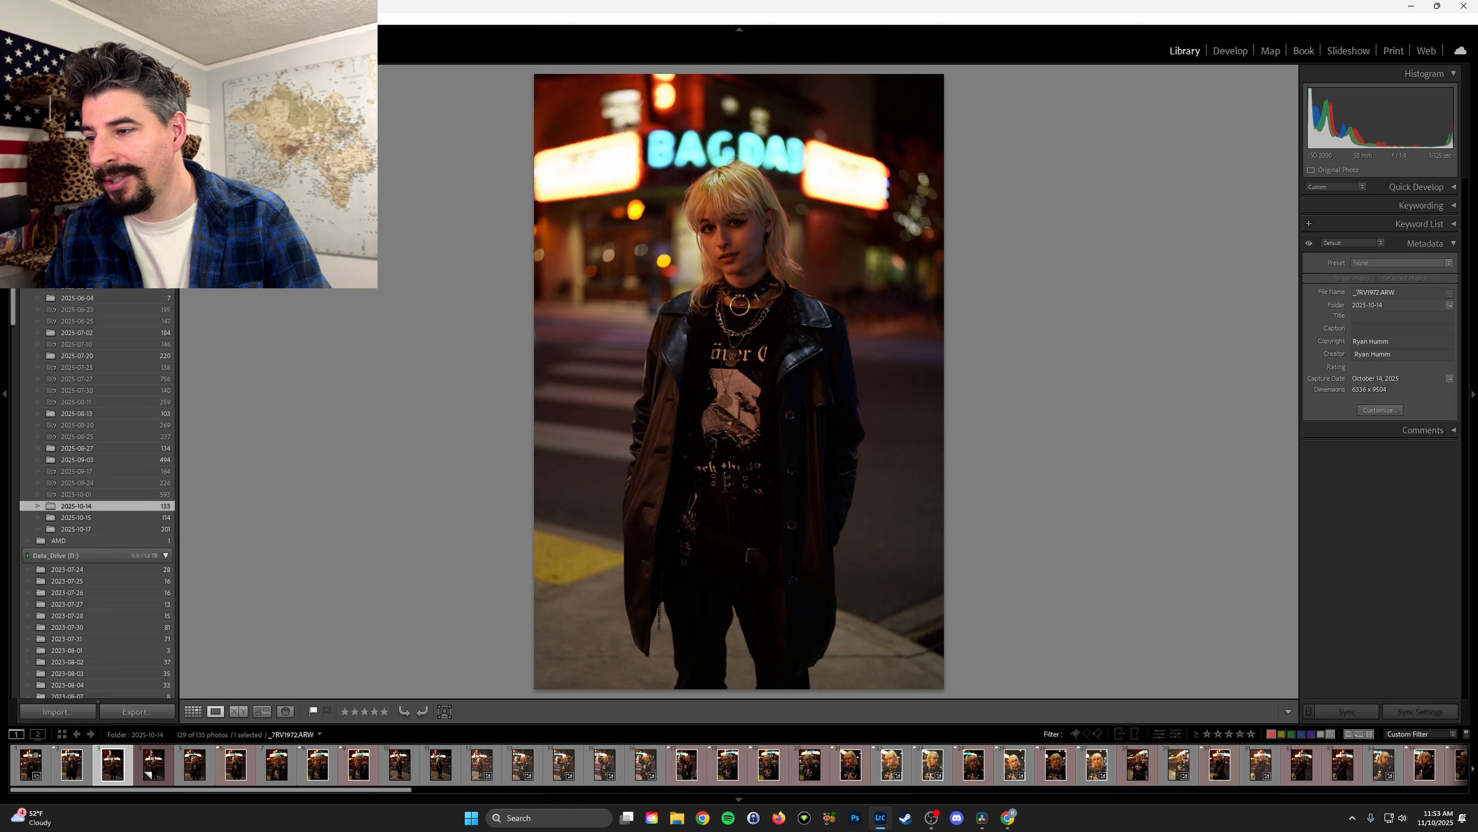
key(Right)
key(Right)
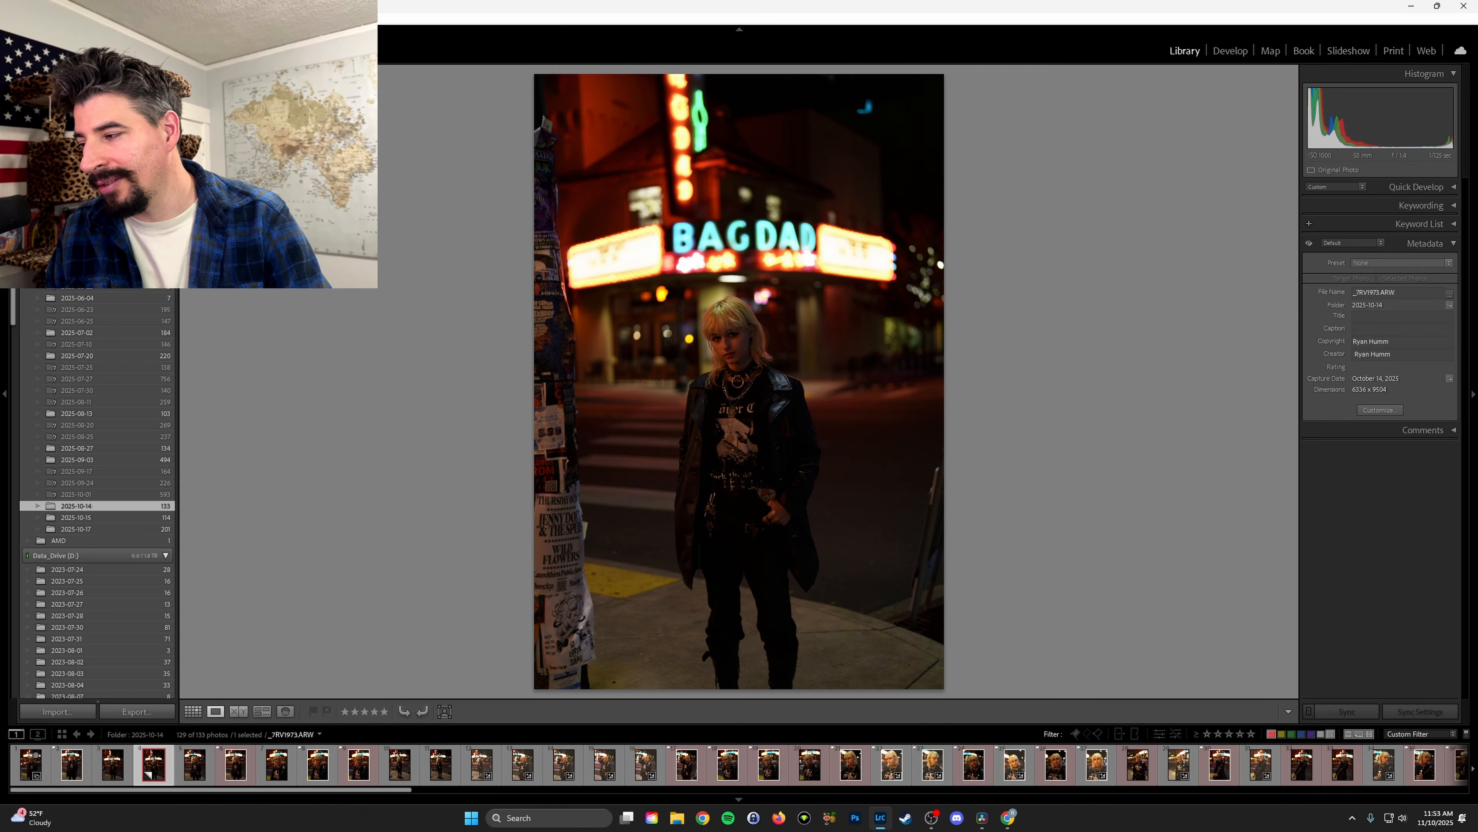
key(Left)
key(Left)
key(Left)
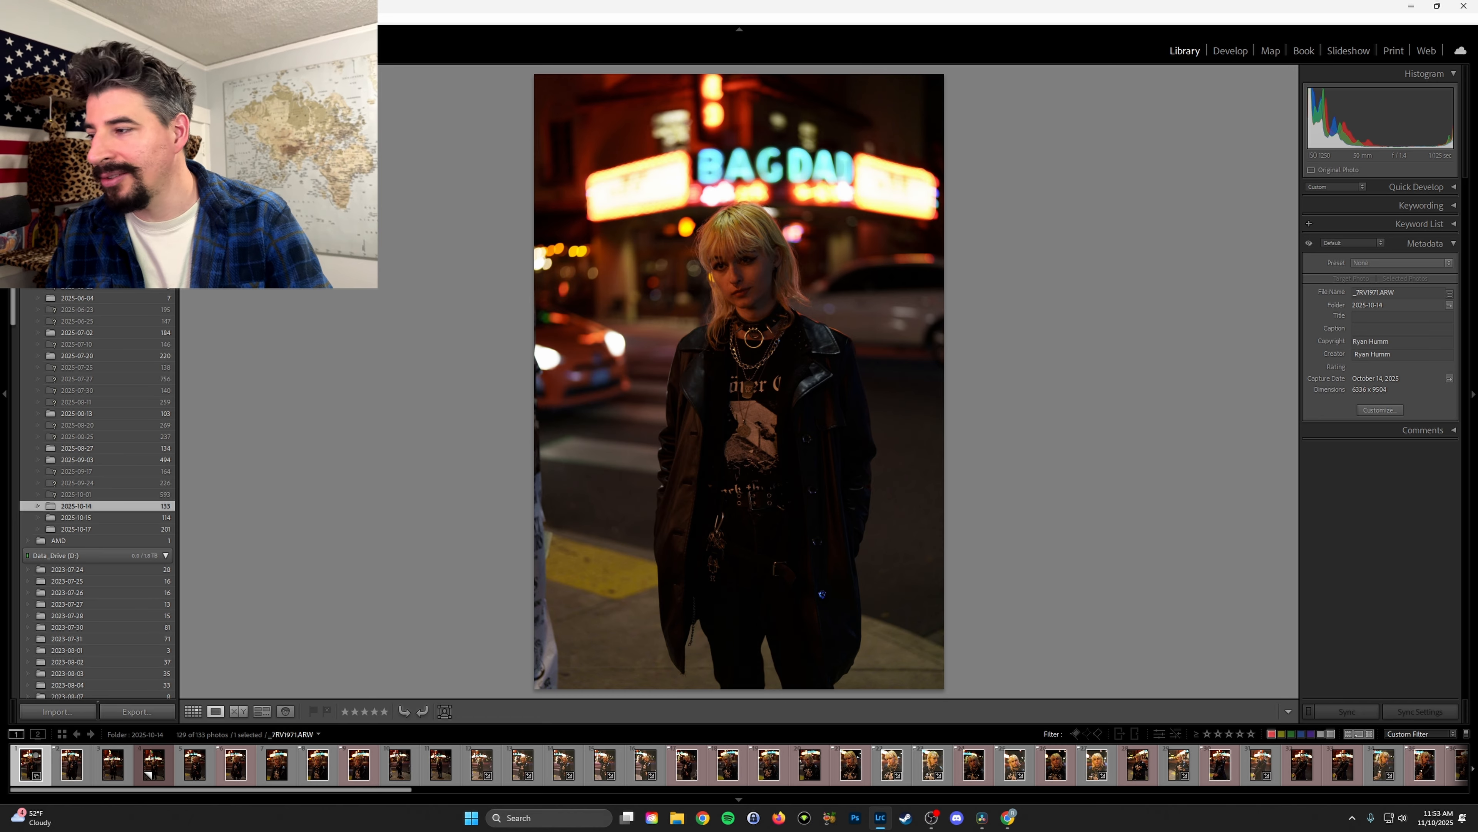
key(Right)
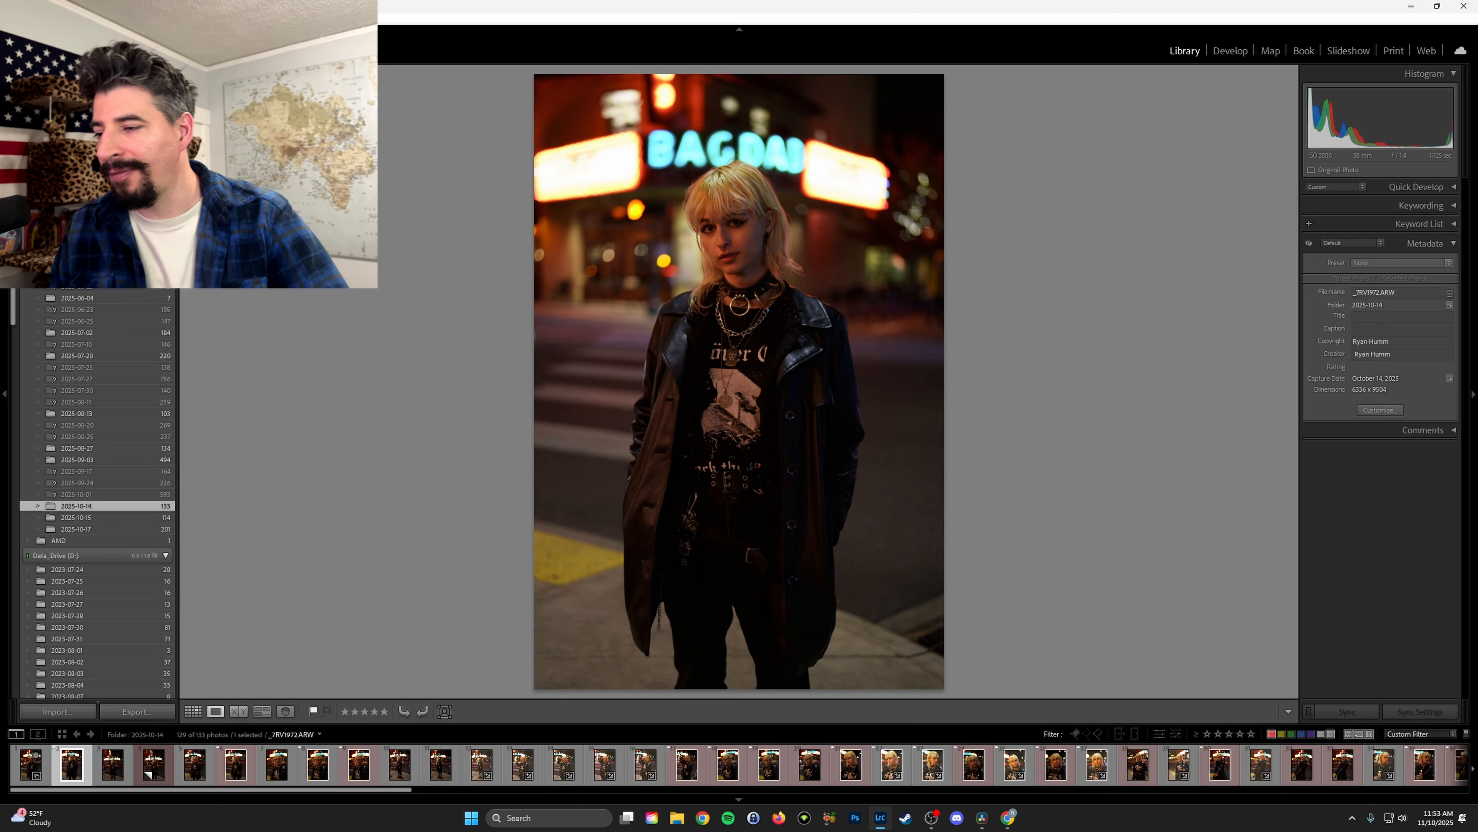
- Filter the folder to picked photos only and look over the remaining thumbnails
click(1080, 733)
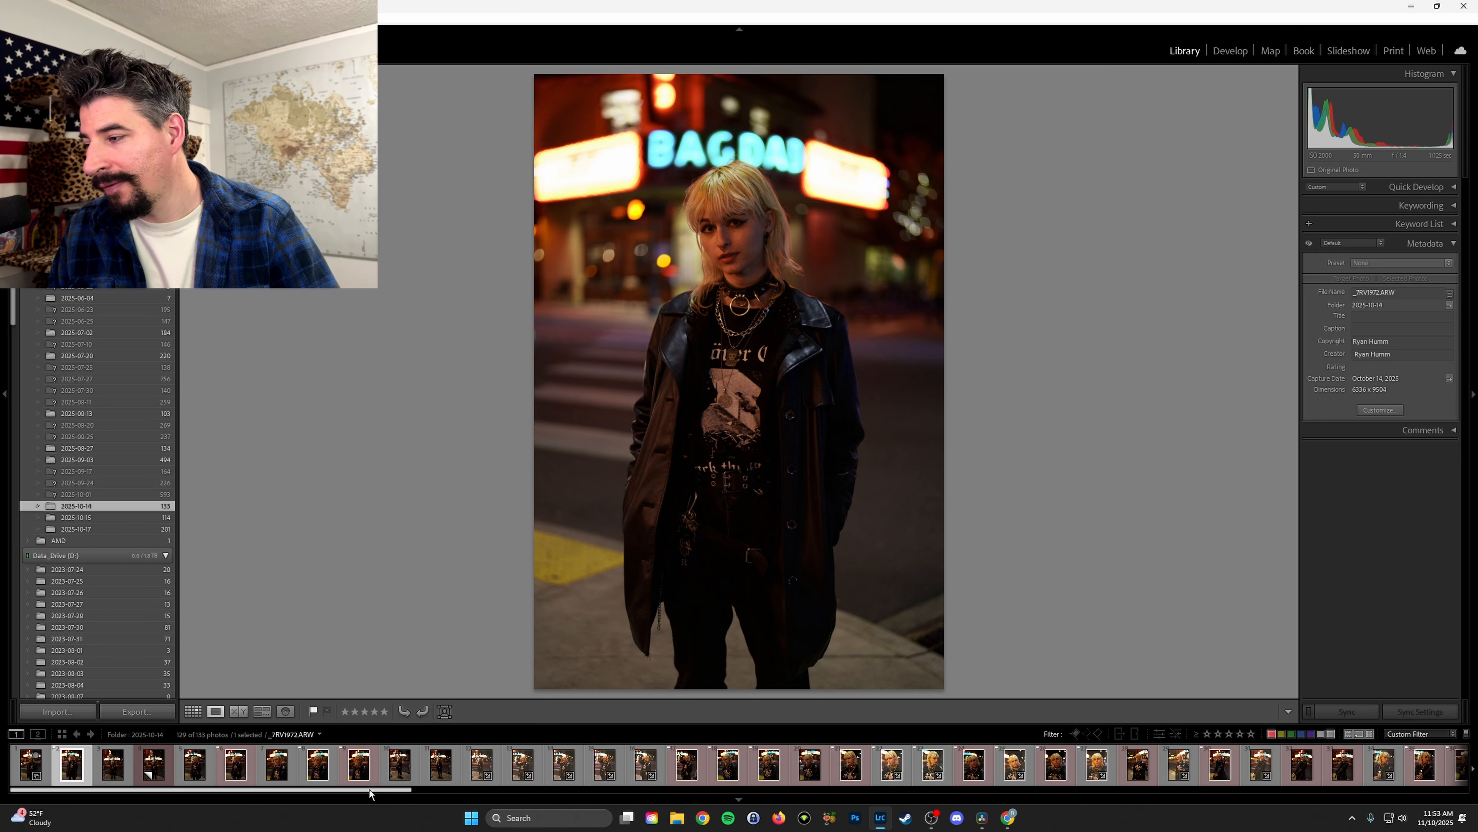
drag(370, 789, 682, 789)
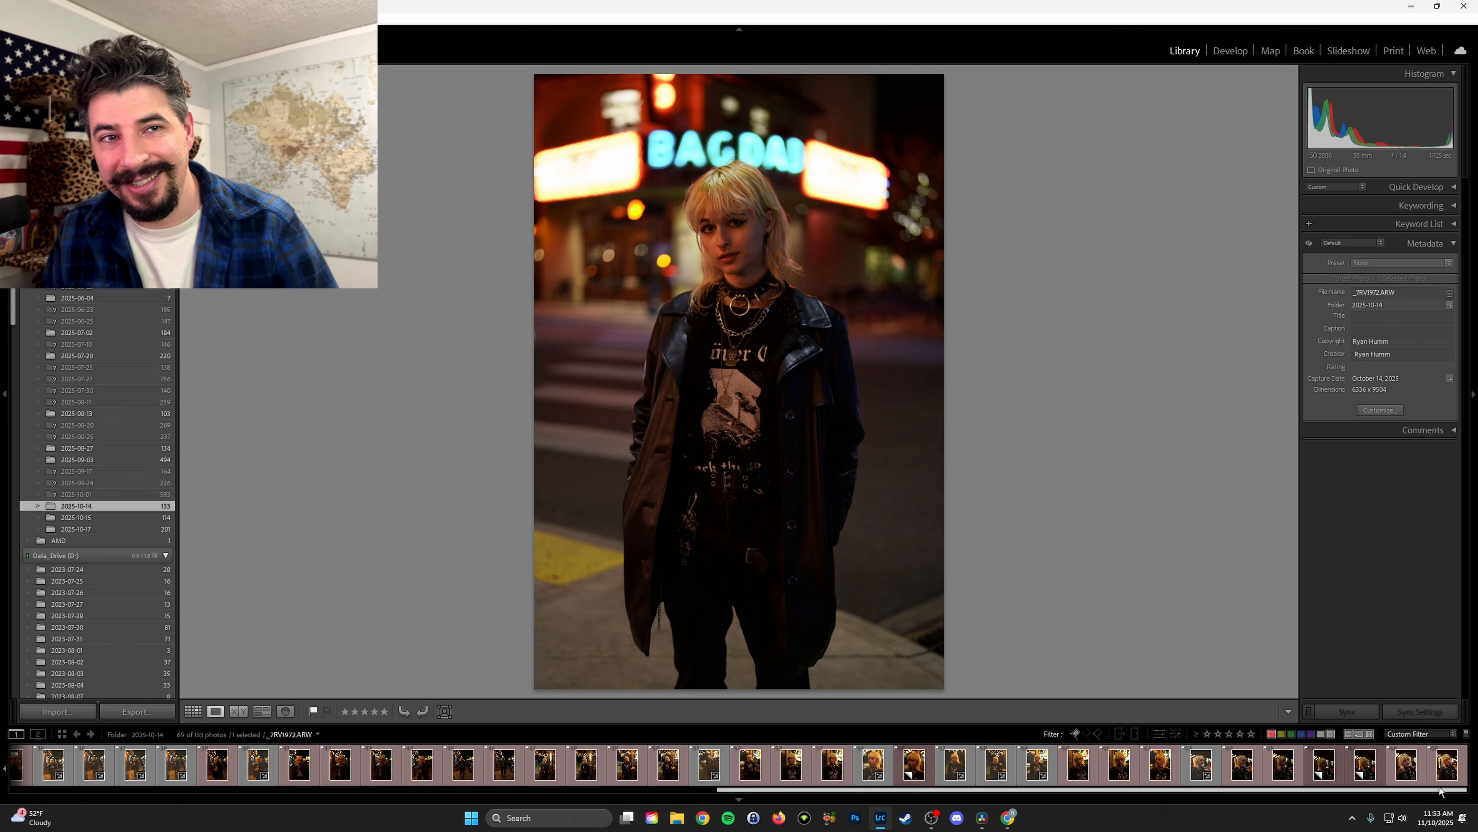
drag(1442, 790, 638, 787)
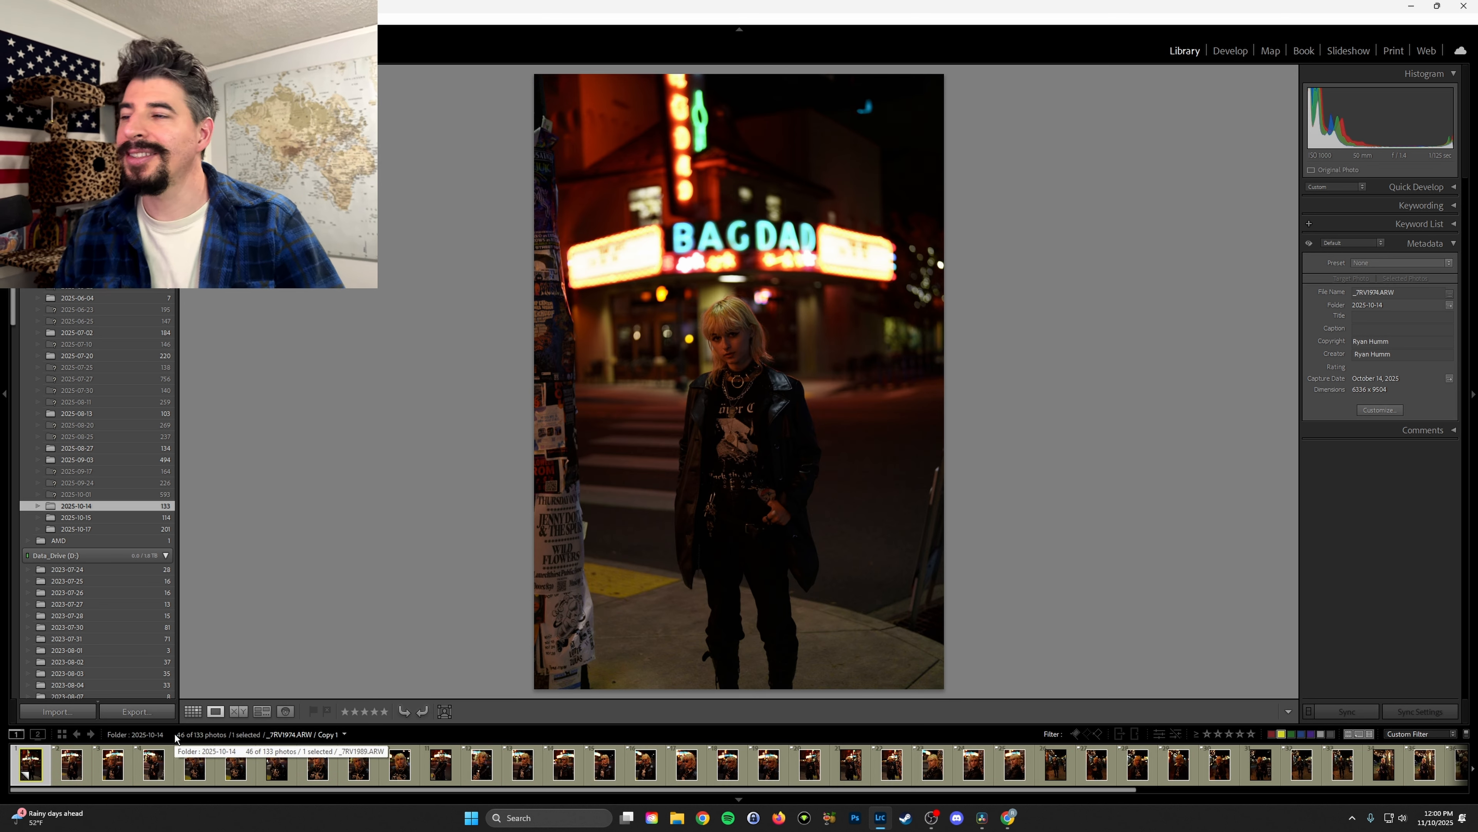
- Open the virtual copy _7RV1974.ARW / Copy 1 for developing and raise its exposure to +1.14
key(d)
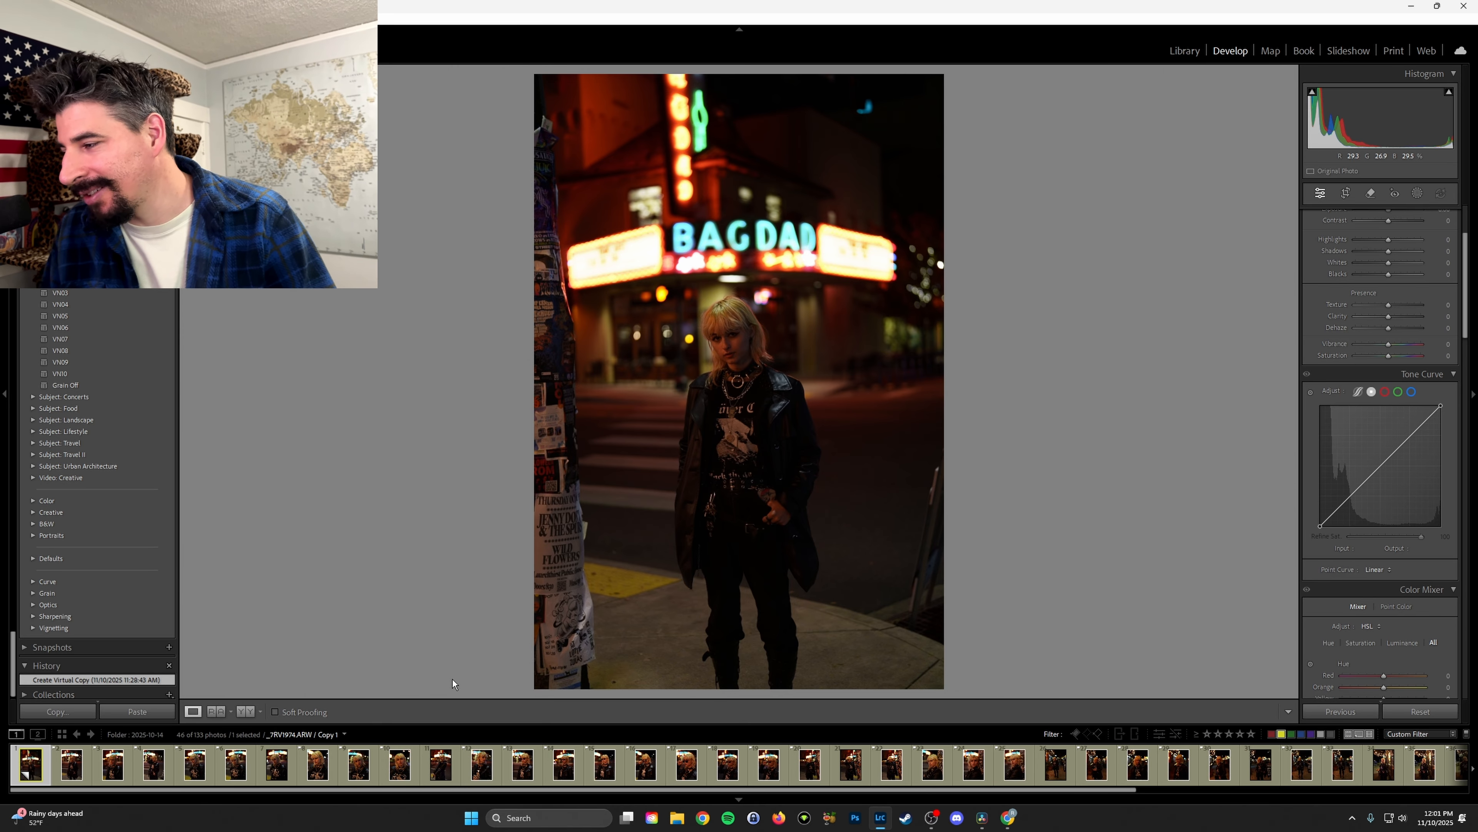
click(153, 765)
click(31, 765)
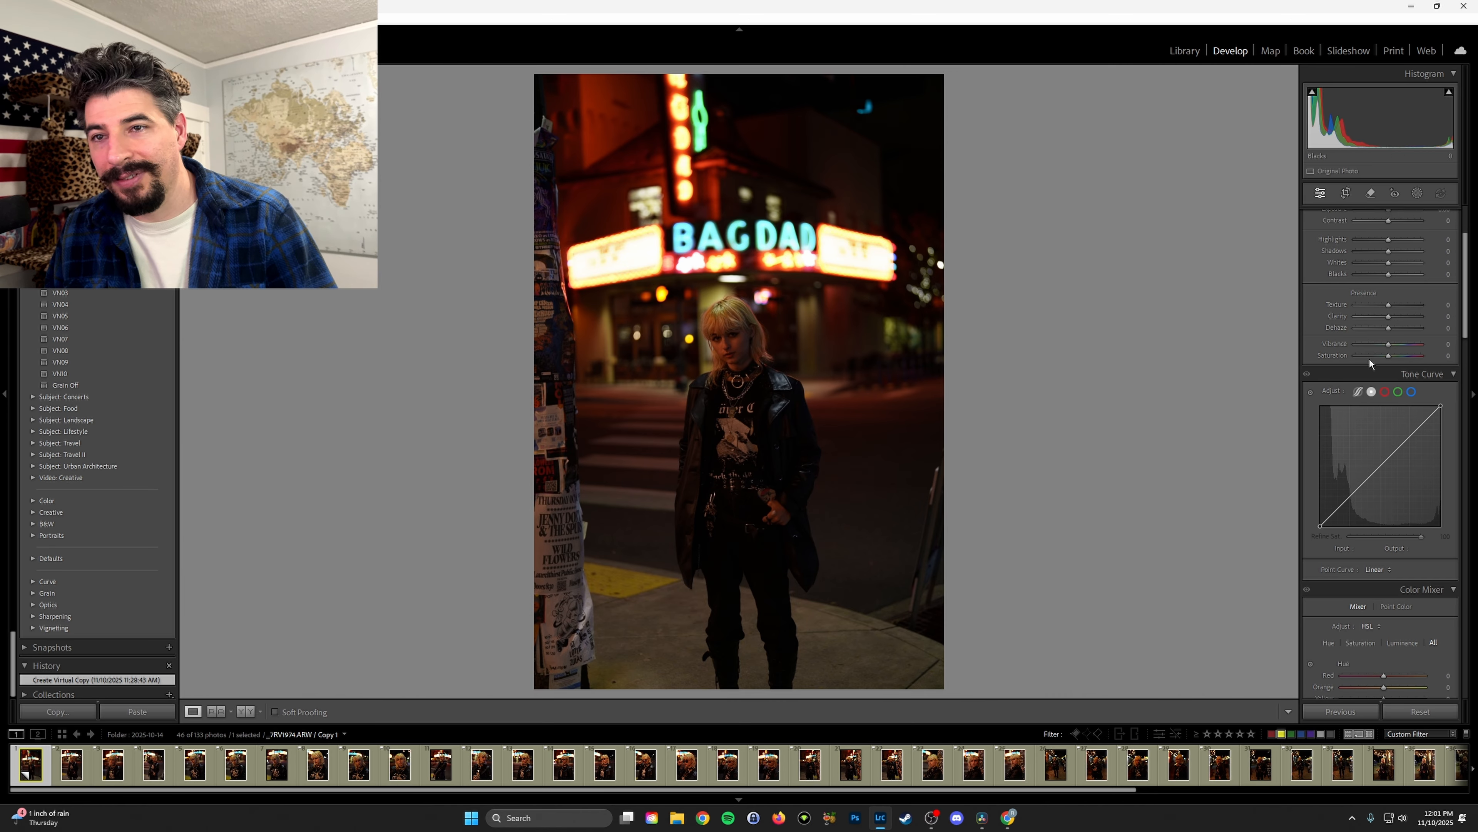
scroll(1382, 359, up, 3)
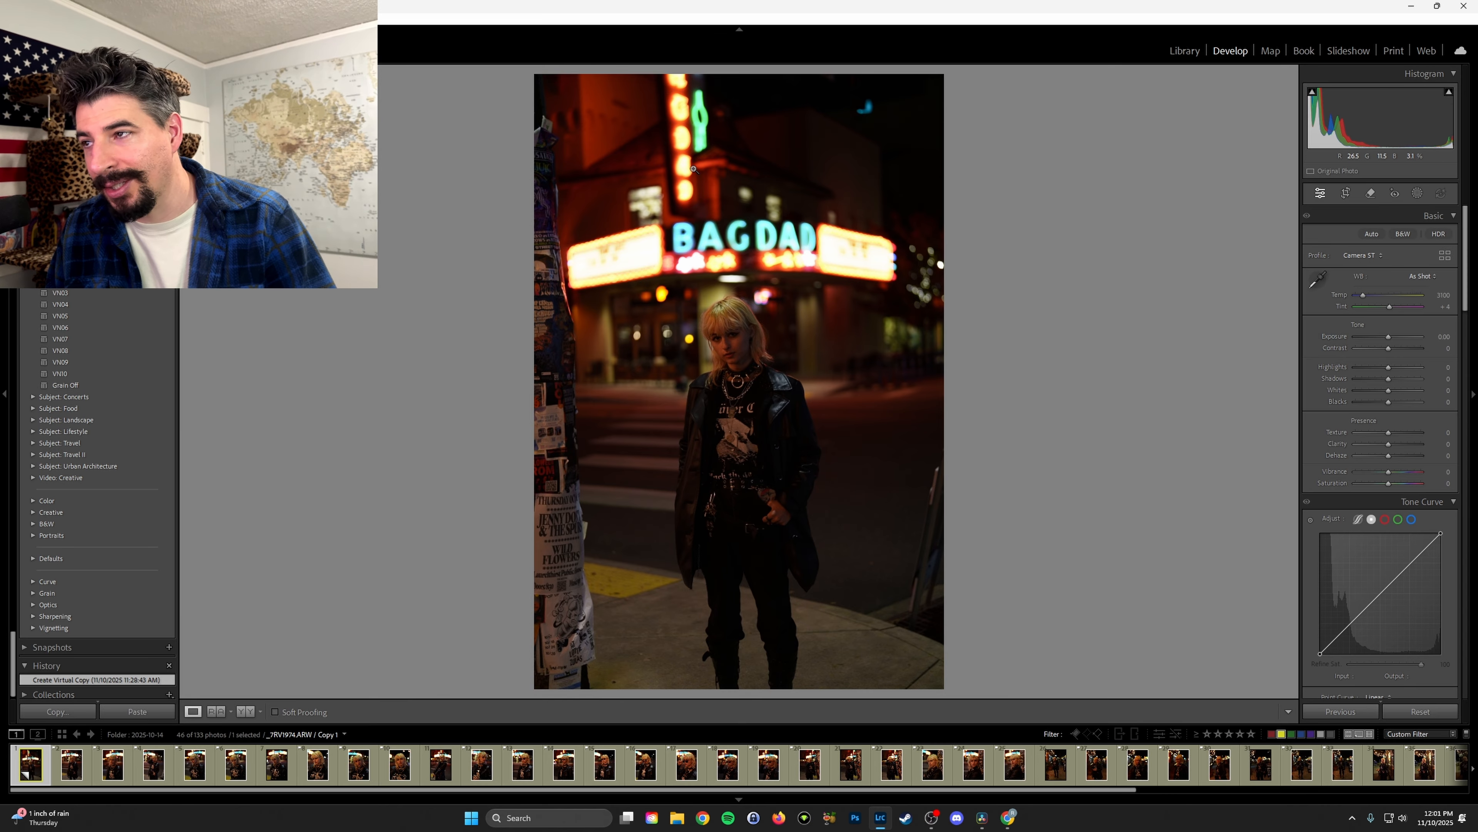
drag(1386, 341, 1397, 340)
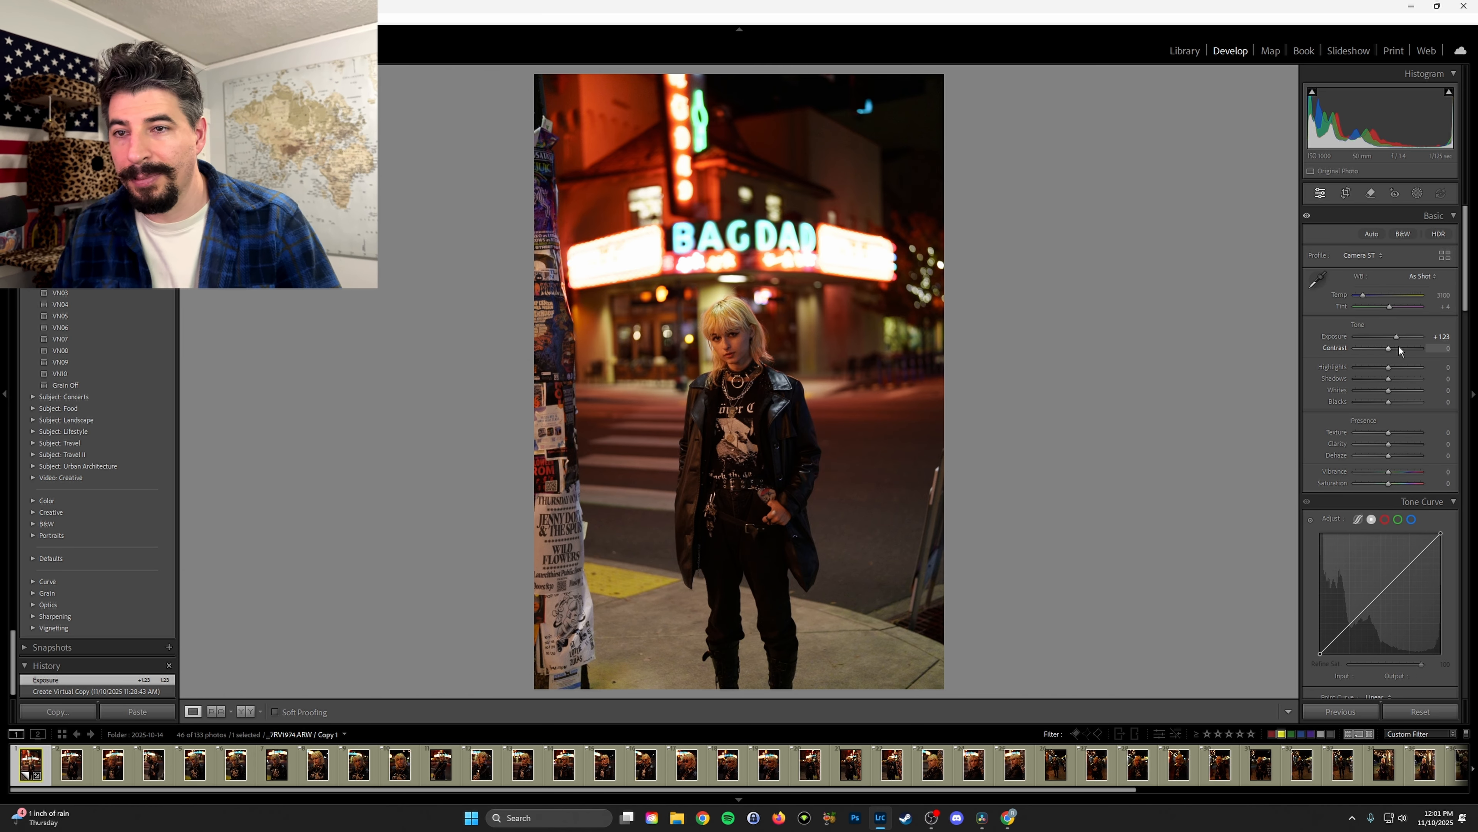
drag(1398, 340, 1397, 340)
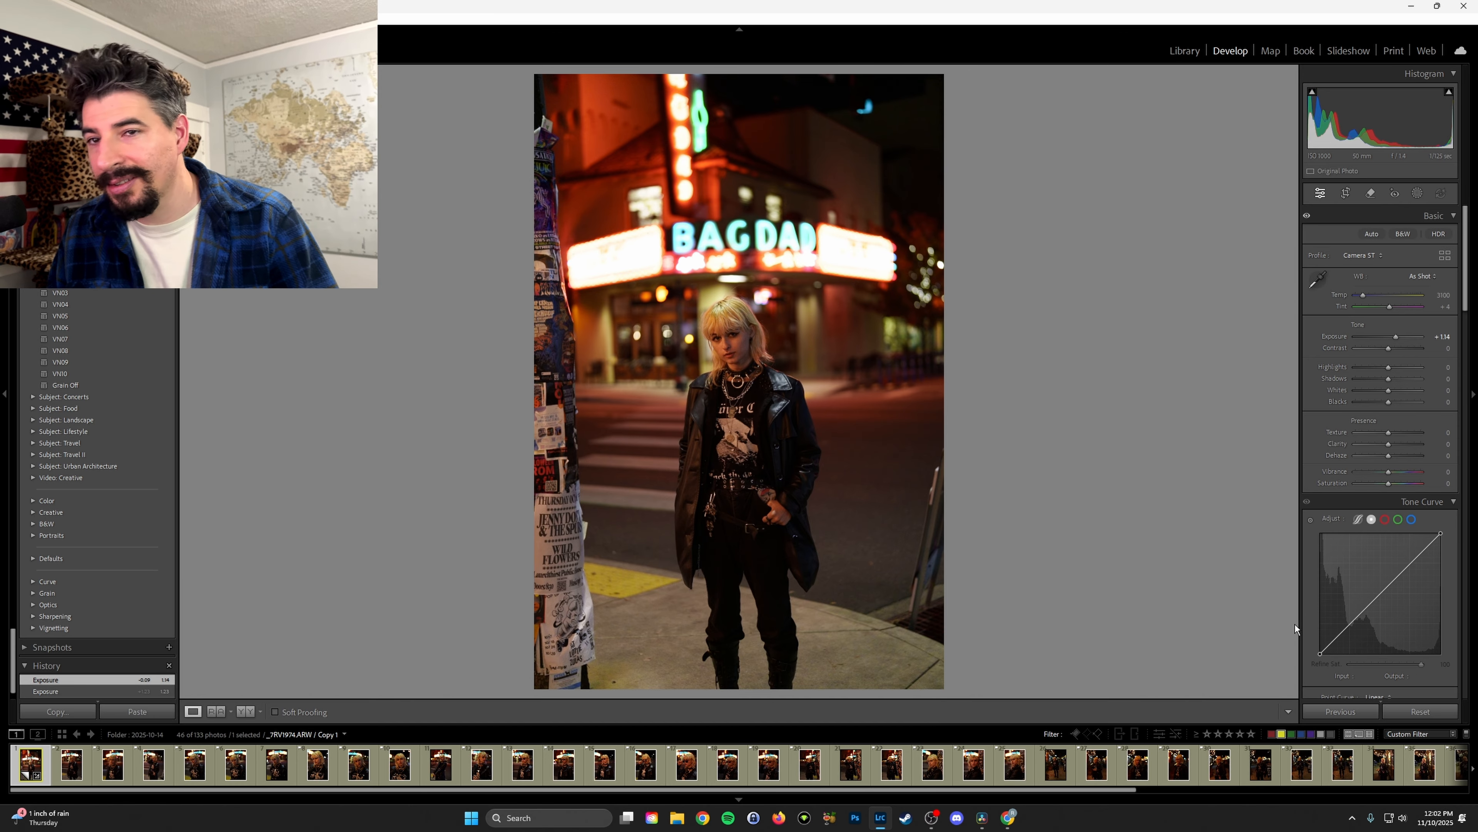
- Lift the tone curve's black point to output 40 and pull down a shadow point at input 70, output 70
key(alt)
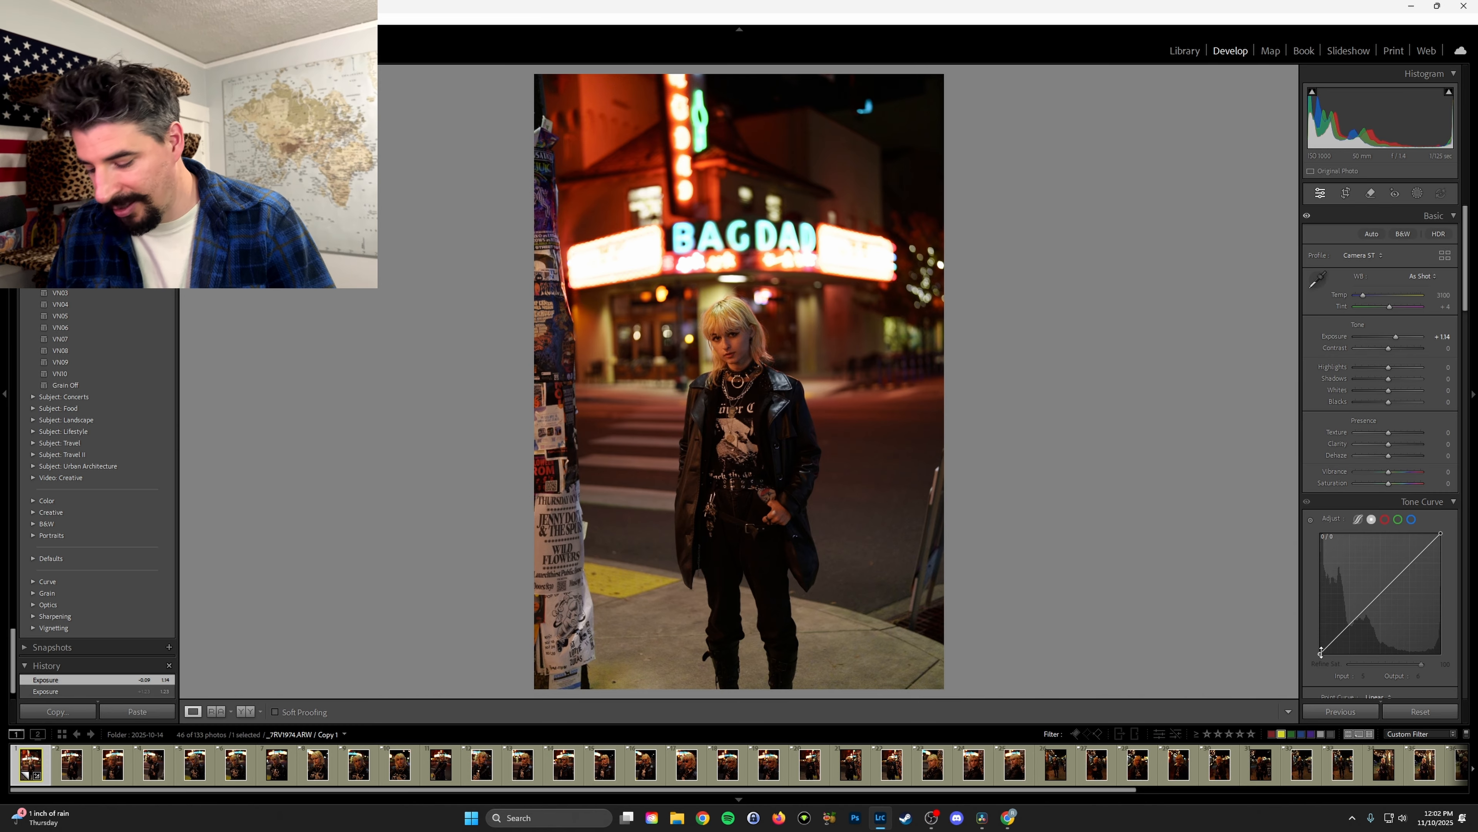
drag(1320, 650, 1265, 628)
drag(1247, 504, 1152, 540)
key(alt)
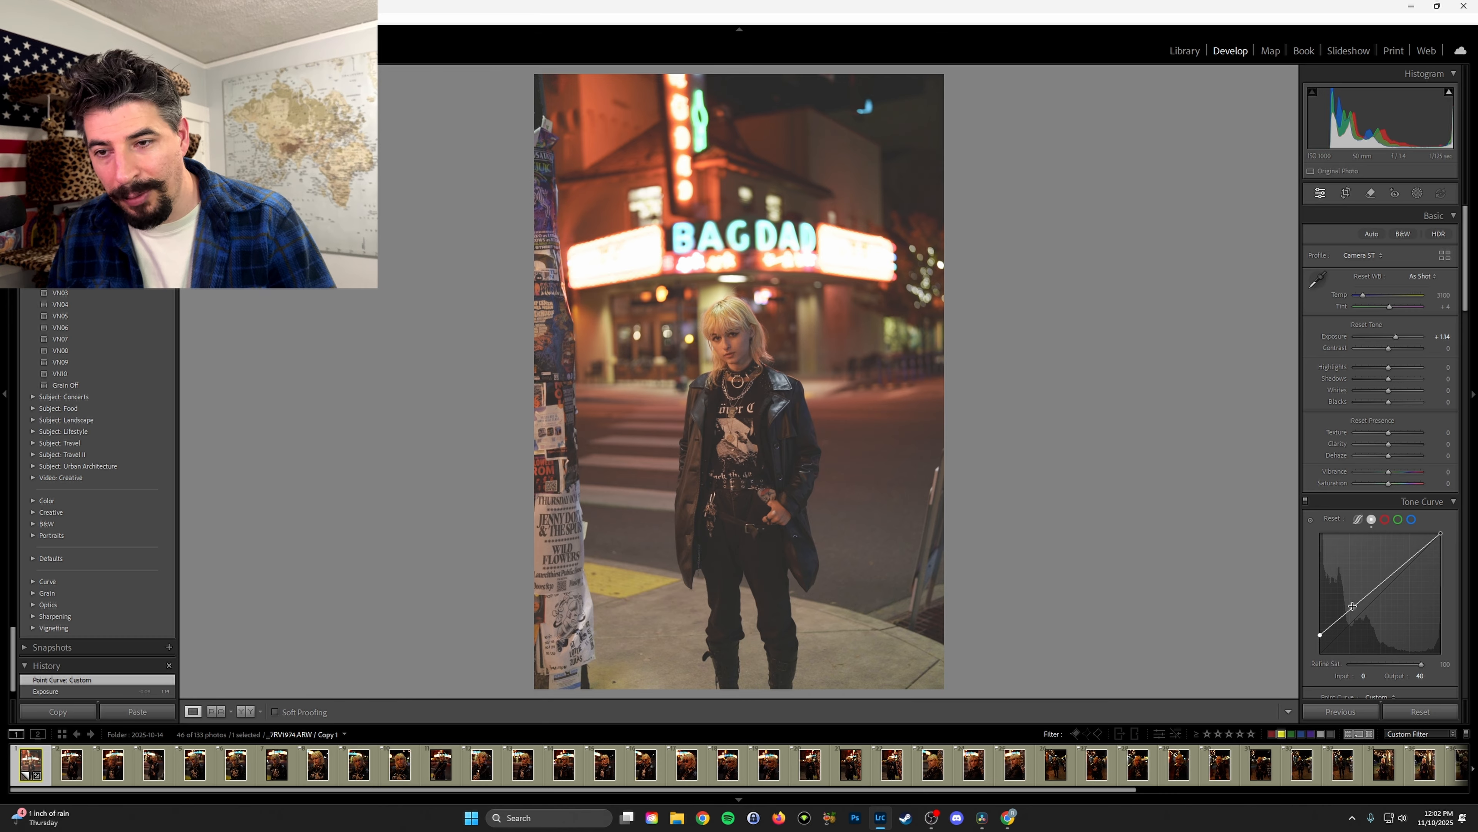
drag(1348, 608, 1373, 676)
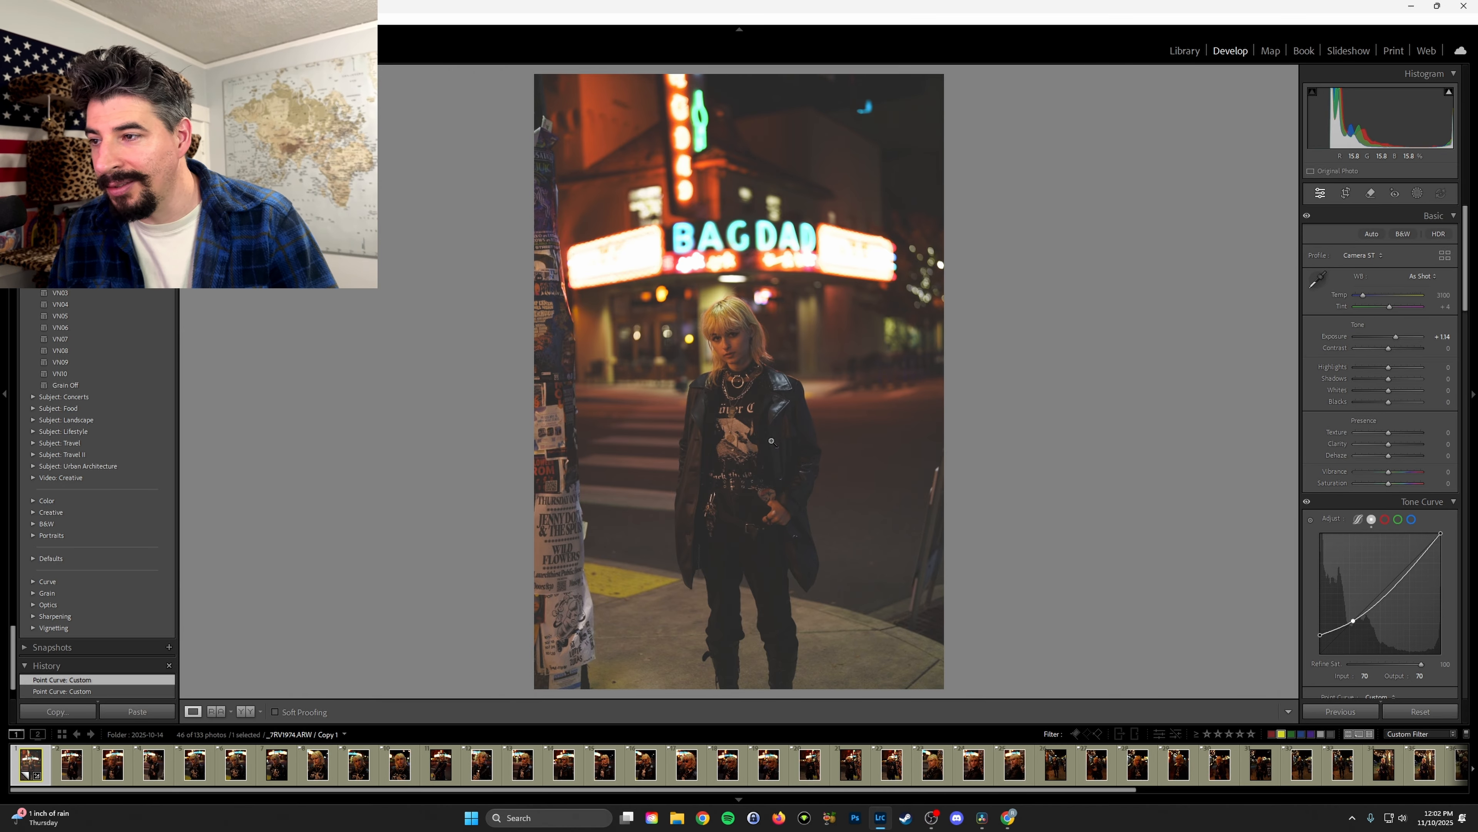
- Raise the tone curve's black point further to output 47 to fade the blacks
drag(1354, 621, 1247, 628)
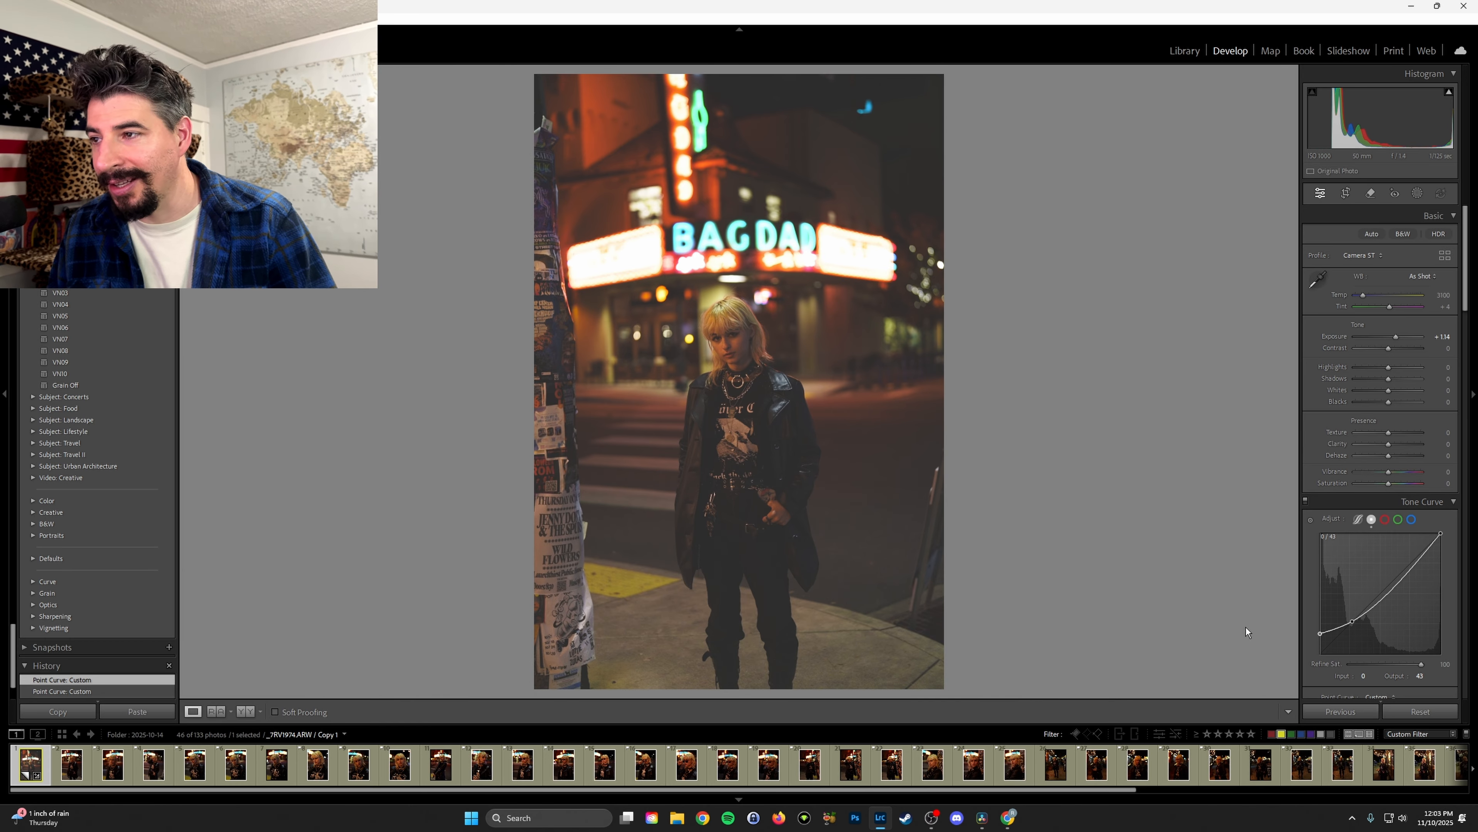
drag(1246, 627, 1379, 582)
key(ctrl+z)
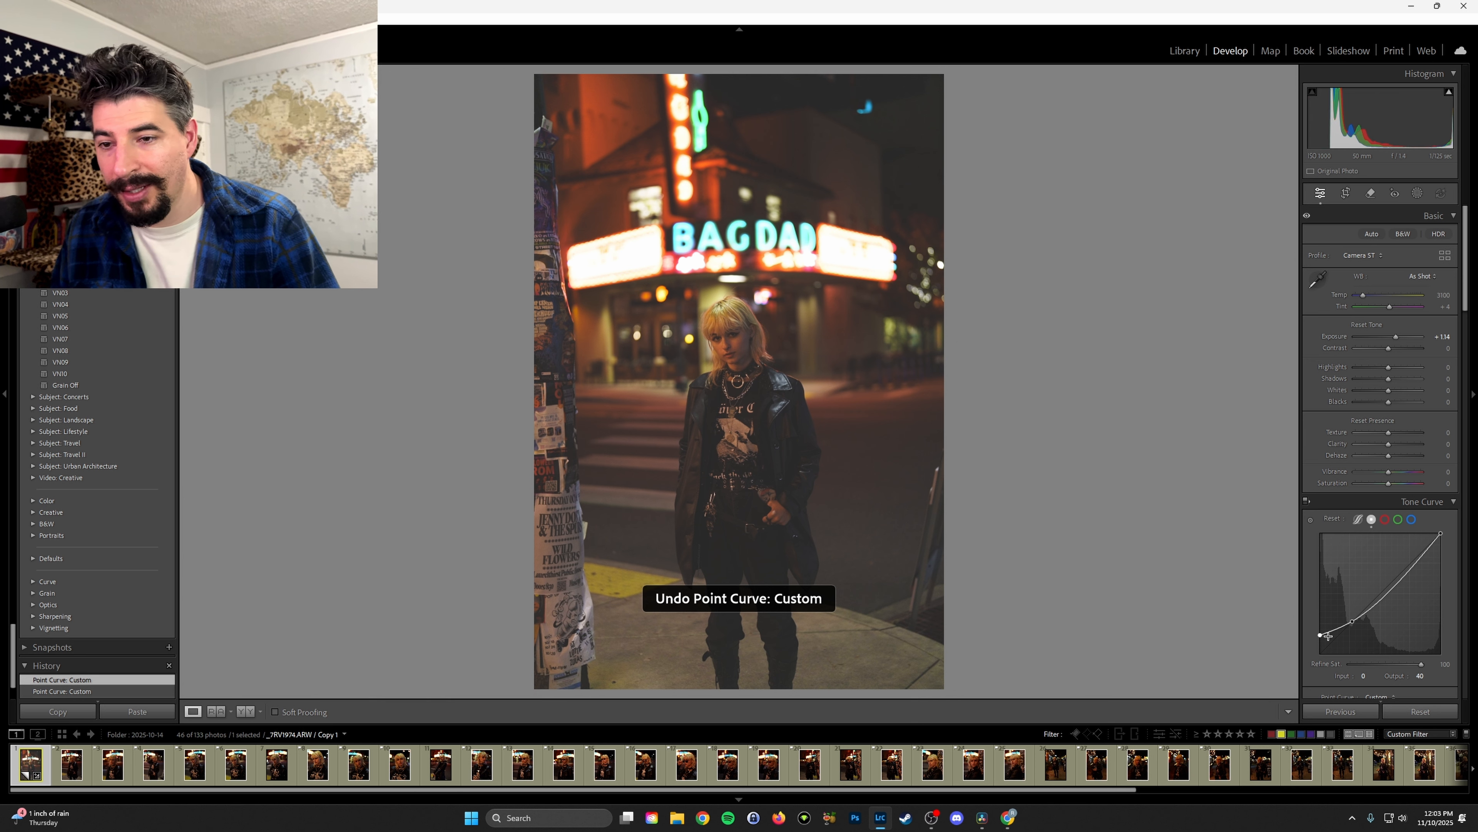
drag(1320, 634, 1320, 630)
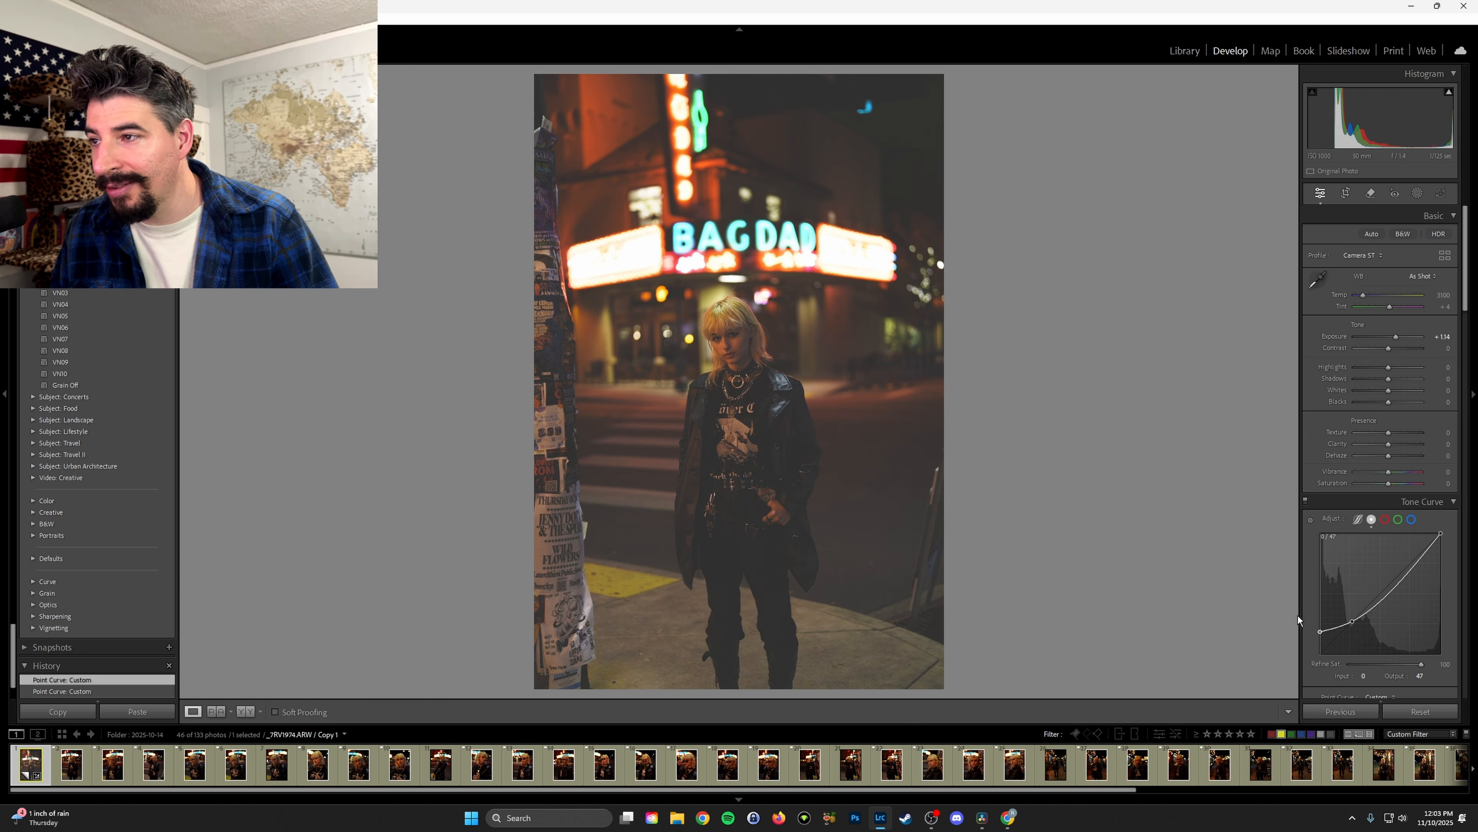
- Add a midtone point to the tone curve at input 152, output 150, and refine the shadow point to input 68, output 69
key(alt)
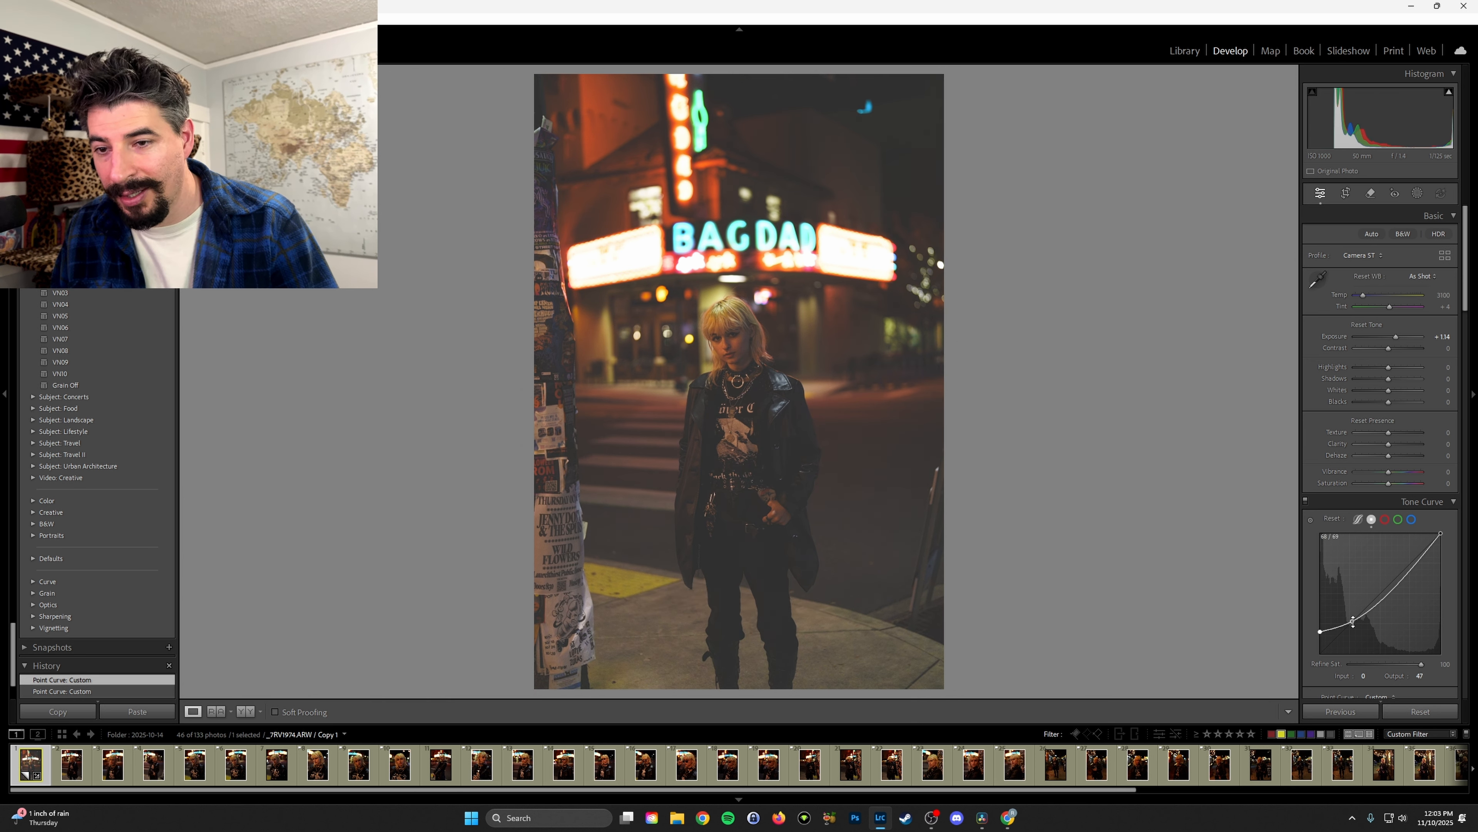
click(1353, 622)
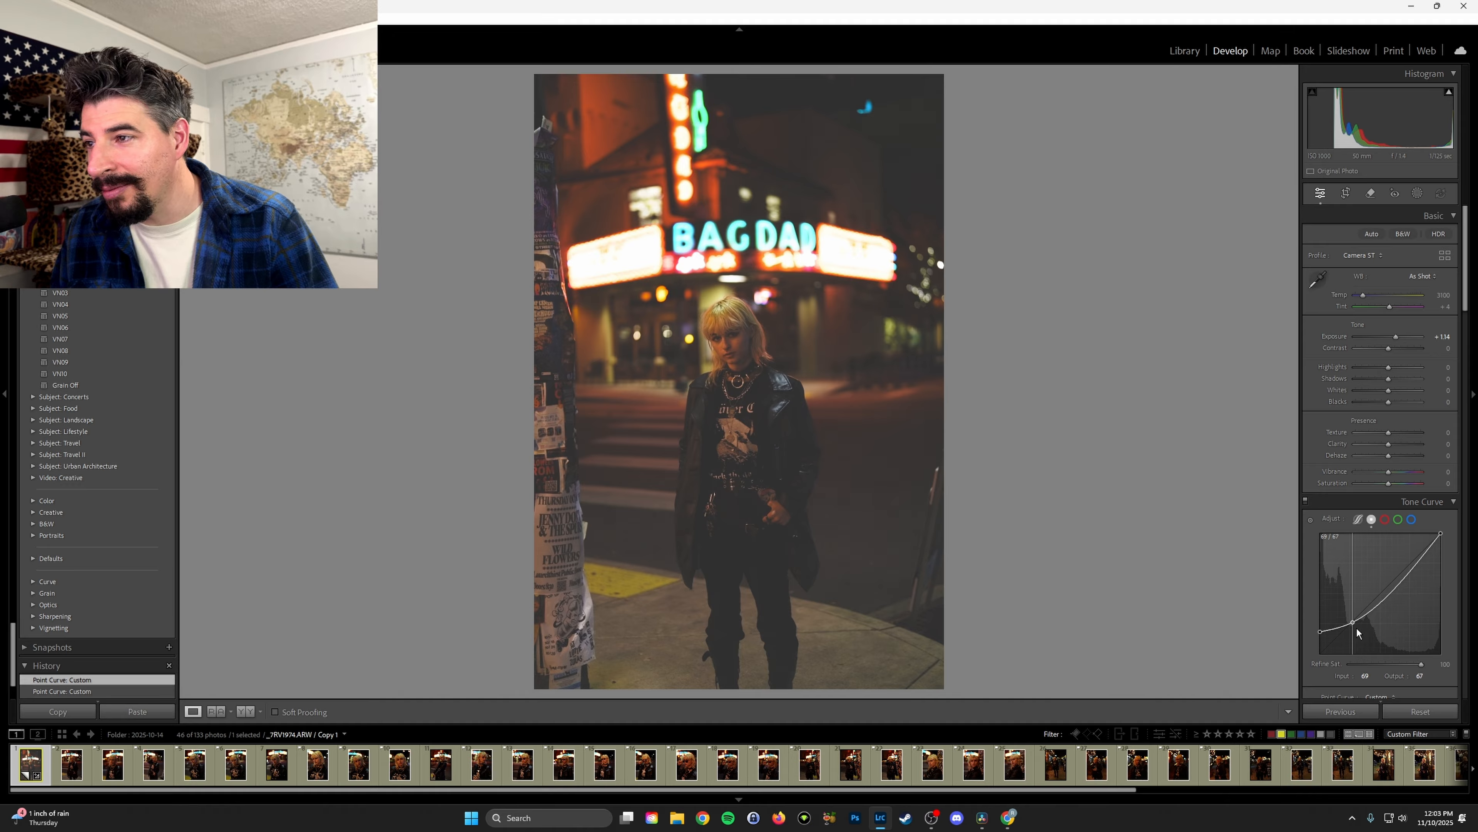
drag(1354, 622, 1353, 621)
key(alt)
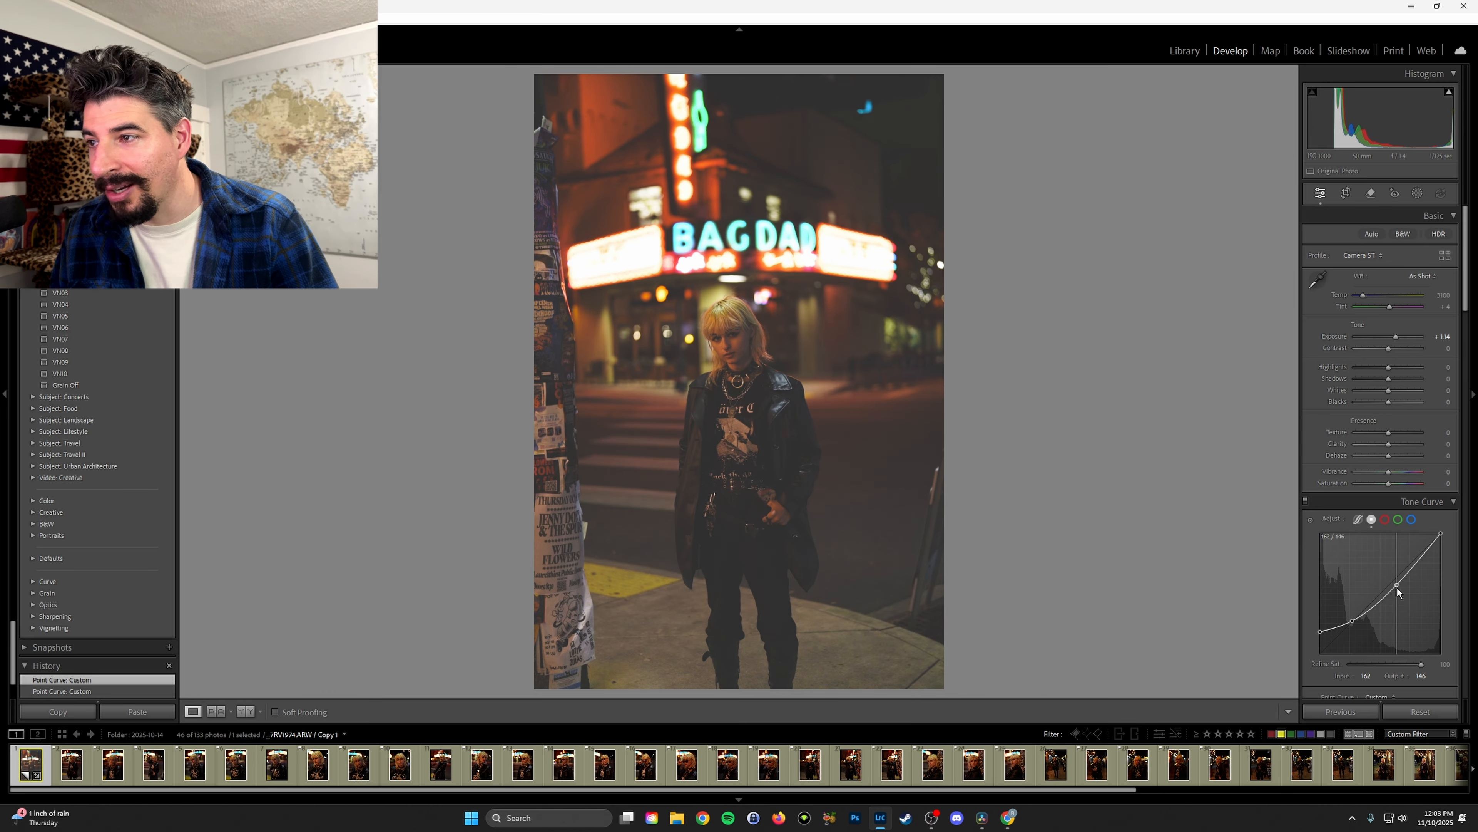
drag(1398, 589, 1371, 578)
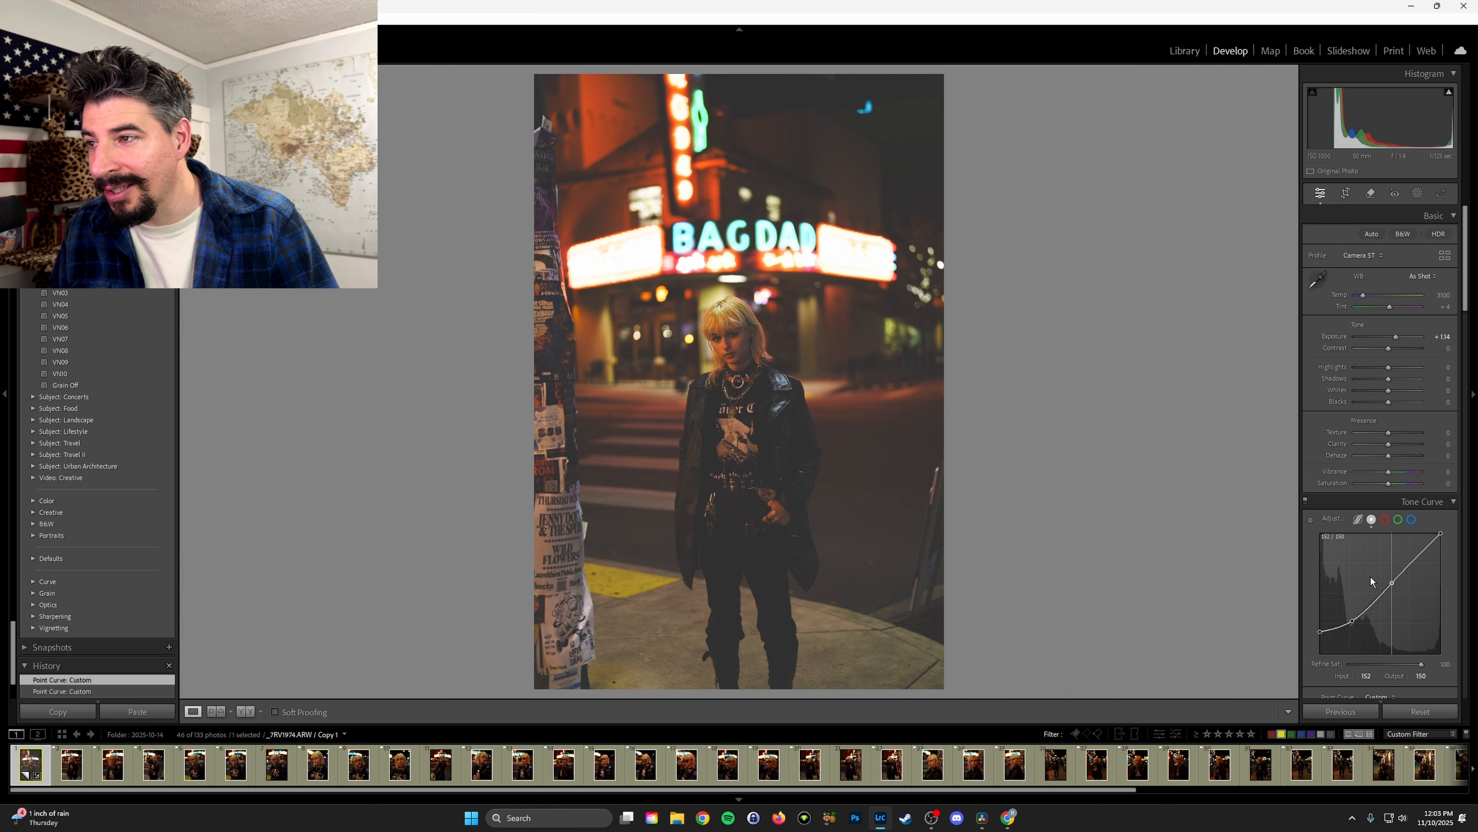
key(alt)
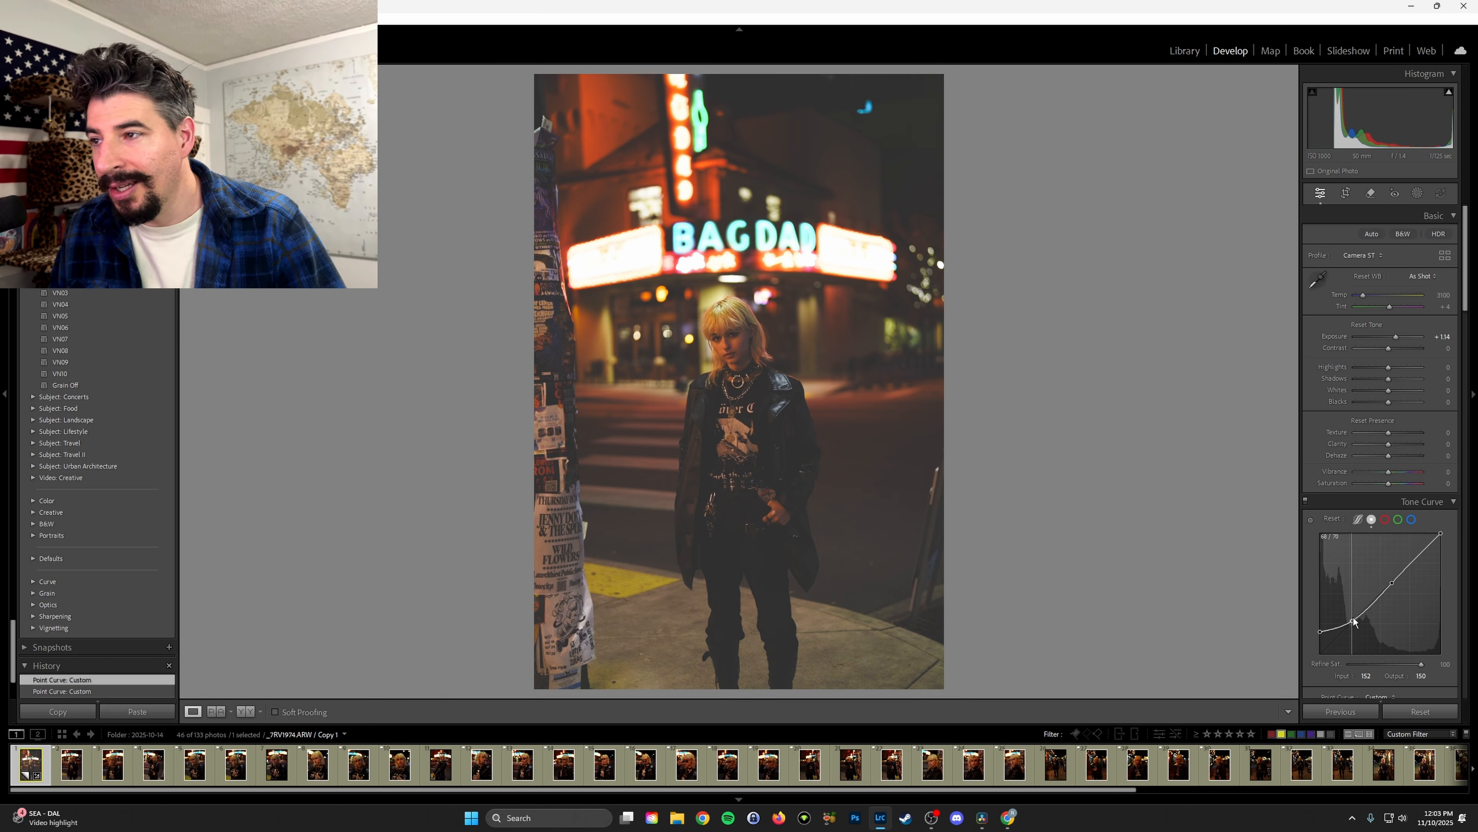
drag(1358, 628, 1355, 623)
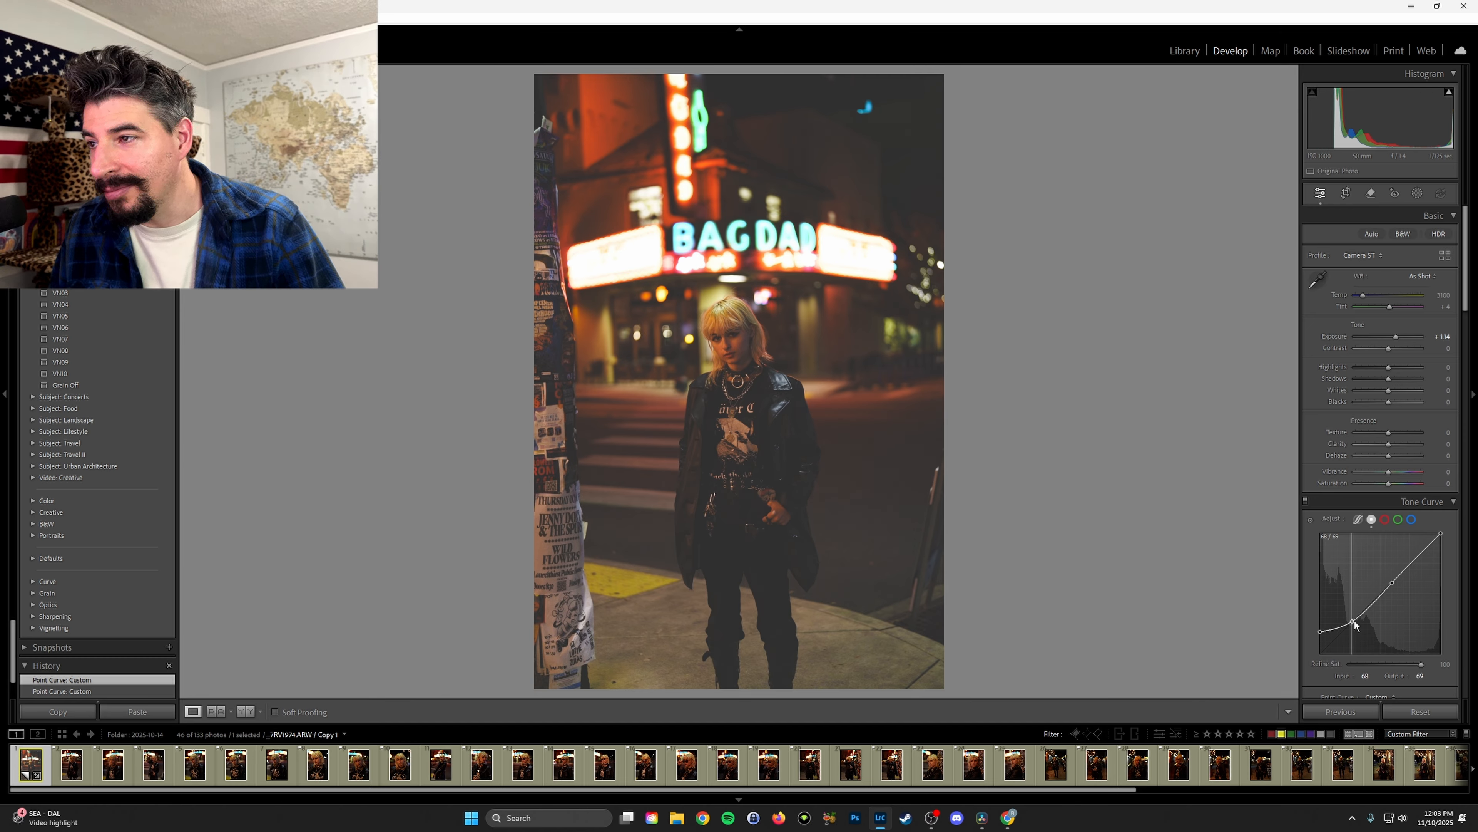
- Try lower heights for the tone curve's black point, compare the results, and undo the change
key(alt)
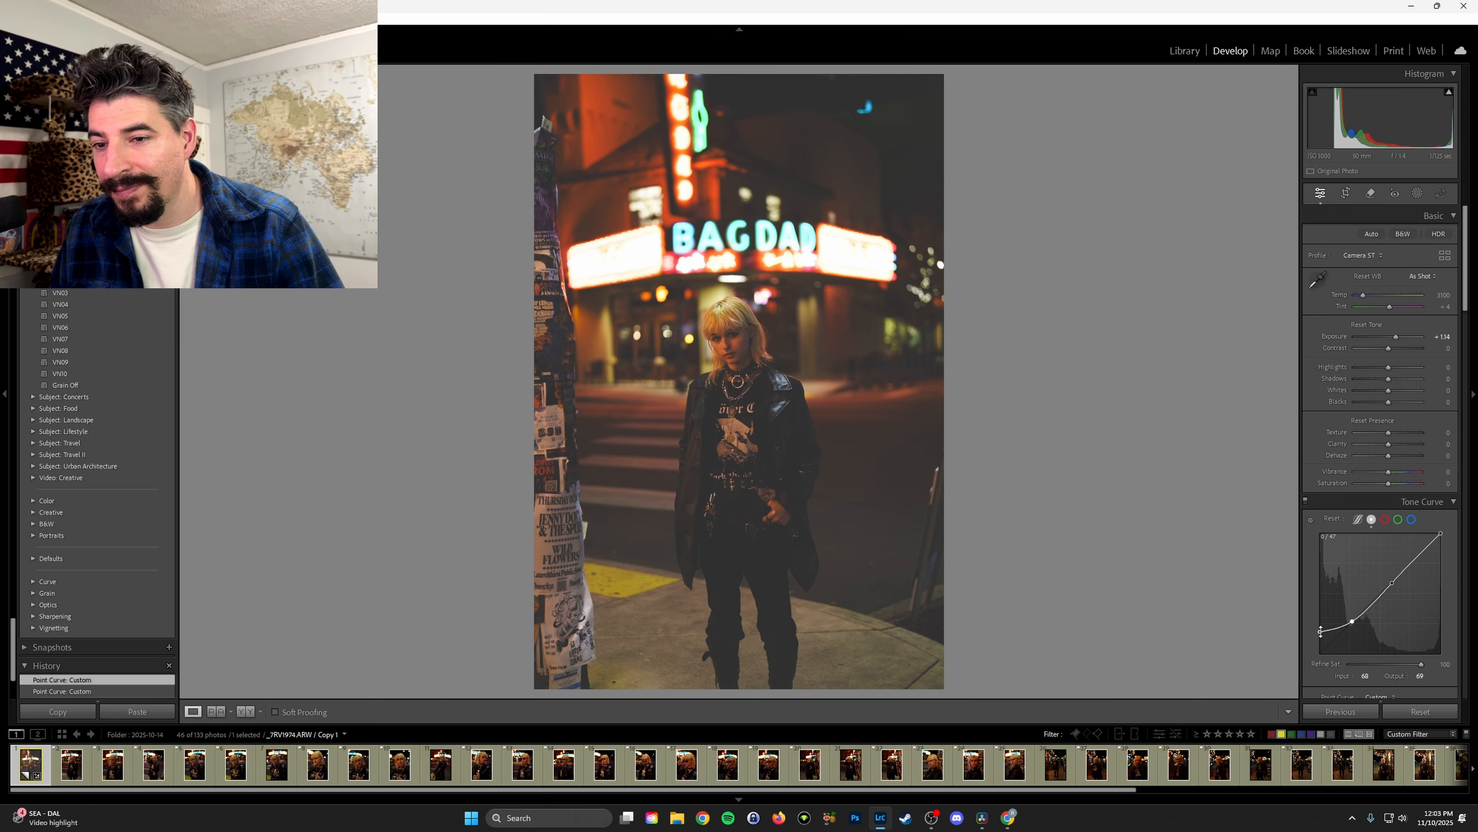
drag(1320, 632, 1320, 639)
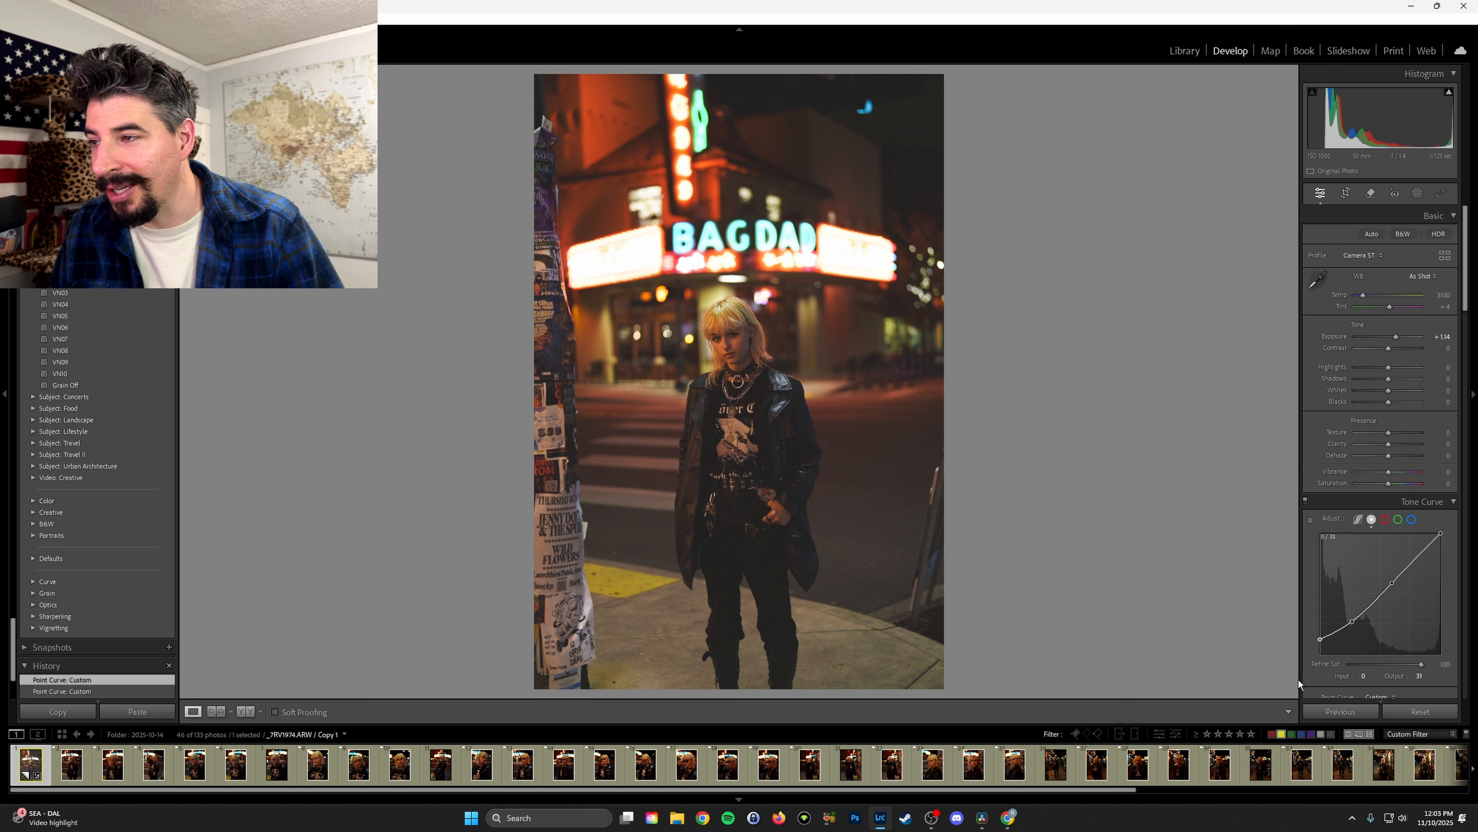
drag(1294, 659, 1290, 641)
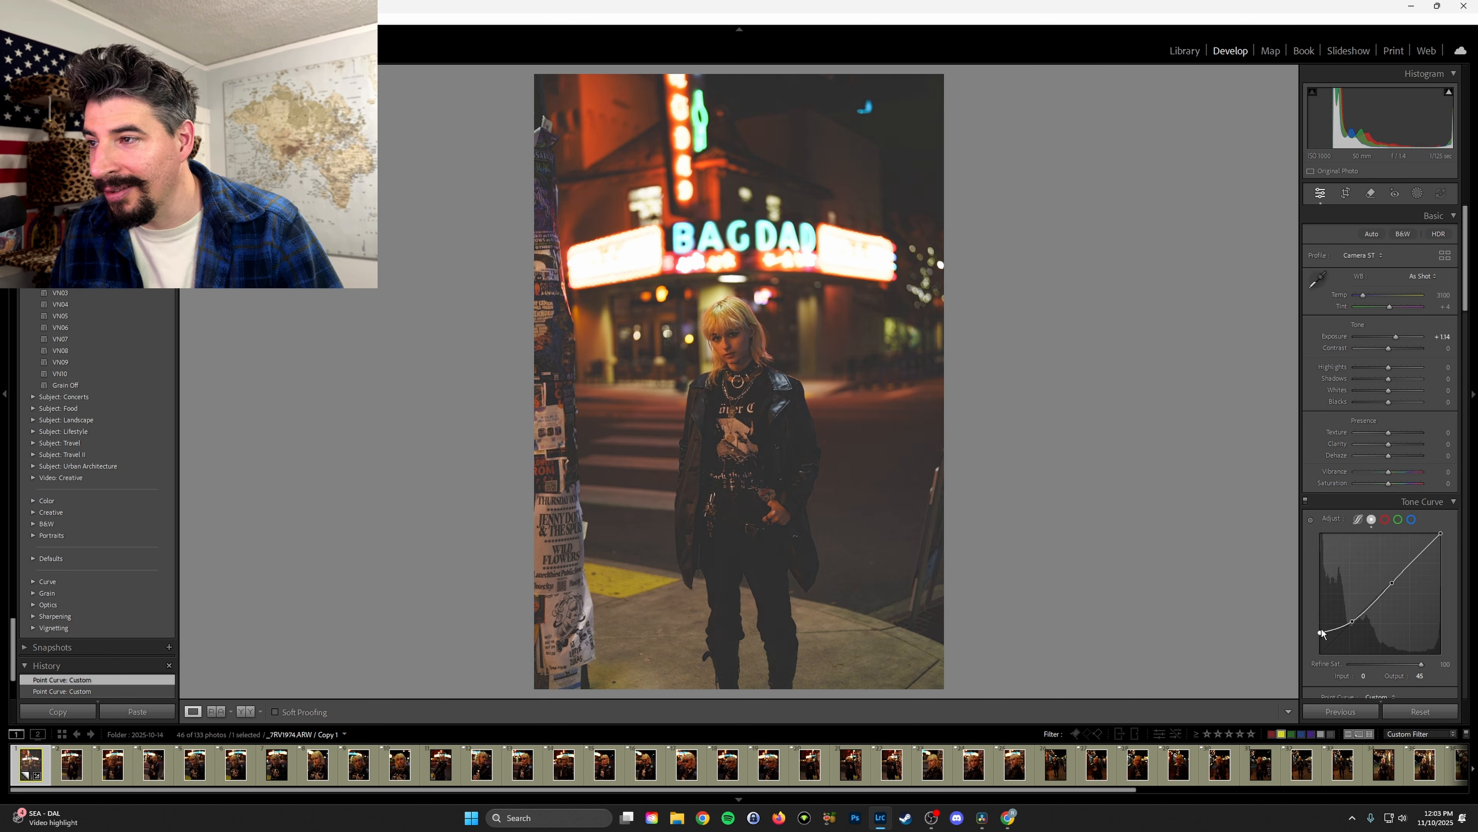
key(ctrl+z)
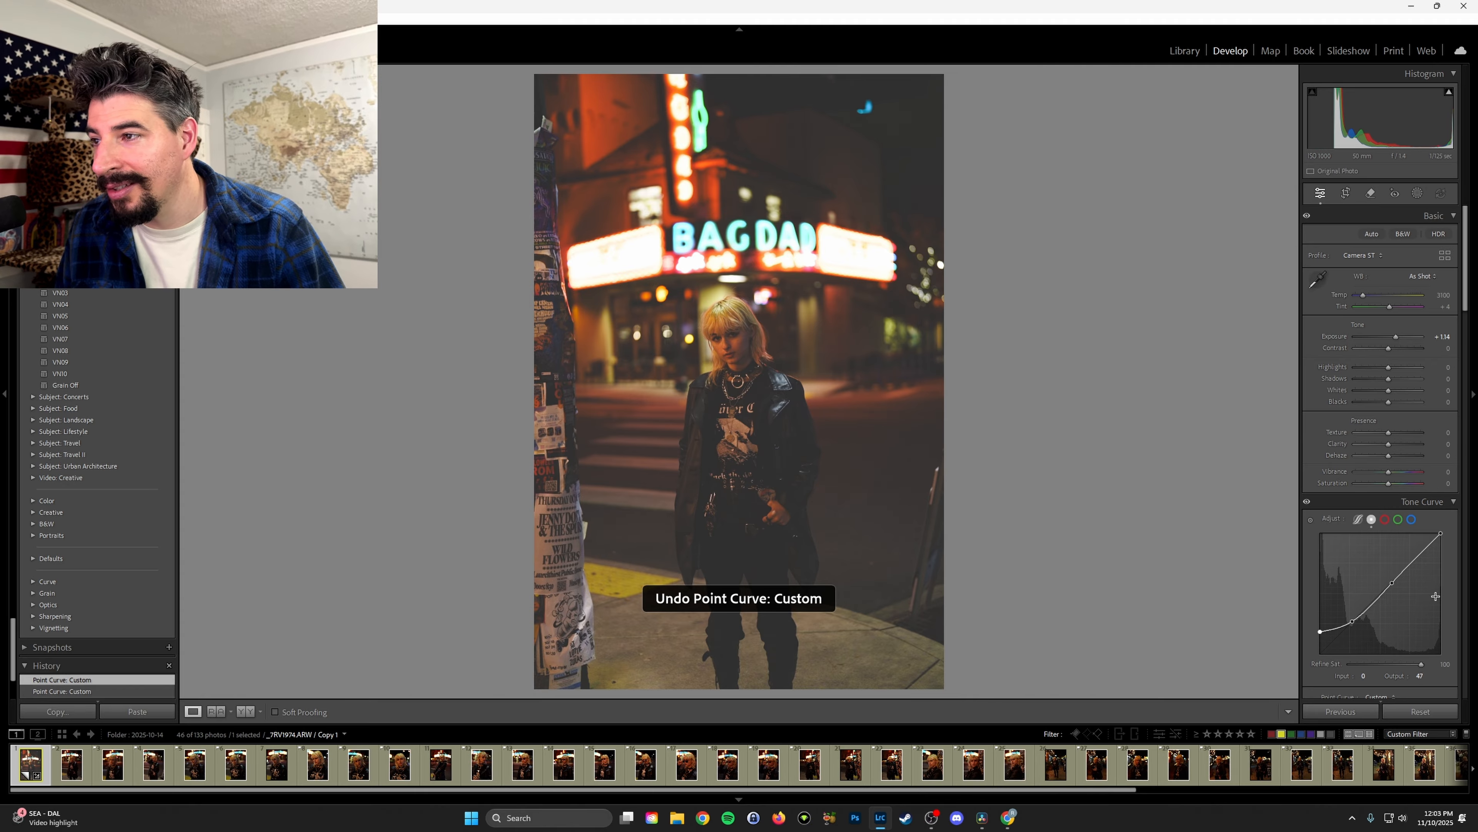
key(ctrl+y)
key(ctrl+z)
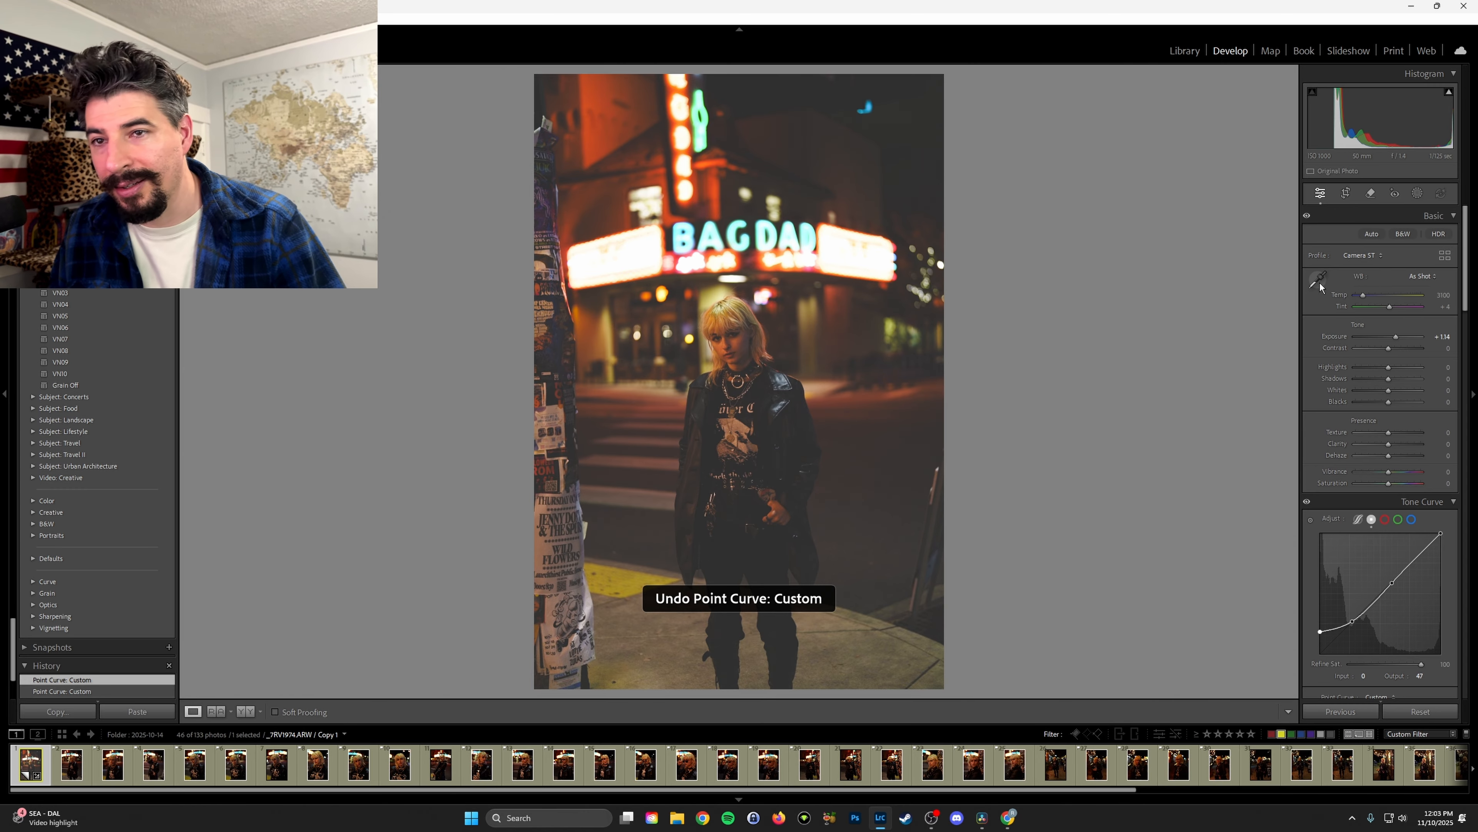
- Straighten the photo with a crop angle of 2.00 and reposition the crop around the subject and marquee
click(1349, 198)
drag(982, 312, 996, 321)
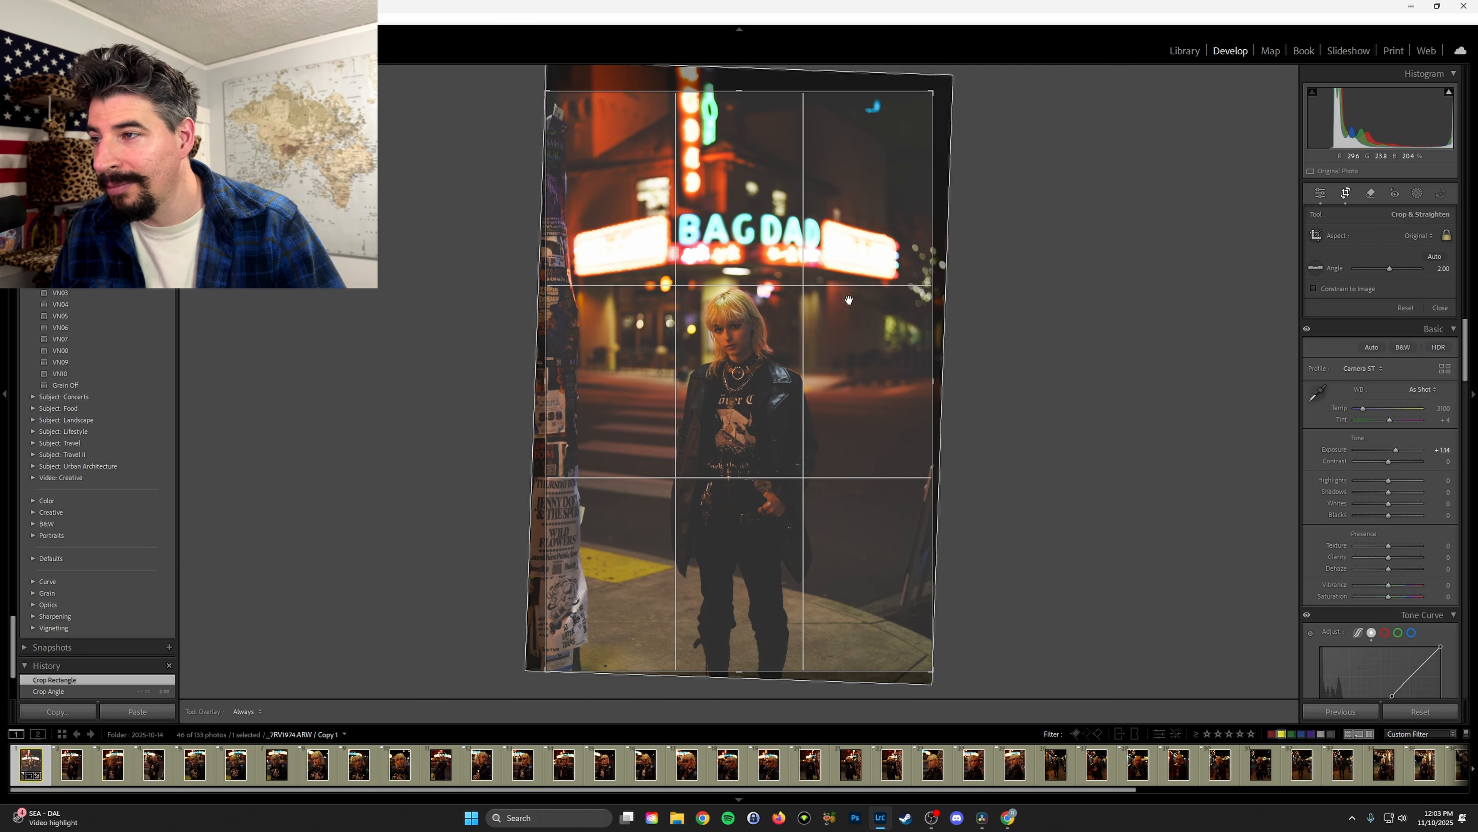
key(Return)
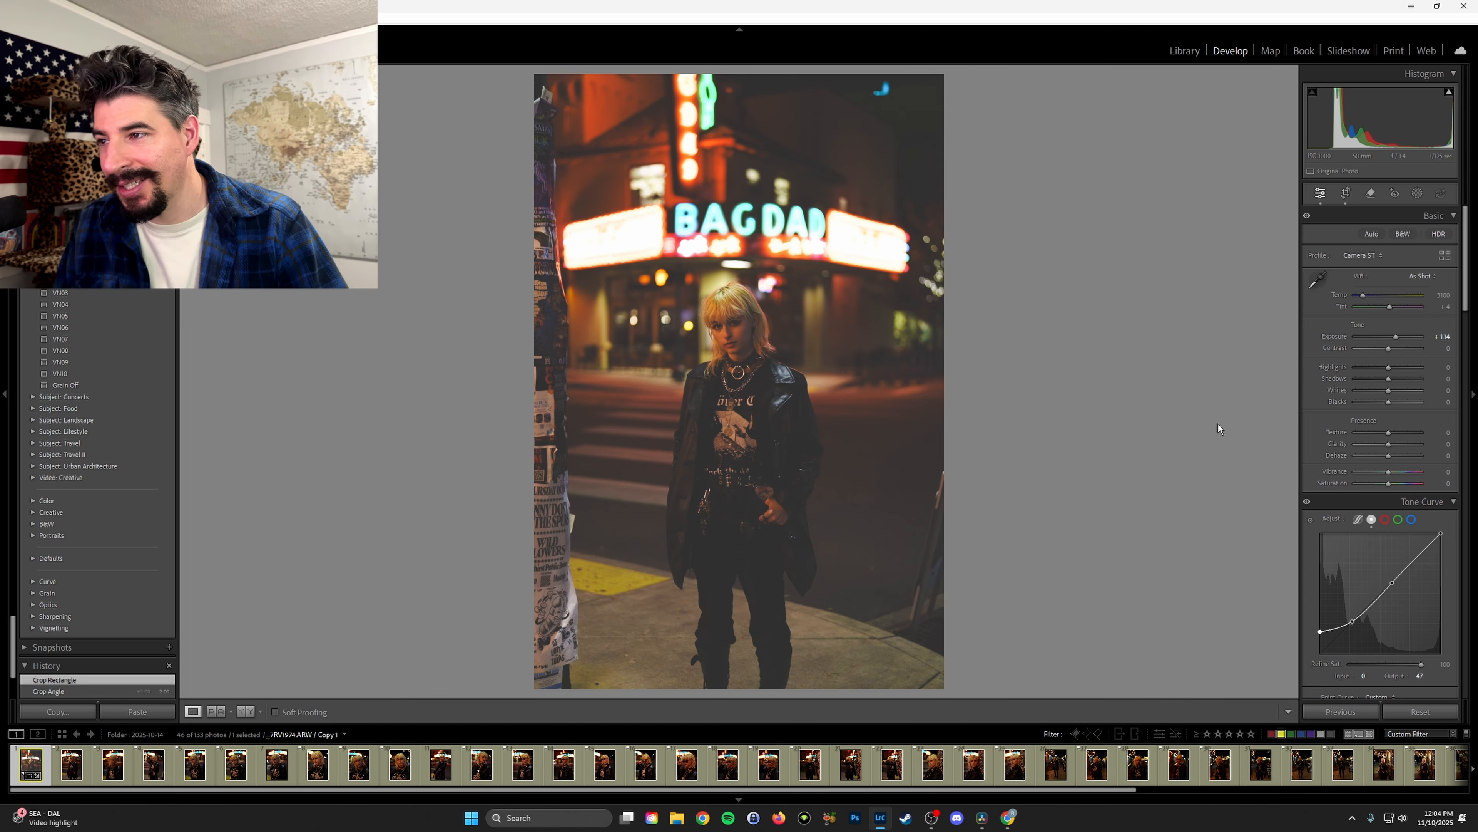
- Undo the crop repositioning and the 2.00 crop angle on the portrait
key(ctrl+z)
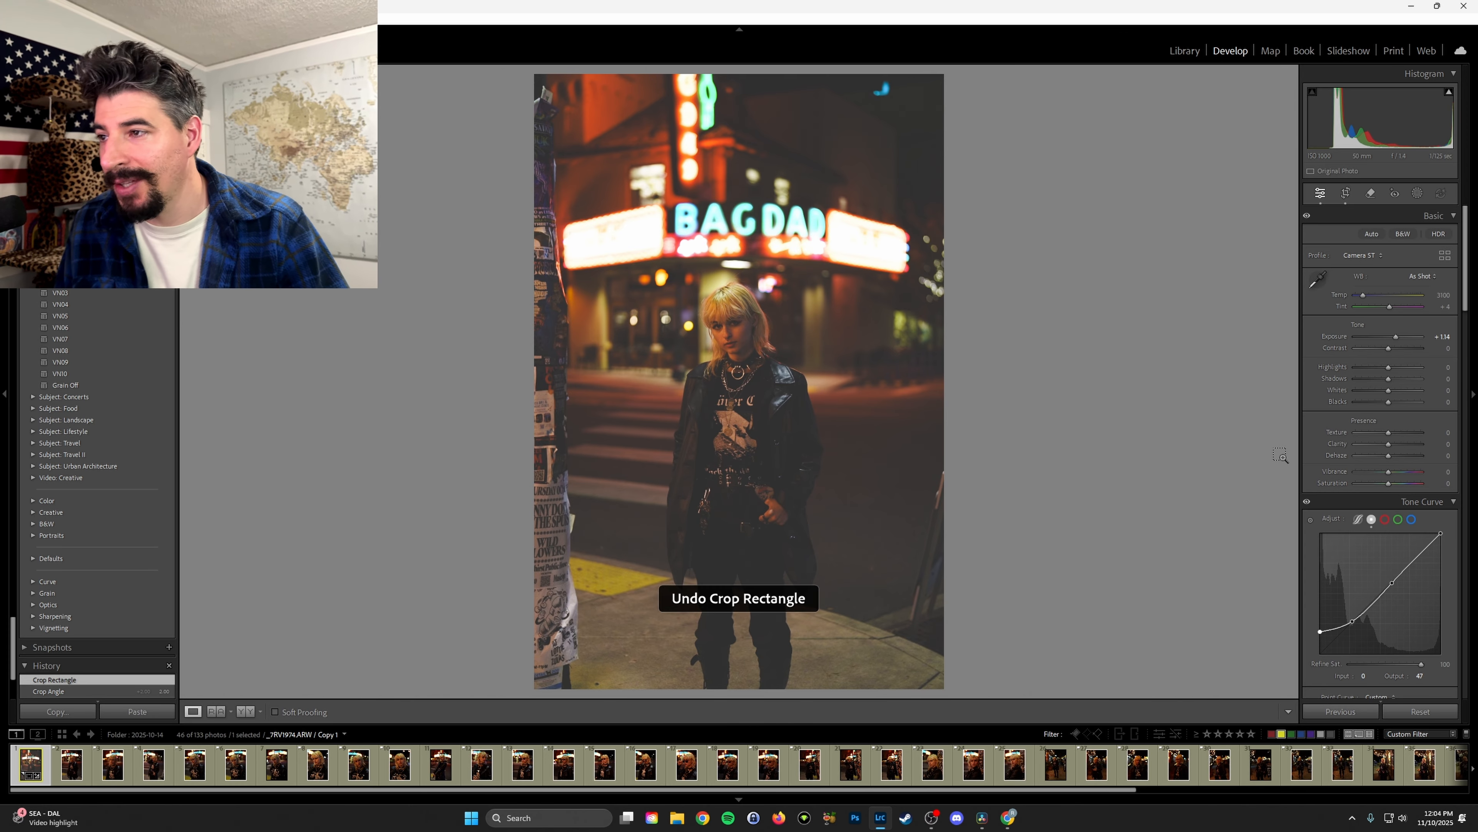
key(ctrl+z)
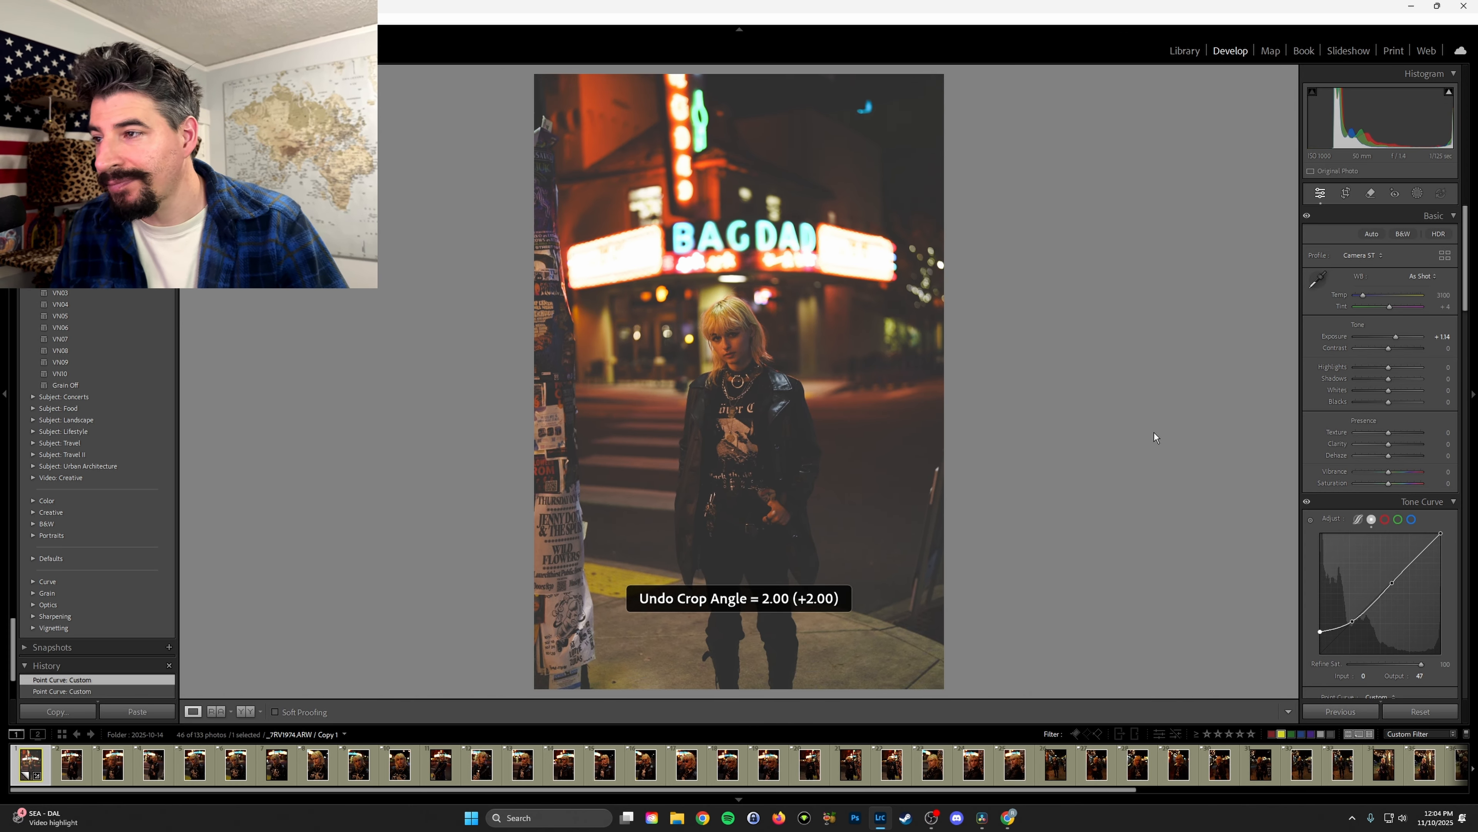
- Look through the Color Mixer and Basic adjustments, and review the Color Grading wheels for shadows, midtones and highlights
scroll(1411, 473, down, 8)
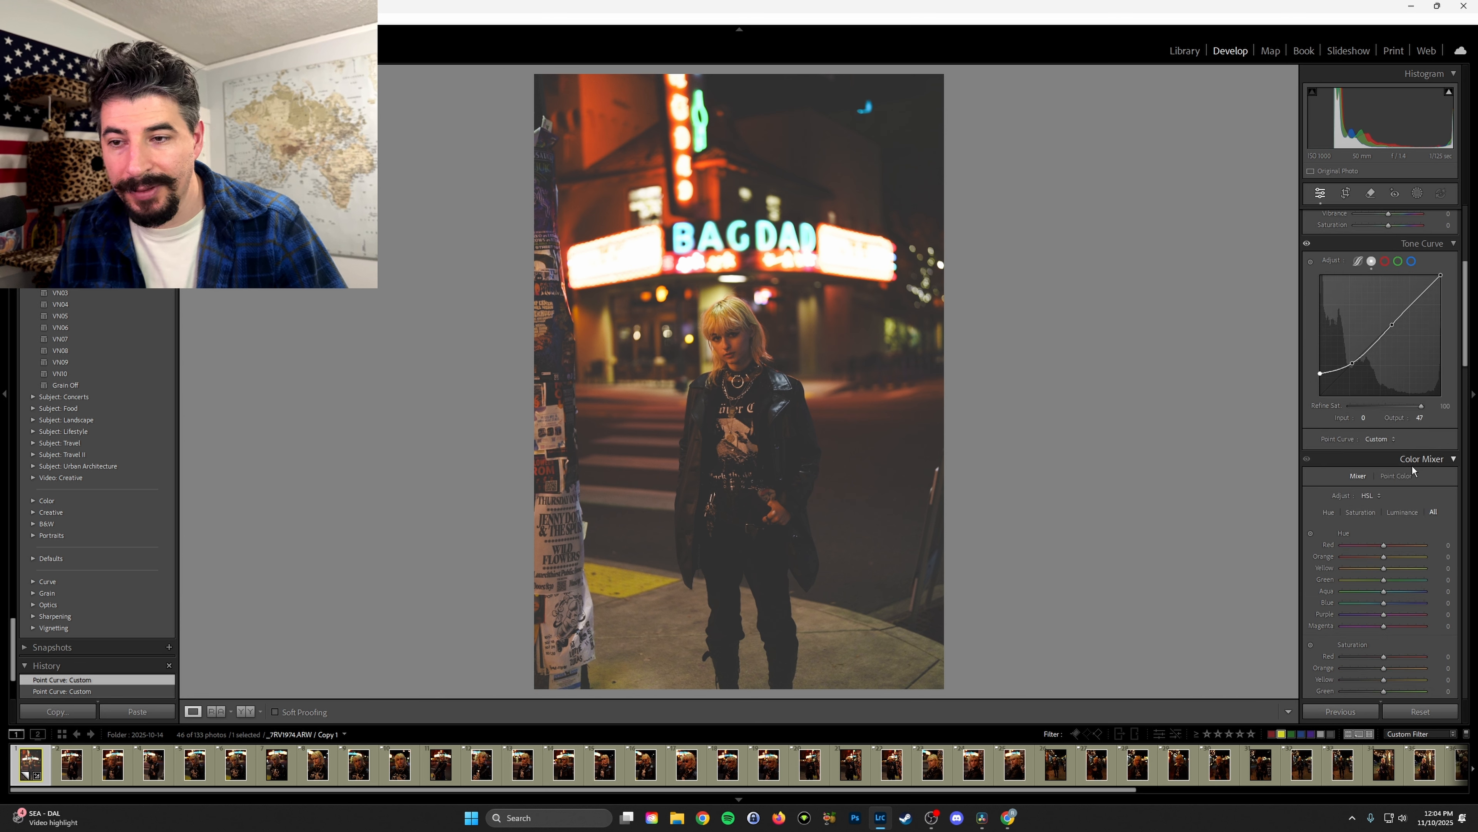
scroll(1418, 380, down, 3)
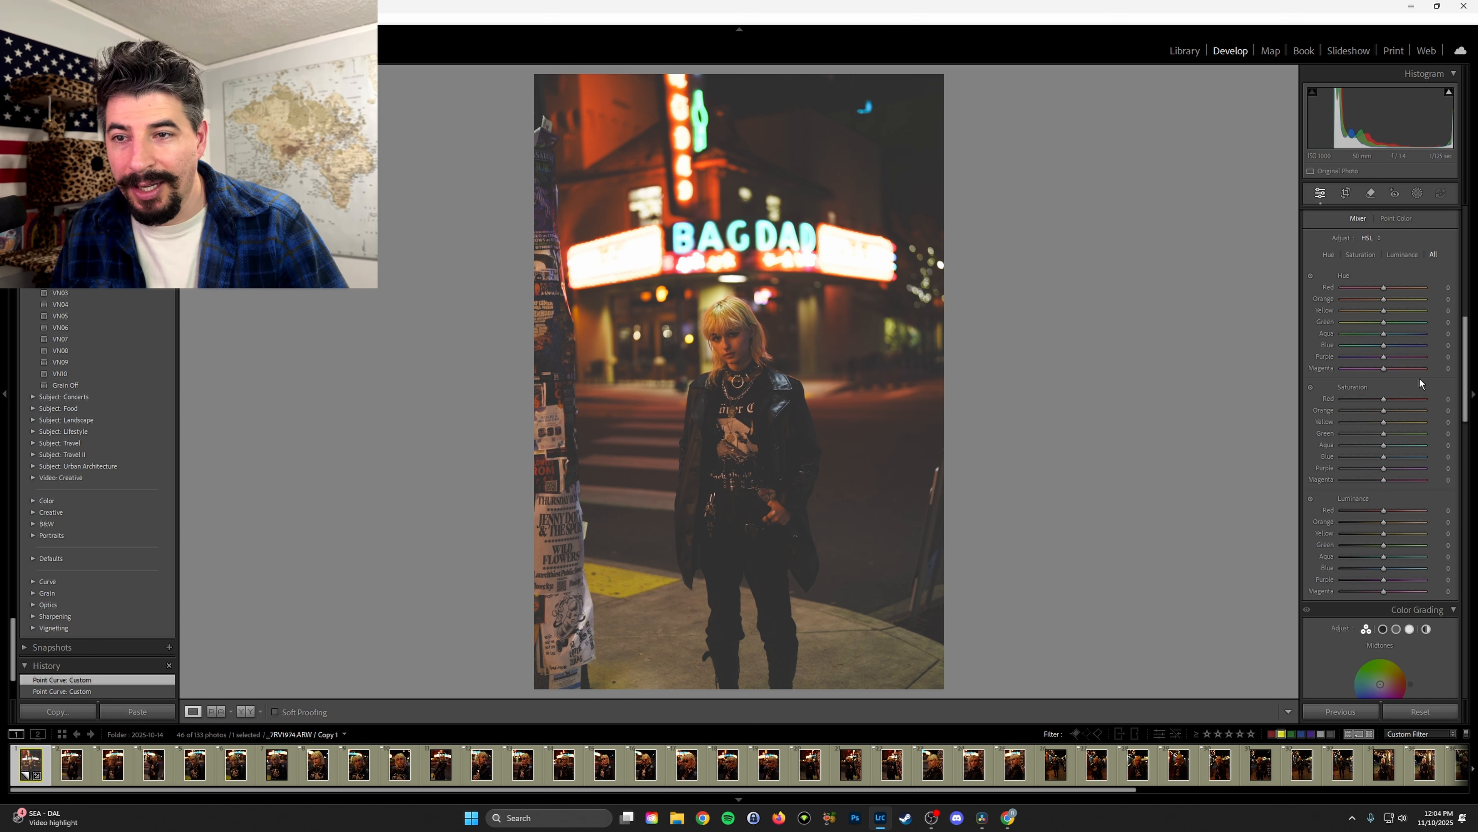
scroll(1413, 408, up, 10)
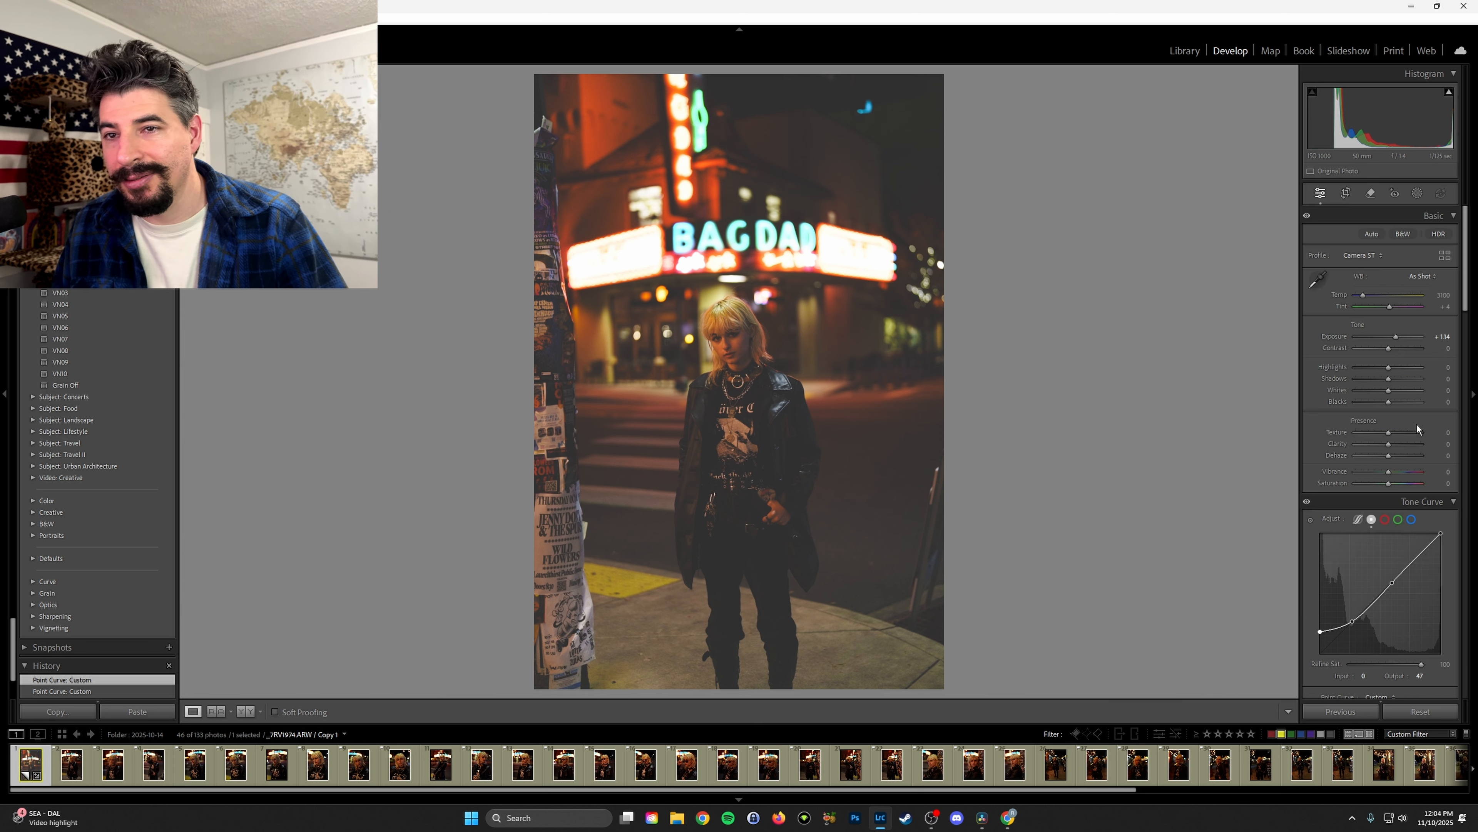
scroll(1408, 418, down, 12)
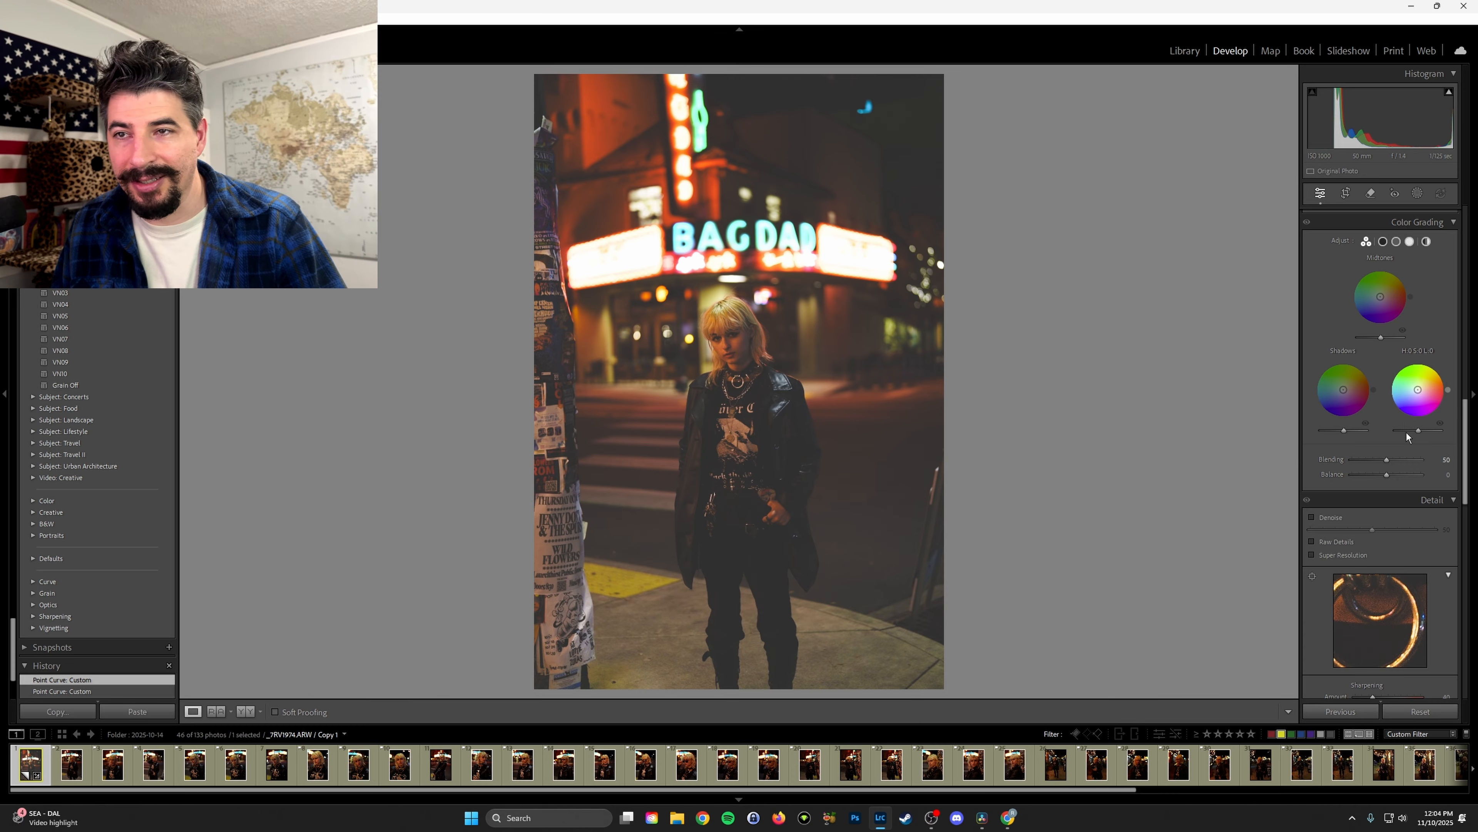
scroll(1397, 408, up, 2)
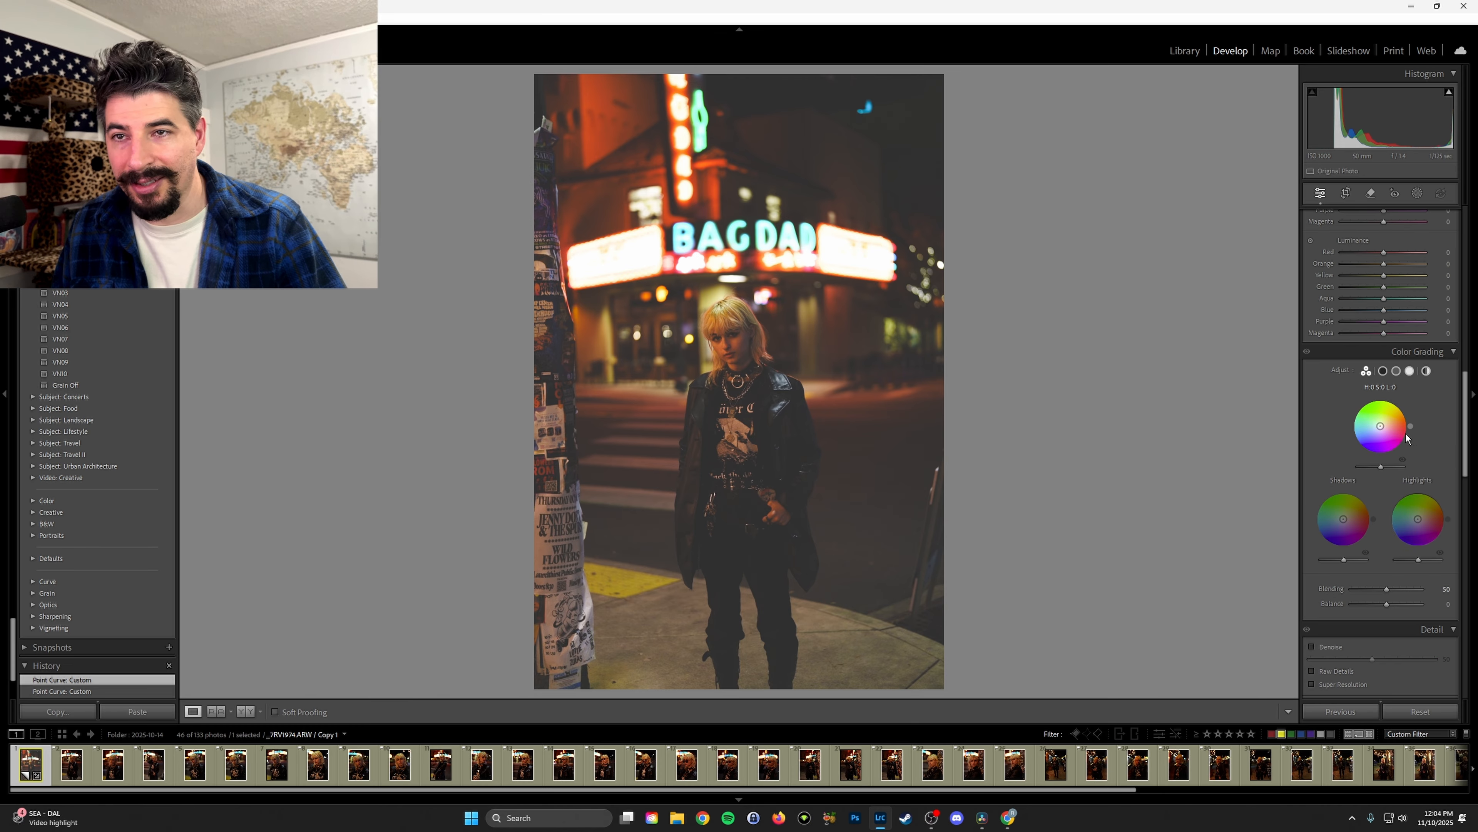
click(1383, 371)
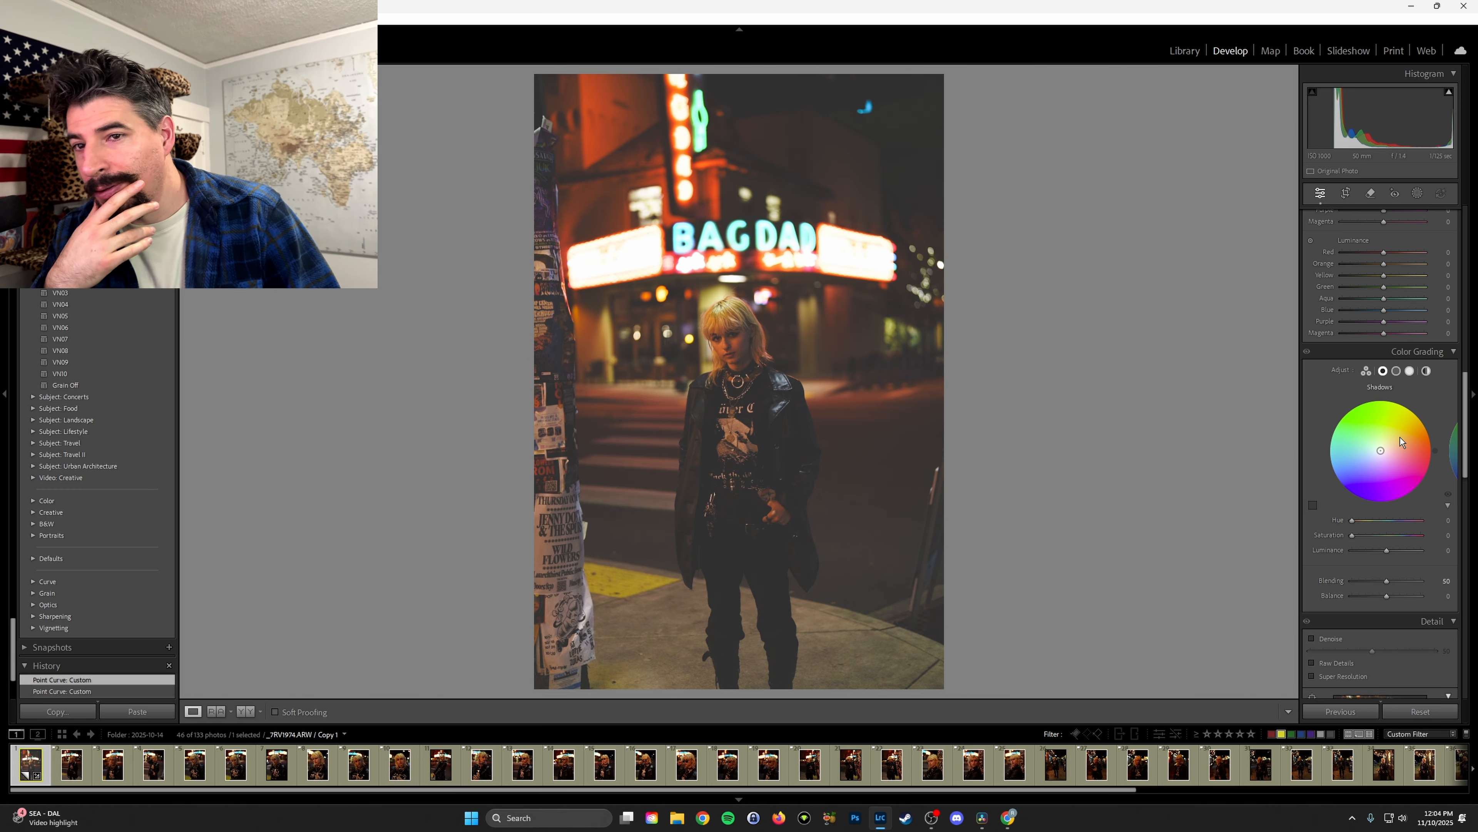
click(1406, 371)
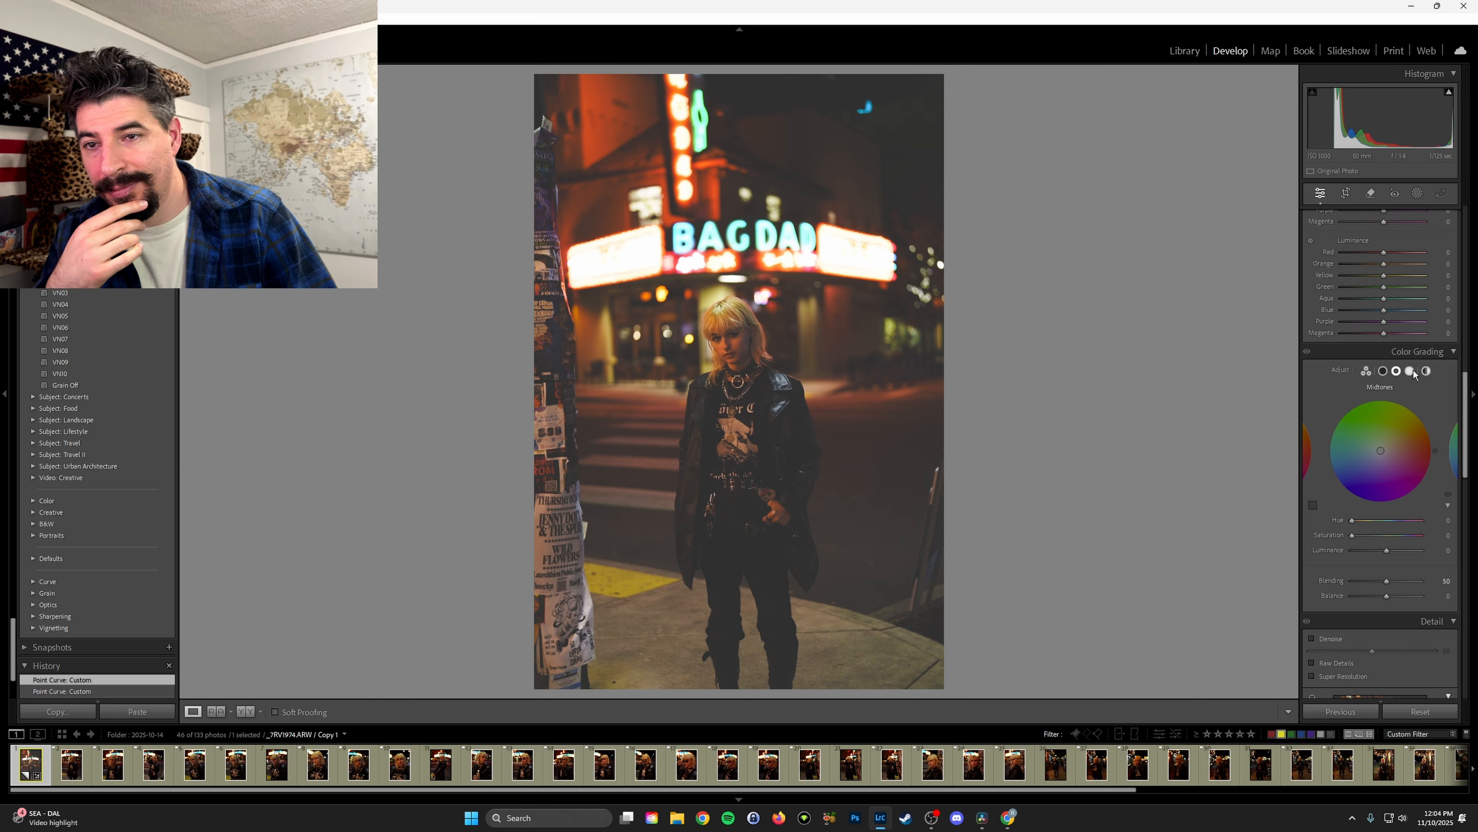
click(1411, 373)
click(1365, 374)
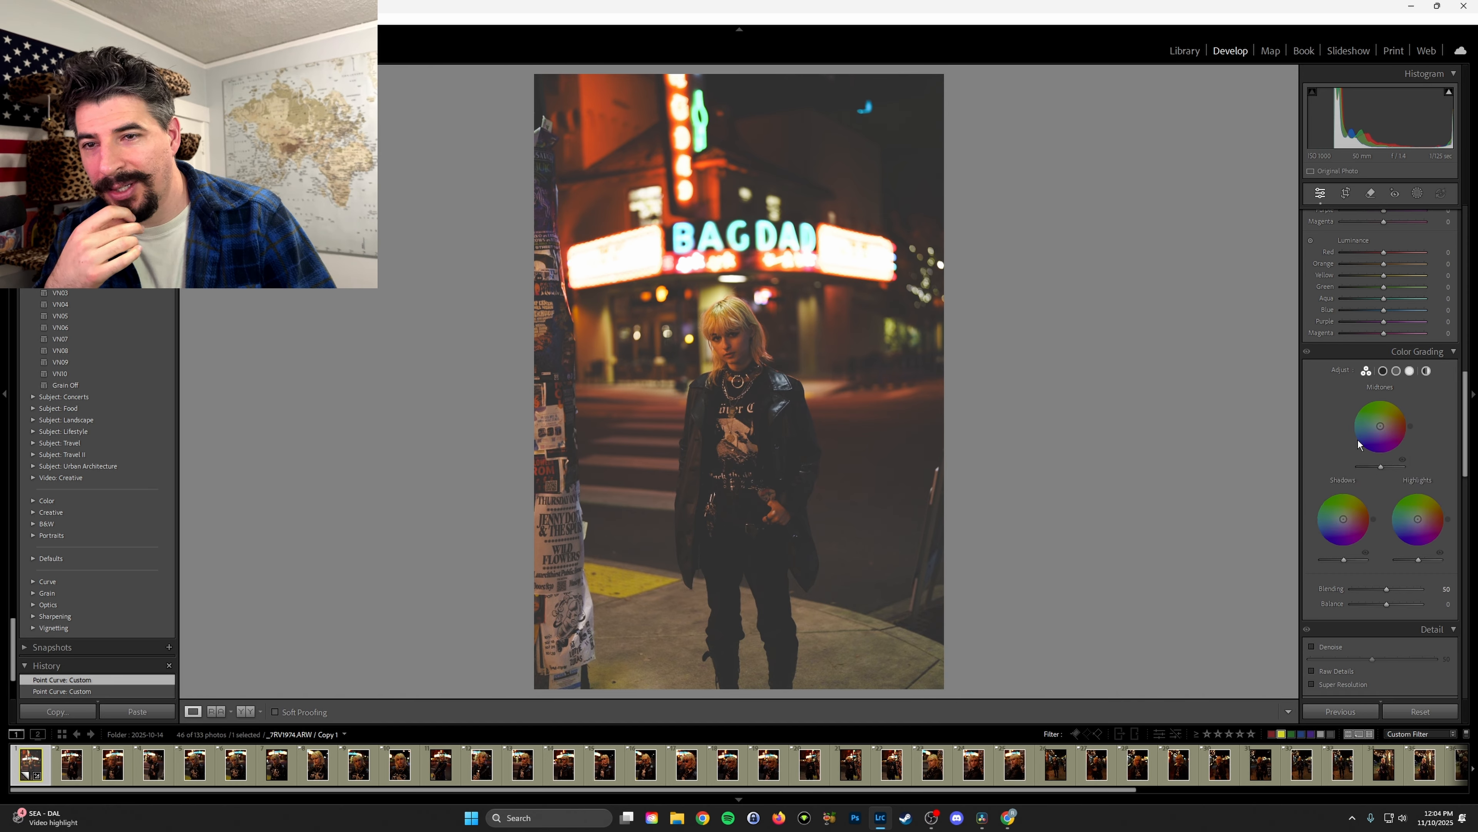
- Tint the shadows green in Color Grading with hue 102 and saturation 65, and shift the balance to +78
click(1384, 372)
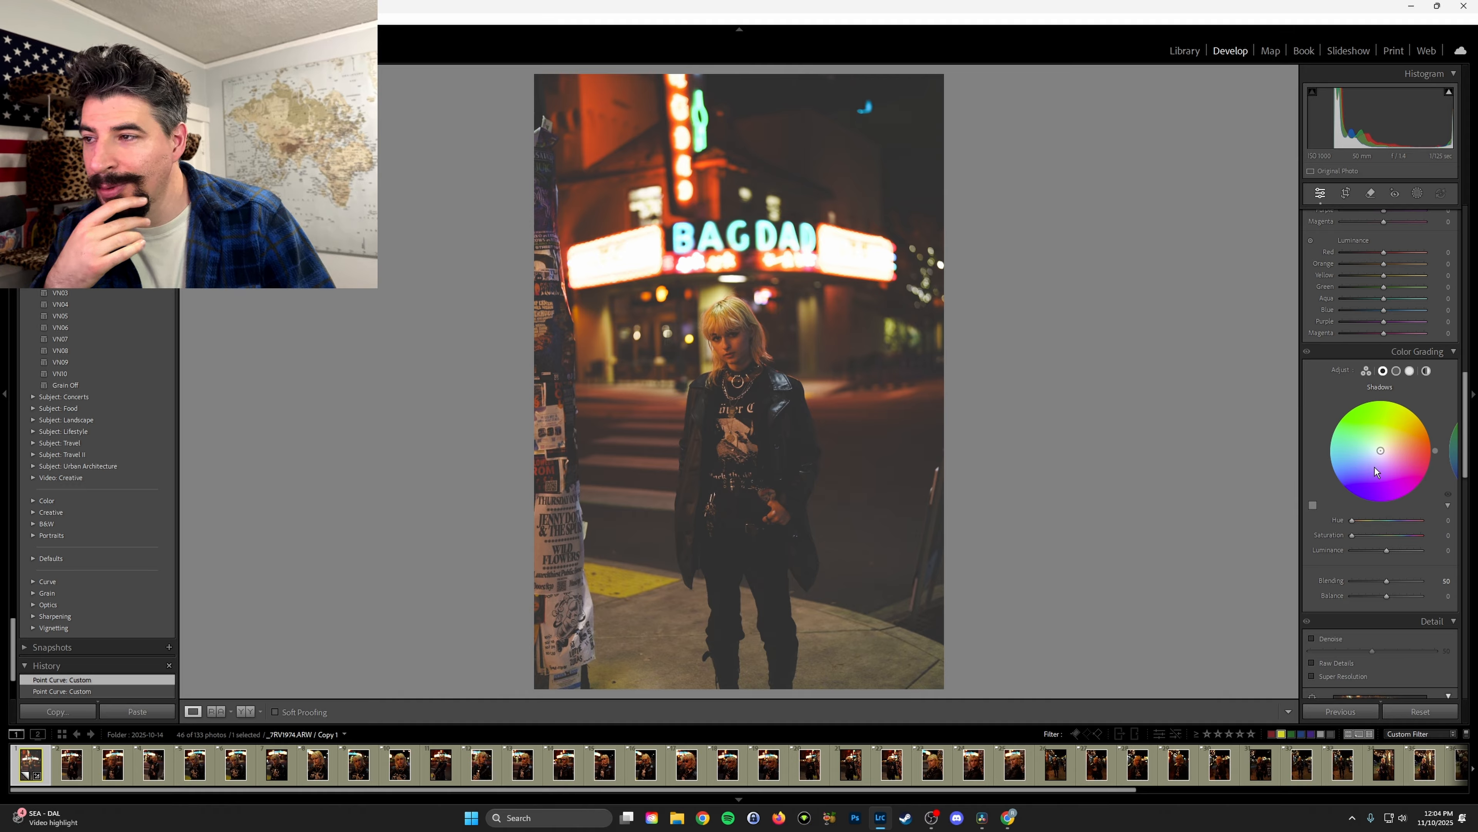
drag(1385, 453, 1363, 416)
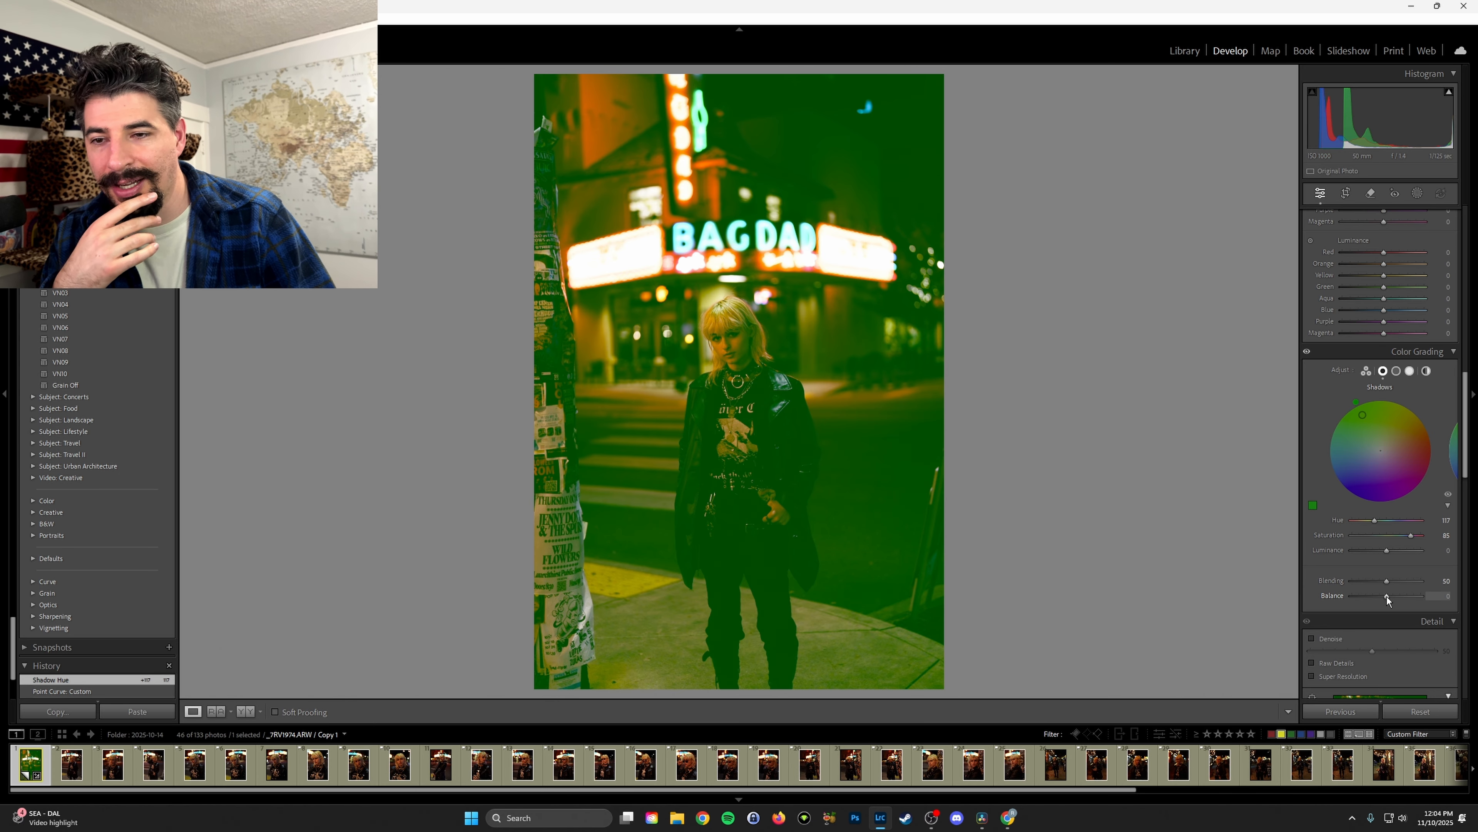
drag(1387, 597, 1328, 602)
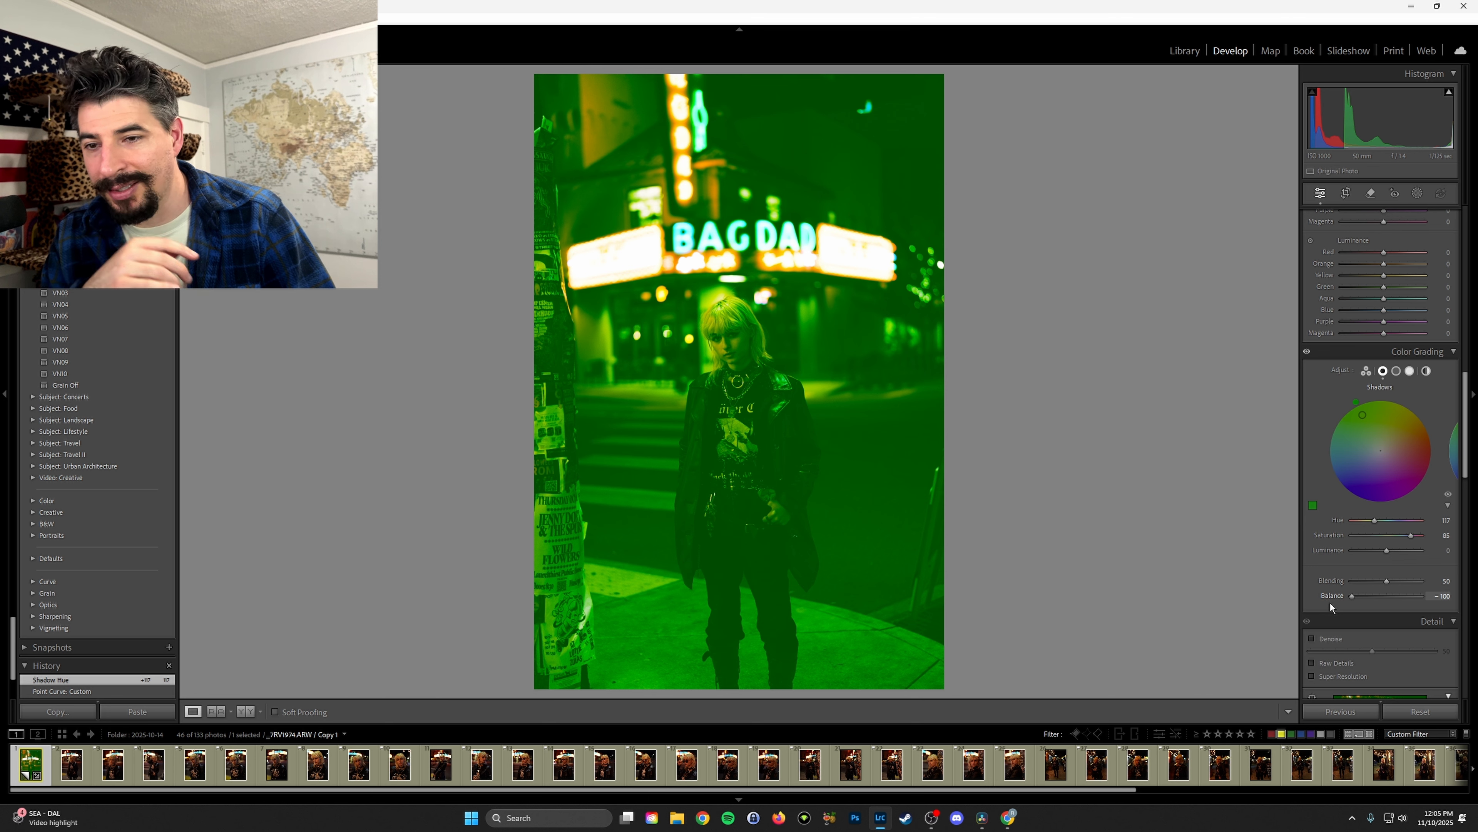
drag(1354, 602, 1423, 596)
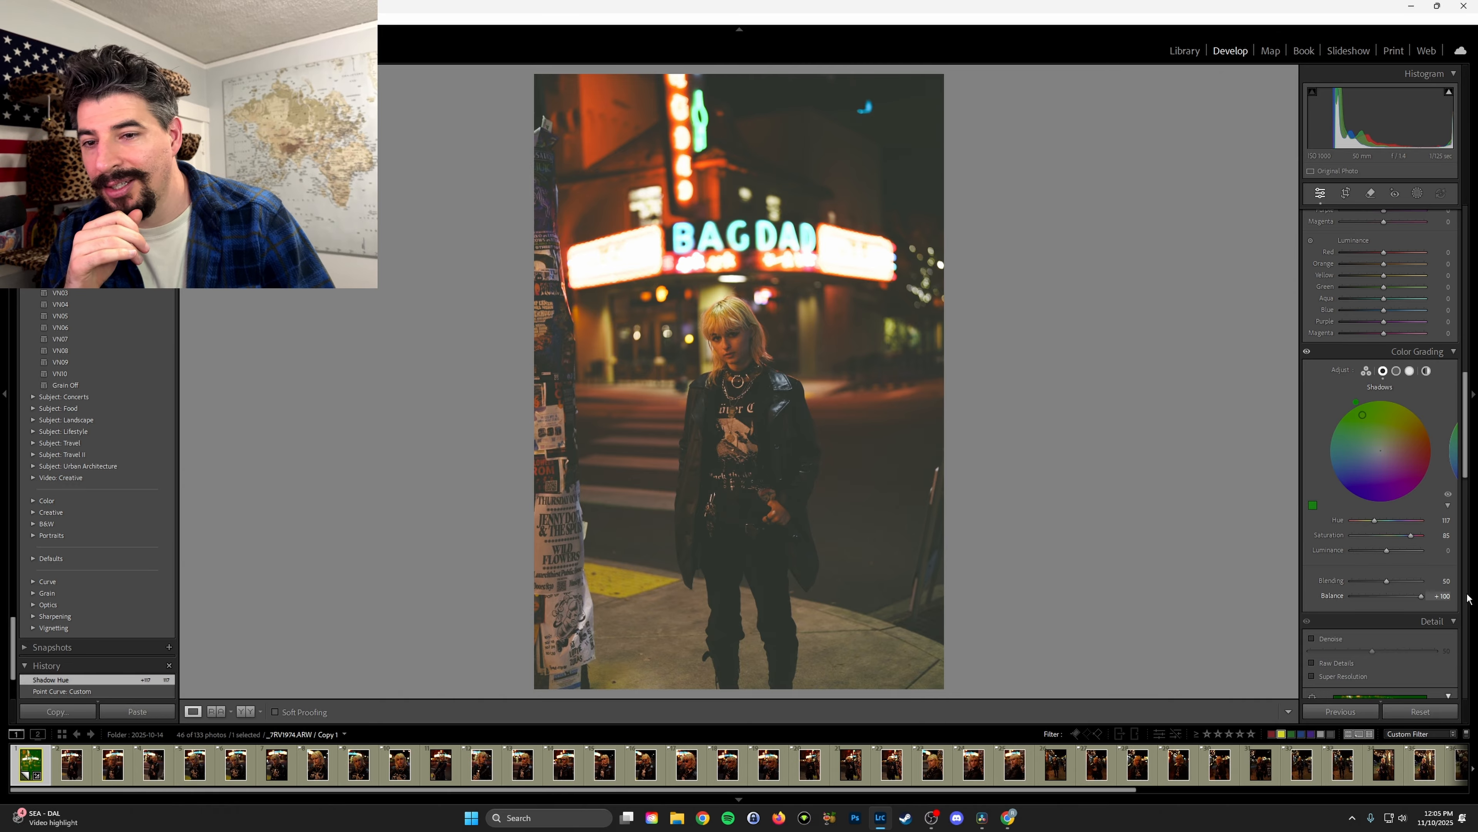
drag(1423, 595, 1411, 593)
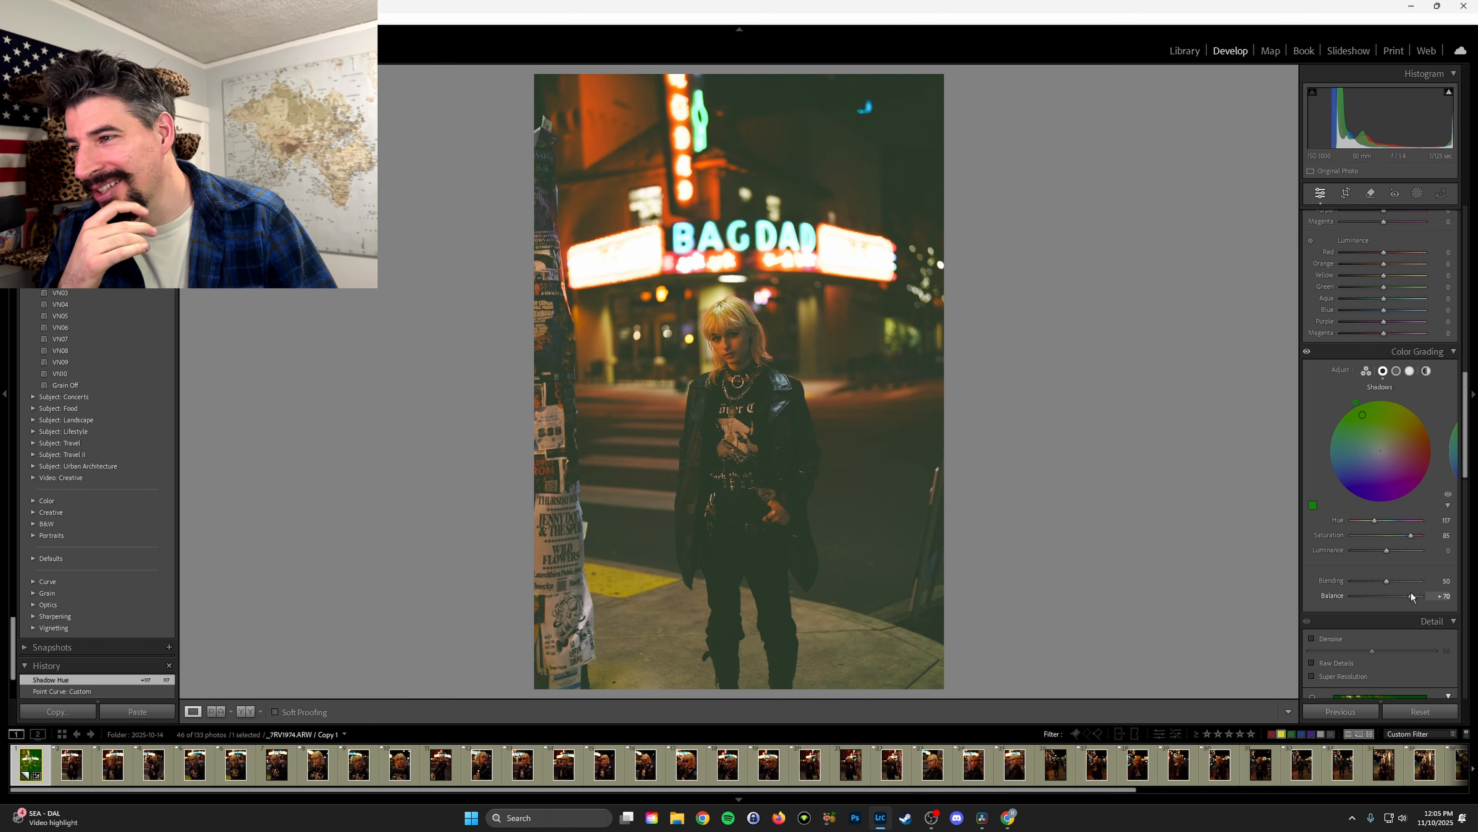
drag(1412, 593, 1416, 593)
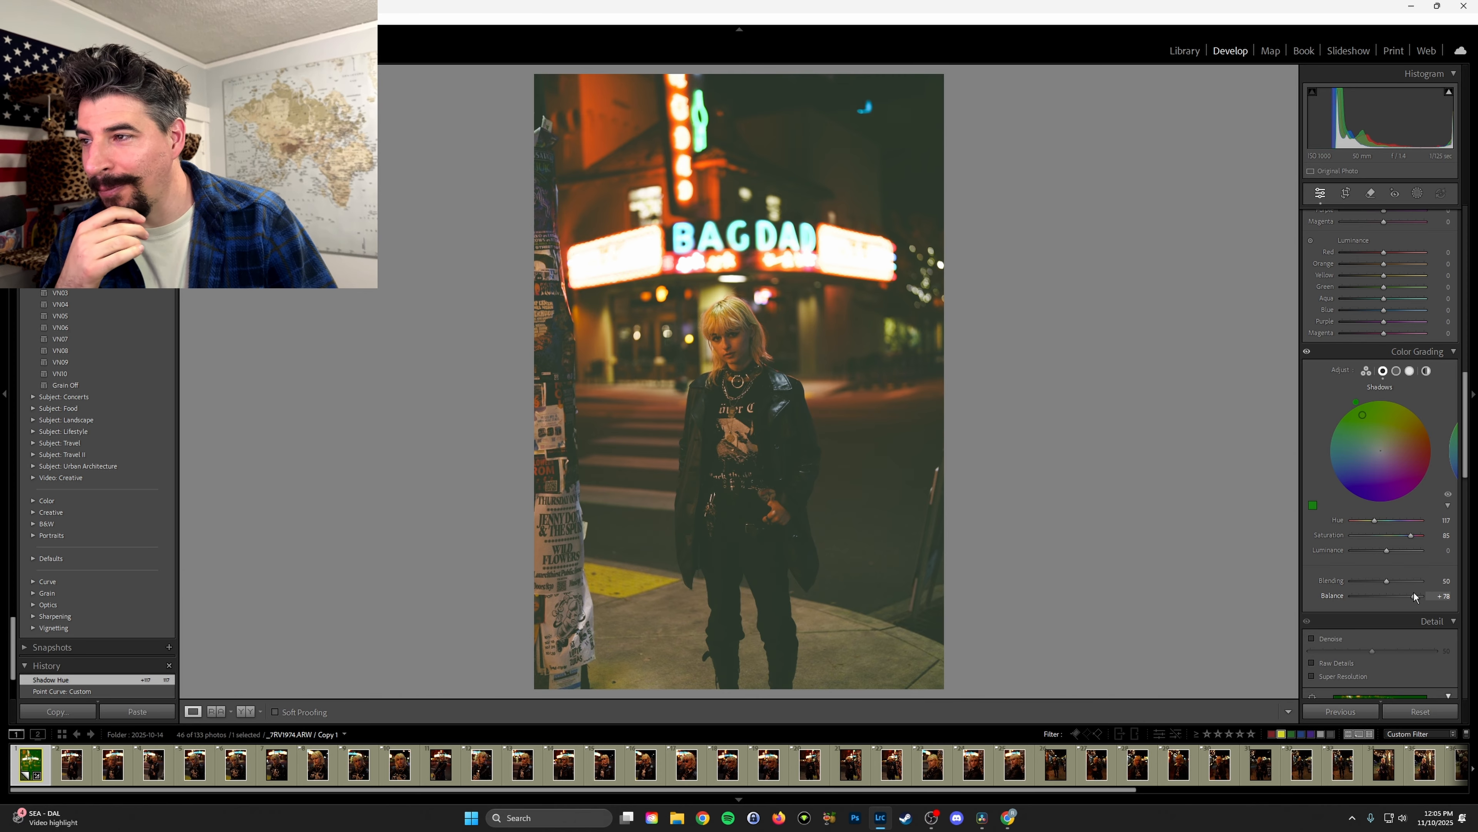
drag(1414, 592, 1416, 595)
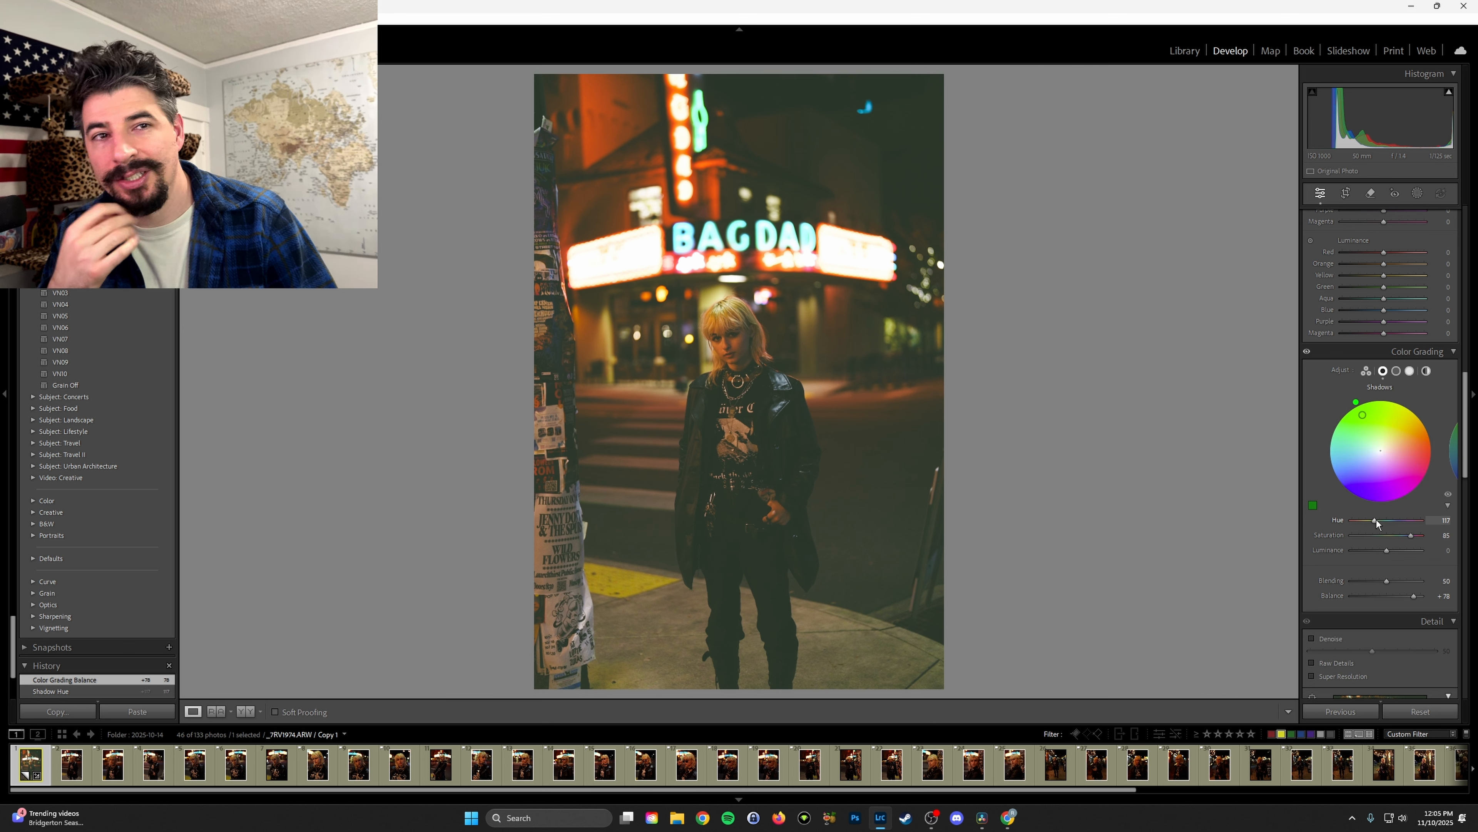
drag(1371, 519, 1394, 541)
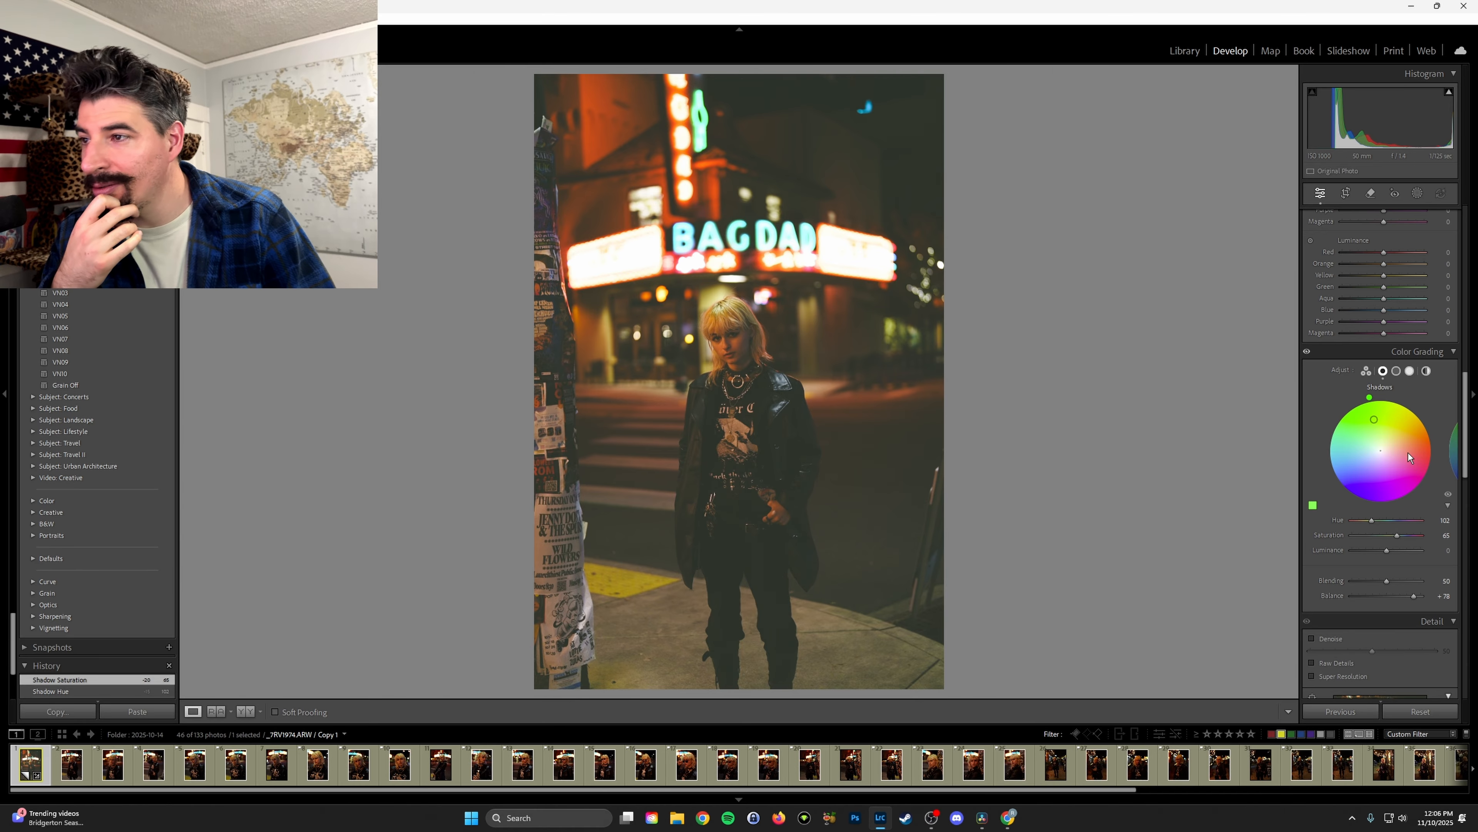
- Try a faint magenta midtone tint at hue 315, saturation 3, and compare the photo with and without it
click(1397, 372)
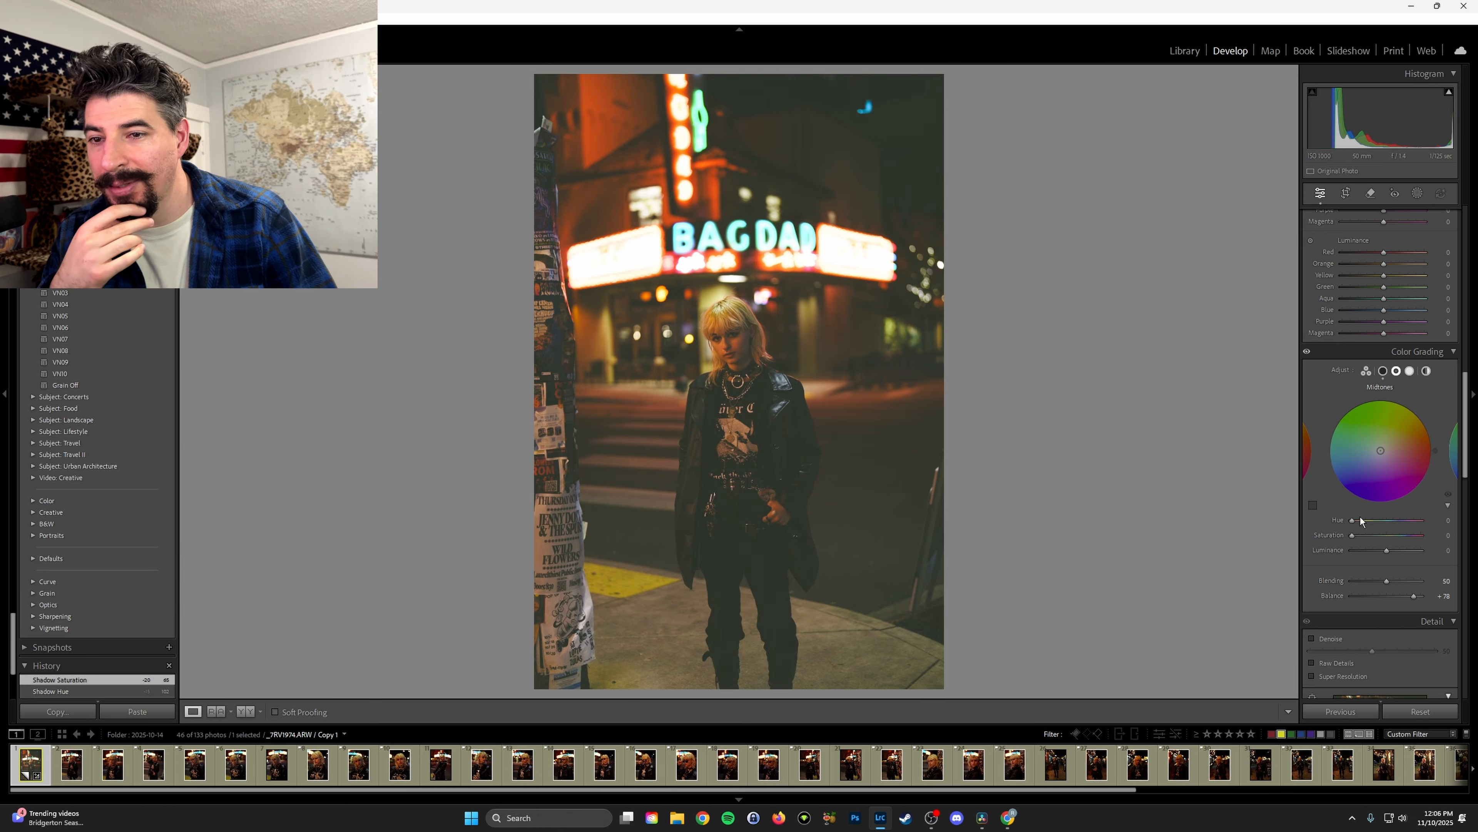
mouse_move(1352, 535)
mouse_down()
mouse_move(1364, 533)
mouse_move(1352, 534)
mouse_up()
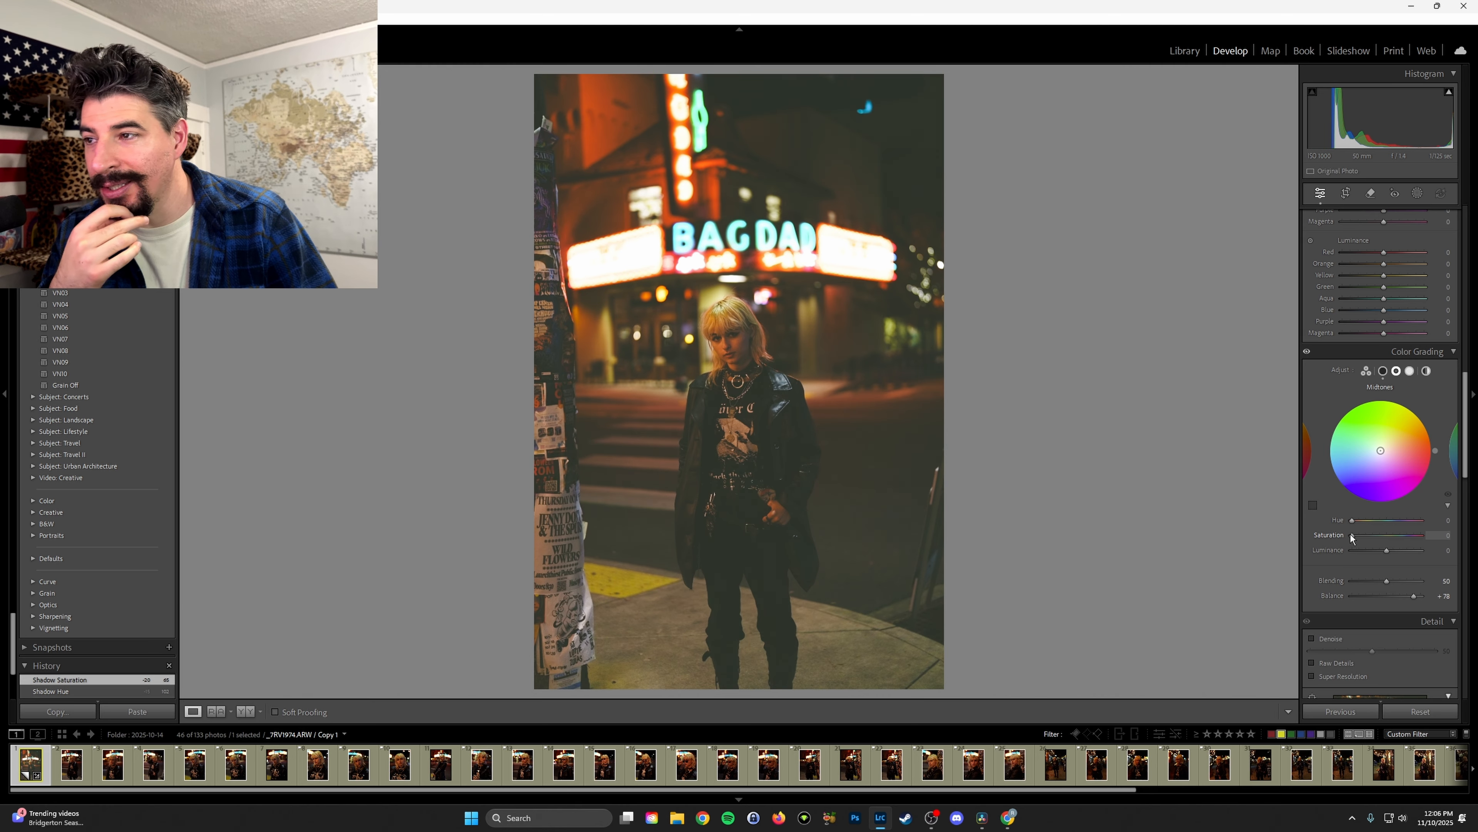
drag(1381, 456, 1386, 454)
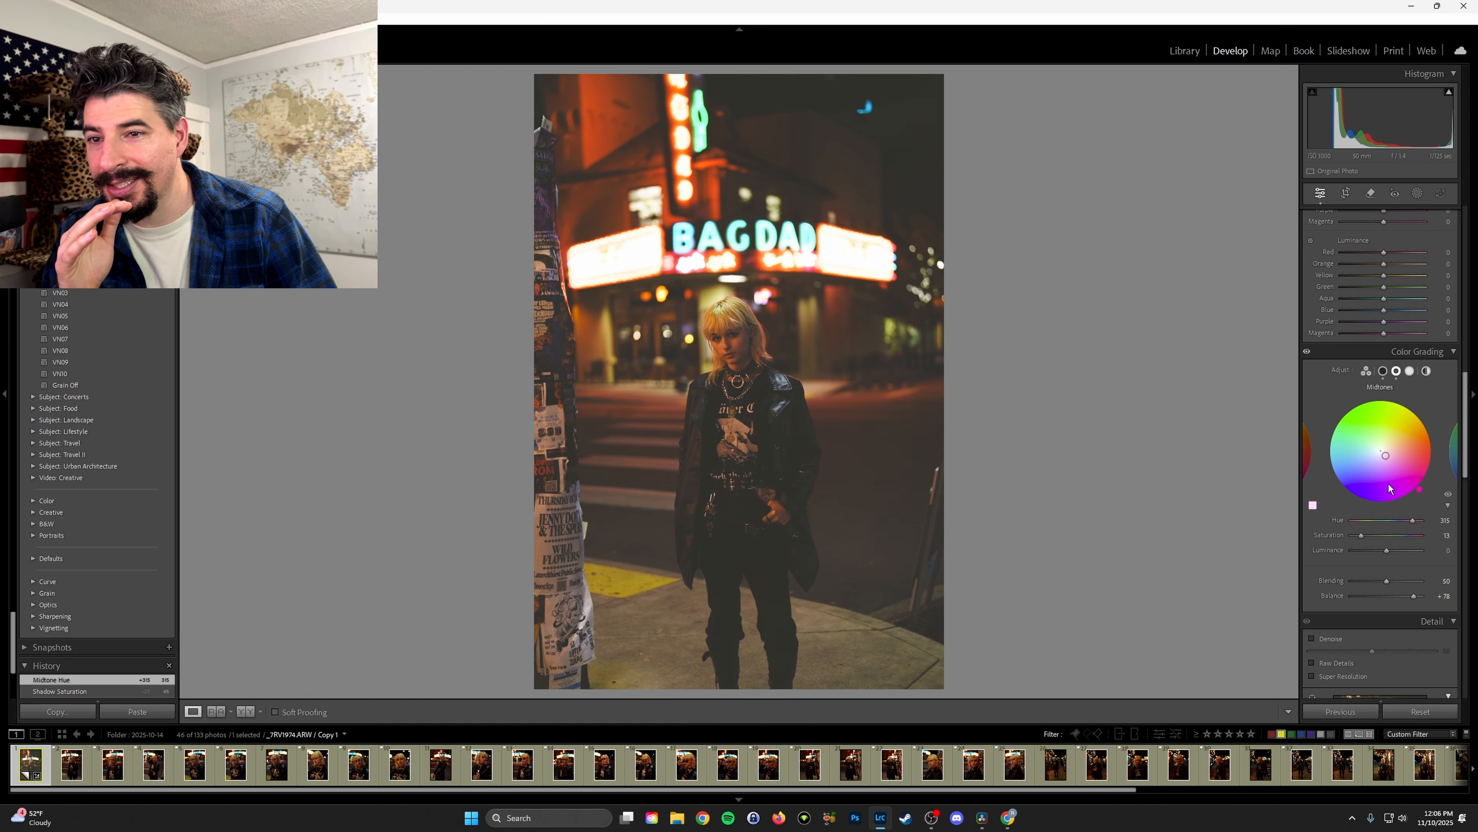
drag(1361, 536, 1355, 537)
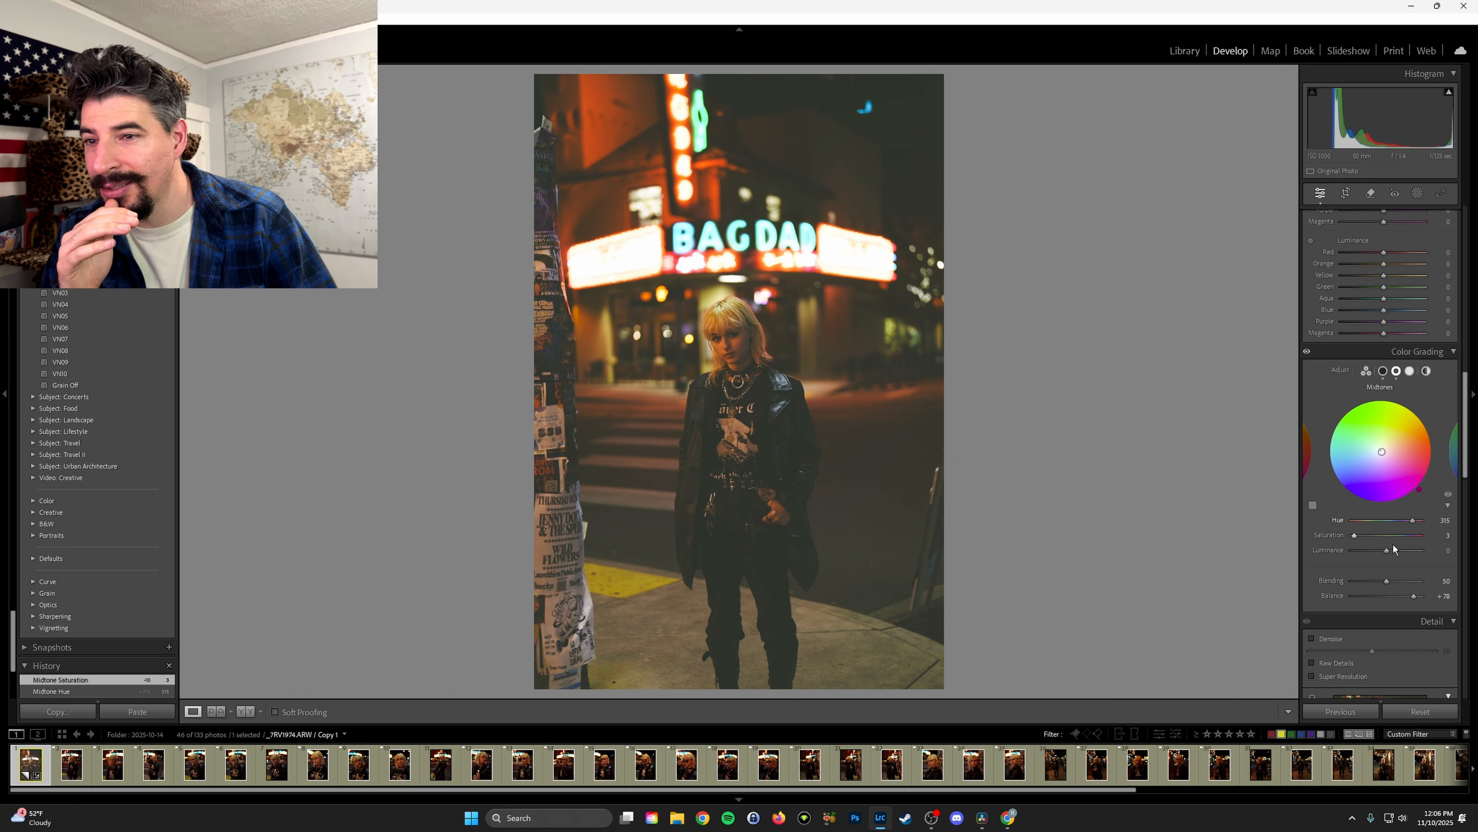
click(1448, 495)
click(1447, 495)
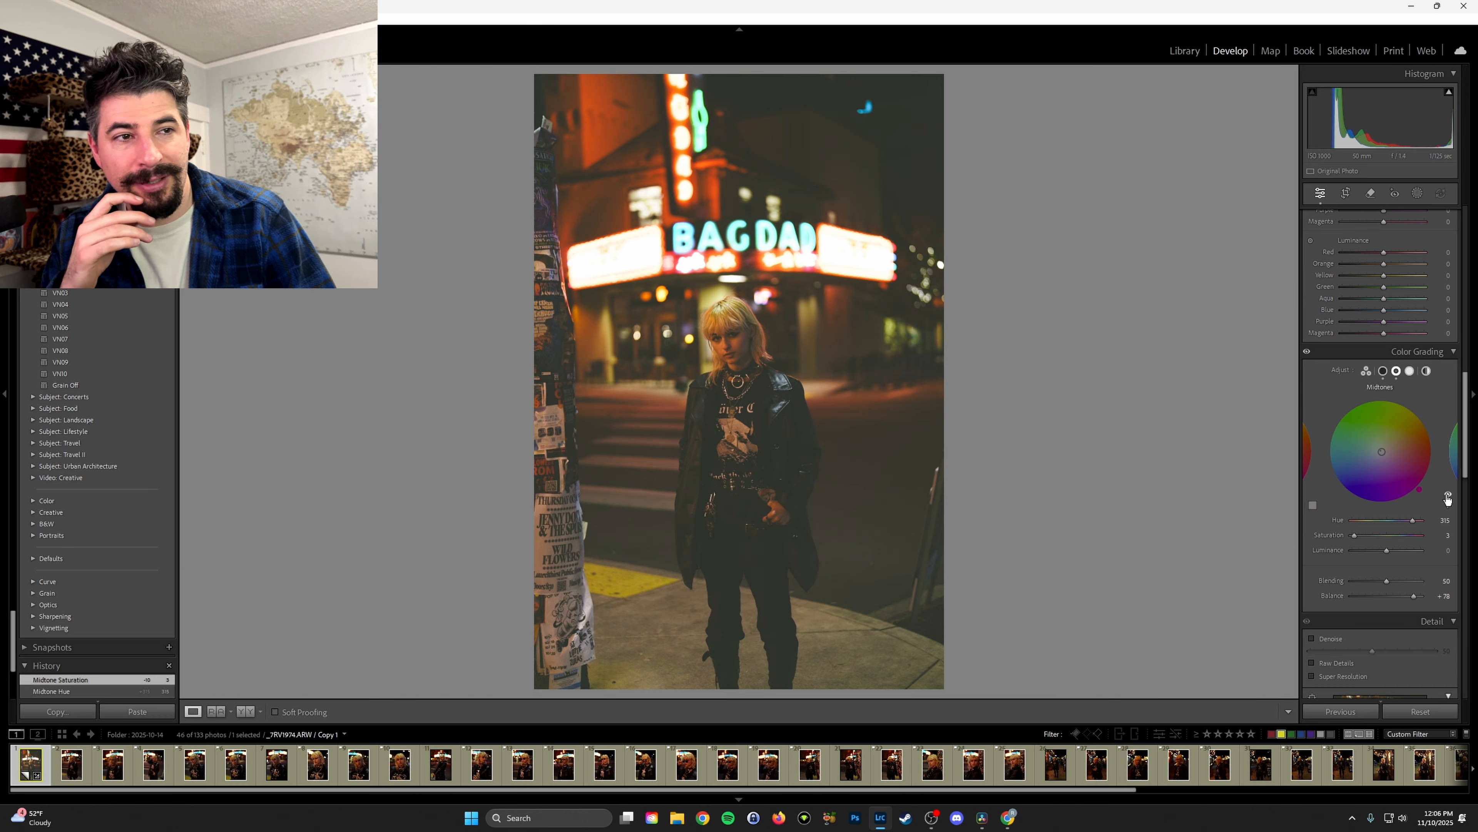
click(1448, 495)
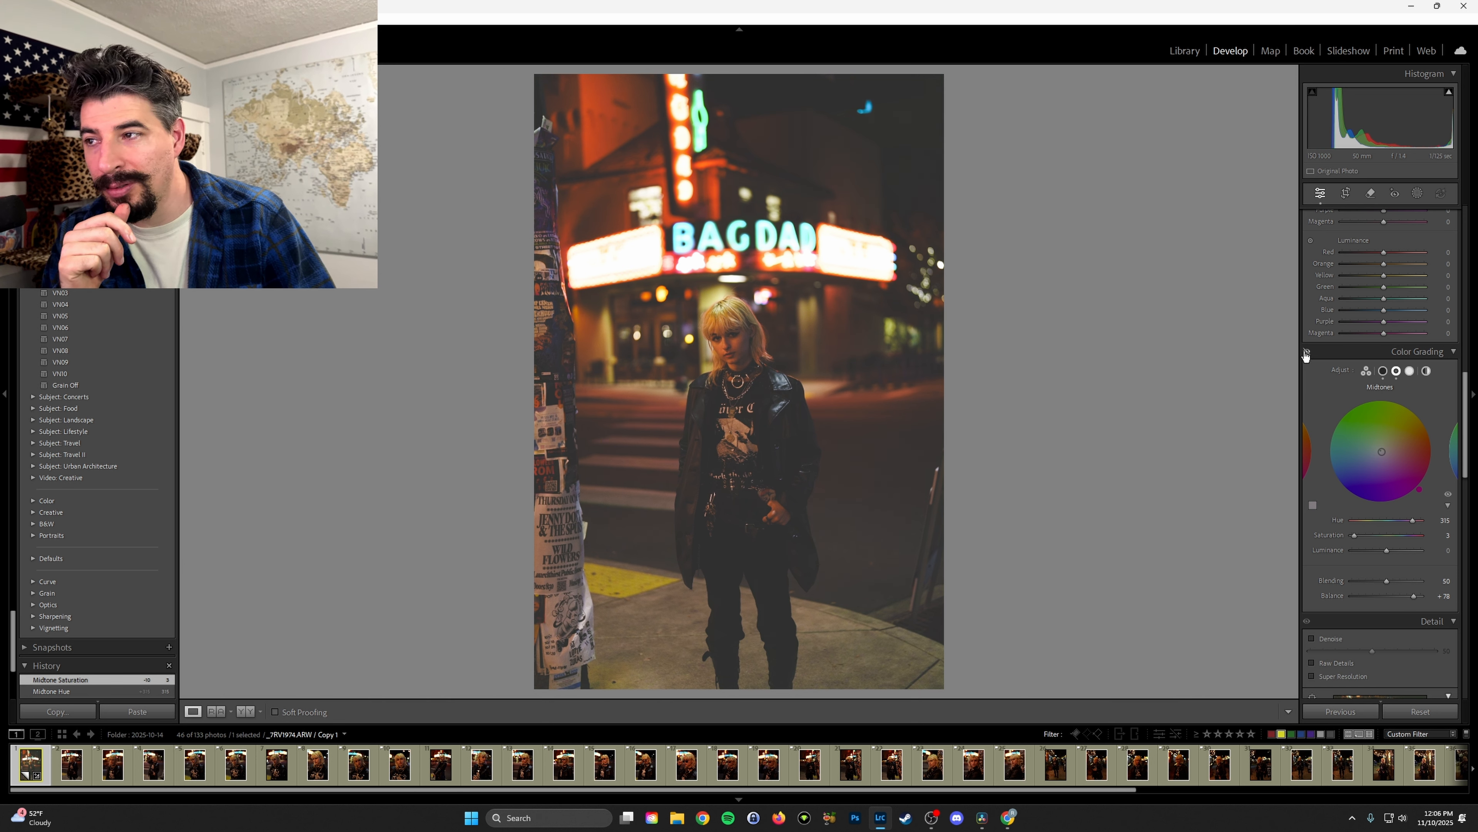
click(1448, 497)
click(1448, 497)
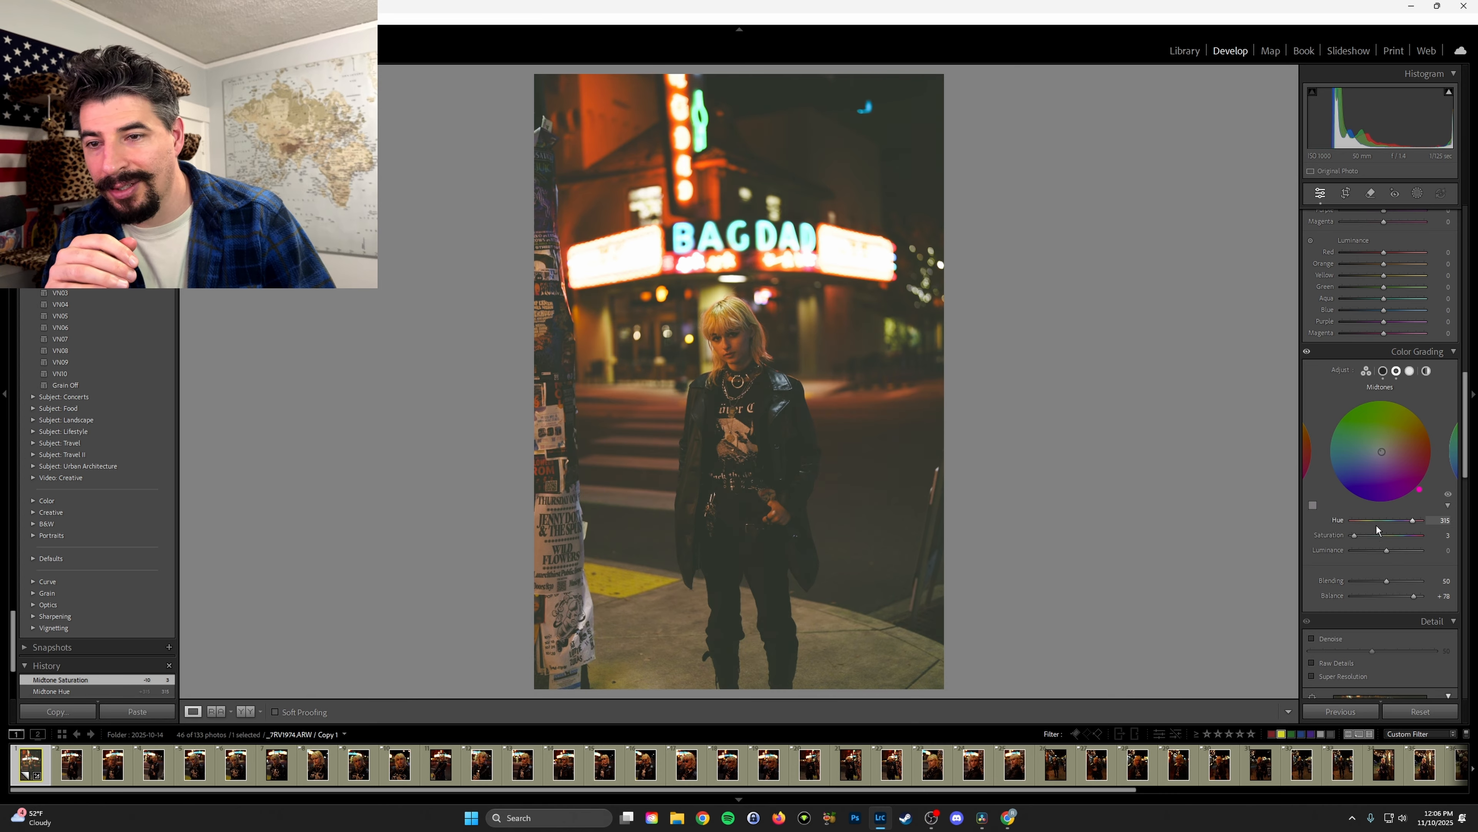
- Try a stronger magenta midtone tint at saturation 62 and compare the photo with and without it
drag(1354, 535, 1394, 541)
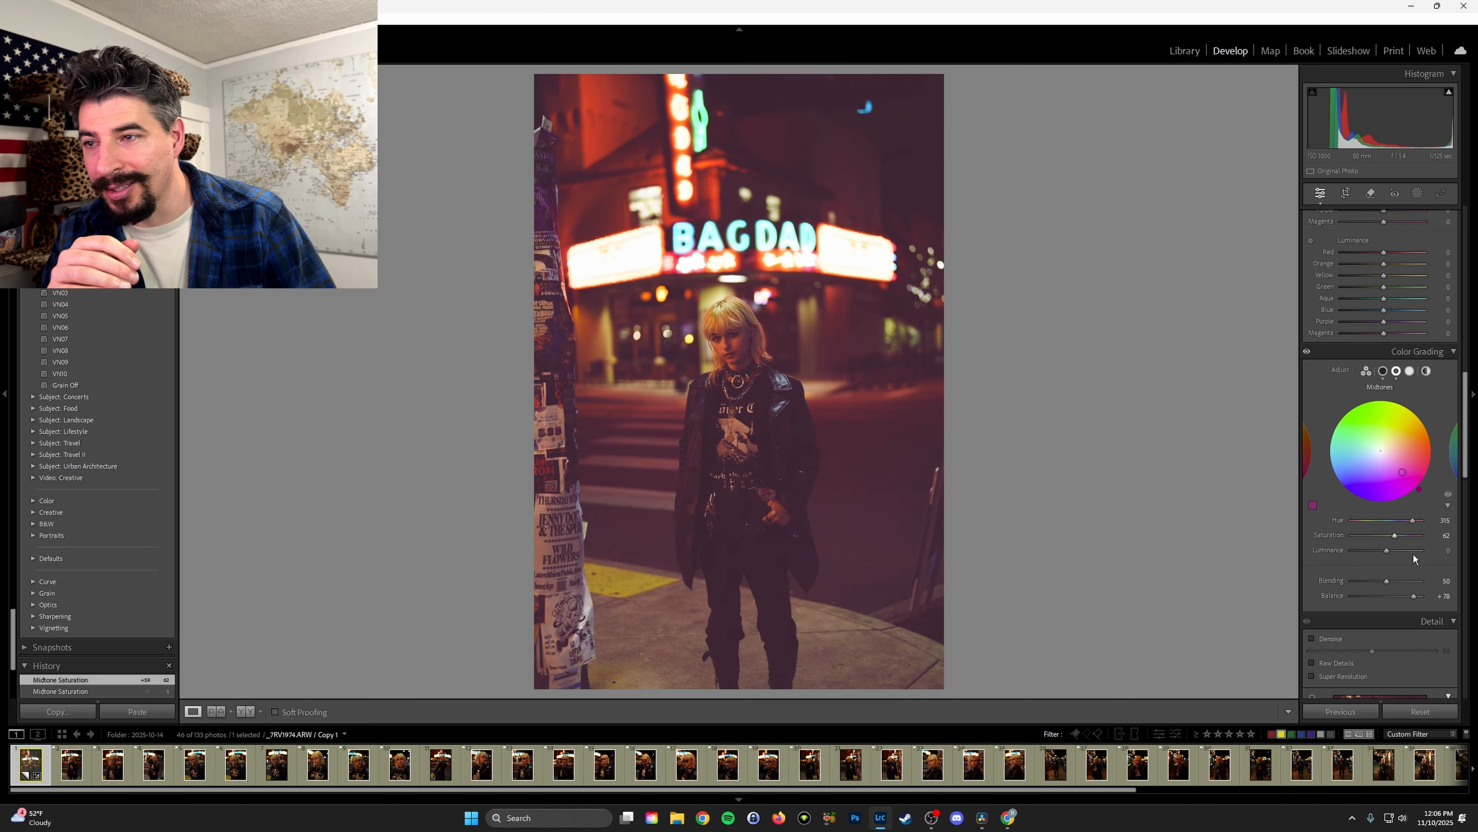
click(1447, 497)
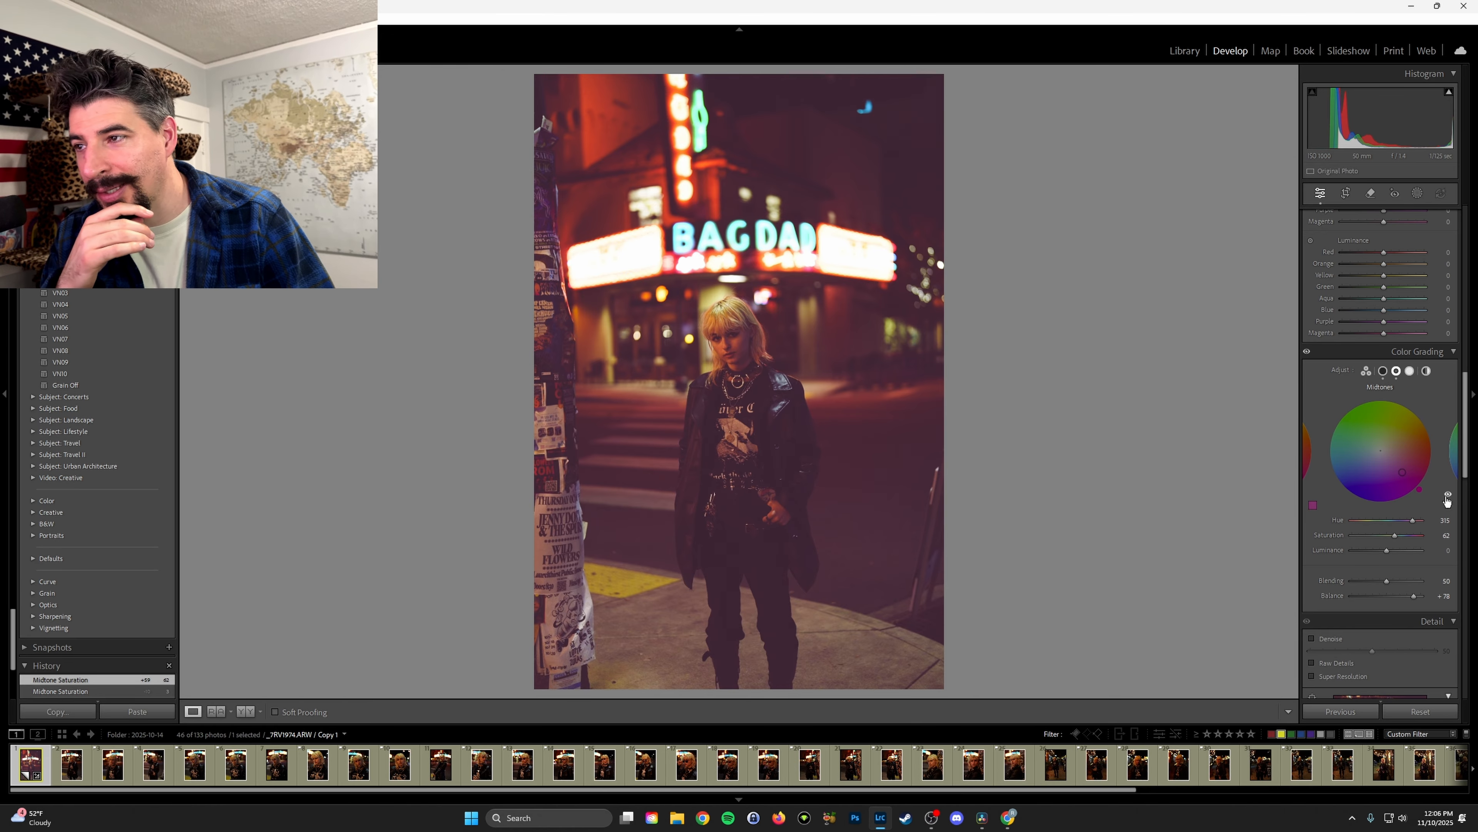
click(1447, 496)
click(1447, 496)
click(1447, 496)
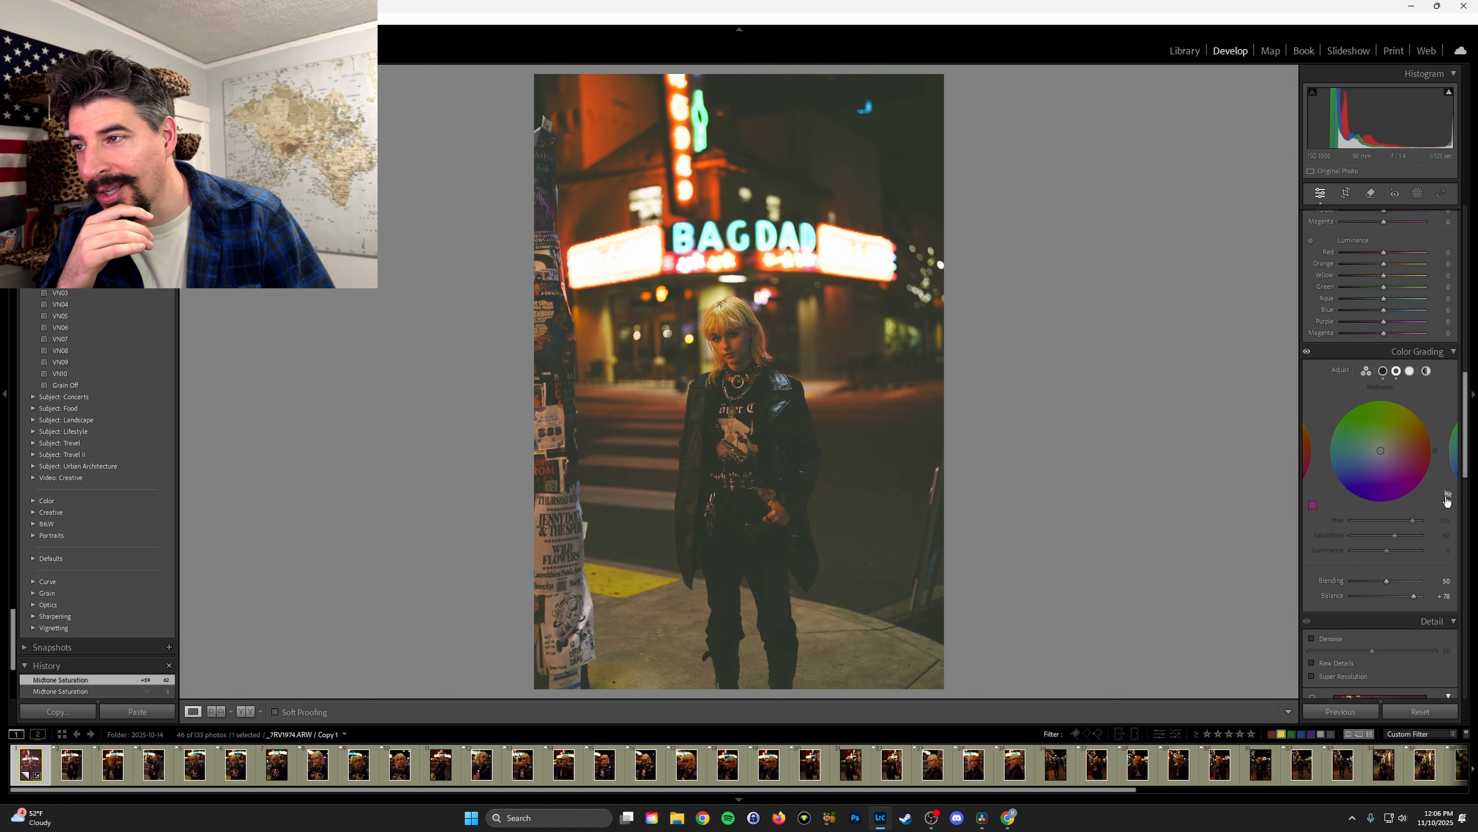
click(1448, 496)
click(1447, 497)
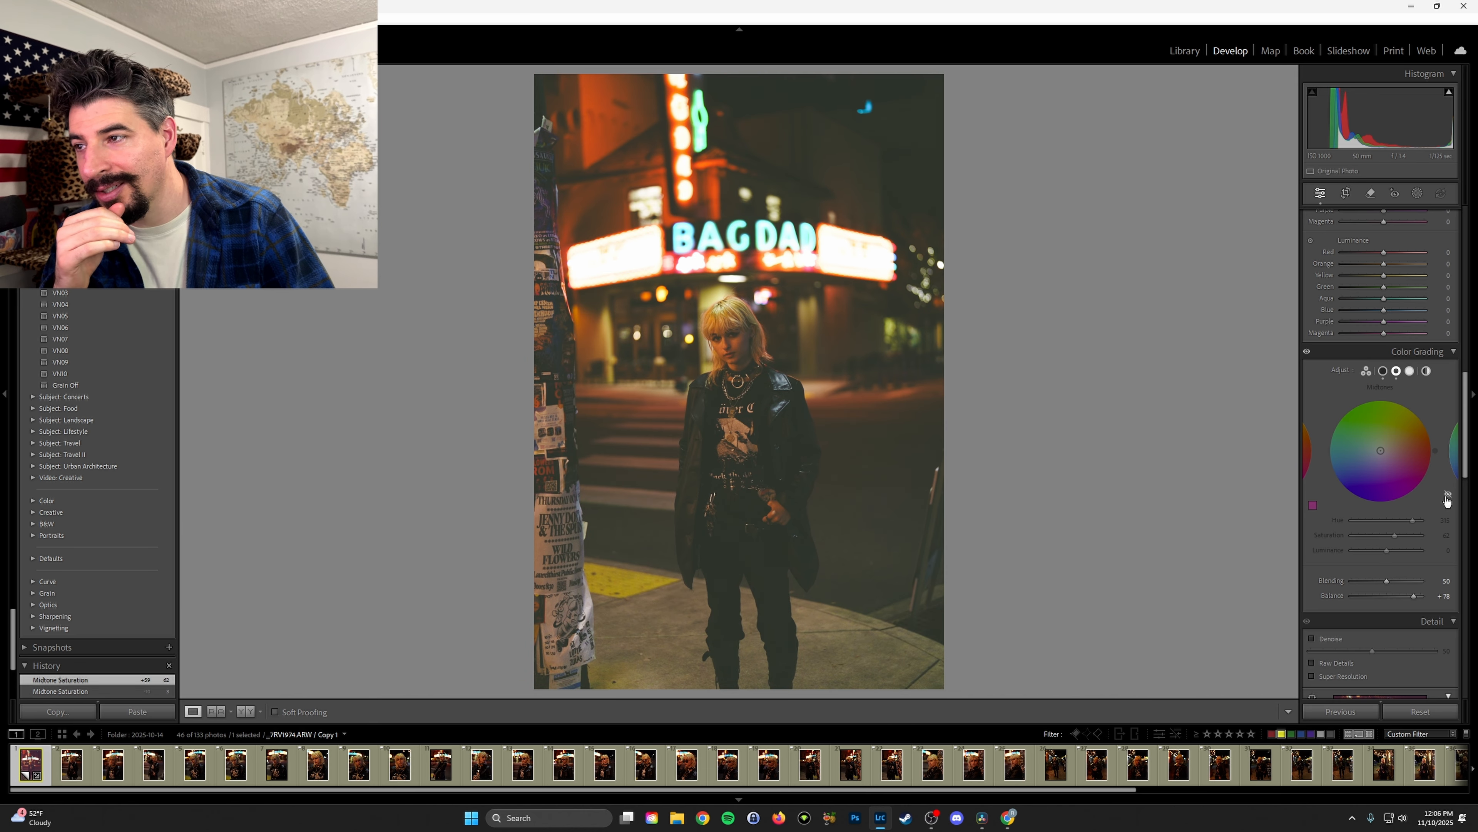
click(1448, 497)
- Change the midtone tint to a subtle blue at hue 219, saturation 9, and compare the photo with and without it
mouse_move(1425, 543)
mouse_down()
mouse_move(1360, 539)
mouse_move(1406, 520)
mouse_move(1377, 526)
mouse_move(1394, 526)
mouse_up()
click(1448, 494)
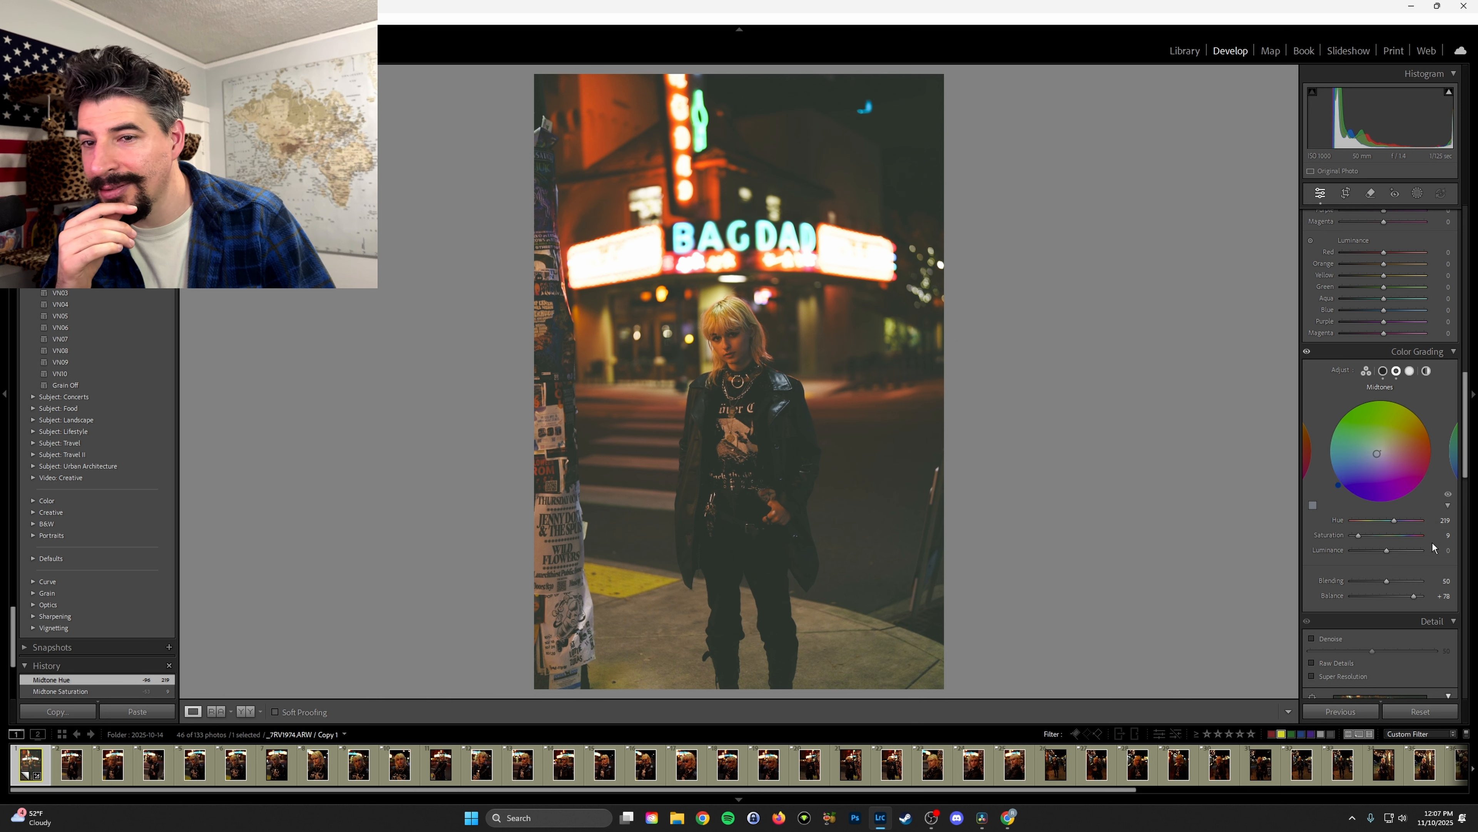
click(1448, 494)
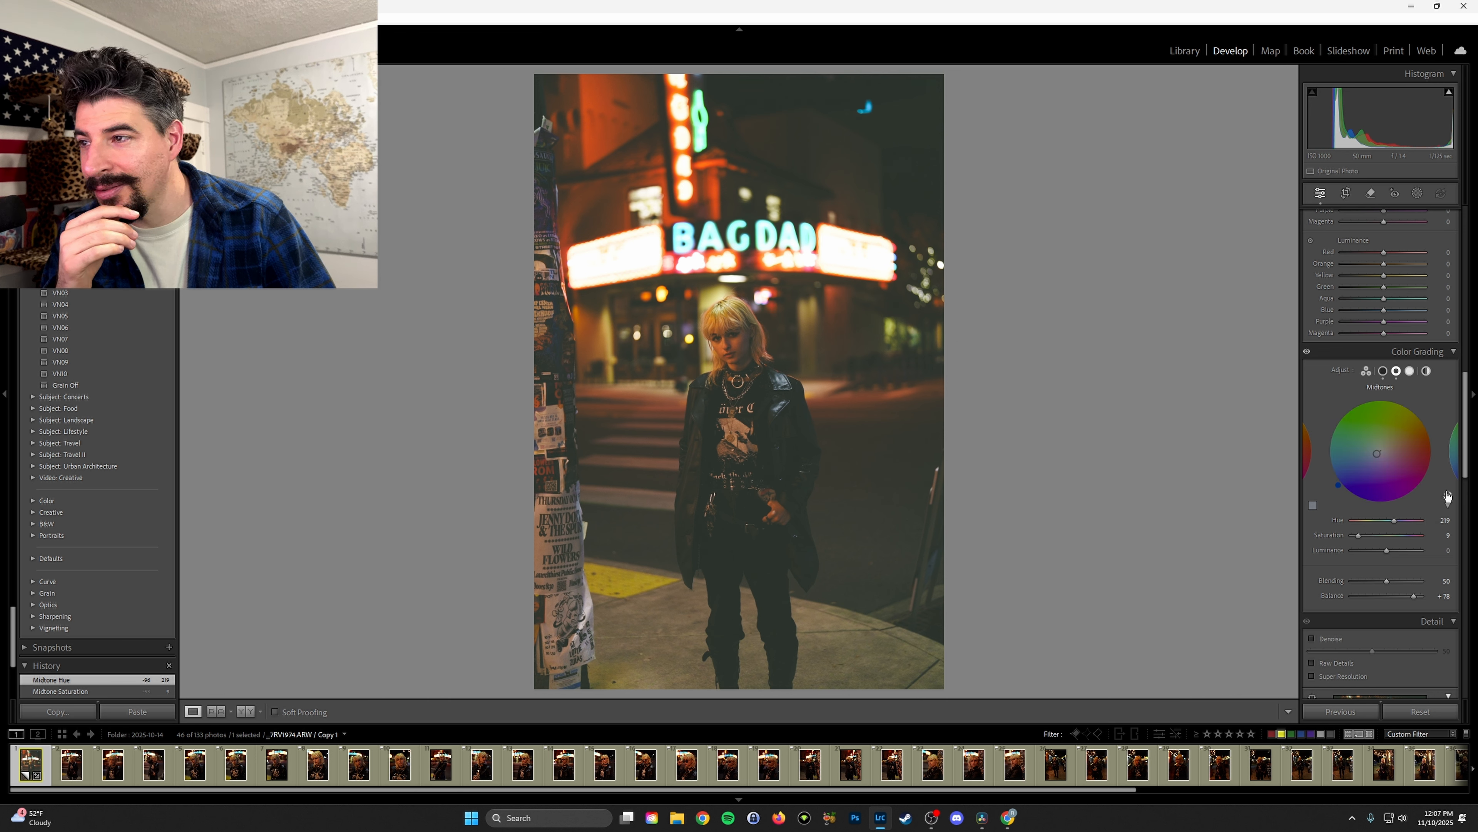
click(1448, 494)
click(1448, 494)
click(1448, 494)
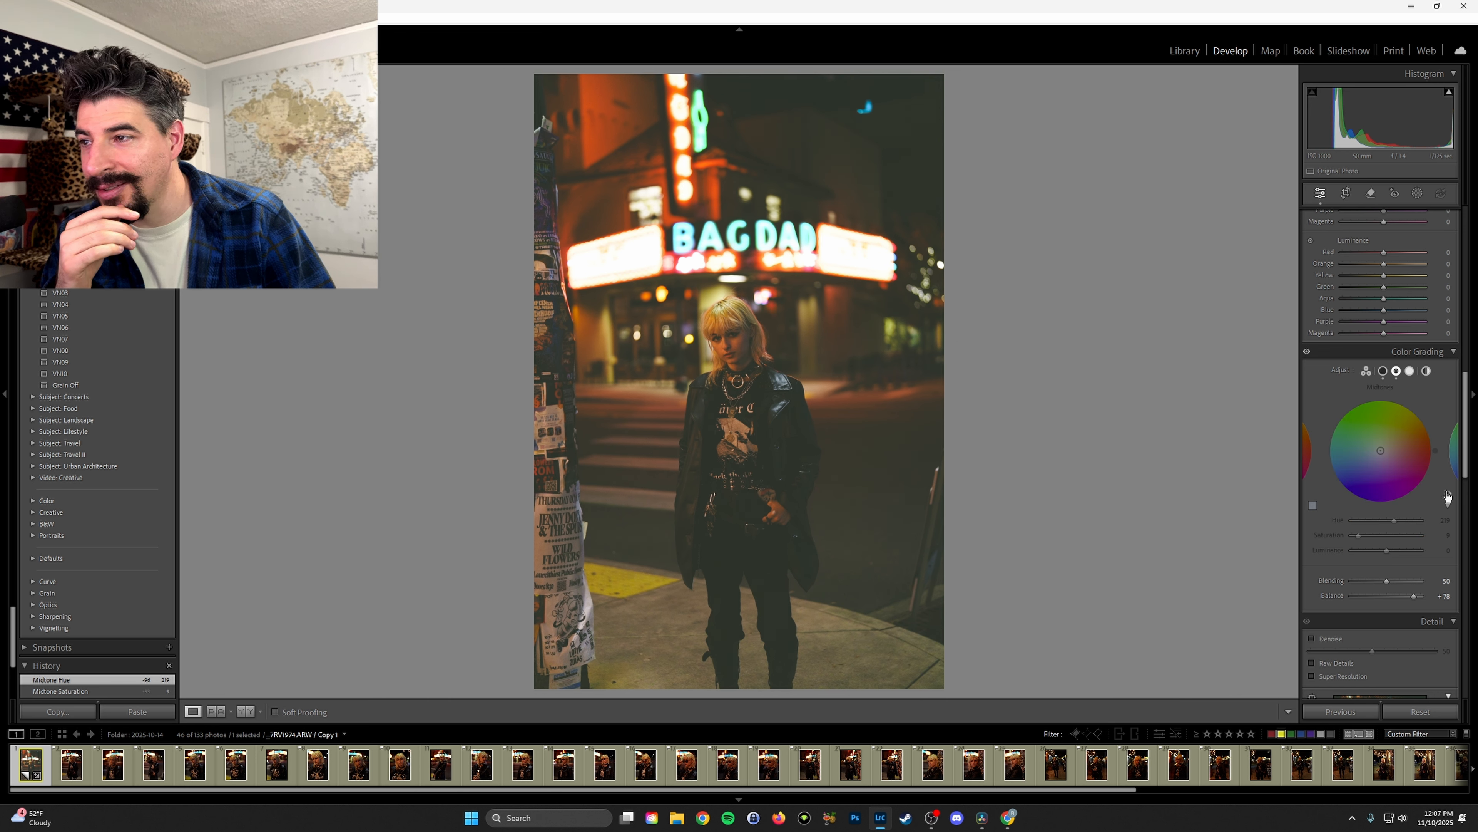
click(1448, 494)
click(1448, 494)
click(1448, 494)
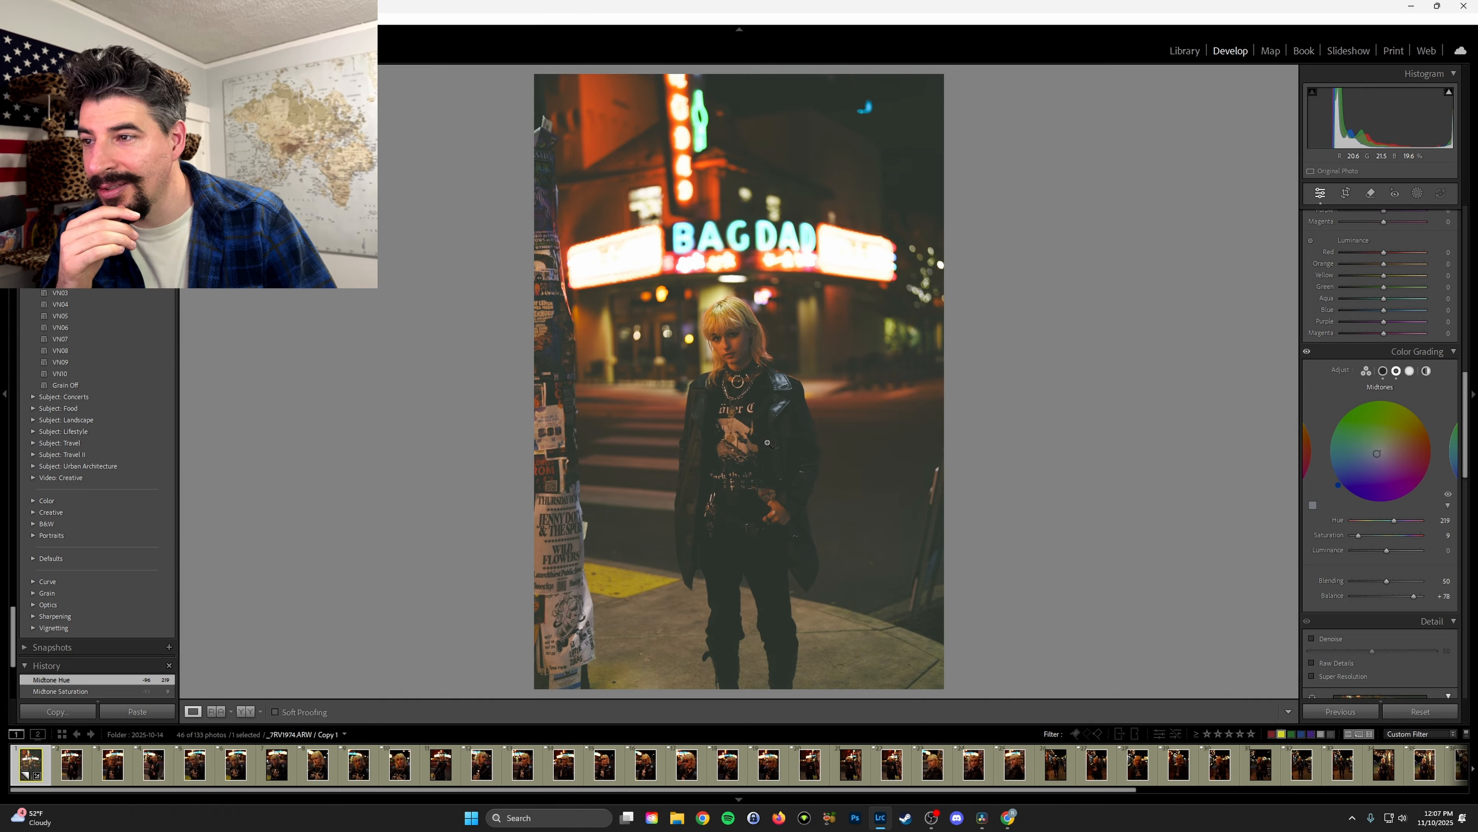
- Raise the midtone saturation to 10 and compare the photo with and without the midtone grading
drag(1360, 534, 1359, 536)
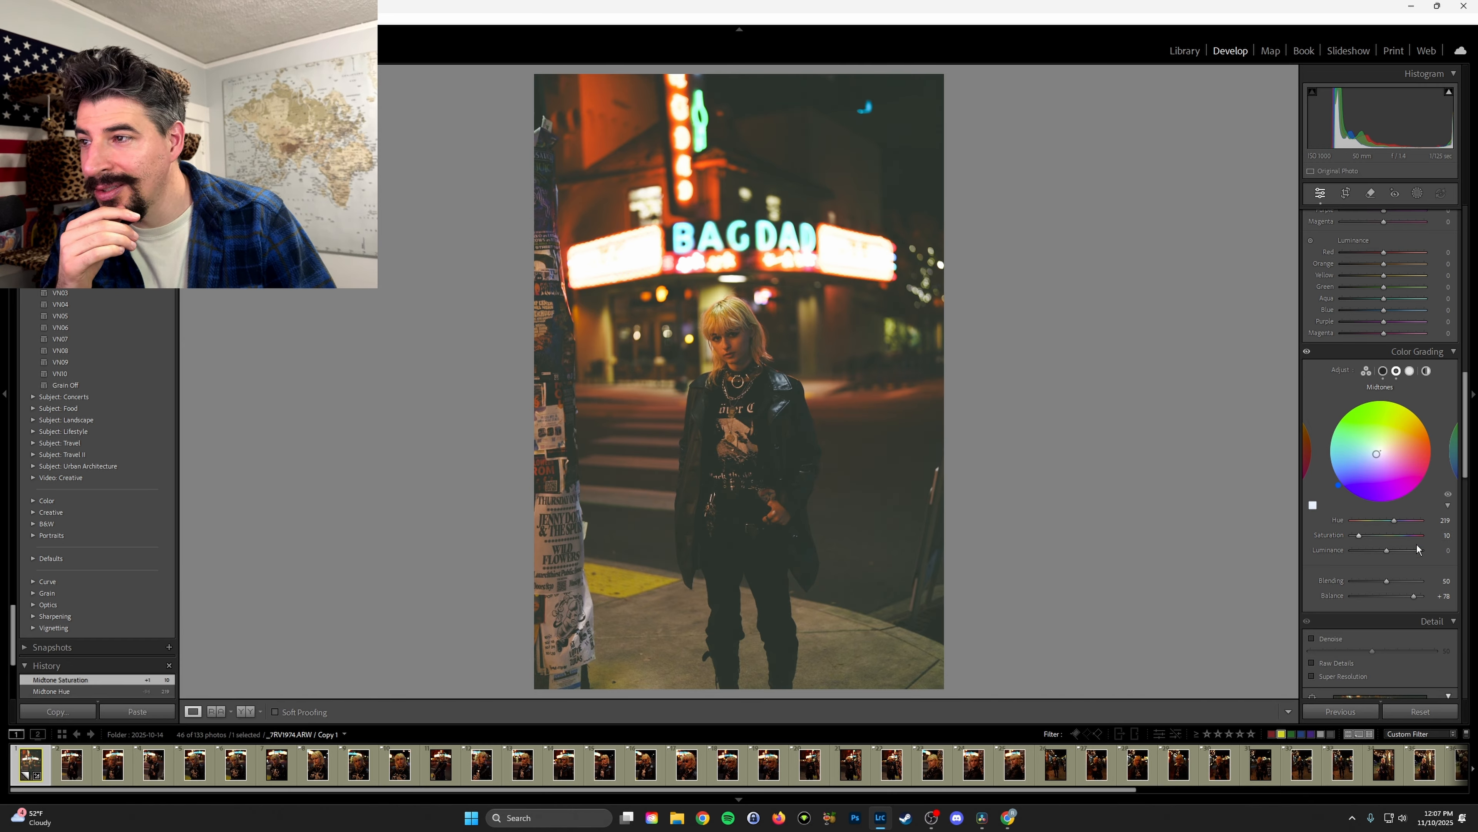
click(1448, 495)
click(1448, 495)
click(1448, 495)
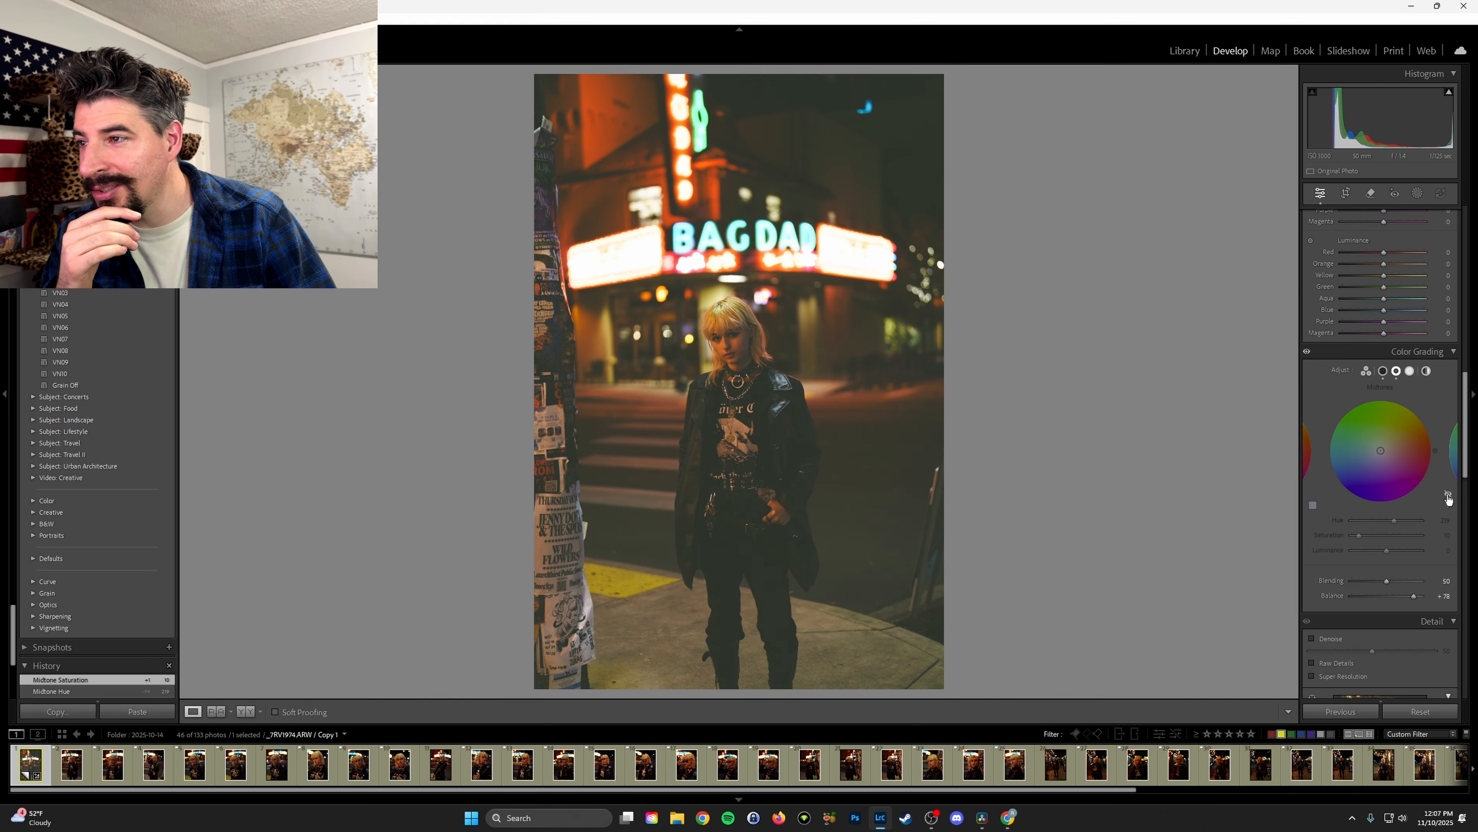
- Toggle the midtone grading off and on to judge the effect of the blue midtone tint on the photo
click(1448, 495)
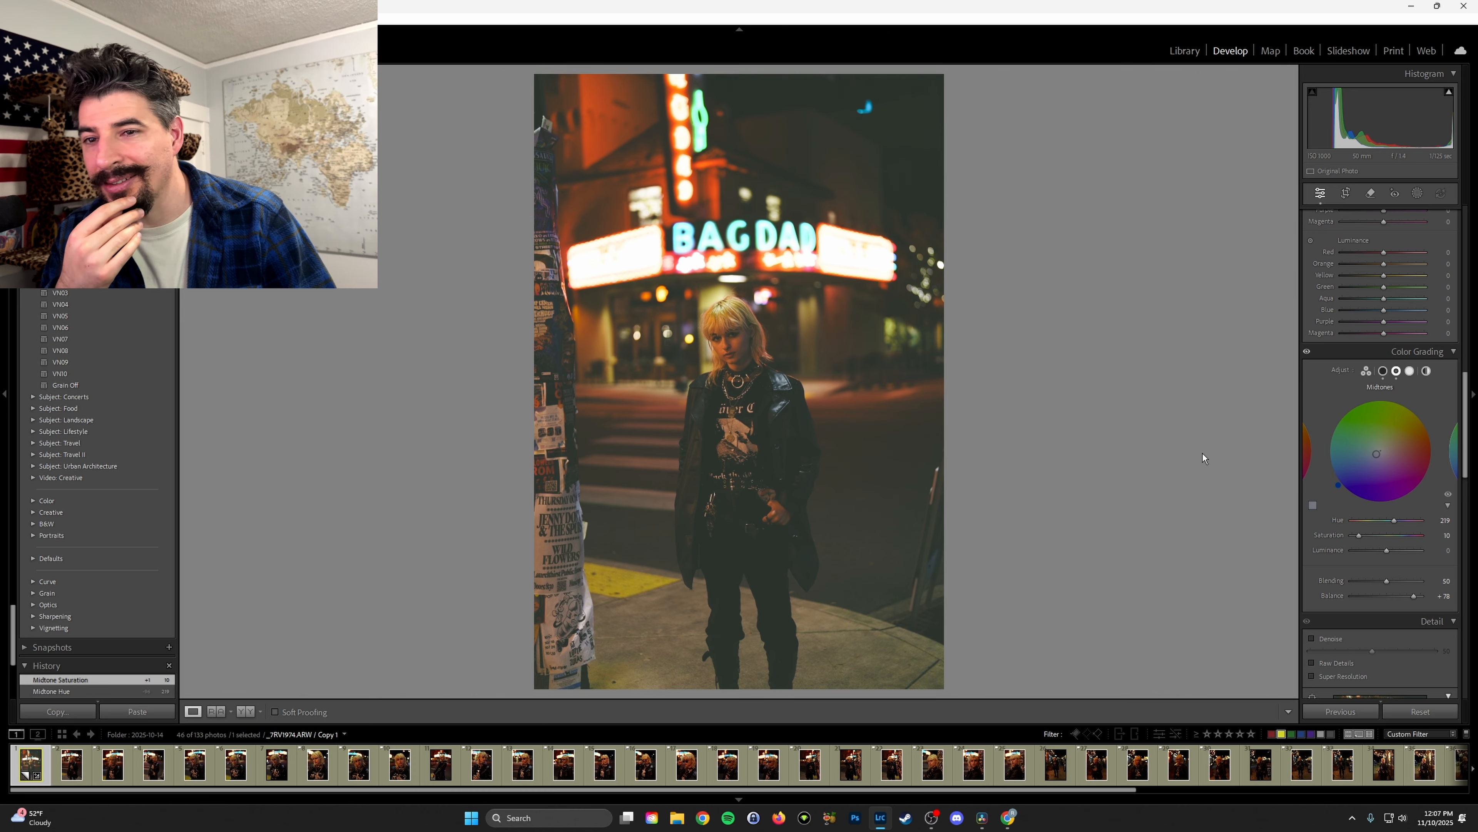
click(1448, 495)
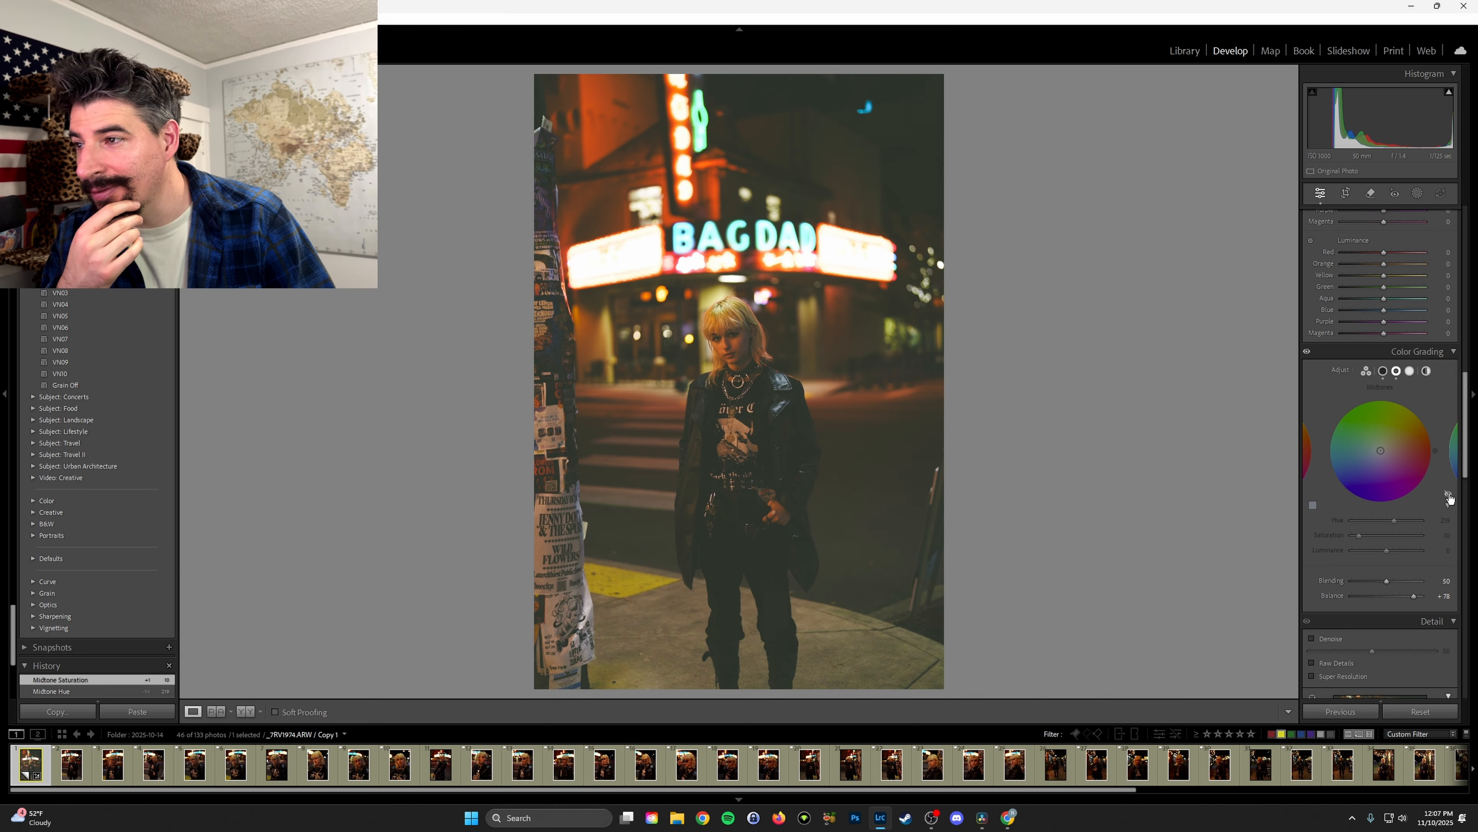
click(1448, 496)
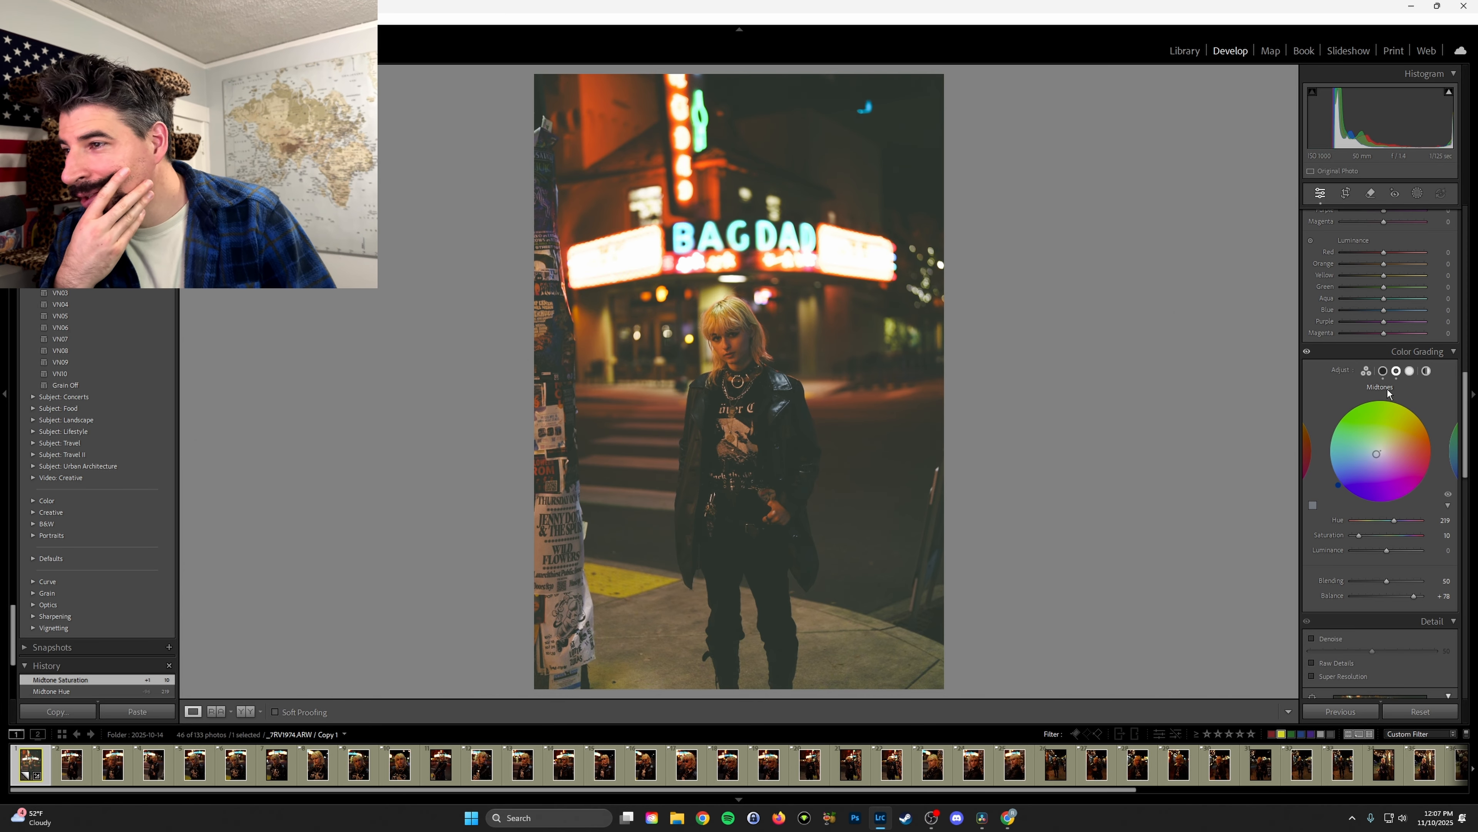
- Test blue, red-orange and magenta highlight tints, and settle on a subtle blue at hue 240, saturation 16
click(1411, 372)
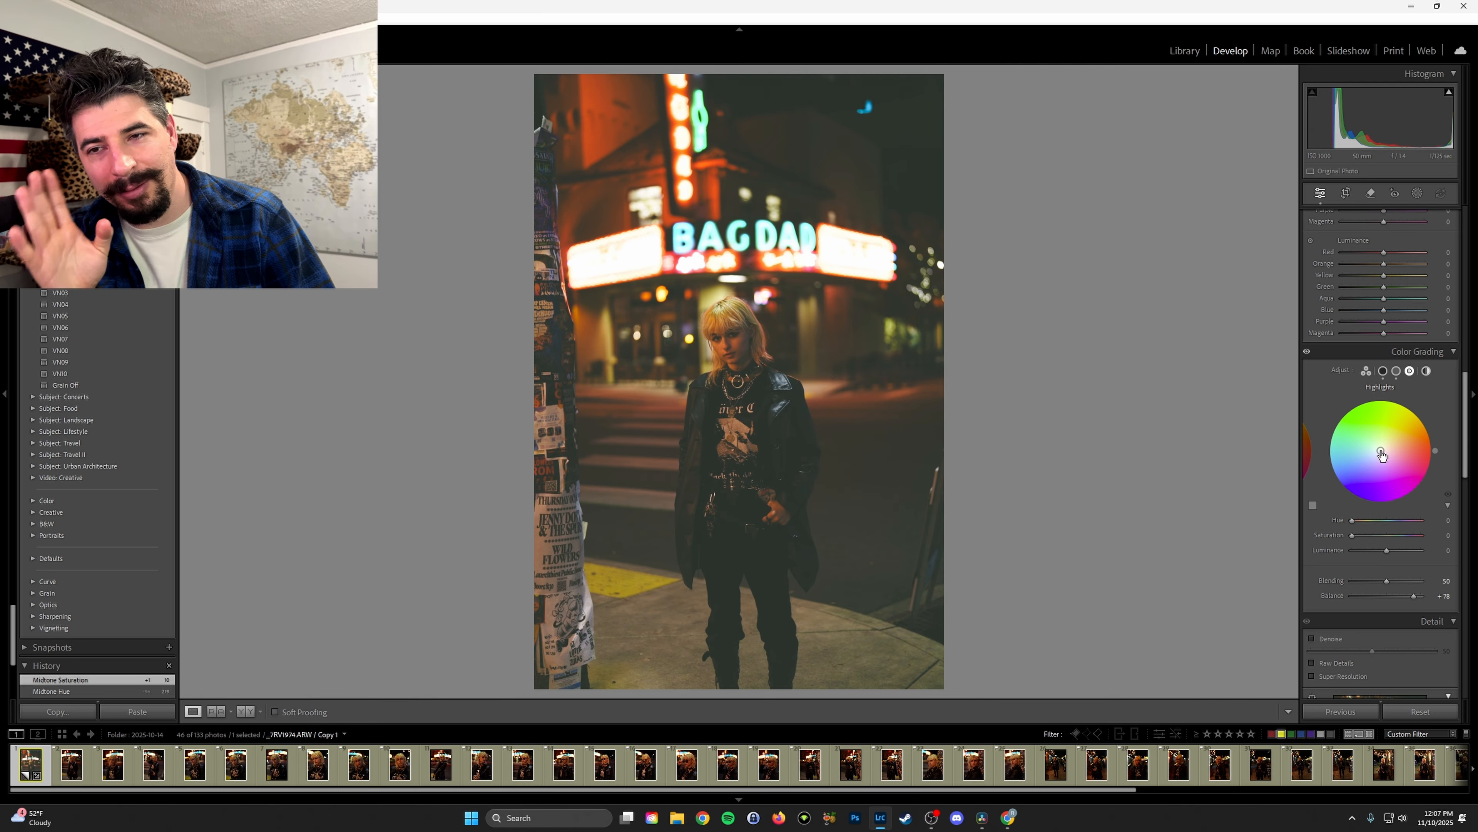
drag(1382, 456, 1375, 453)
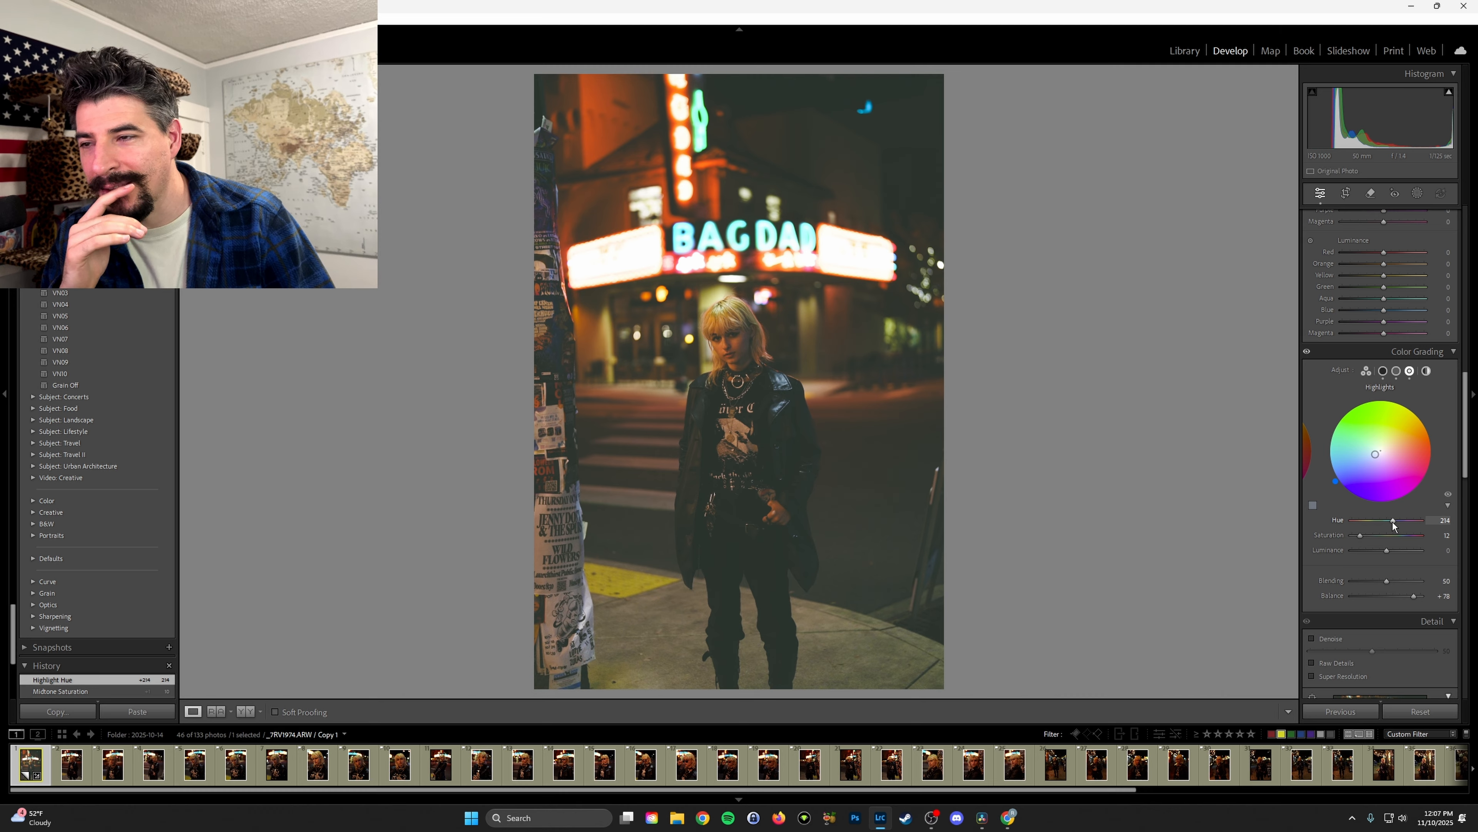
drag(1393, 523, 1355, 525)
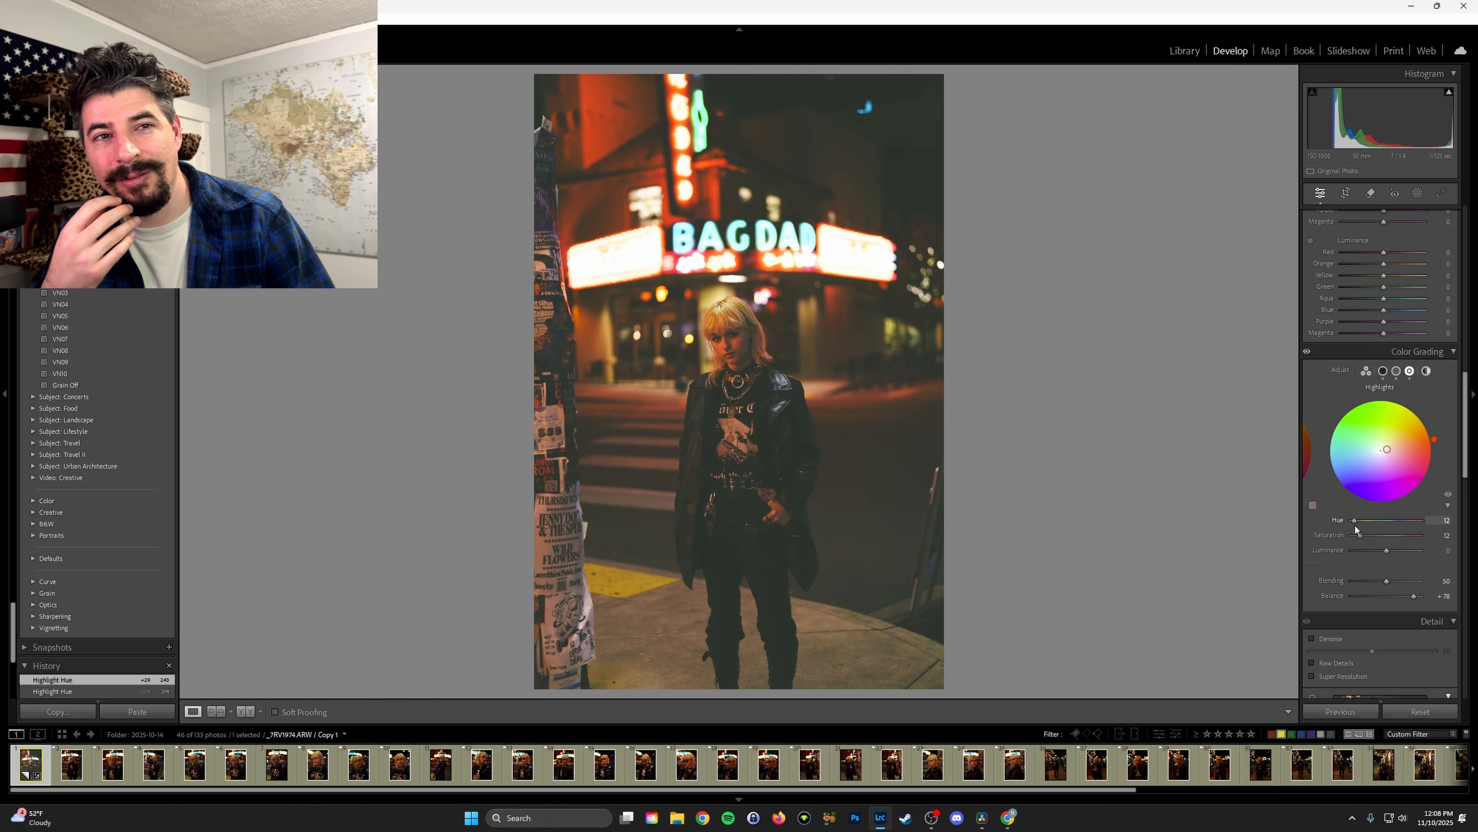
drag(1355, 525, 1398, 524)
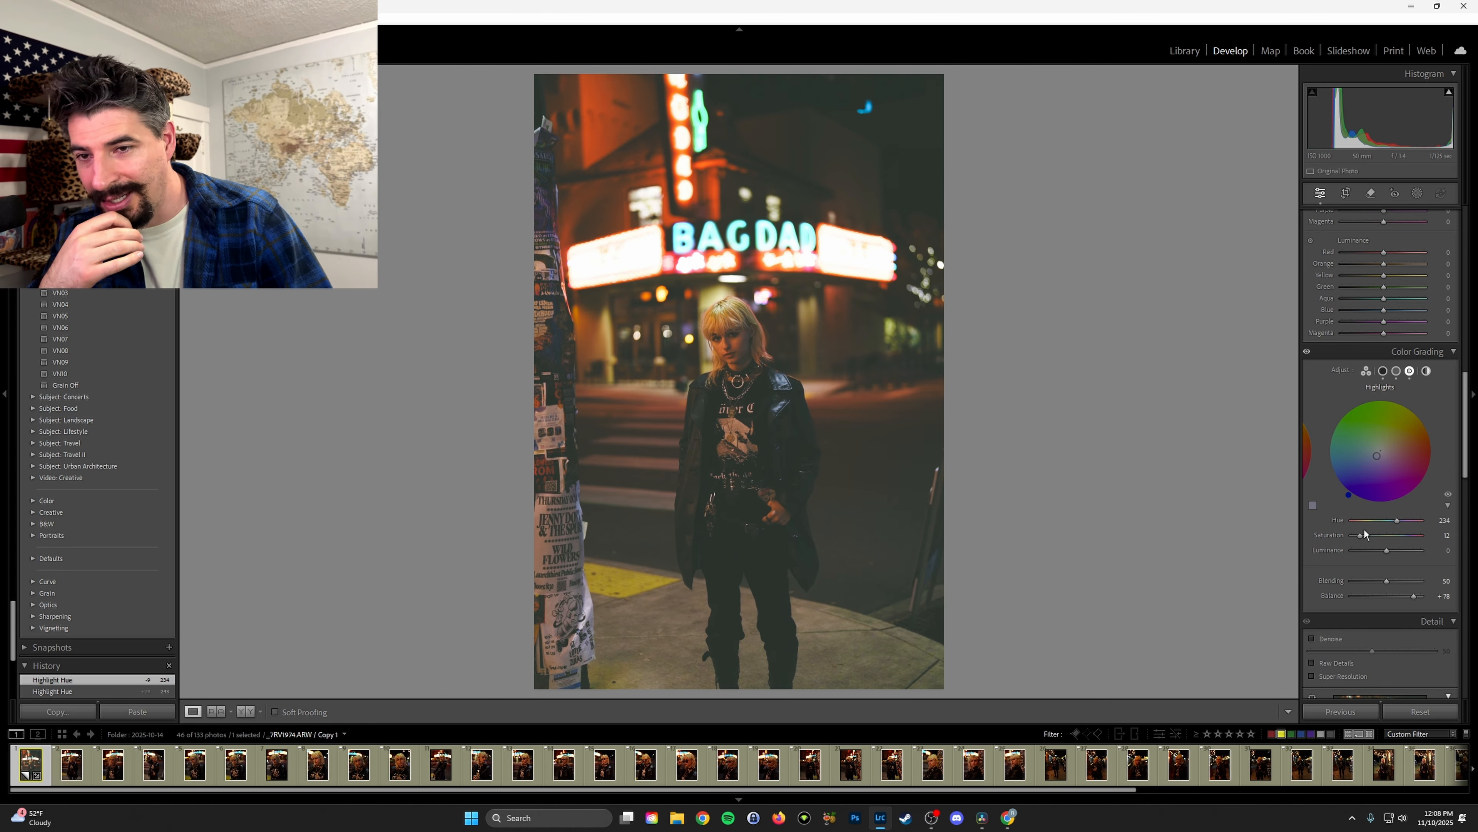
drag(1394, 516, 1407, 518)
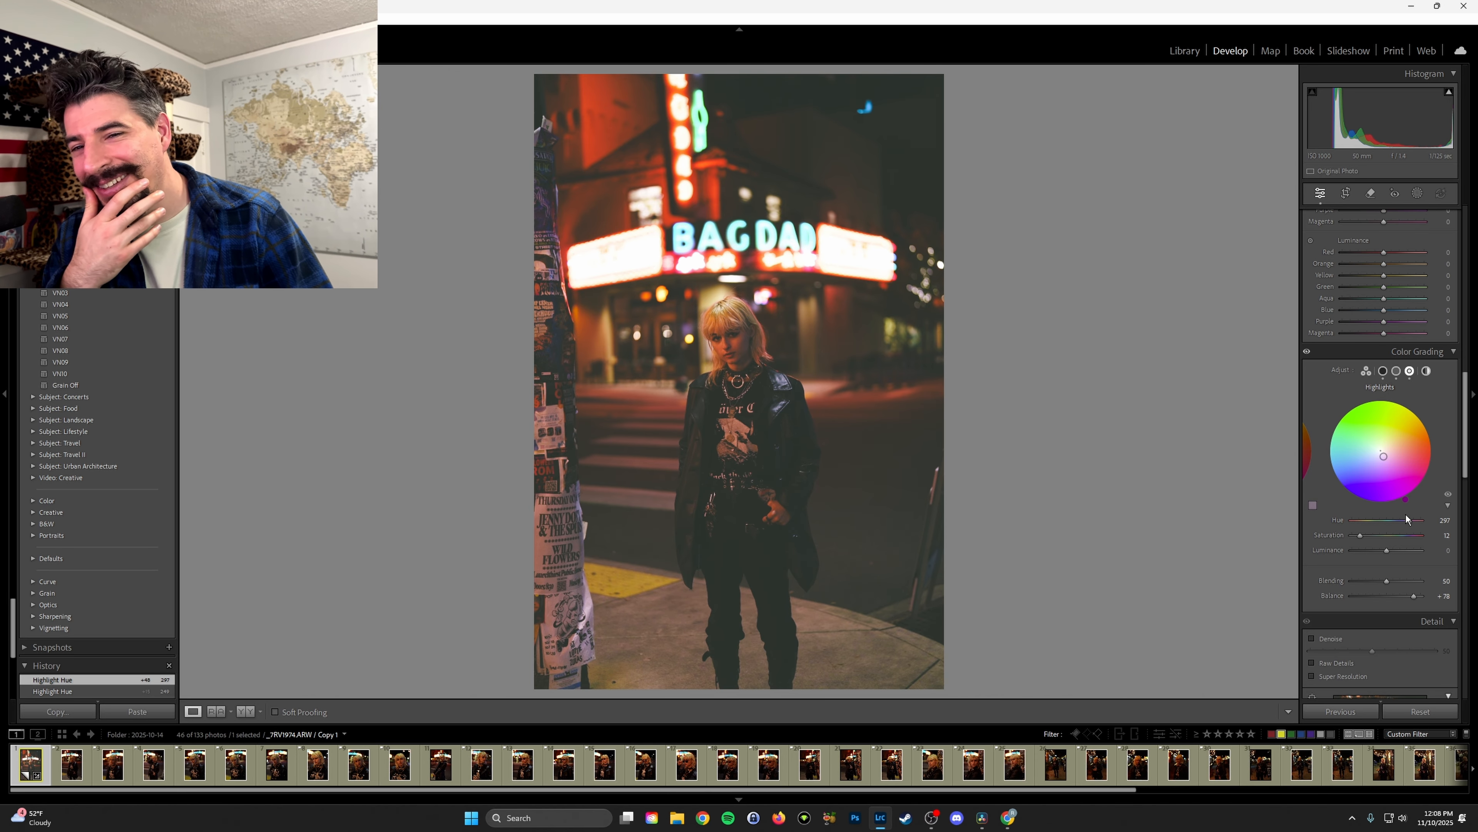
drag(1409, 518, 1401, 521)
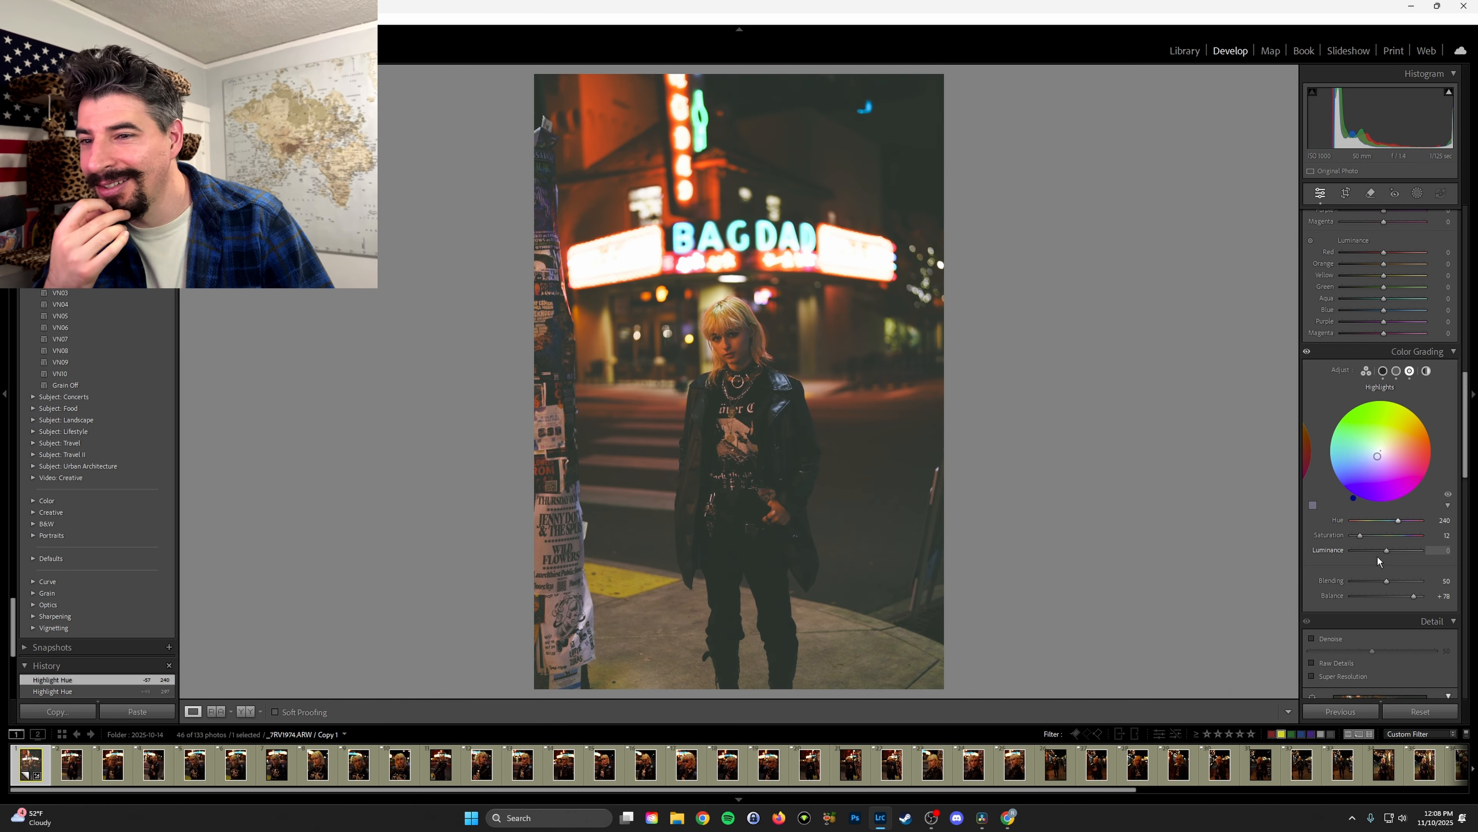
drag(1361, 535, 1363, 532)
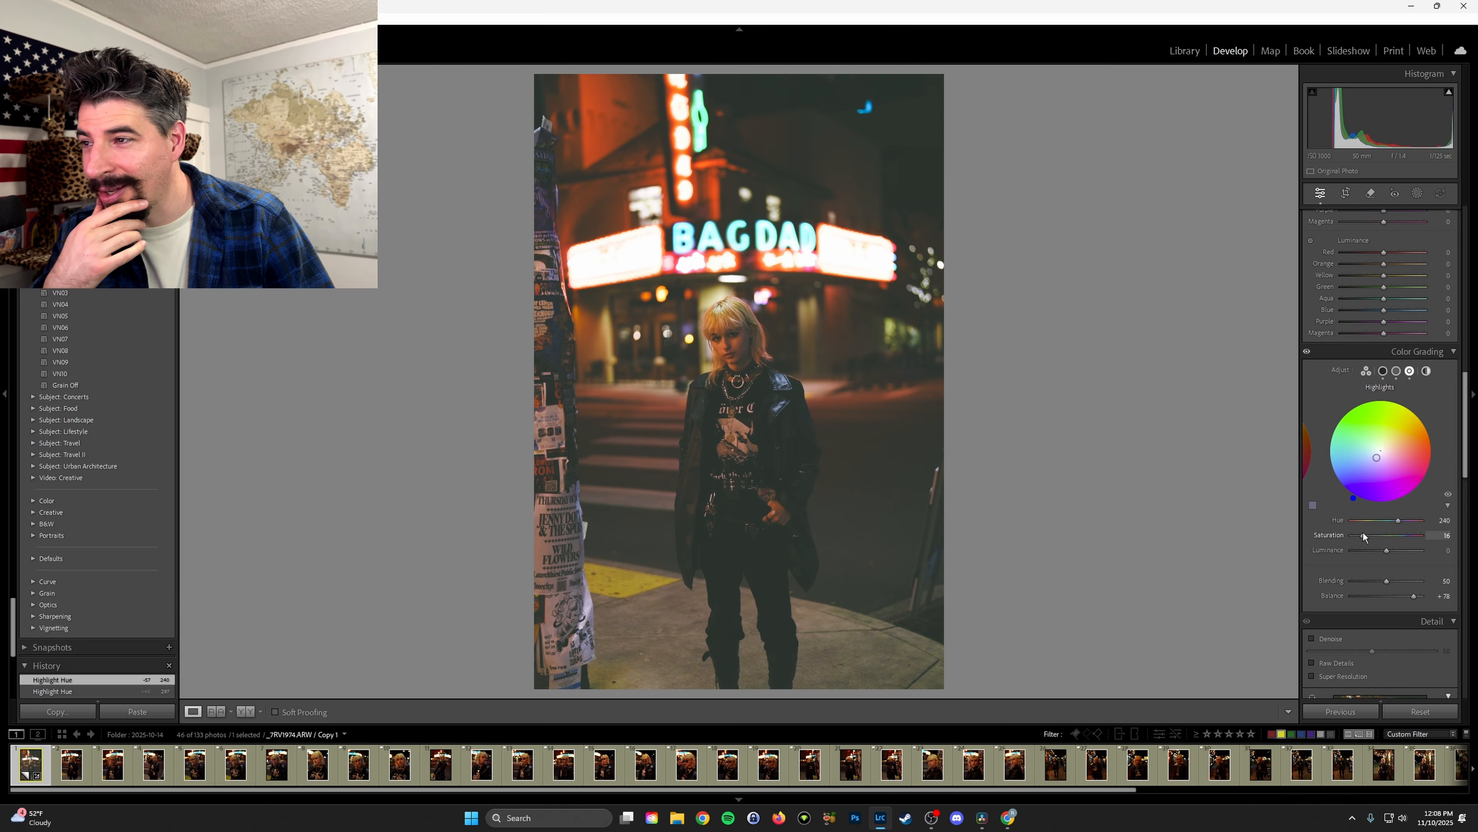
- Try highlight hue 249, revert to the preceding highlight saturation history state and clear the history above it
drag(1365, 536, 1398, 519)
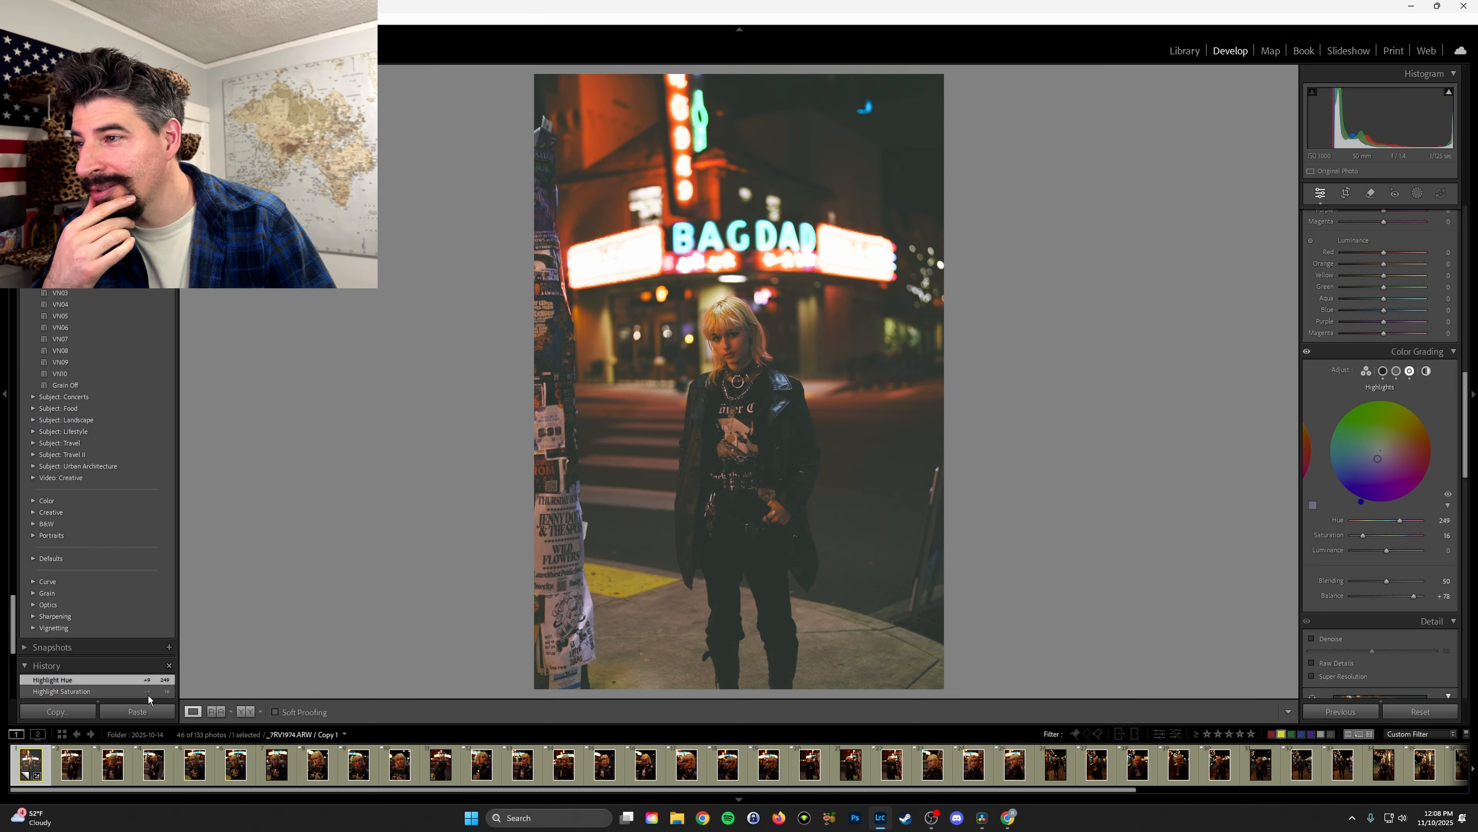
scroll(121, 690, down, 3)
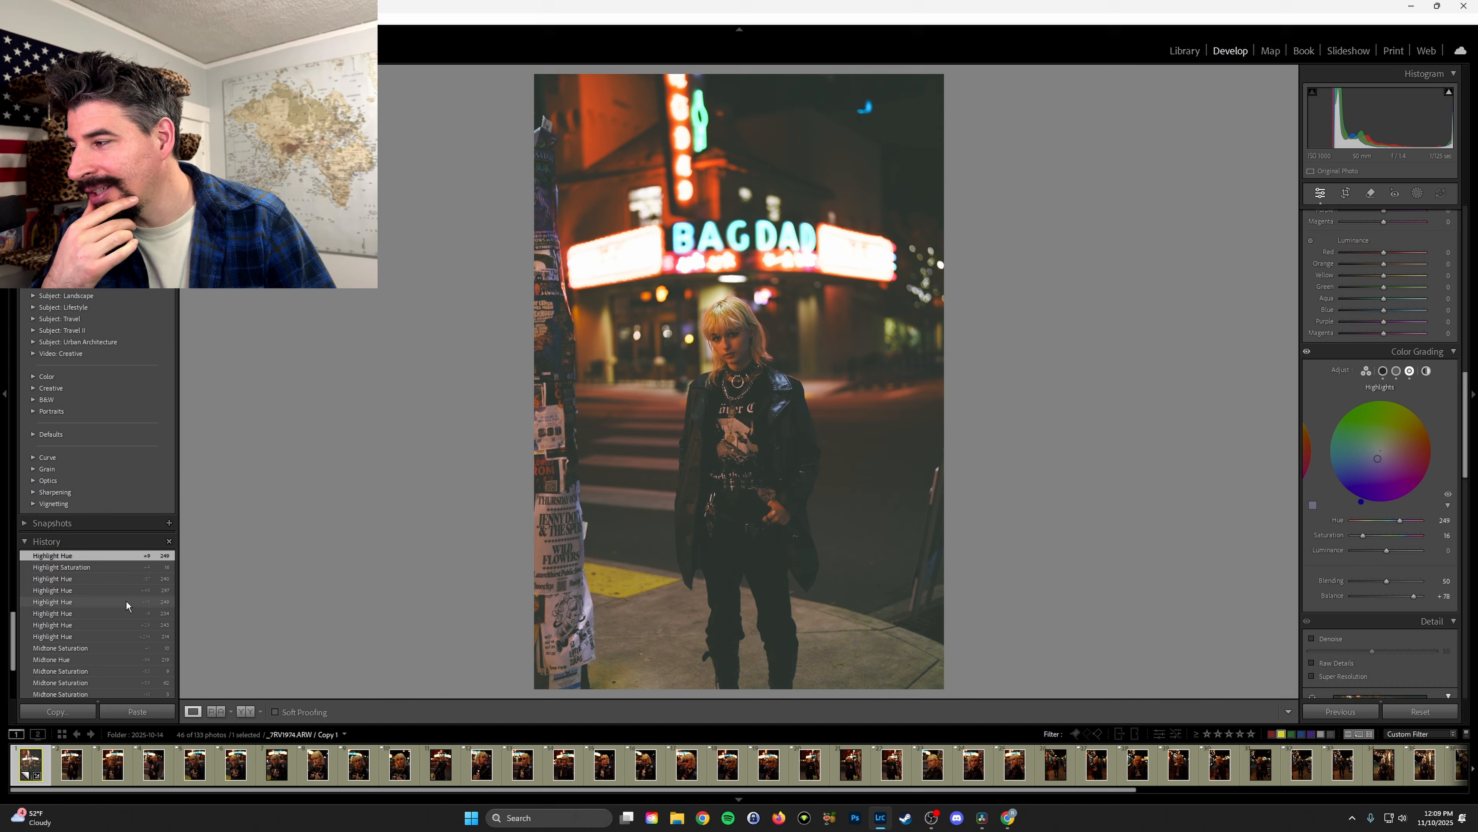
click(149, 567)
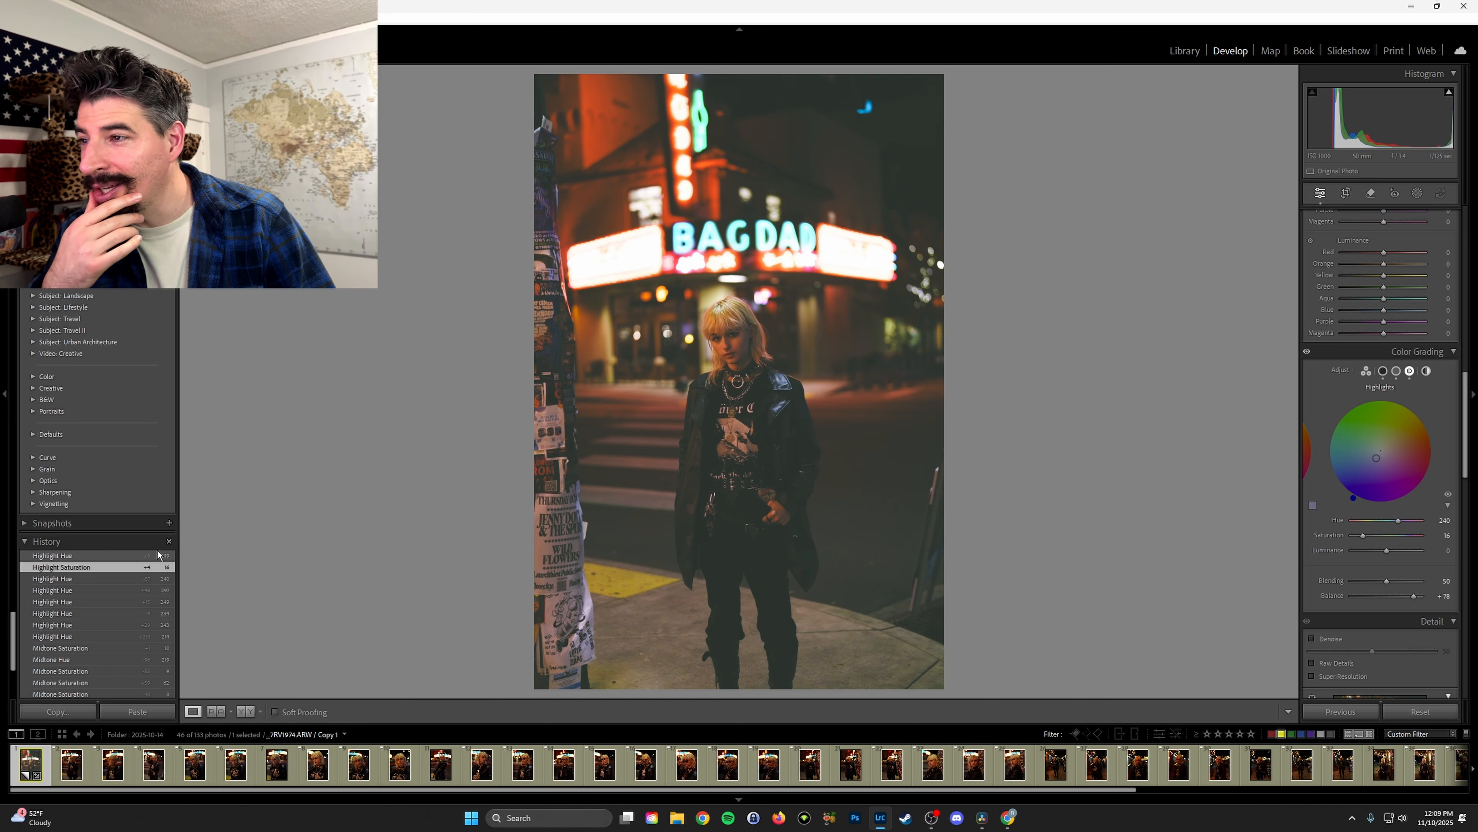
right_click(165, 568)
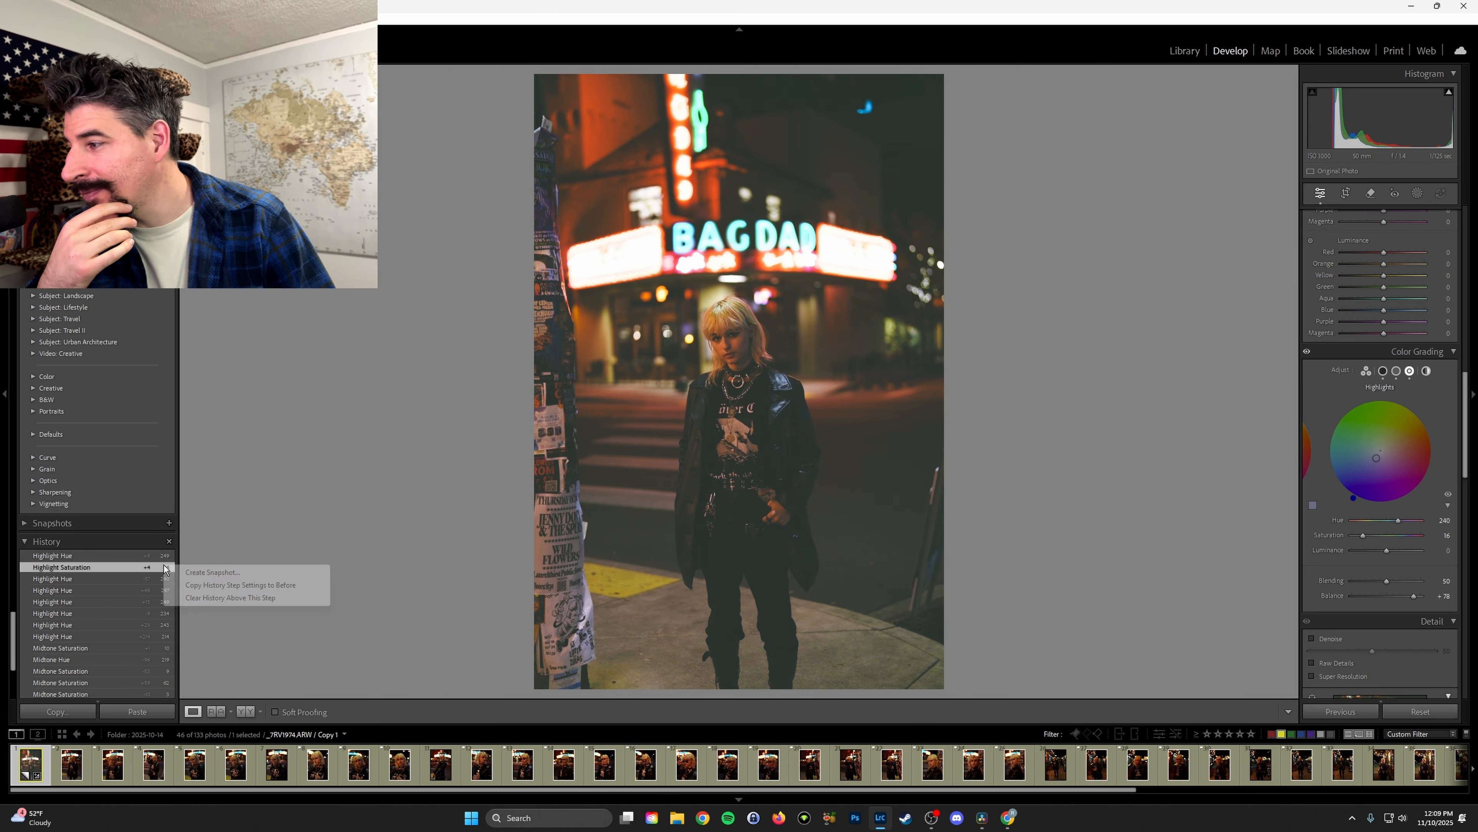
click(207, 600)
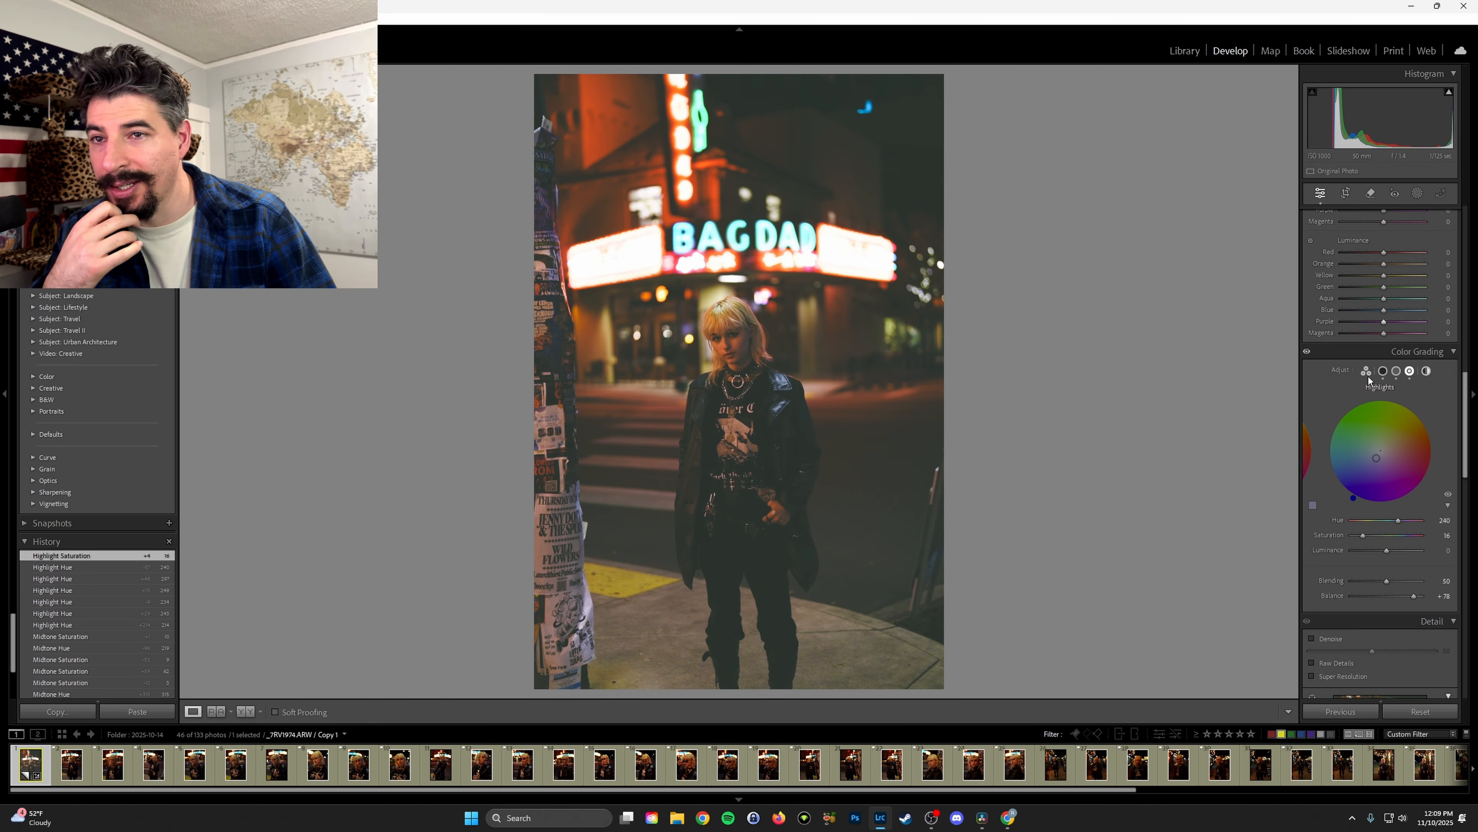
- Try a stronger green shadow tint at hue 114, saturation 78, and roll back to the Highlight Saturation state, clearing newer history
scroll(1371, 378, up, 3)
scroll(1371, 378, down, 3)
click(1381, 373)
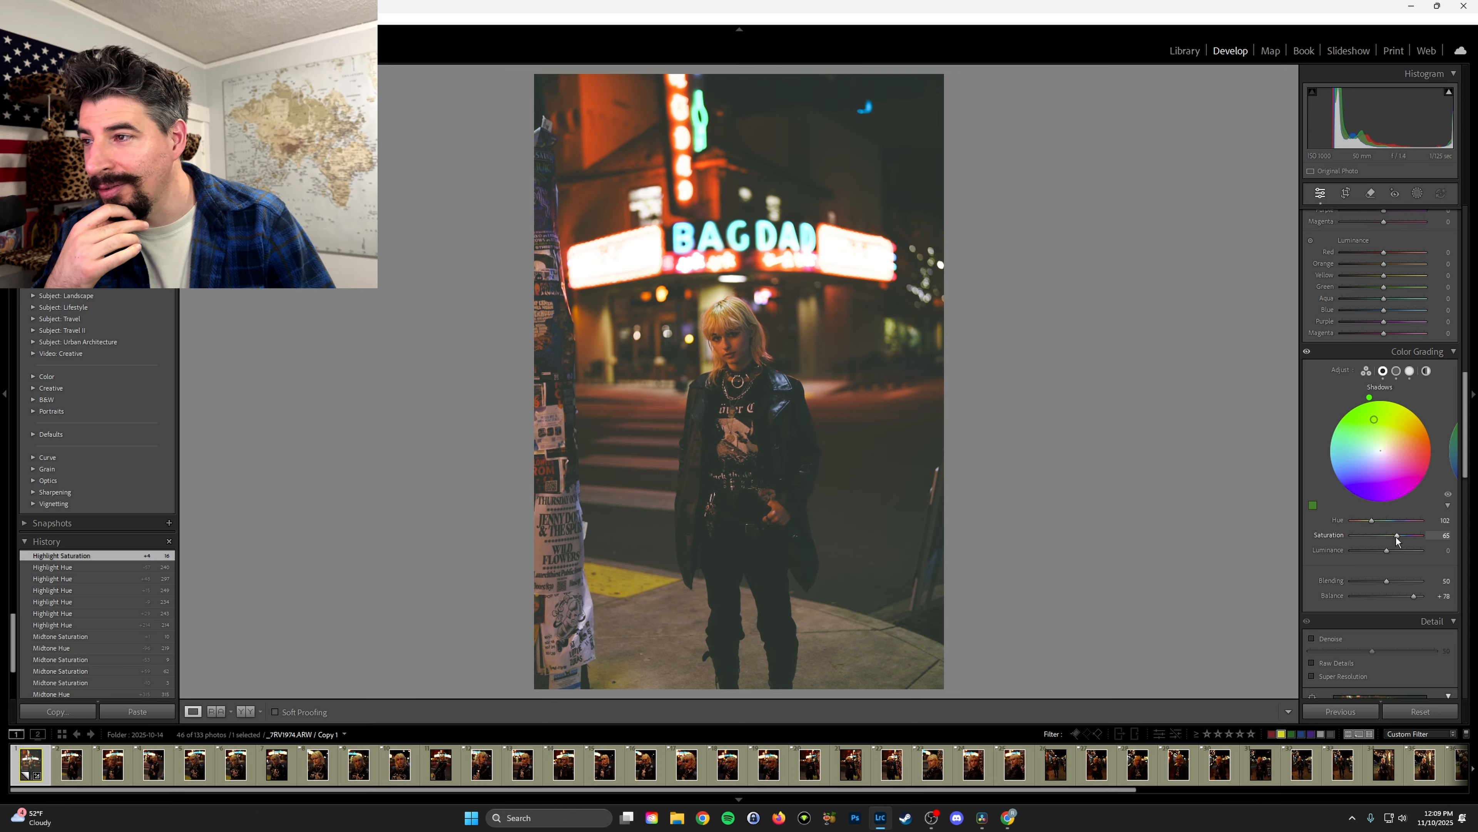
drag(1398, 536, 1372, 521)
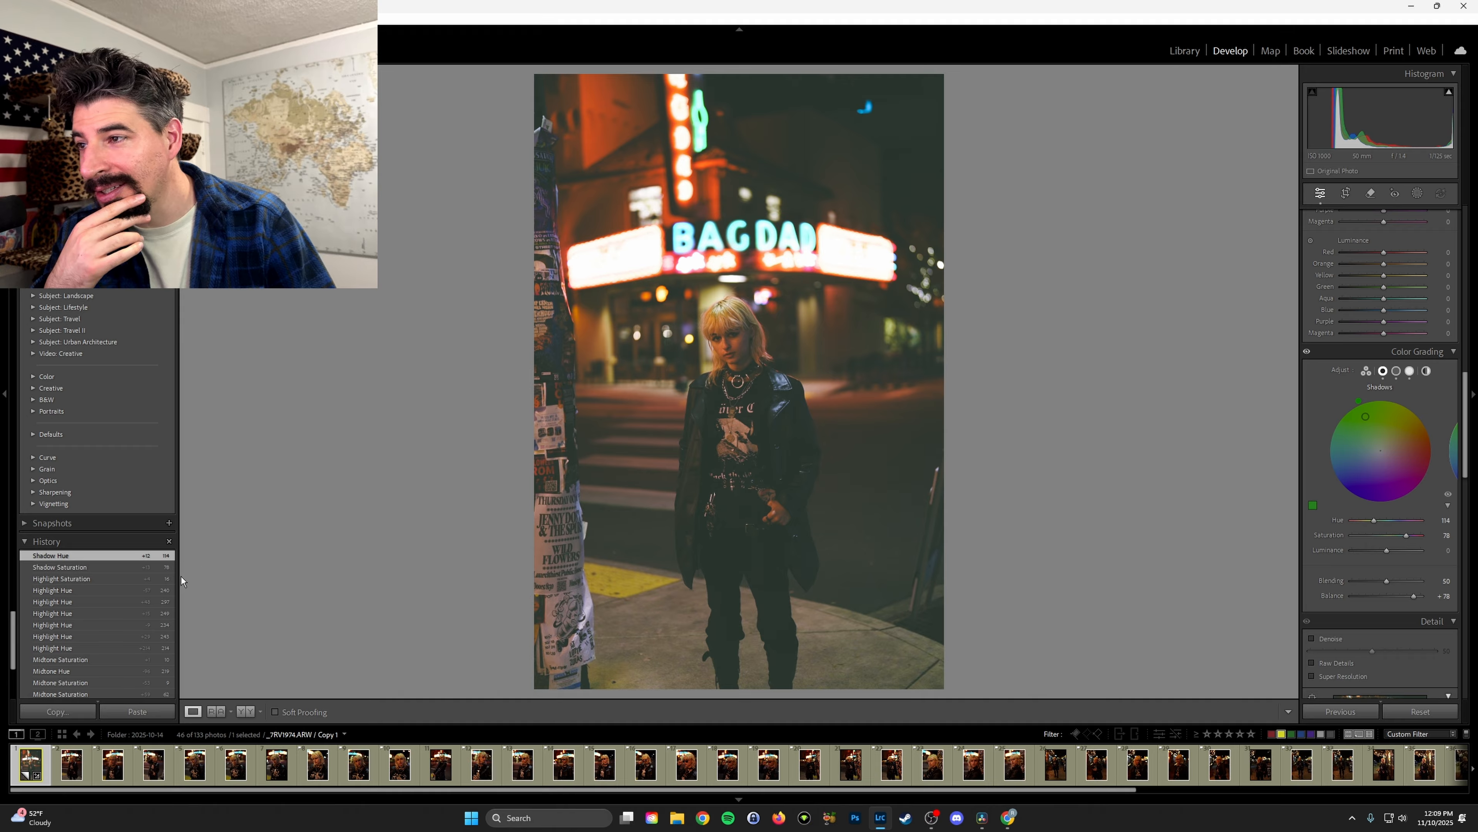
click(158, 578)
right_click(159, 578)
click(199, 611)
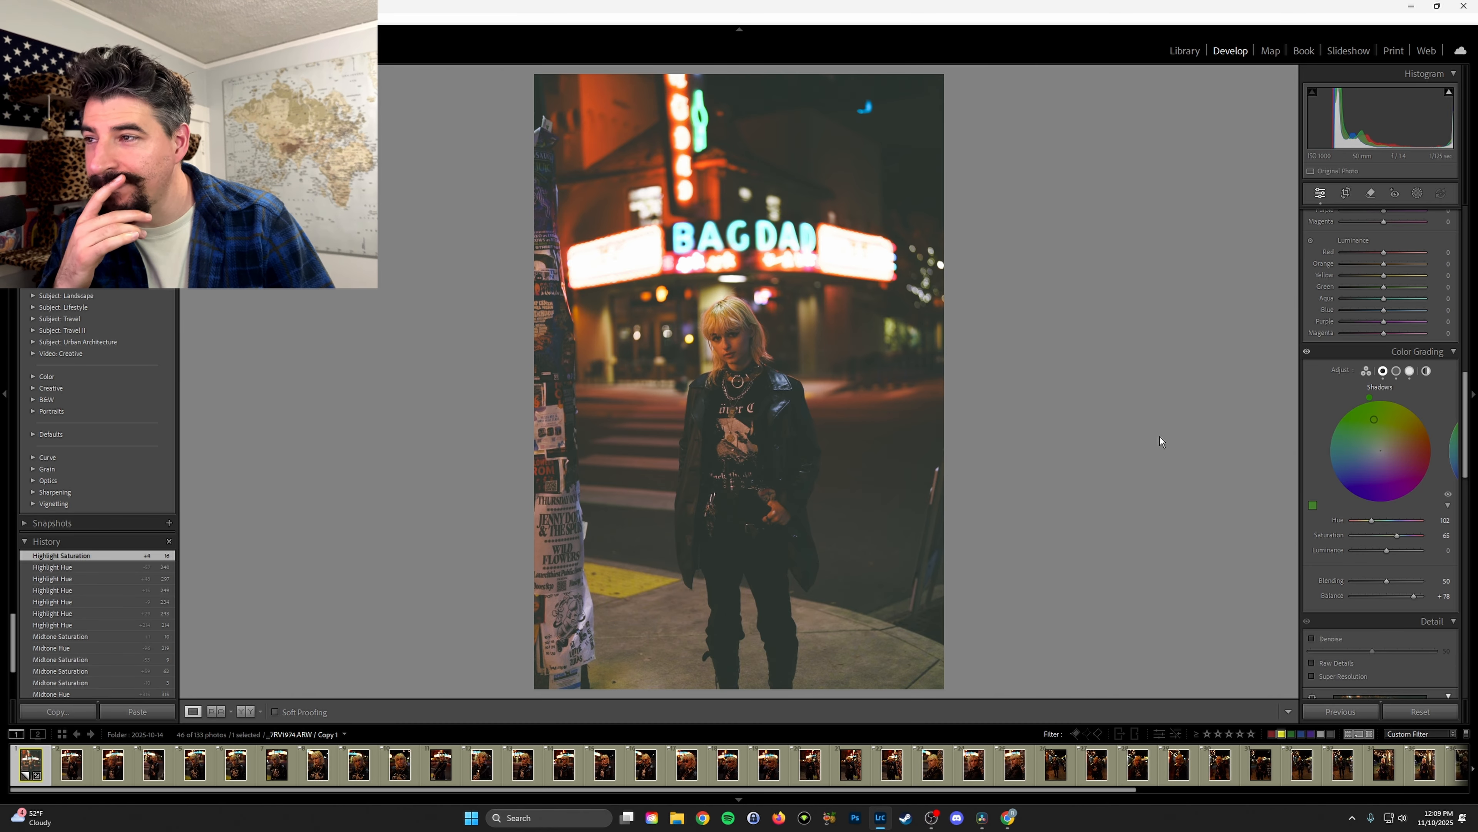
- Fine-tune the tone curve by slightly lifting the black point and setting the upper midtone point to input 151, output 152
scroll(1376, 413, up, 10)
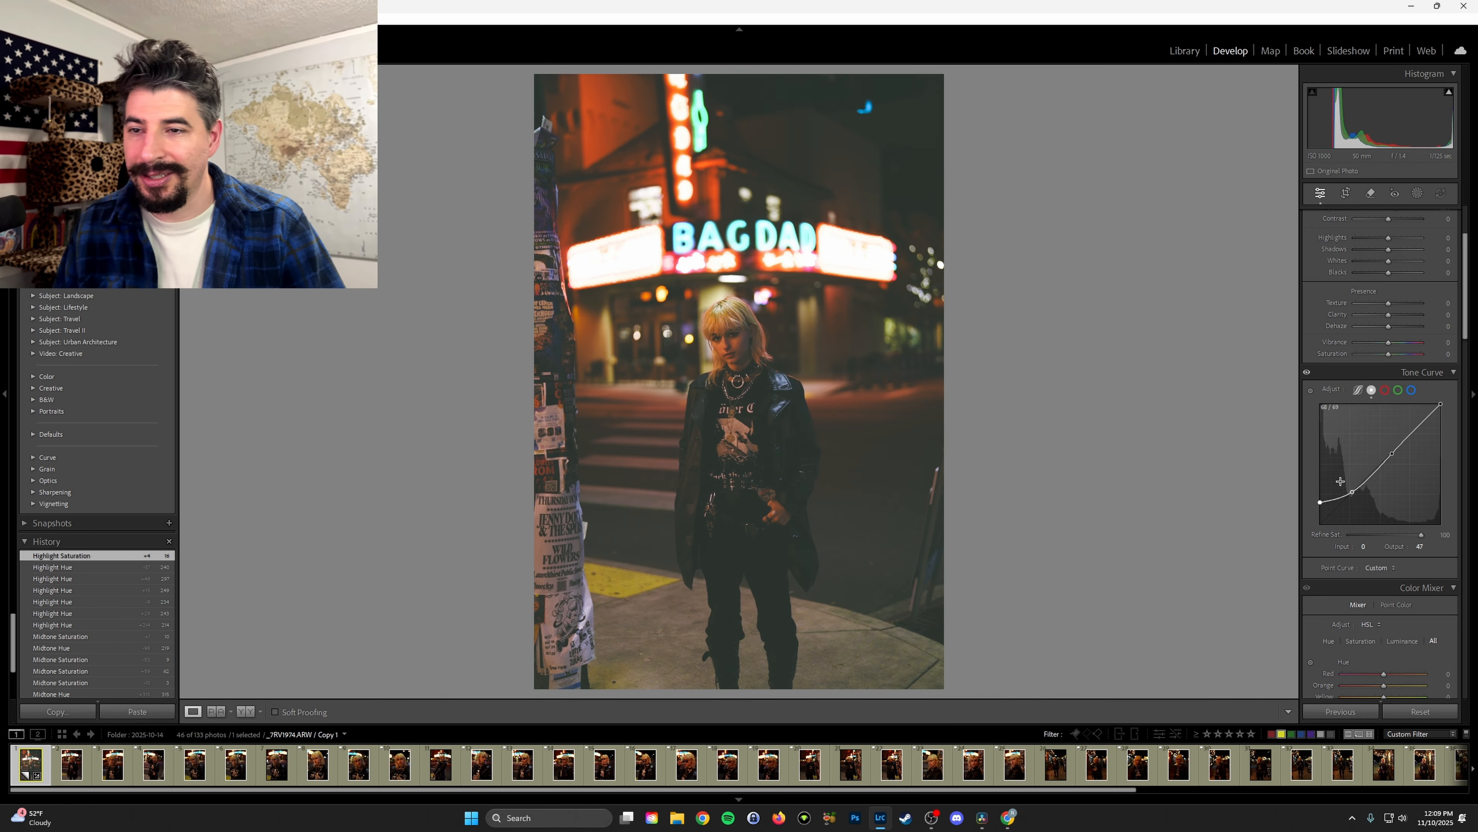
key(alt)
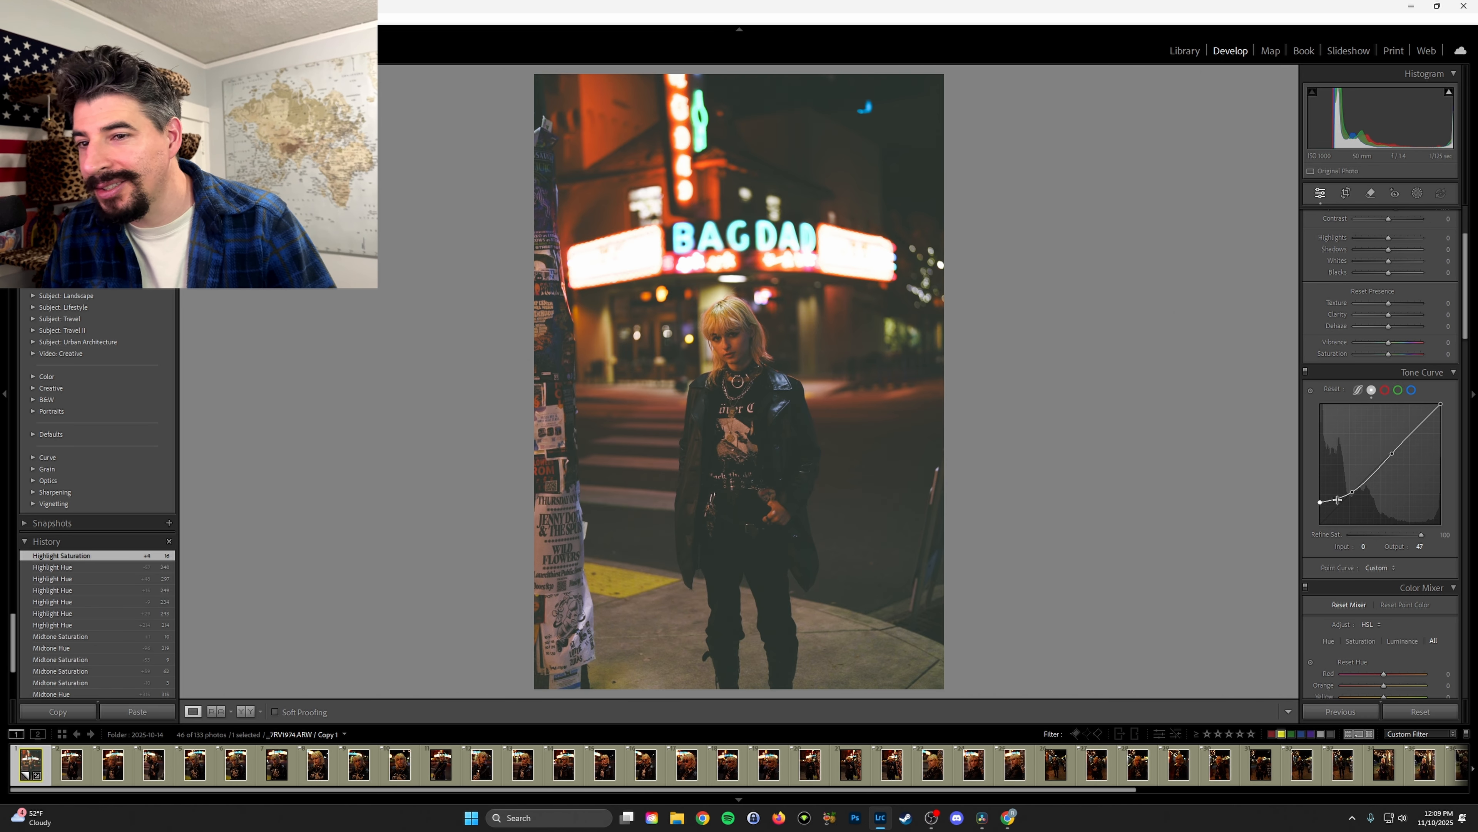
drag(1321, 502, 1303, 496)
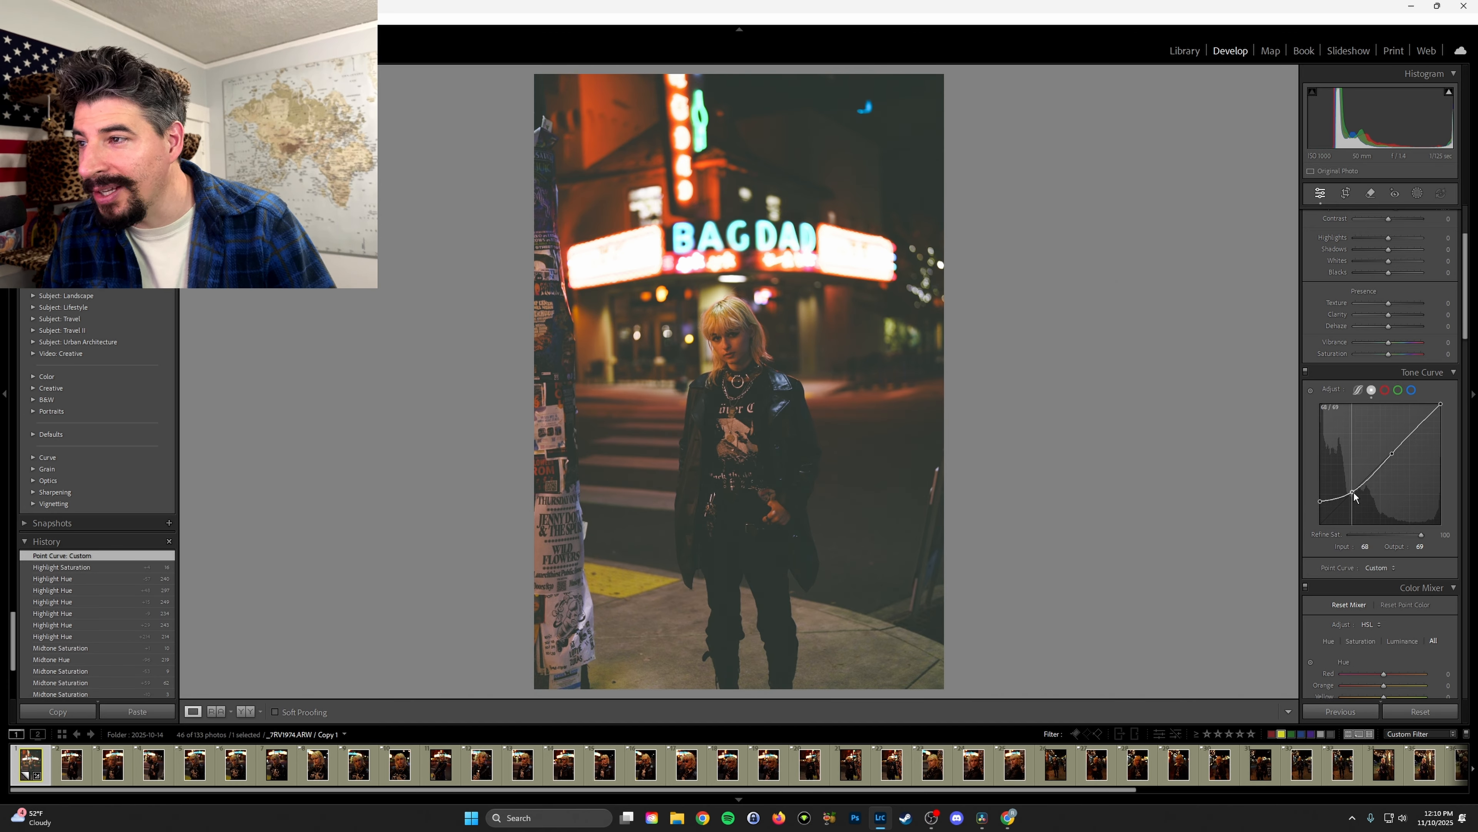
key(alt)
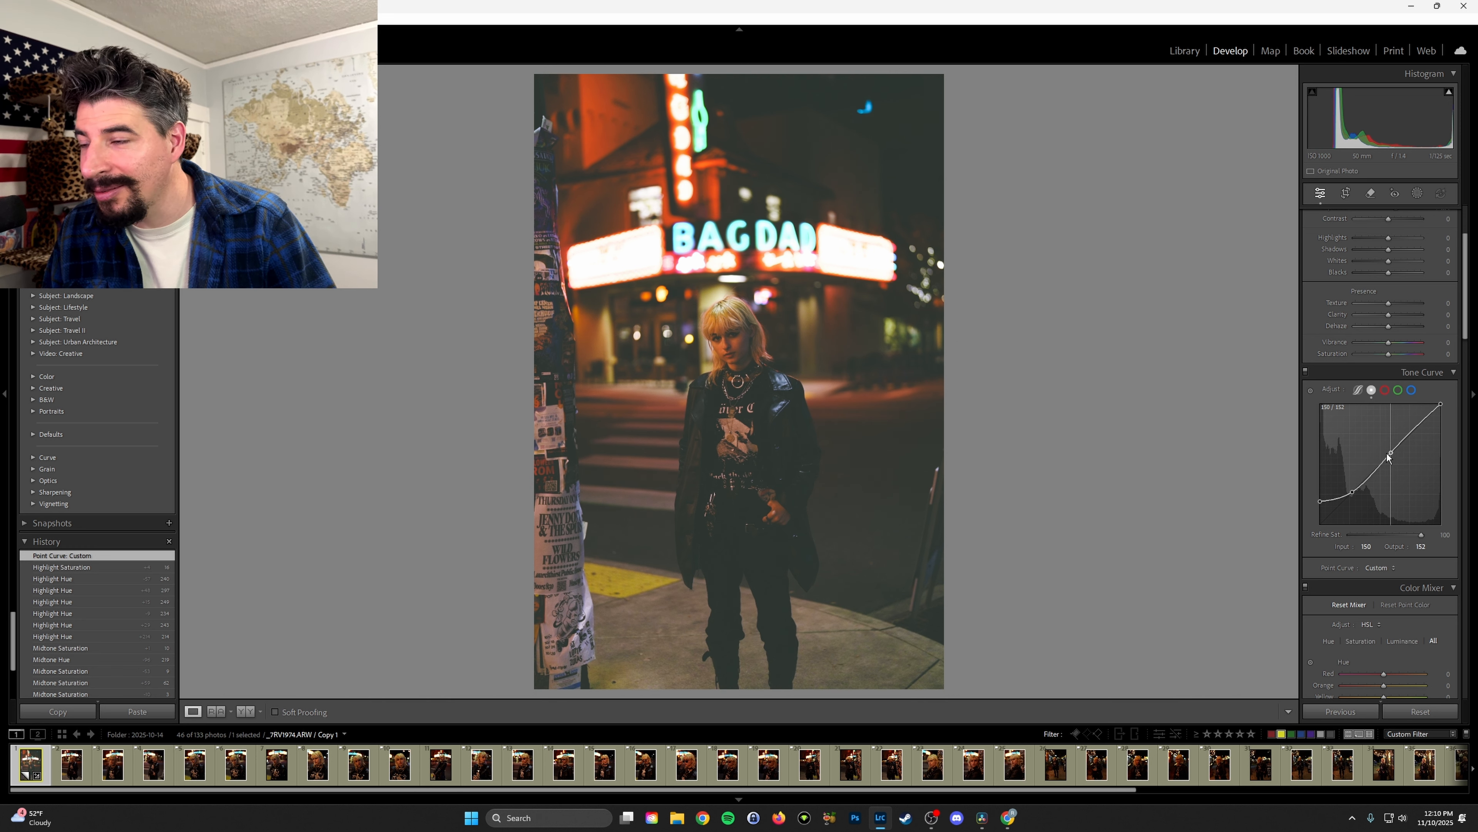
drag(1389, 457, 1389, 456)
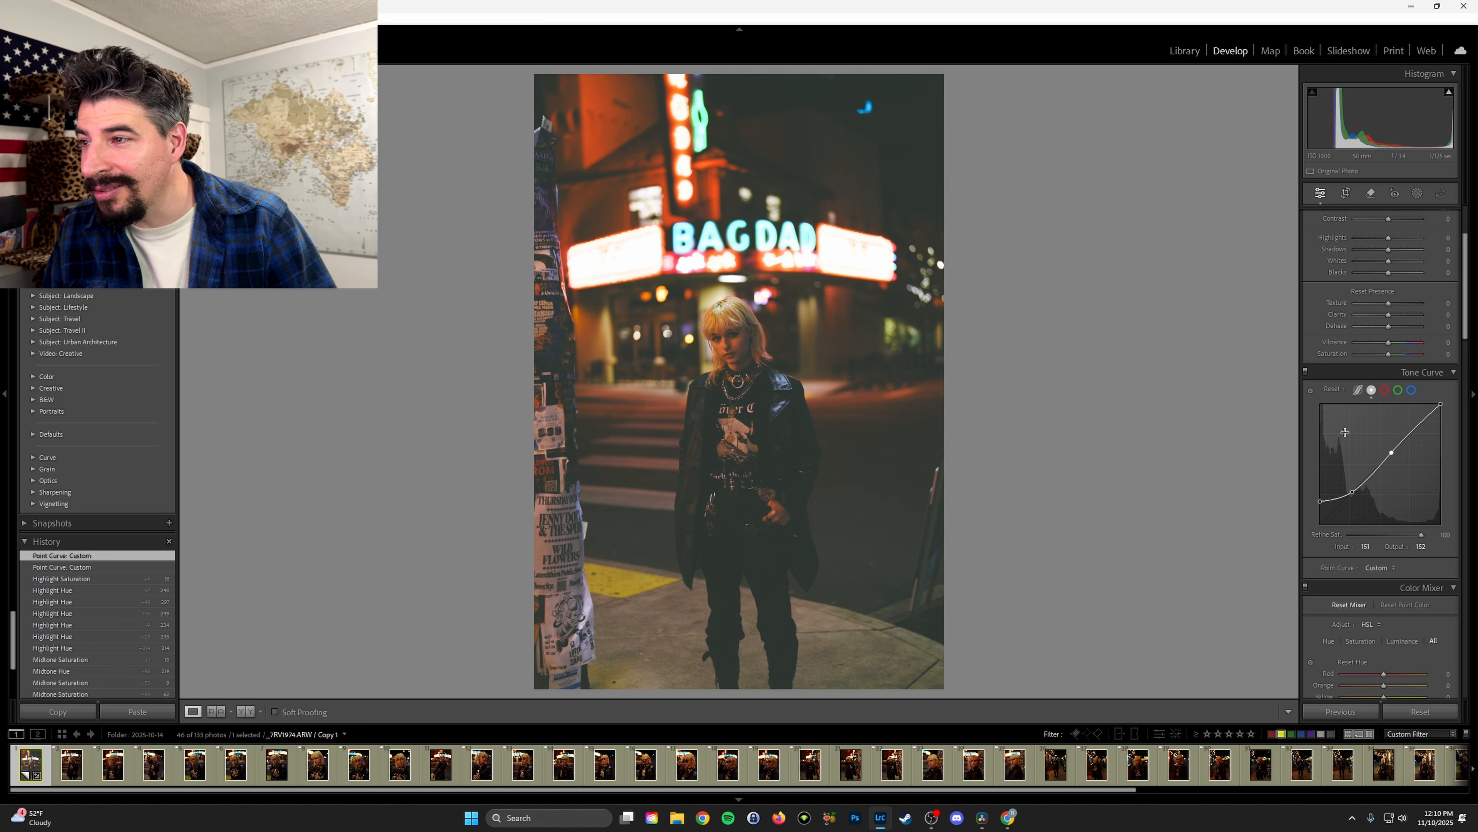
- Set the photo's exposure to +1.20
scroll(1310, 401, up, 3)
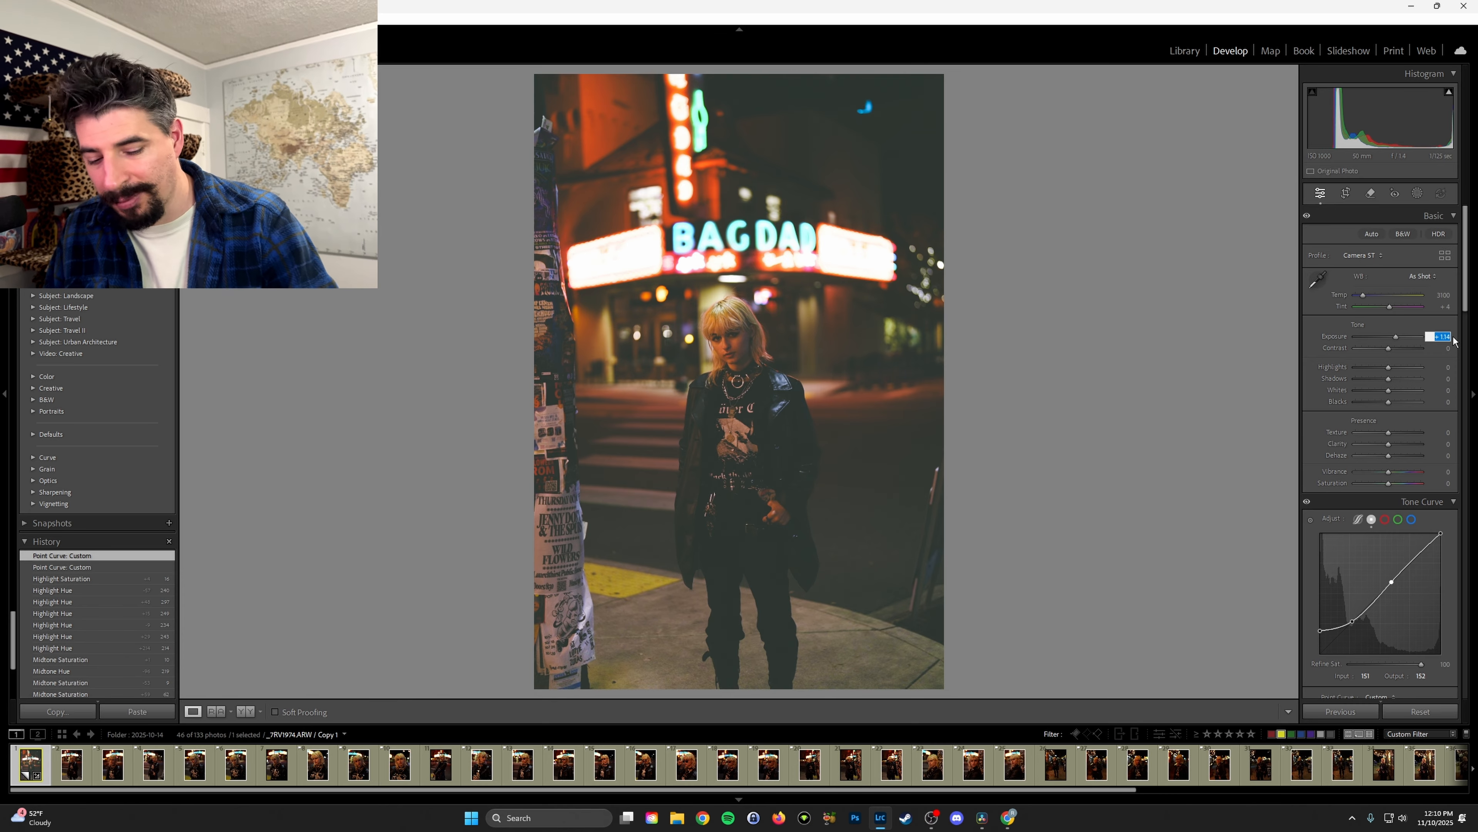
drag(1445, 341, 1453, 341)
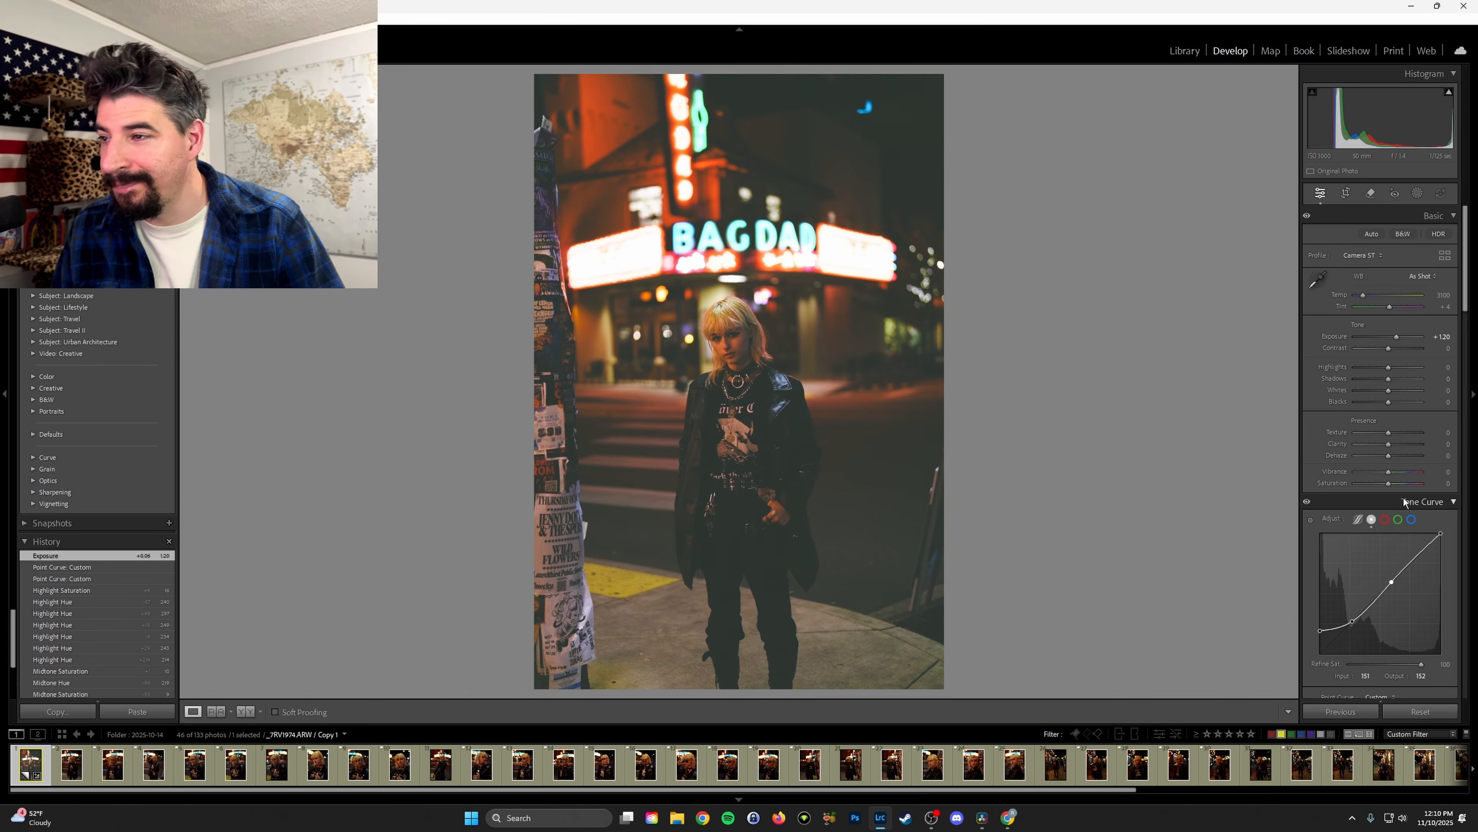
- Try a slight vibrance boost and an overall saturation of +7, resetting each to 0
scroll(1407, 498, down, 2)
scroll(1397, 486, up, 2)
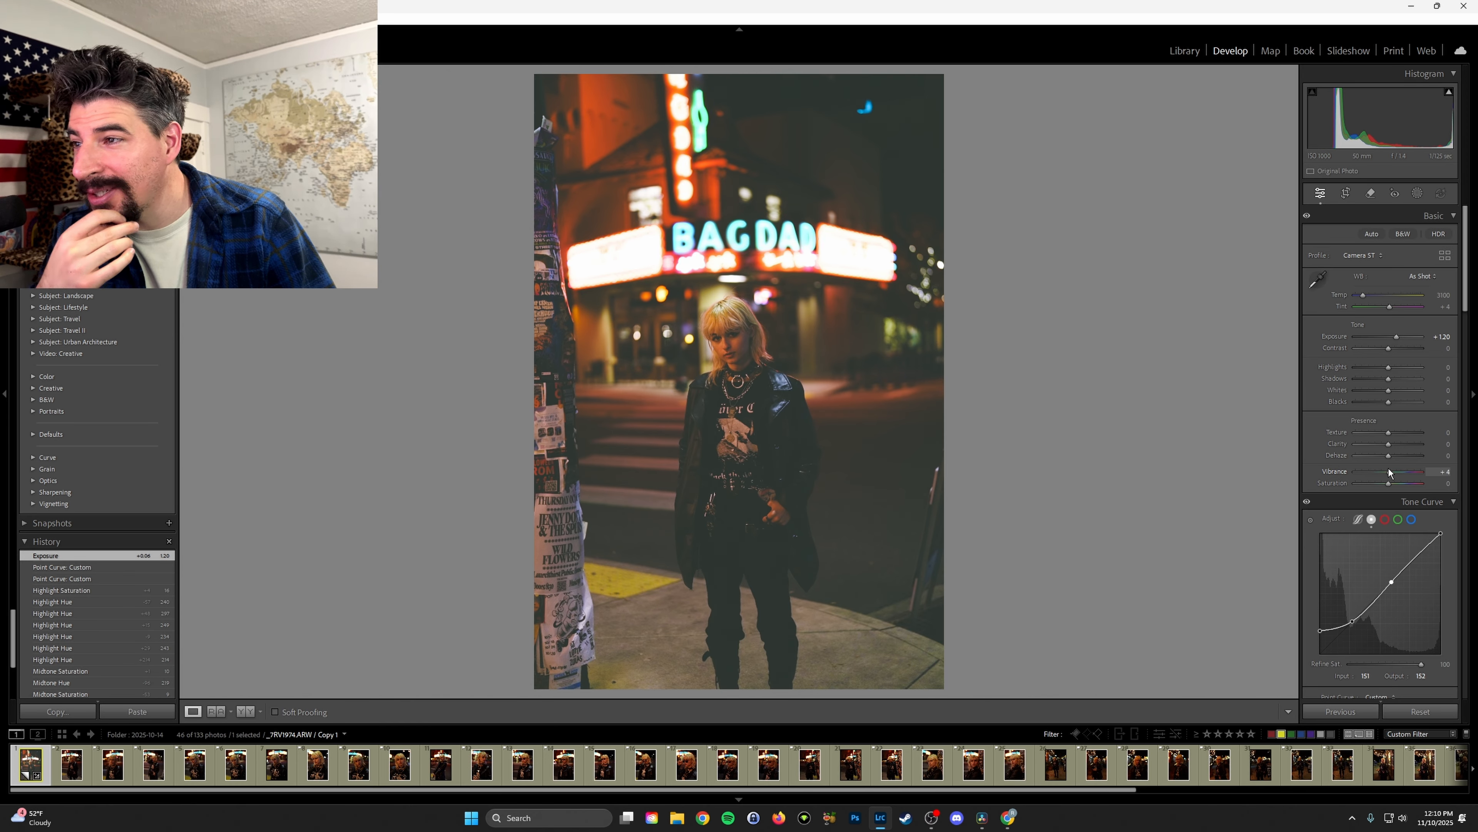
double_click(1386, 469)
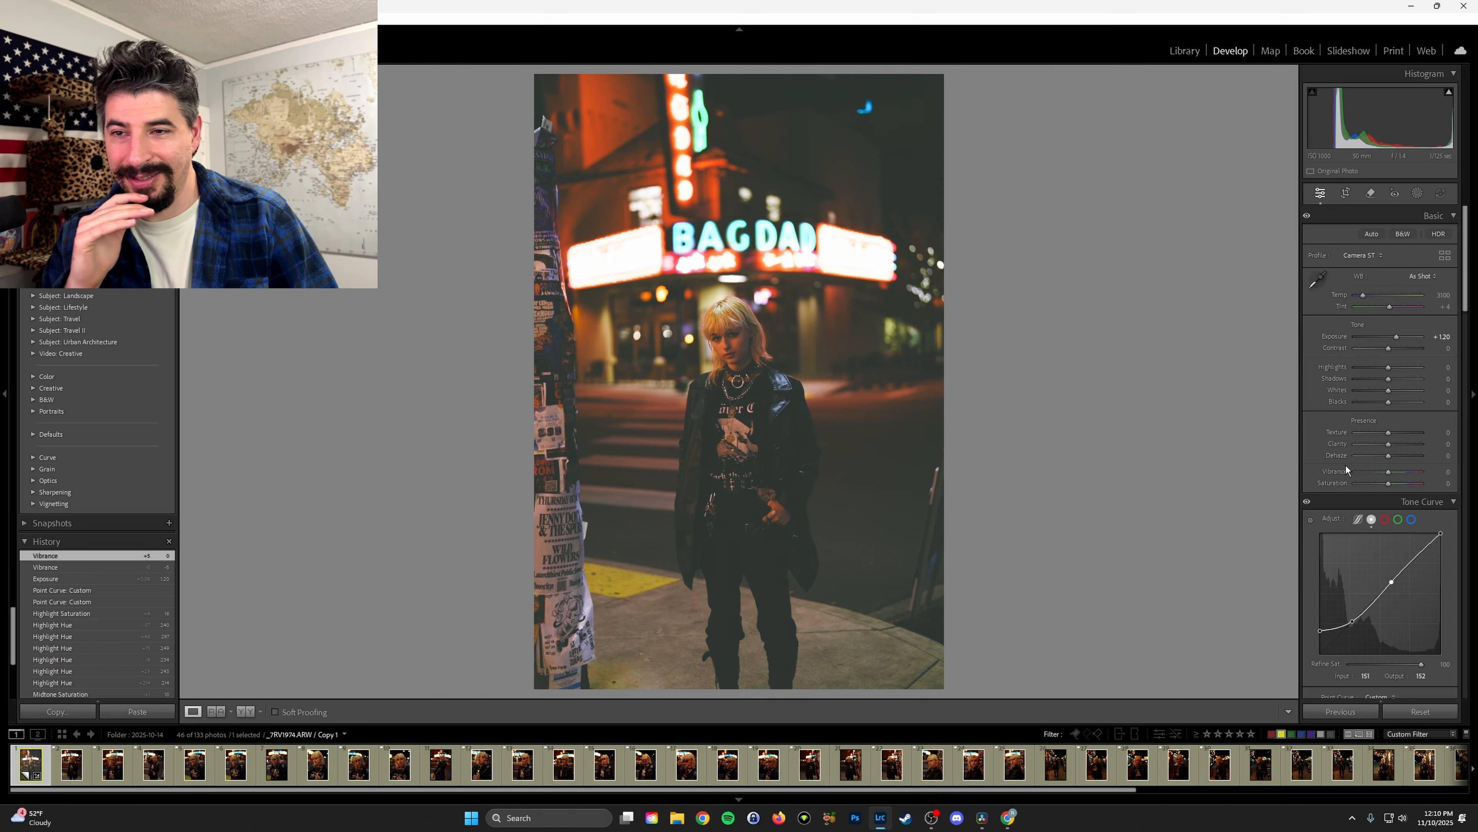
mouse_move(1389, 483)
mouse_down()
mouse_move(1418, 491)
mouse_move(1391, 490)
mouse_up()
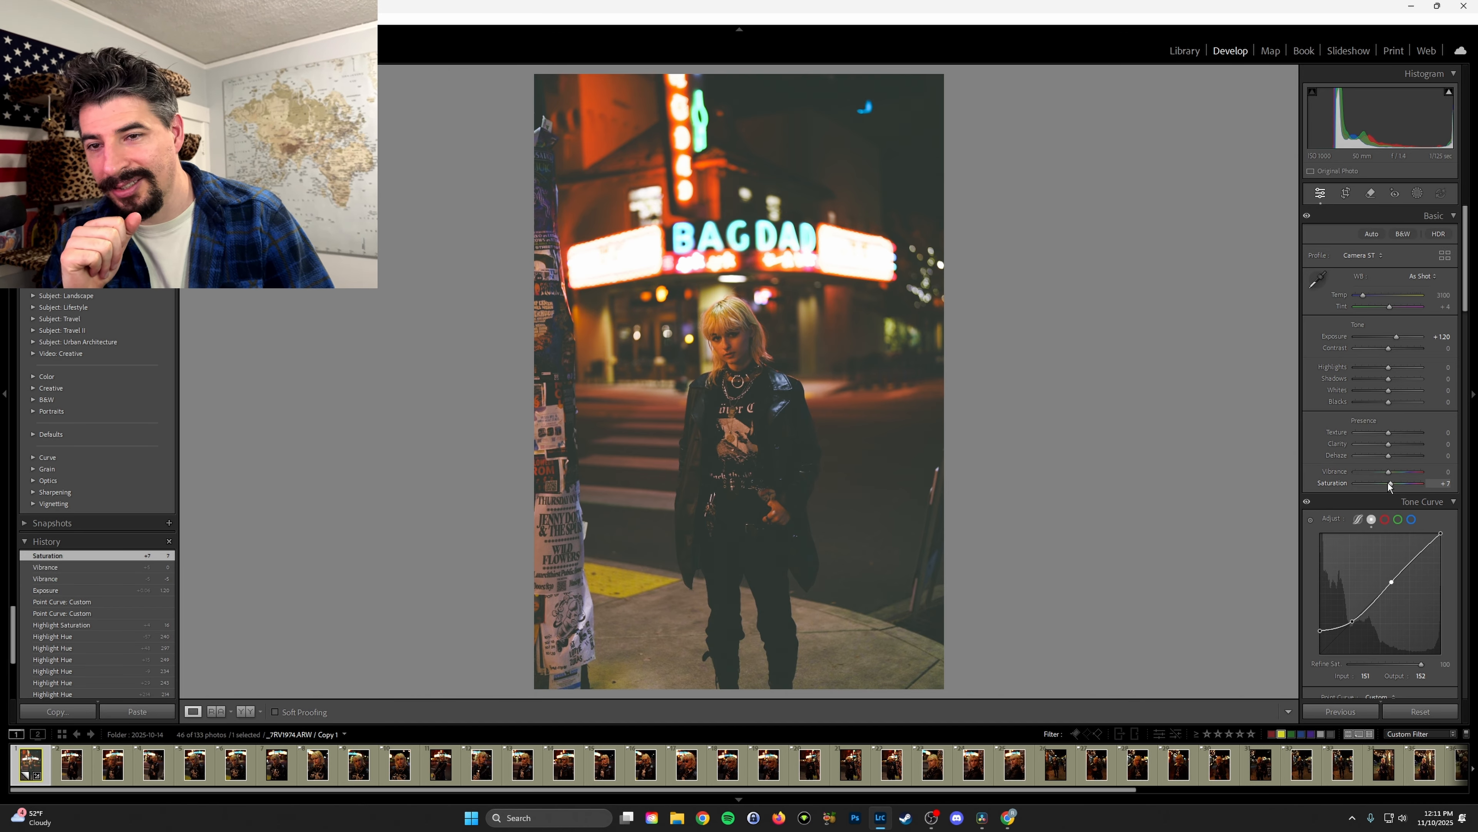
double_click(1389, 484)
- Try calibration red primary saturation at +9 and green primary saturation at +7, resetting each to 0
drag(1467, 224, 1448, 629)
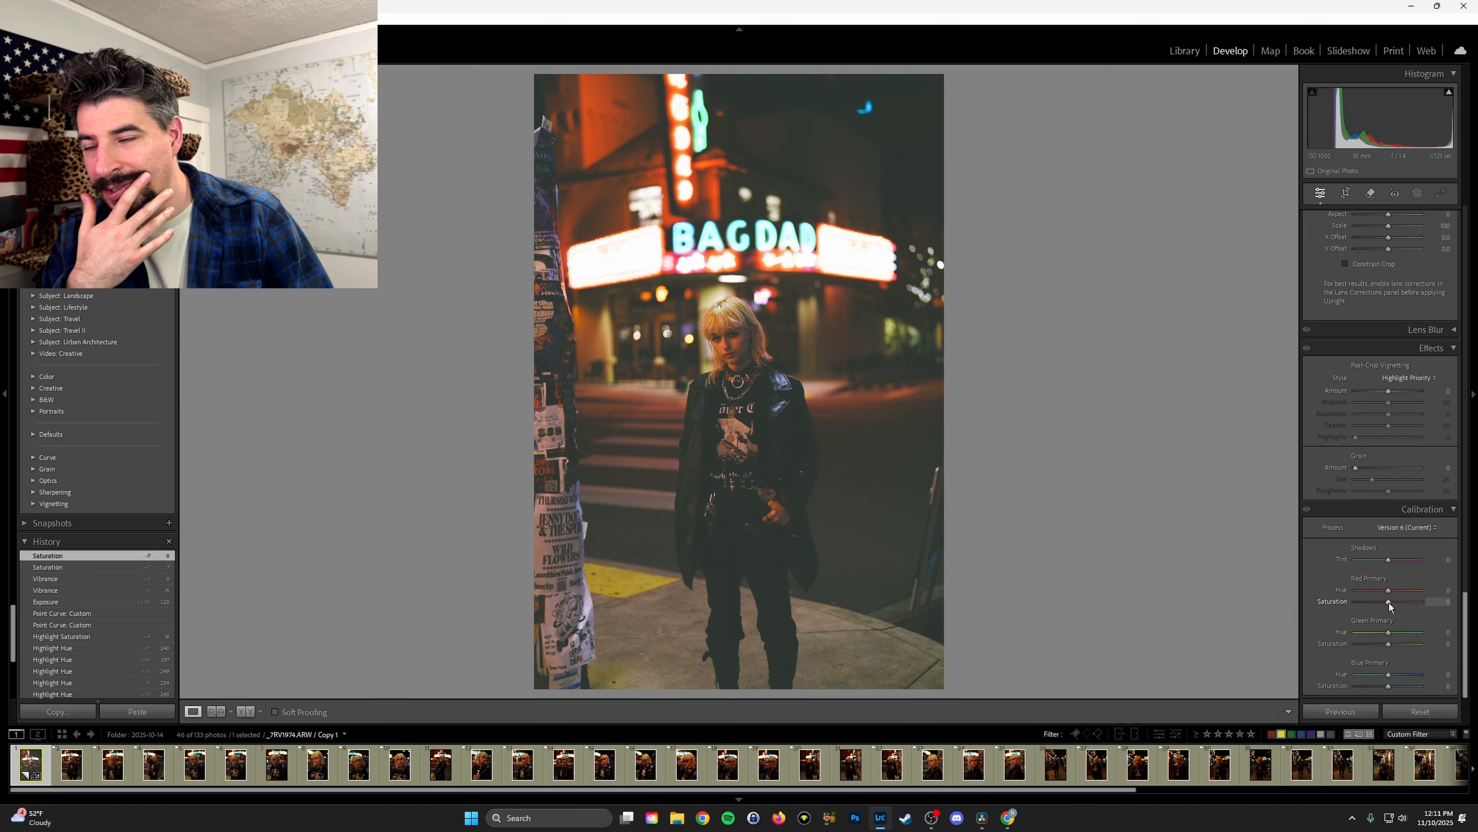
drag(1390, 605, 1393, 602)
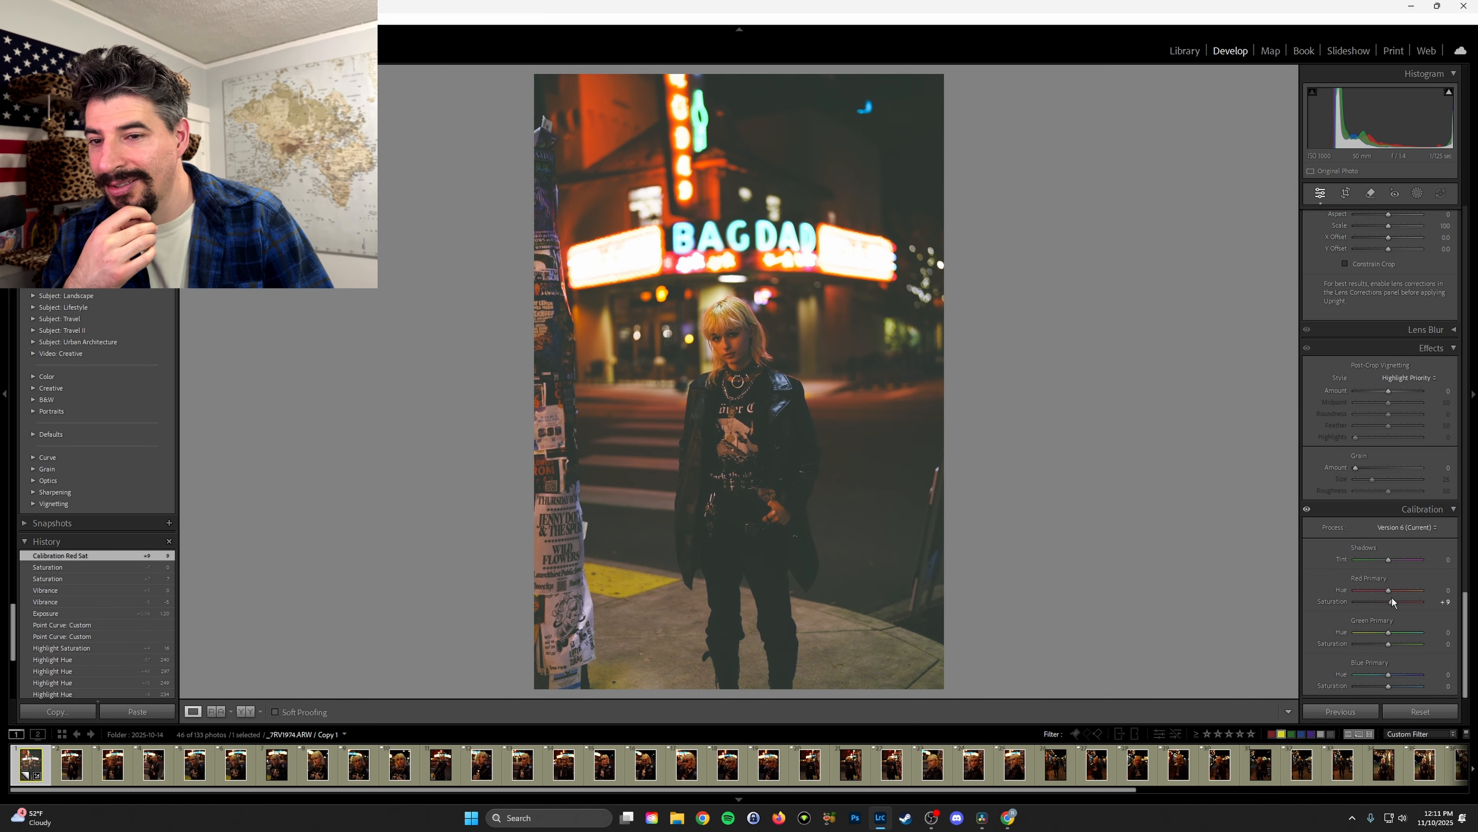
double_click(1392, 605)
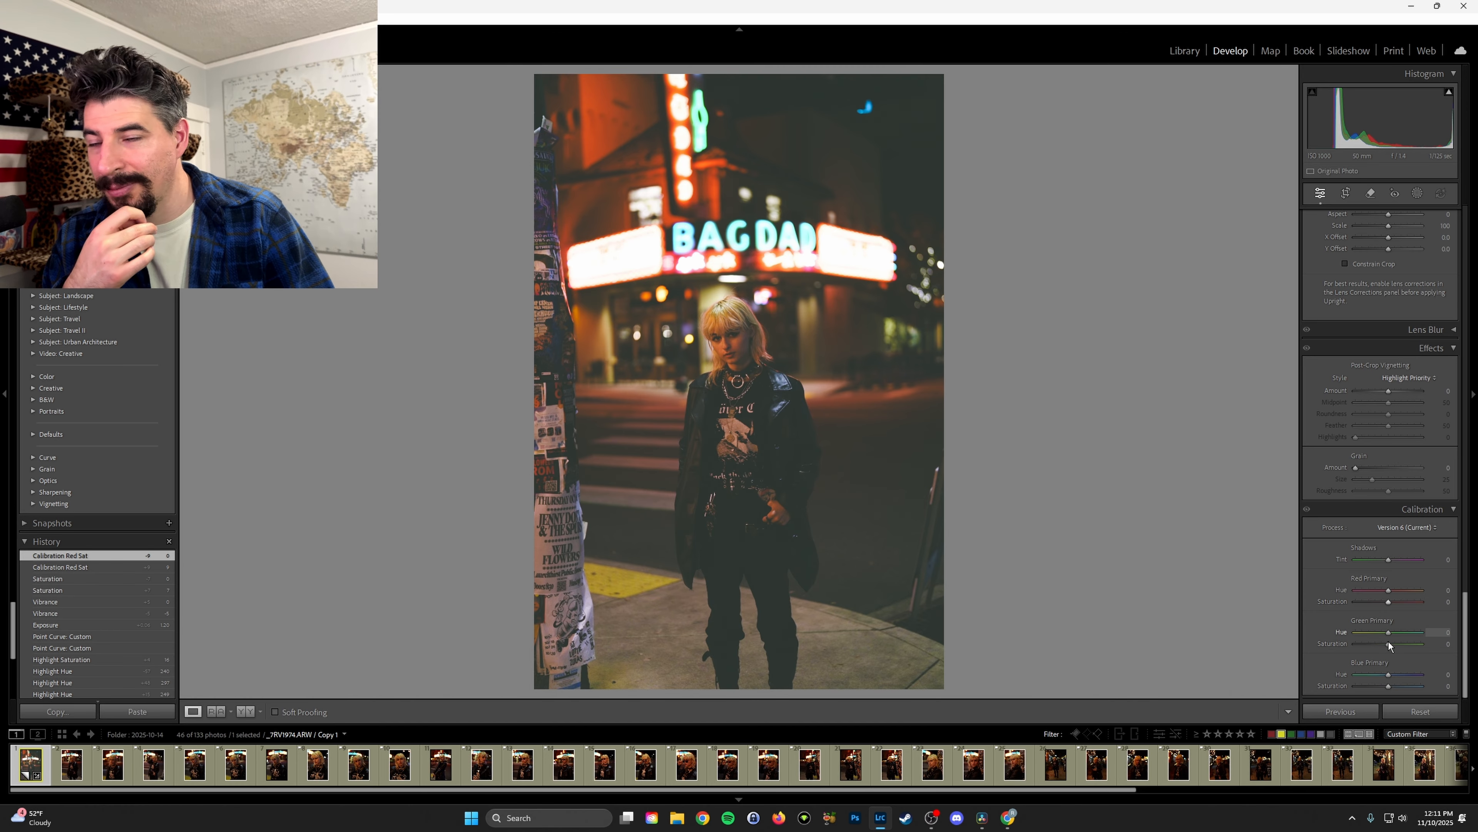
drag(1390, 643, 1393, 646)
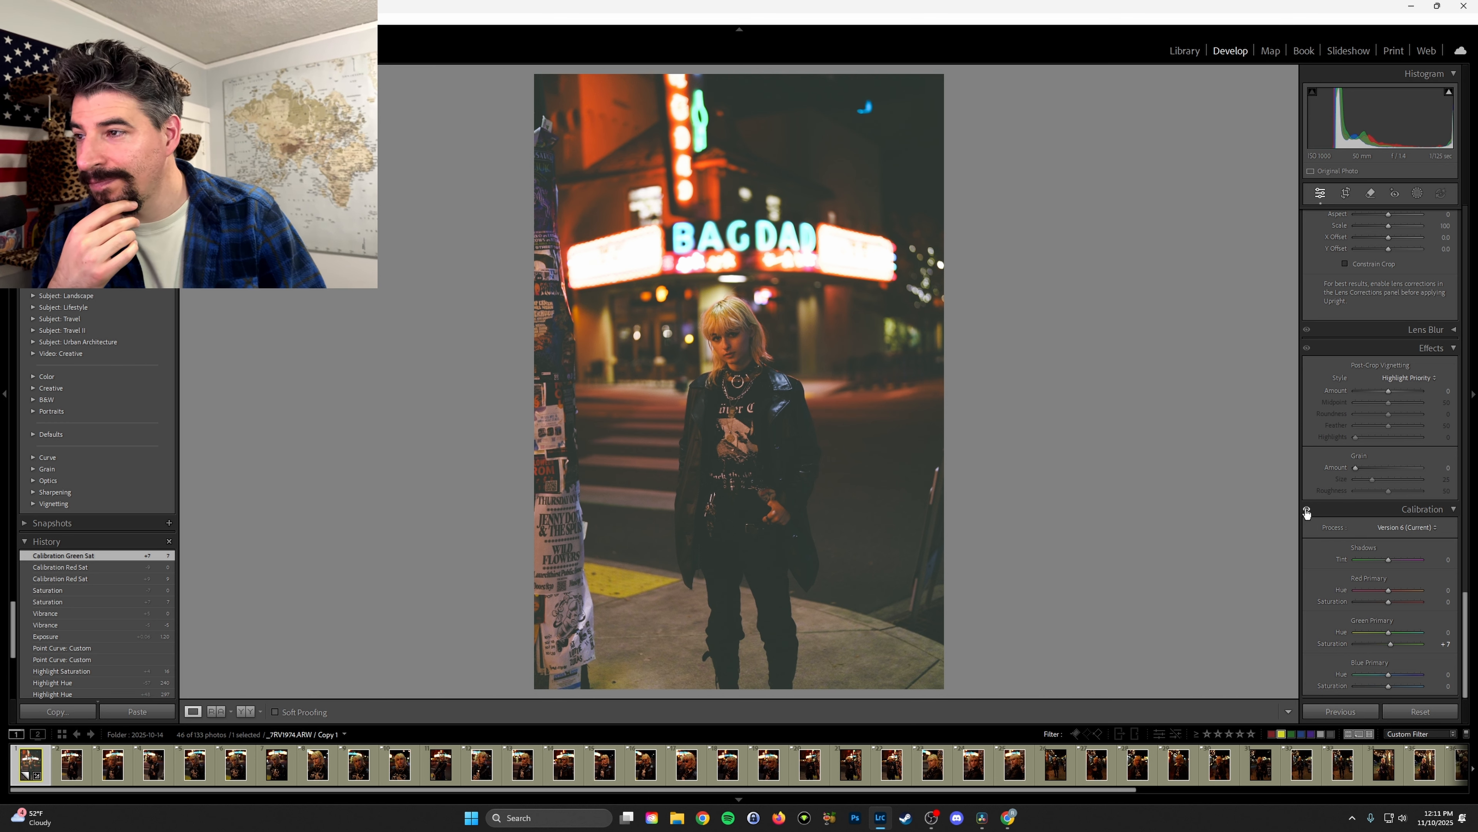
double_click(1392, 644)
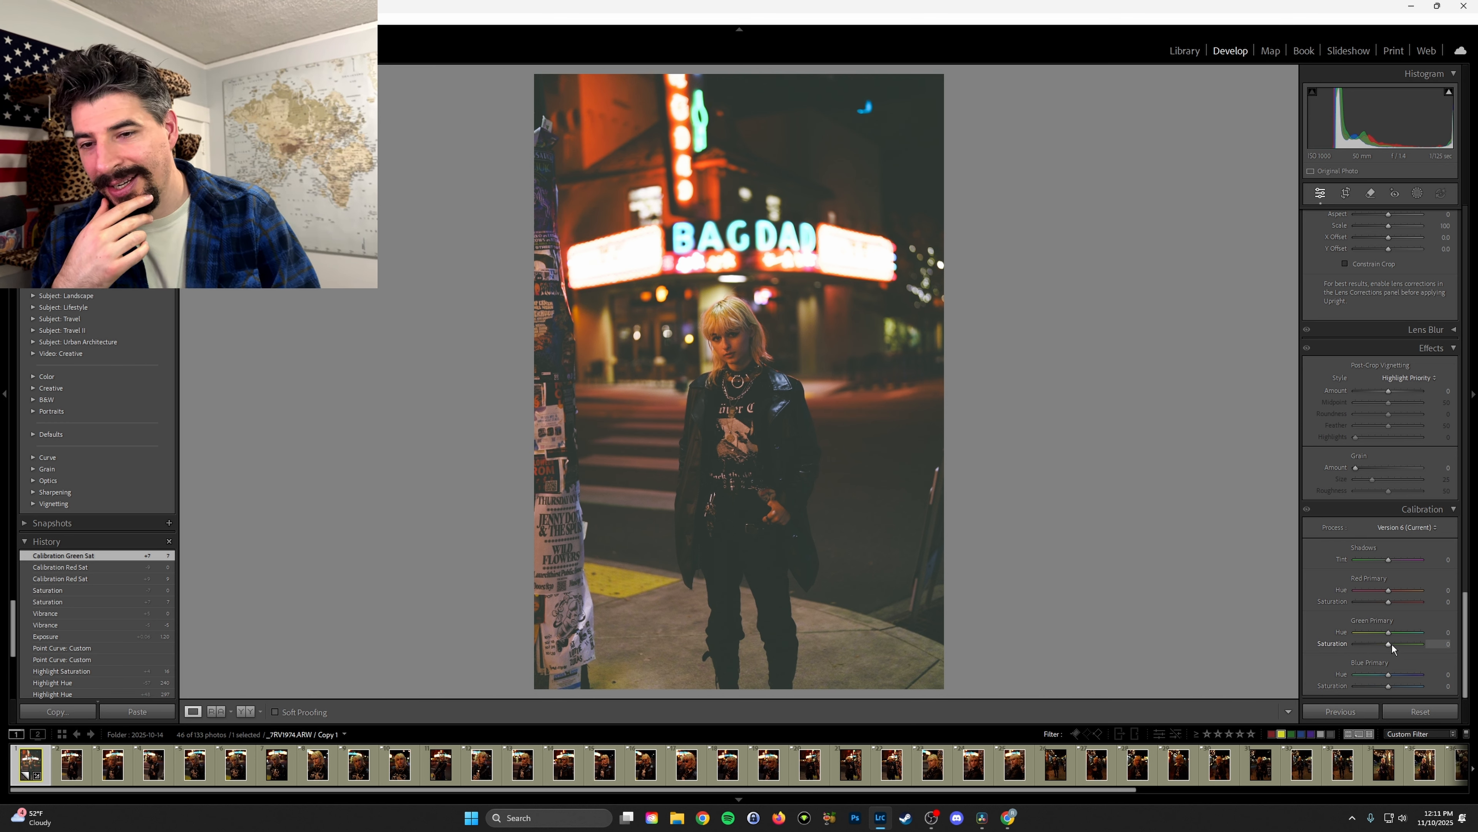
- Set the calibration's blue primary saturation to +5
drag(1390, 688, 1391, 687)
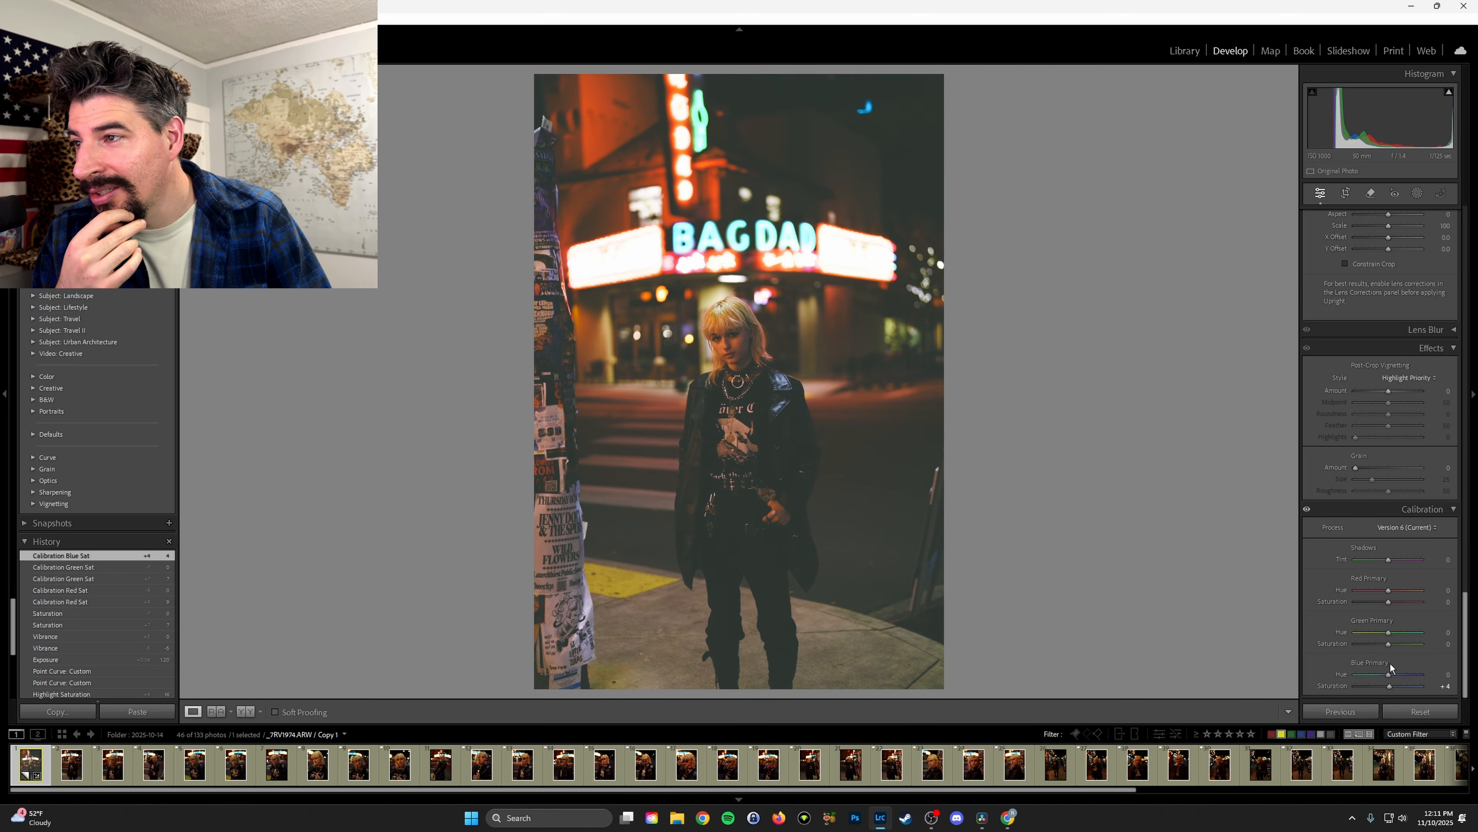
drag(1388, 689, 1391, 686)
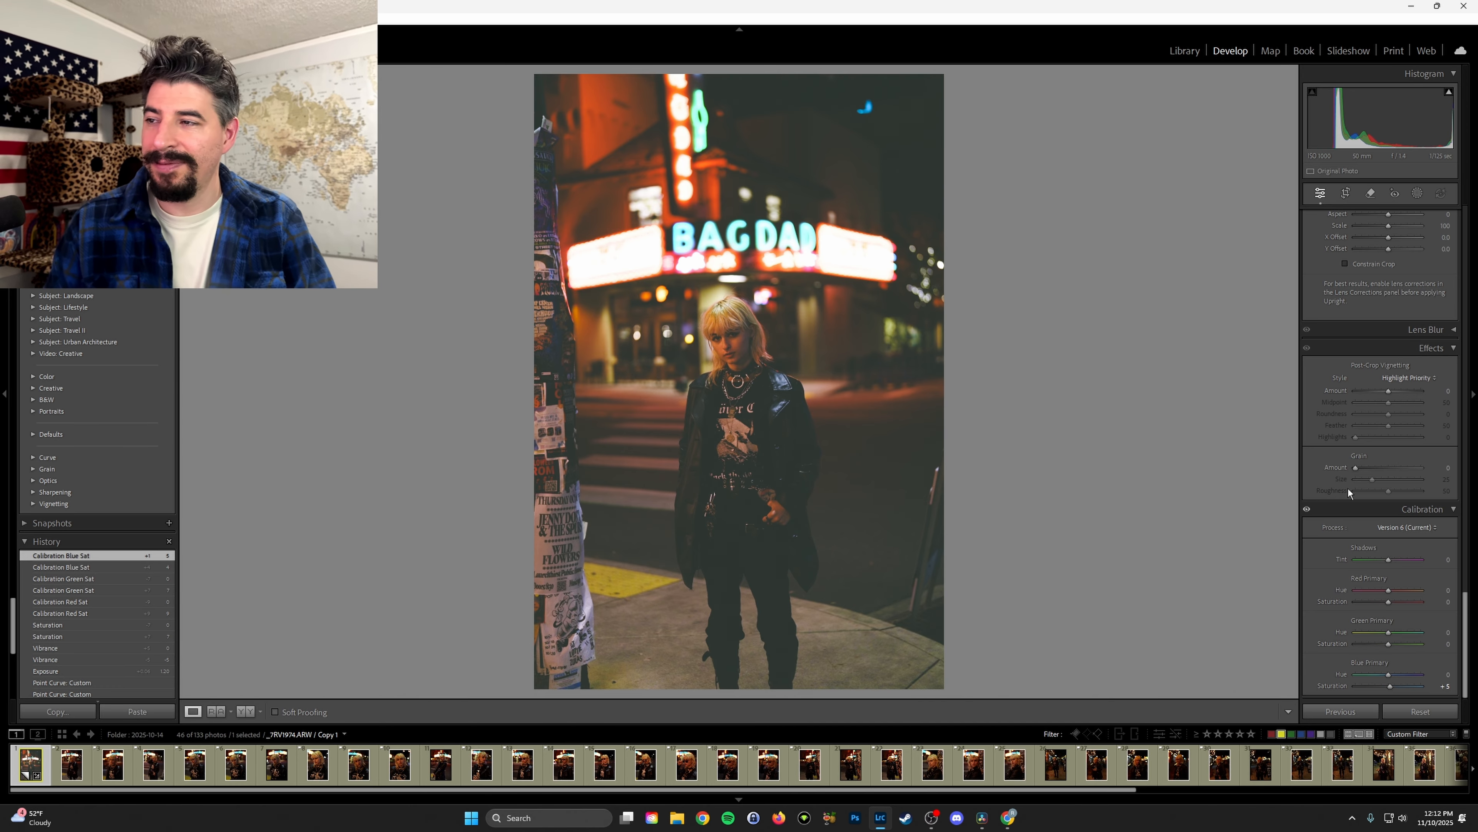
- Set the photo's exposure to +1.25 and compare the edit with the unedited original
scroll(1361, 524, up, 5)
scroll(1360, 524, up, 8)
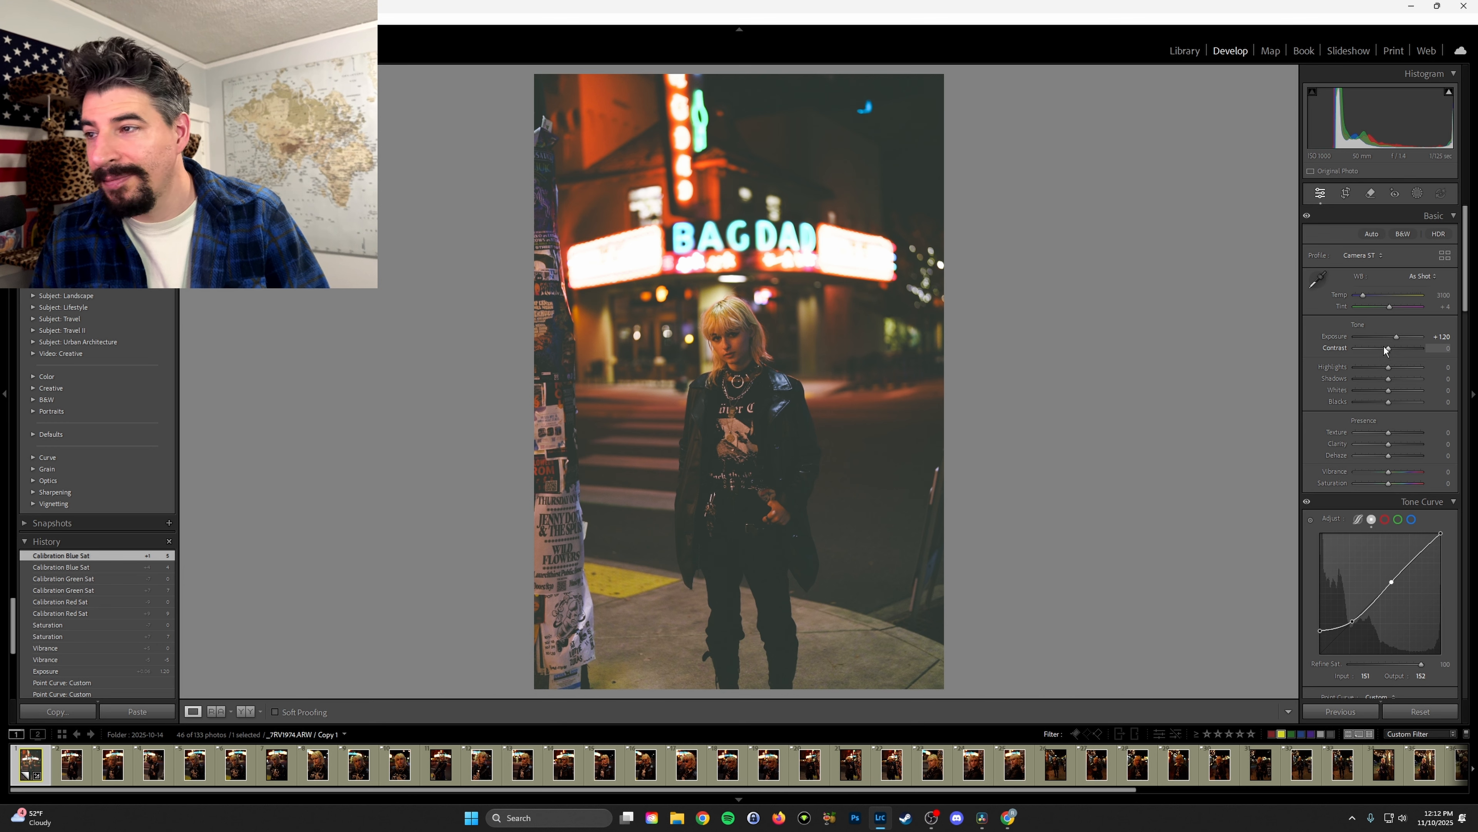
click(1446, 337)
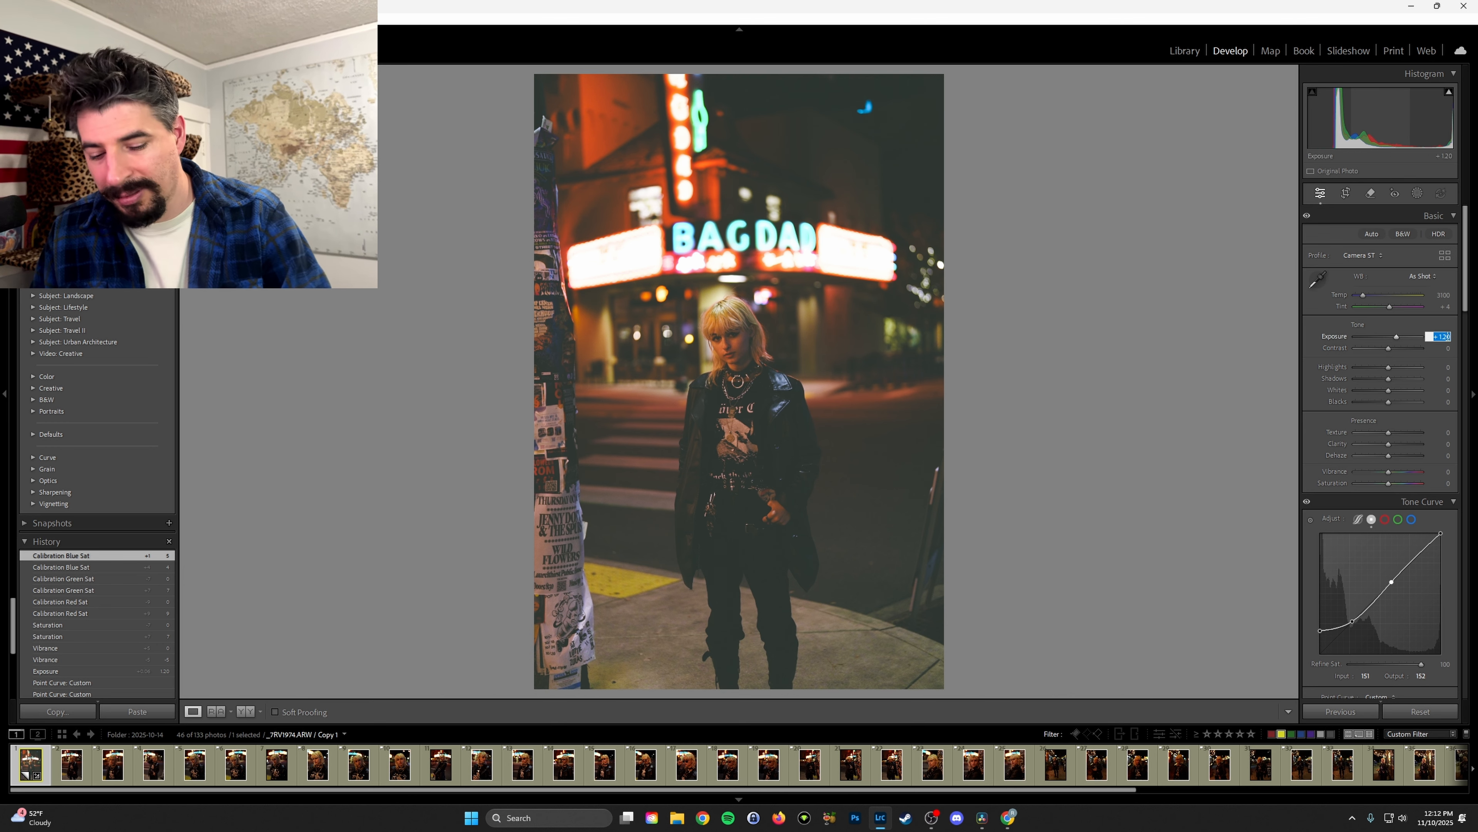
text(1.25)
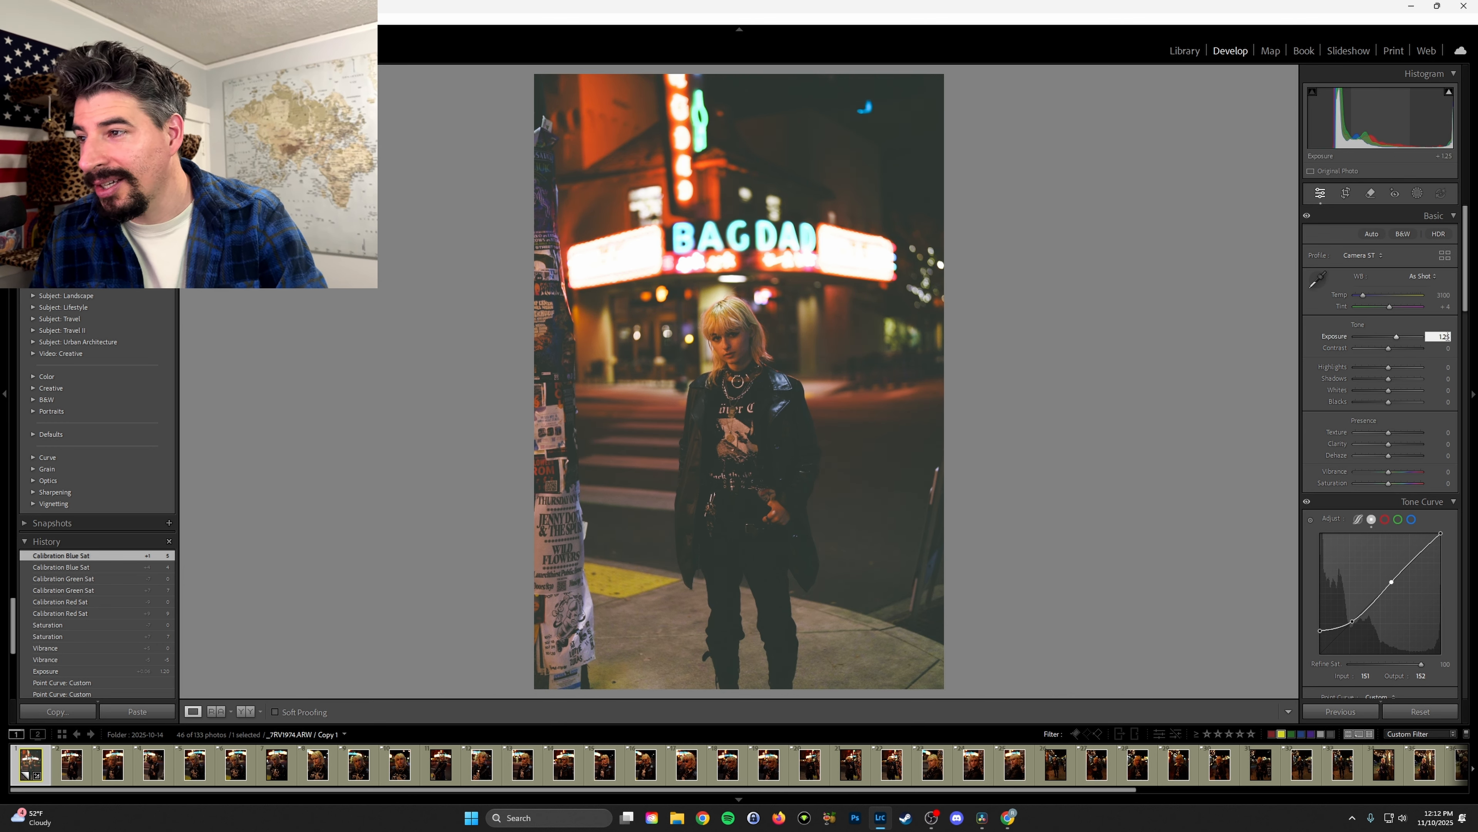
key(Return)
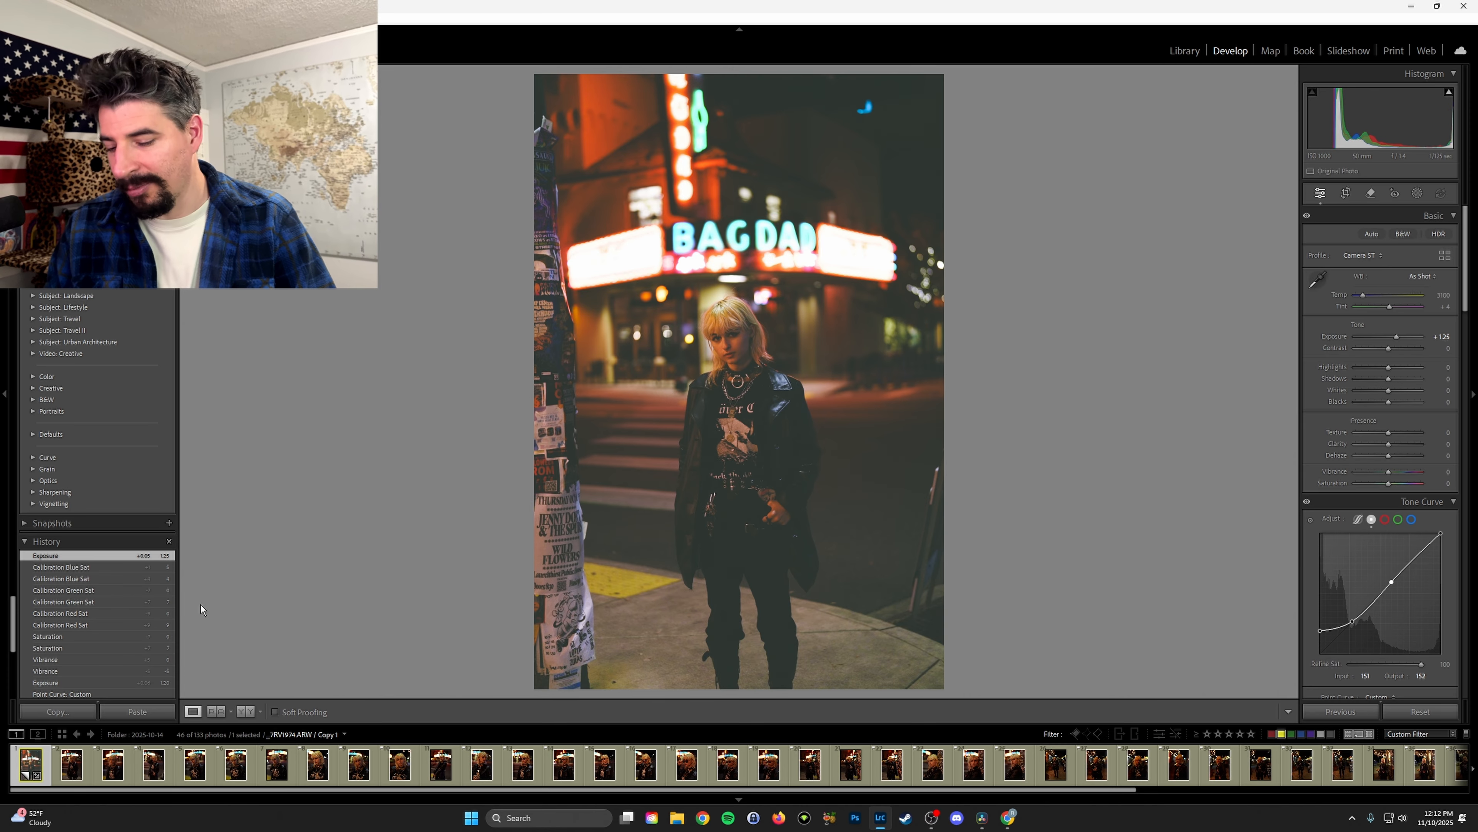
key(backslash)
key(backslash)
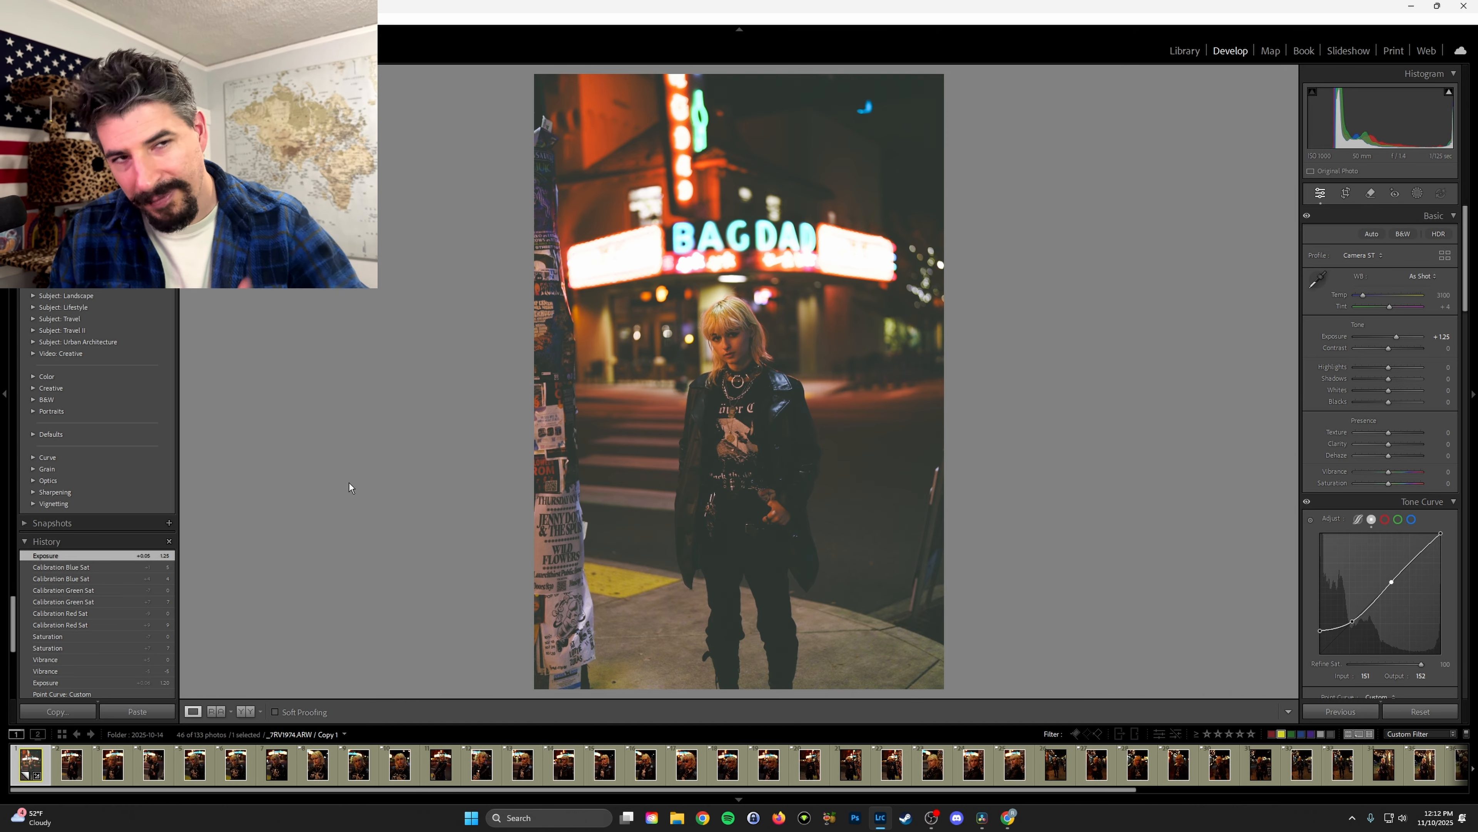
key(backslash)
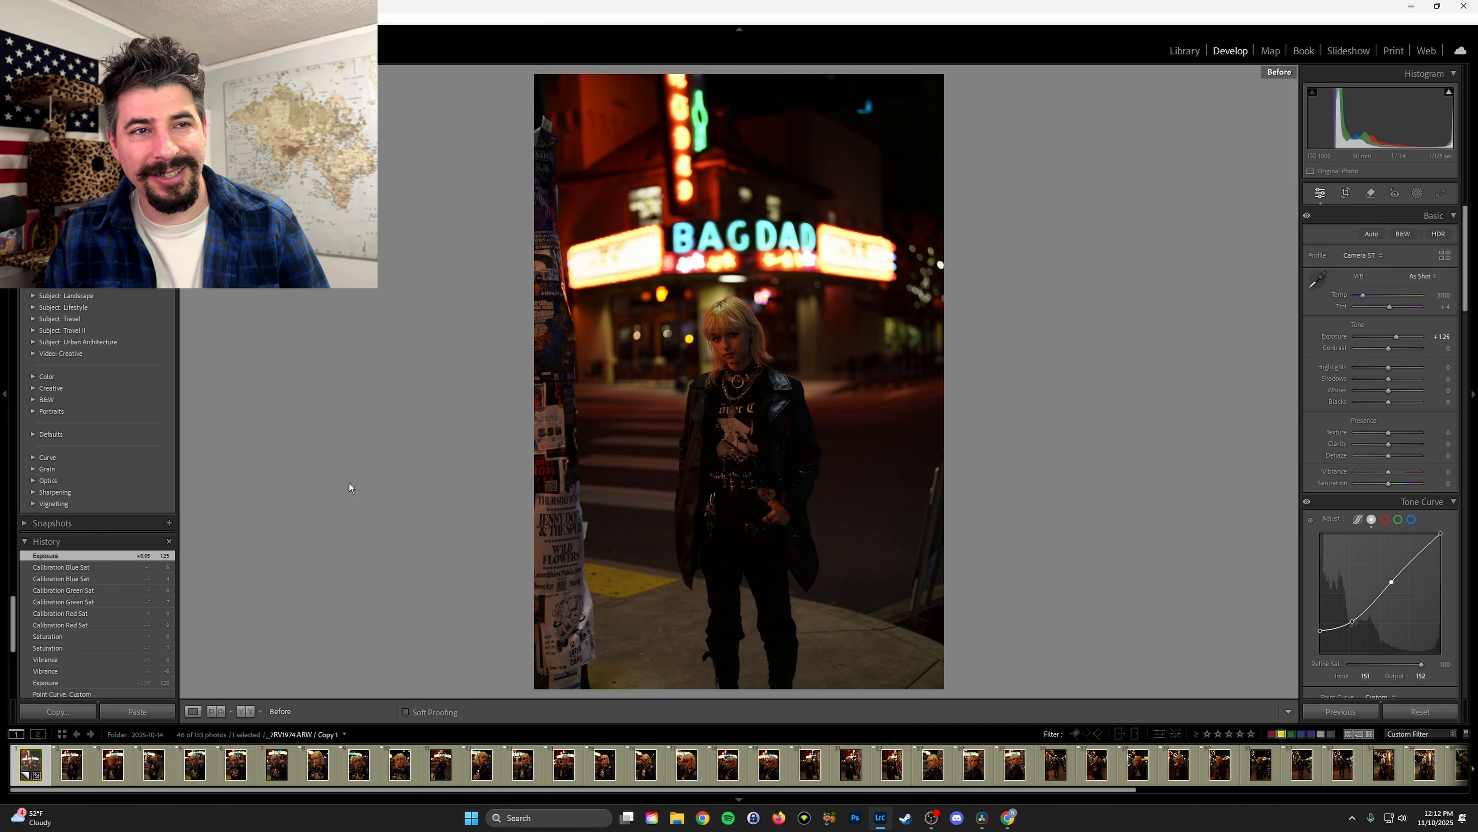
key(backslash)
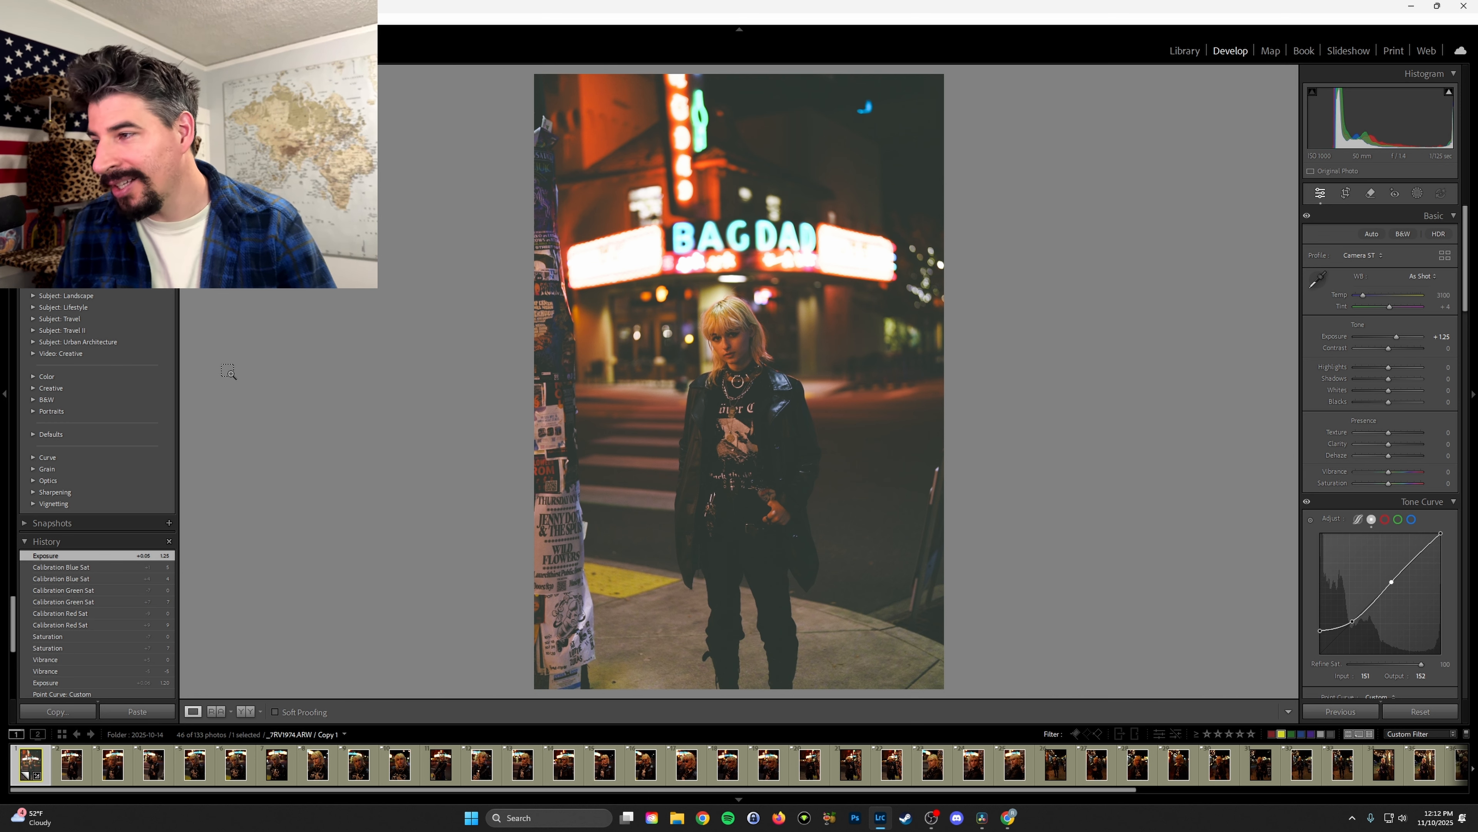
- Copy the photo's develop settings with the Default subset and paste them onto the next photo, _7RV1976.ARW
key(ctrl+shift+c)
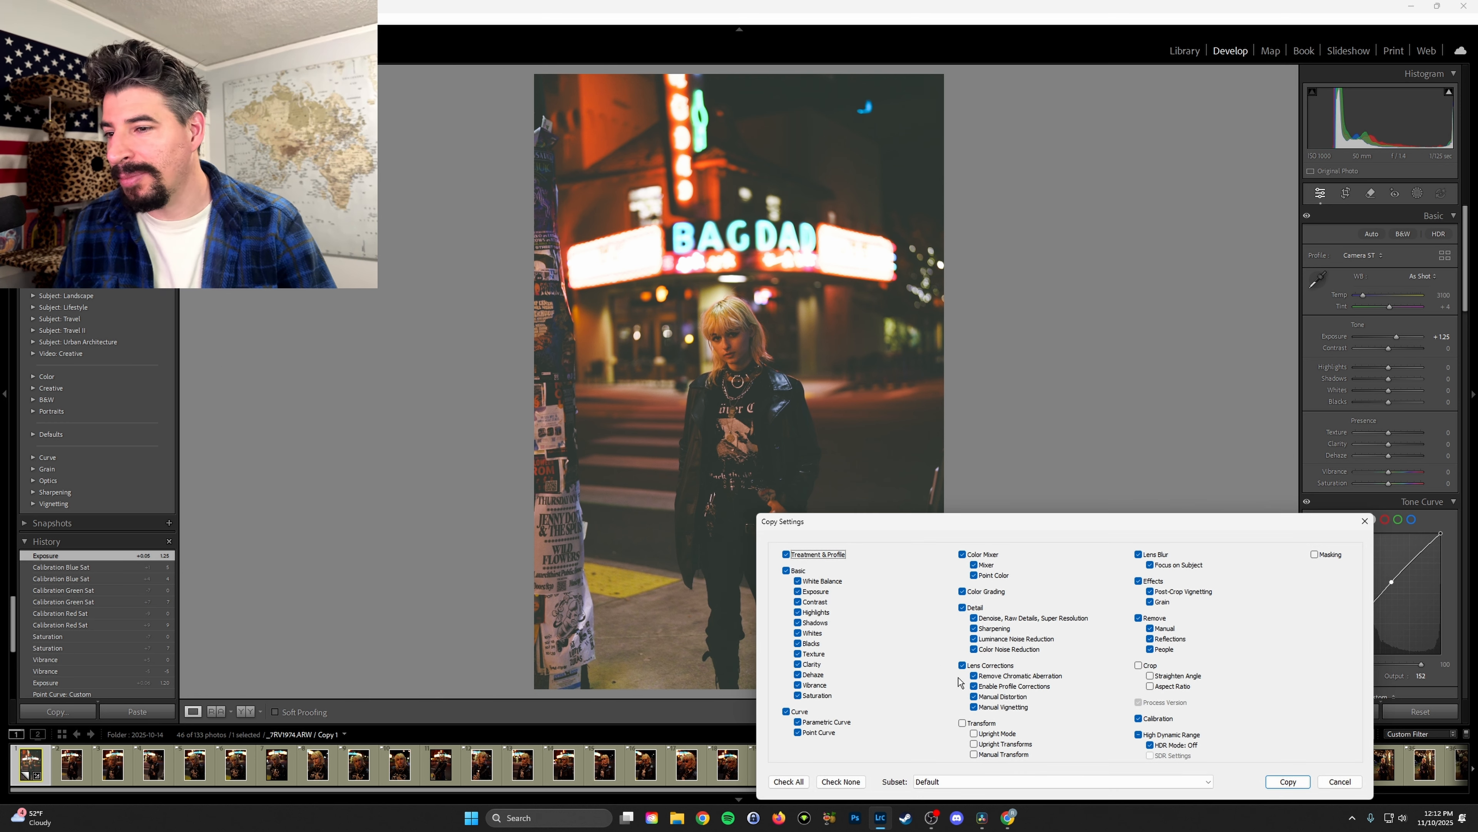
click(1283, 781)
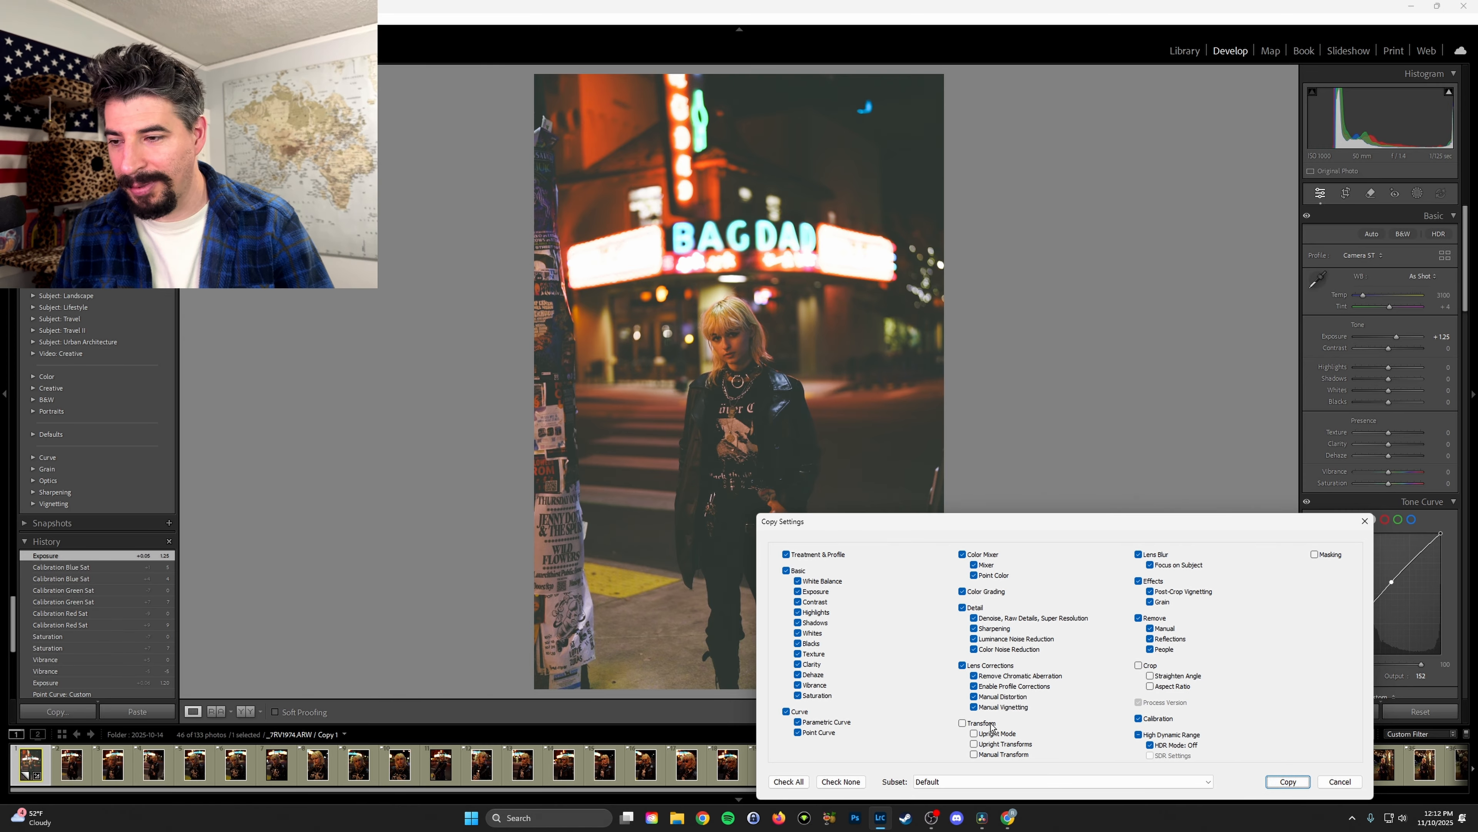
click(1285, 784)
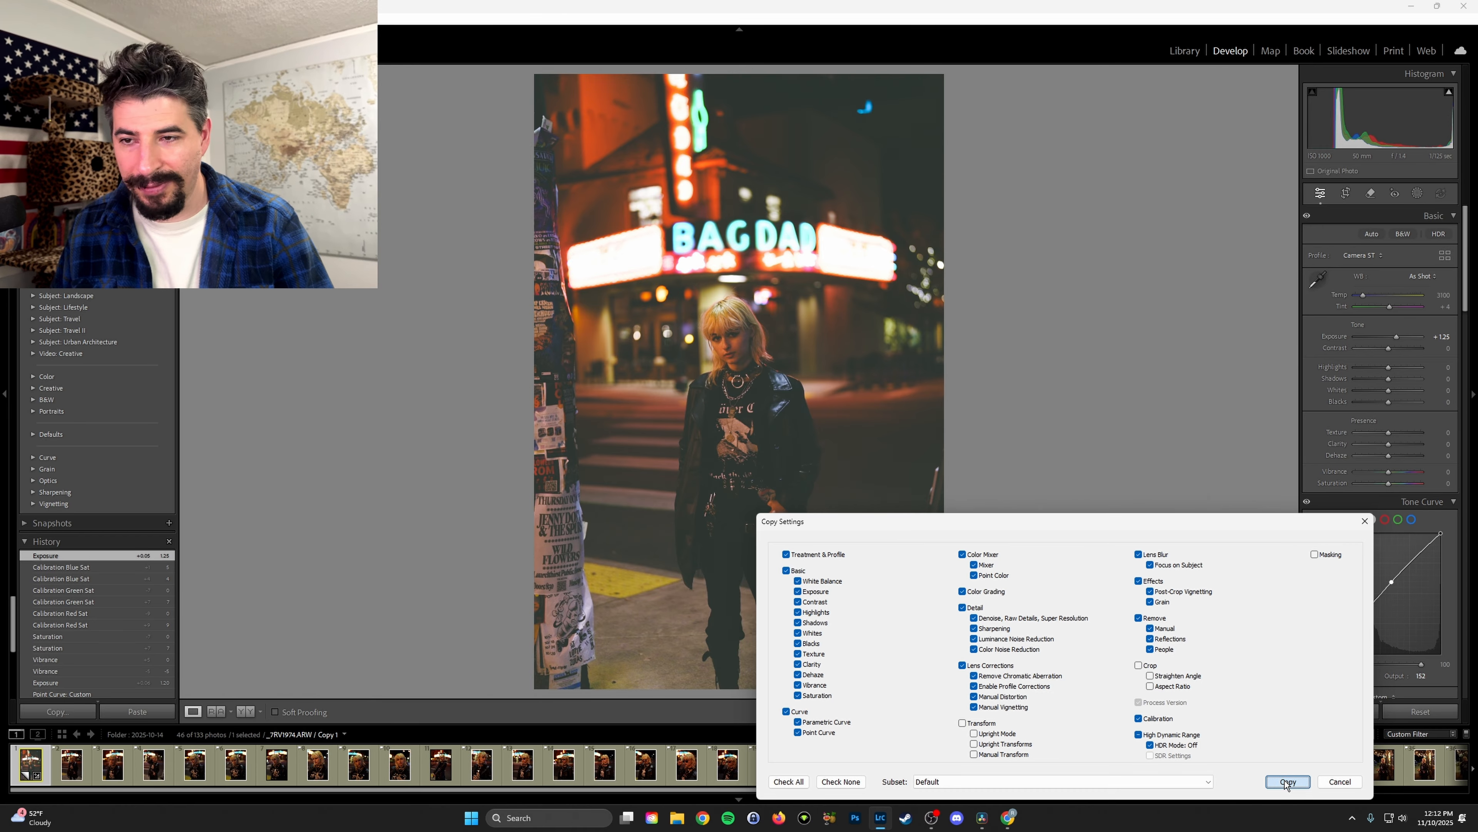
click(1286, 782)
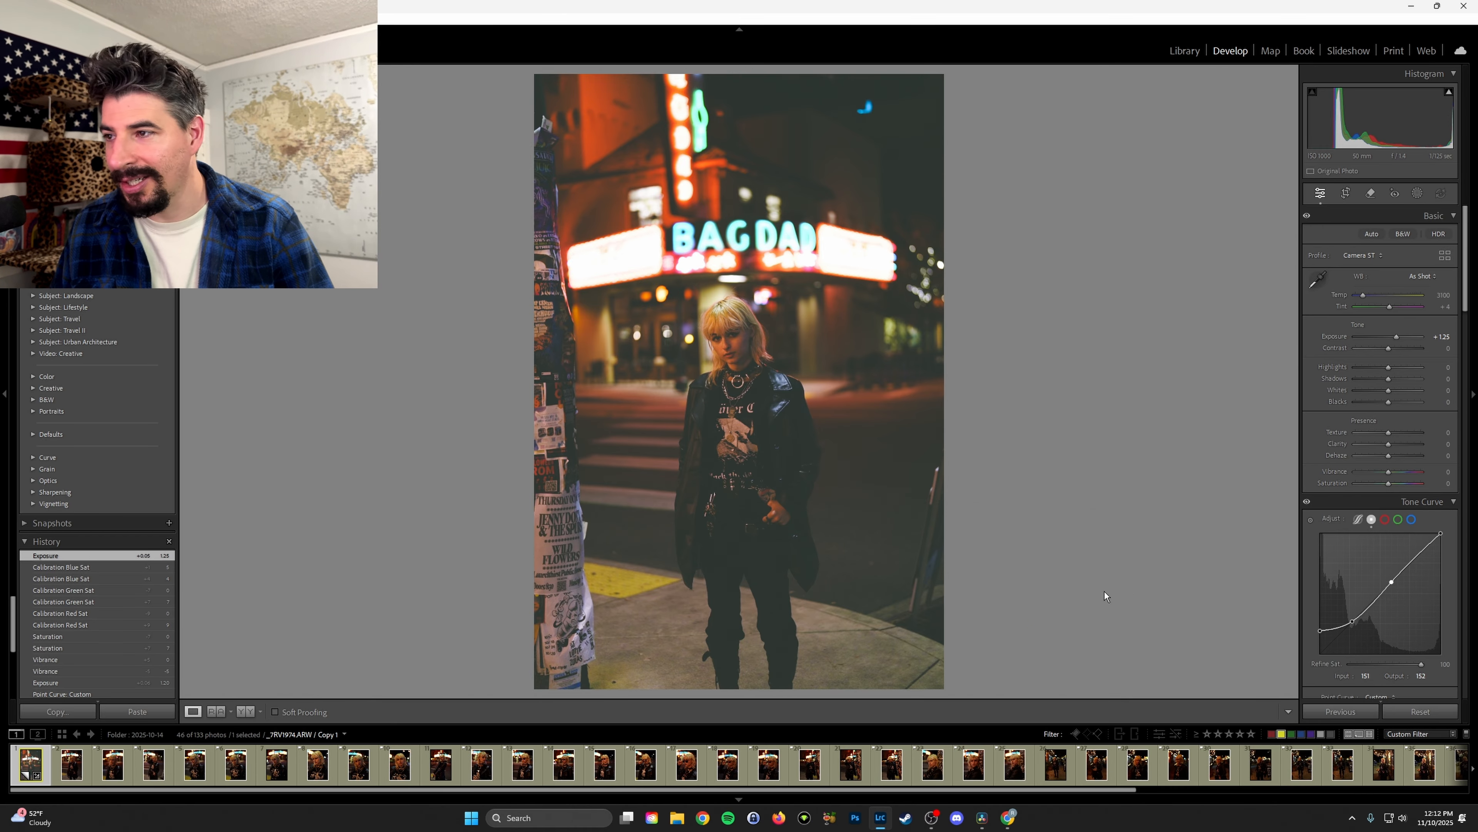
click(66, 776)
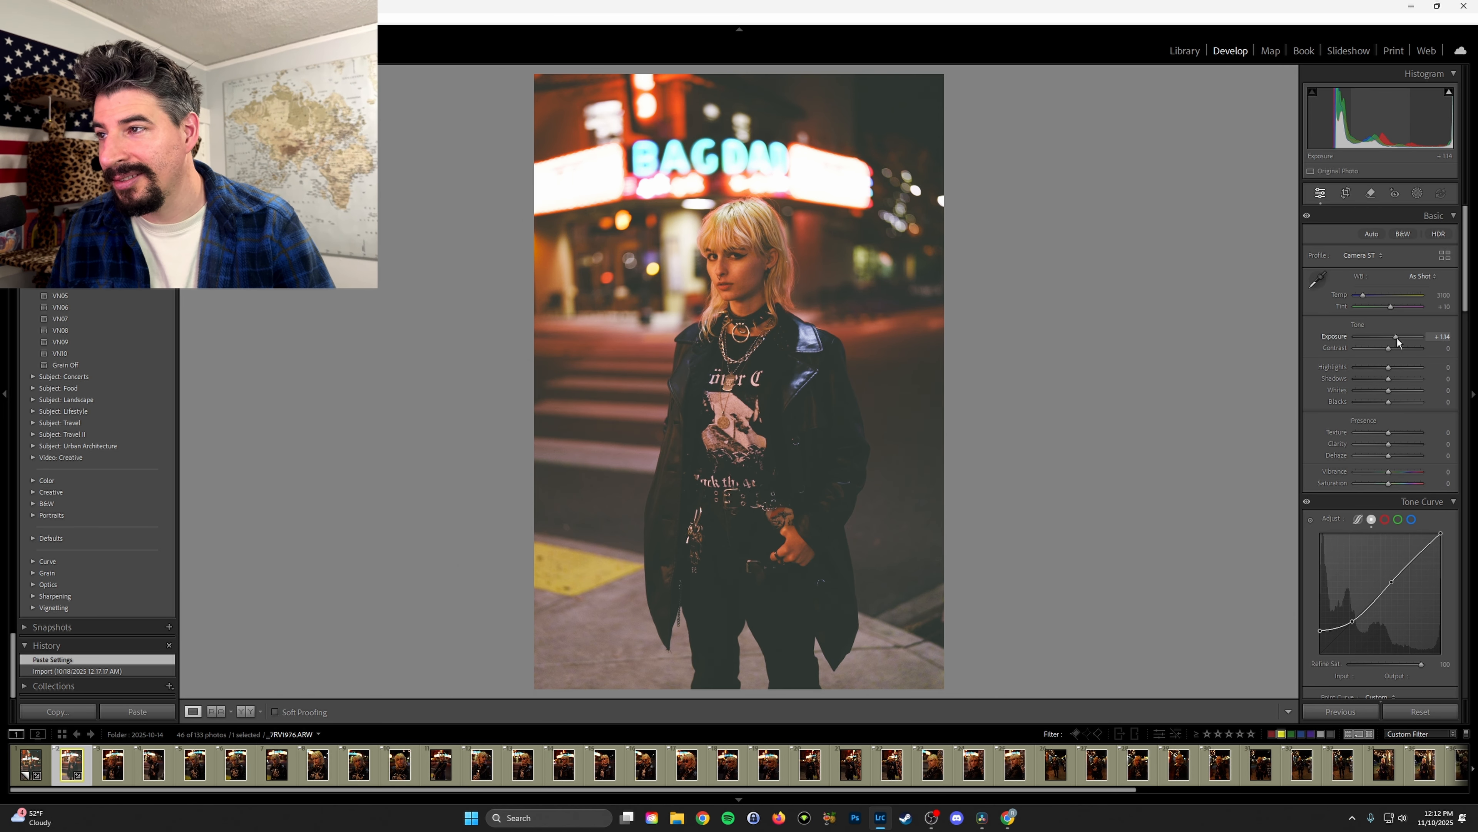
- Set the exposure of _7RV1976.ARW to +1.05 and copy its develop settings
drag(1397, 339, 1396, 338)
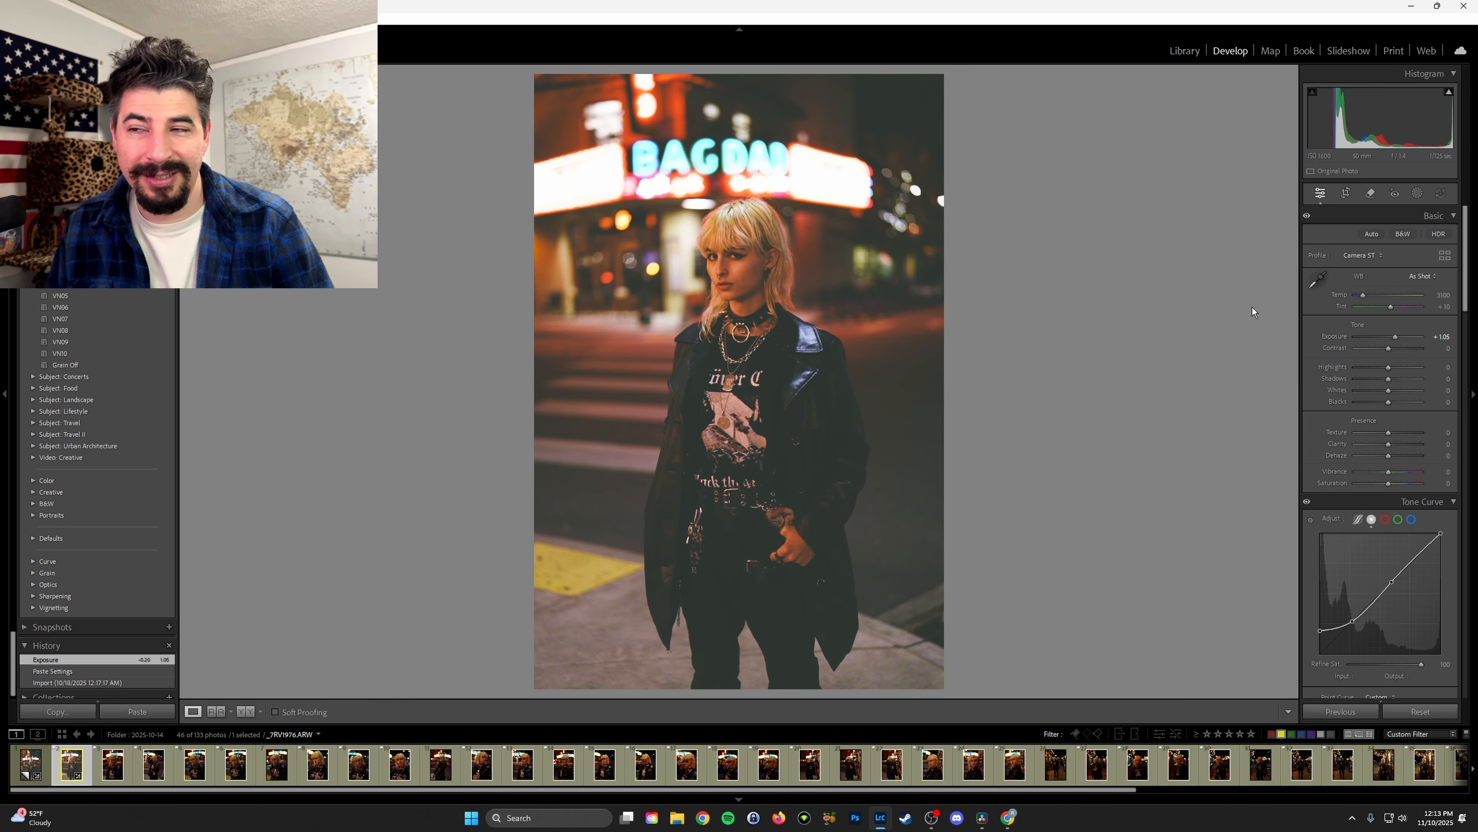
key(ctrl+shift+c)
click(1288, 780)
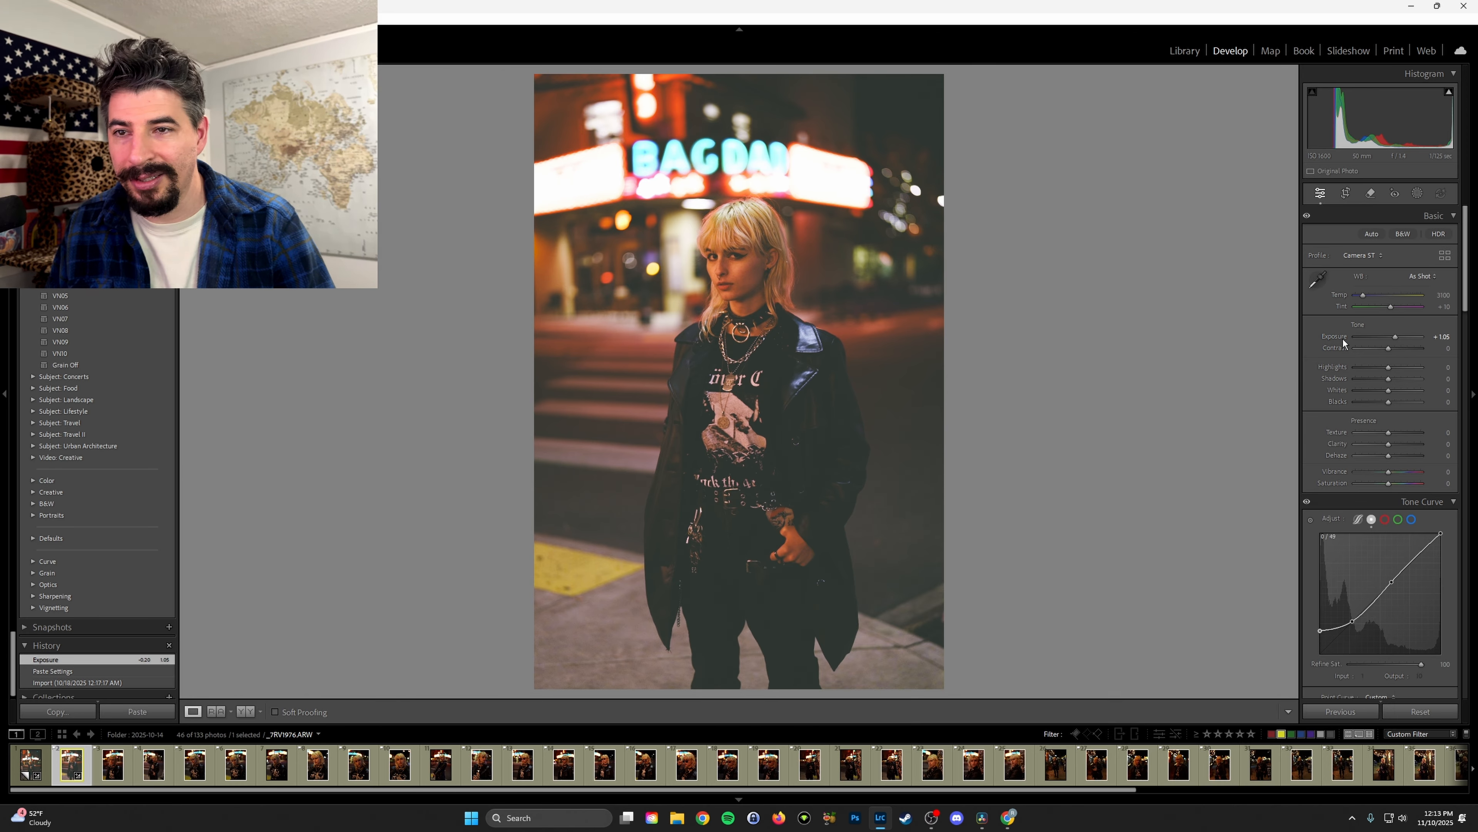
- Paste the copied settings onto the three photos that follow _7RV1976.ARW
key(Right)
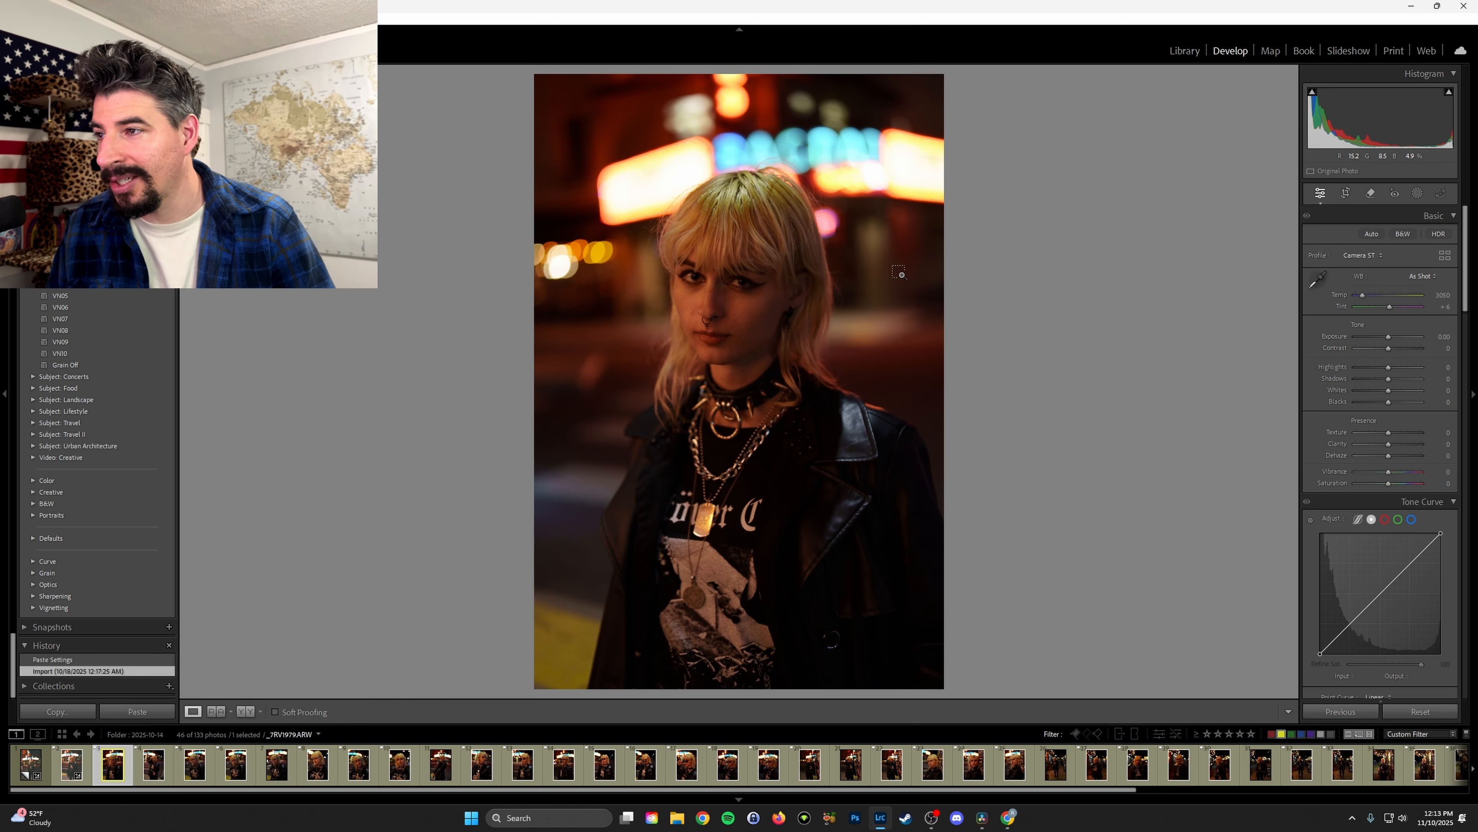
key(Right)
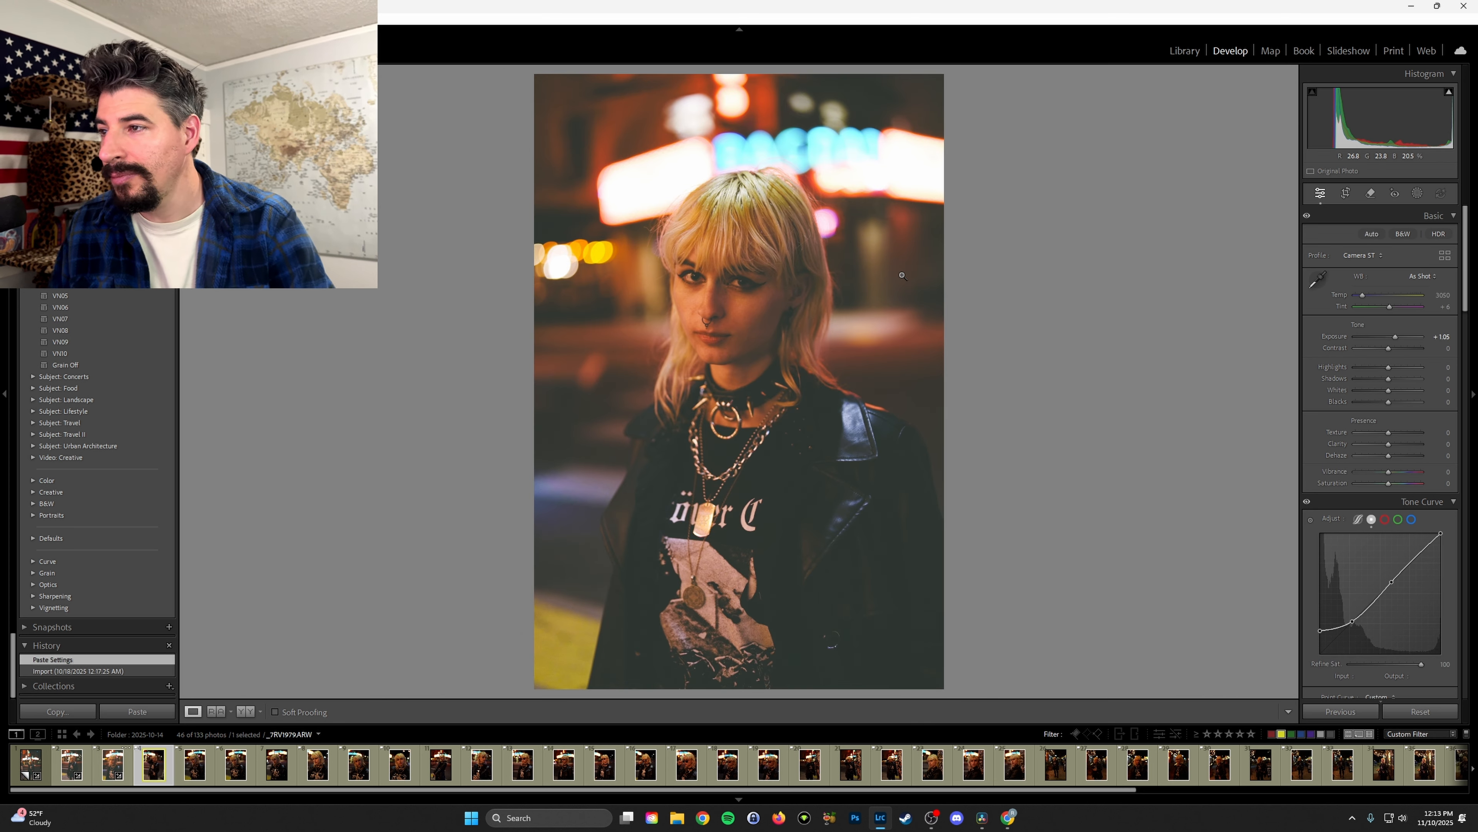
key(Right)
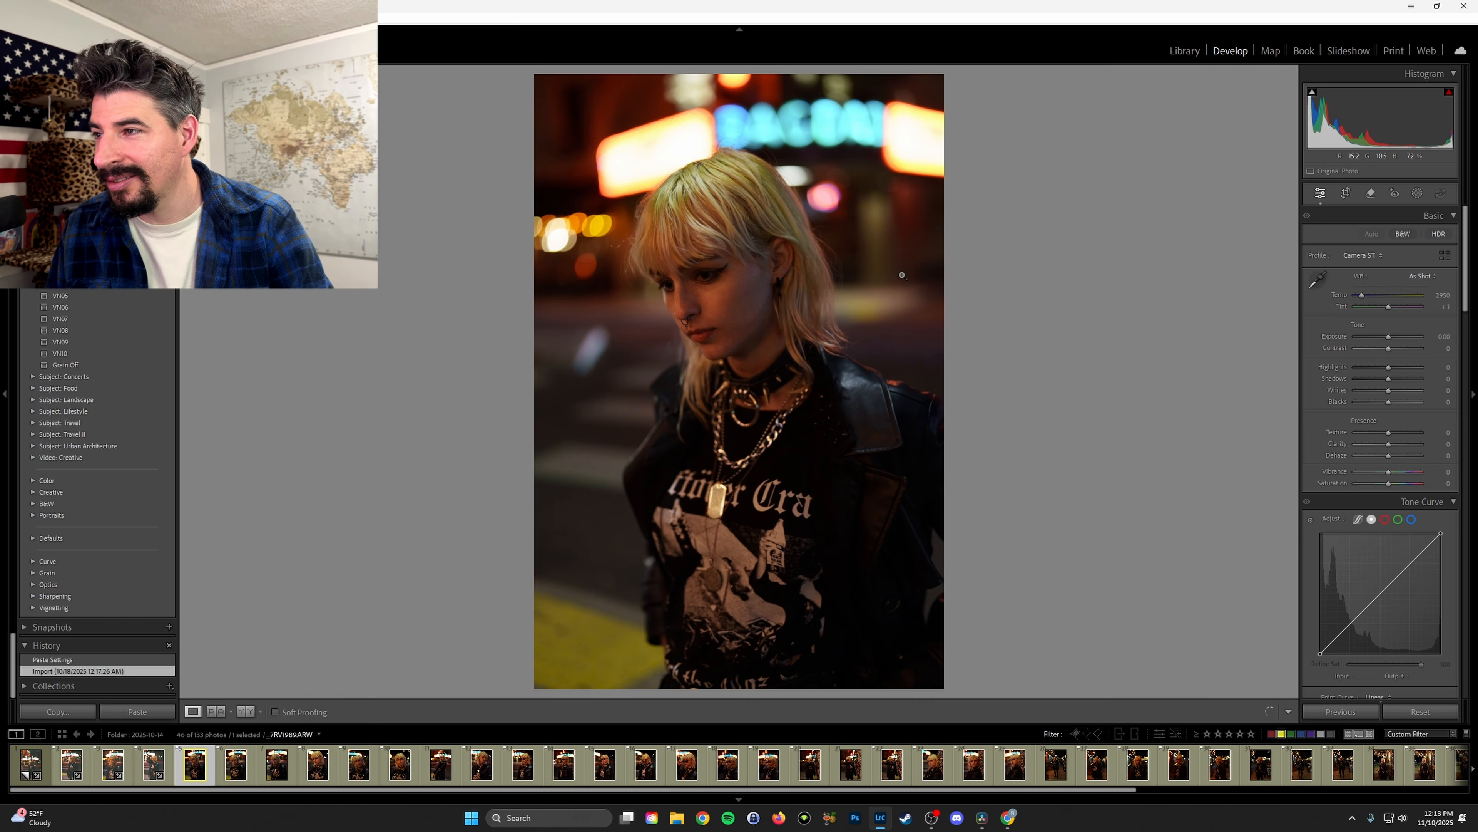
key(Left)
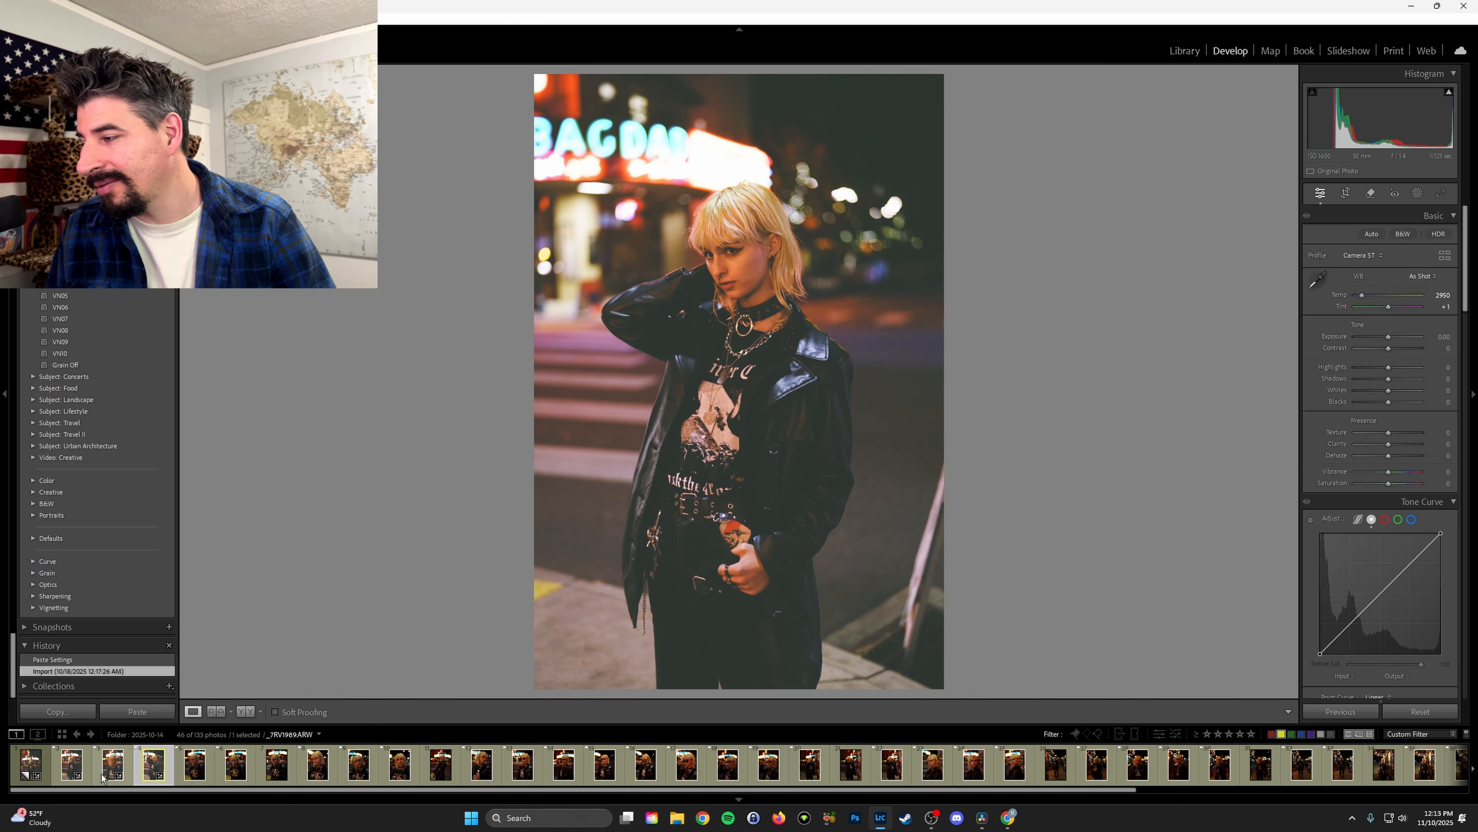
- Compare the look of the first edited photo with that of _7RV1976.ARW
click(71, 772)
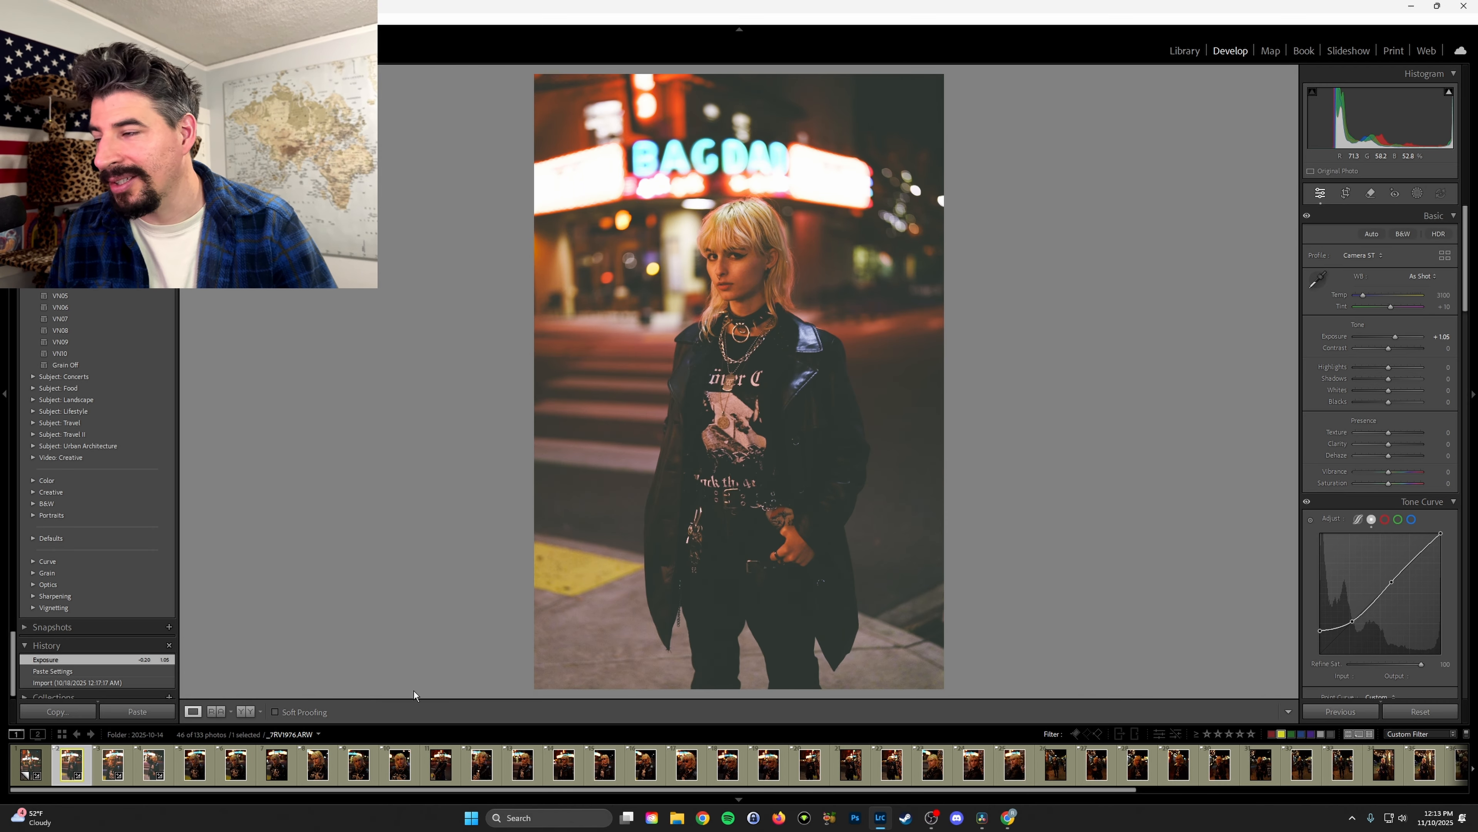
click(24, 771)
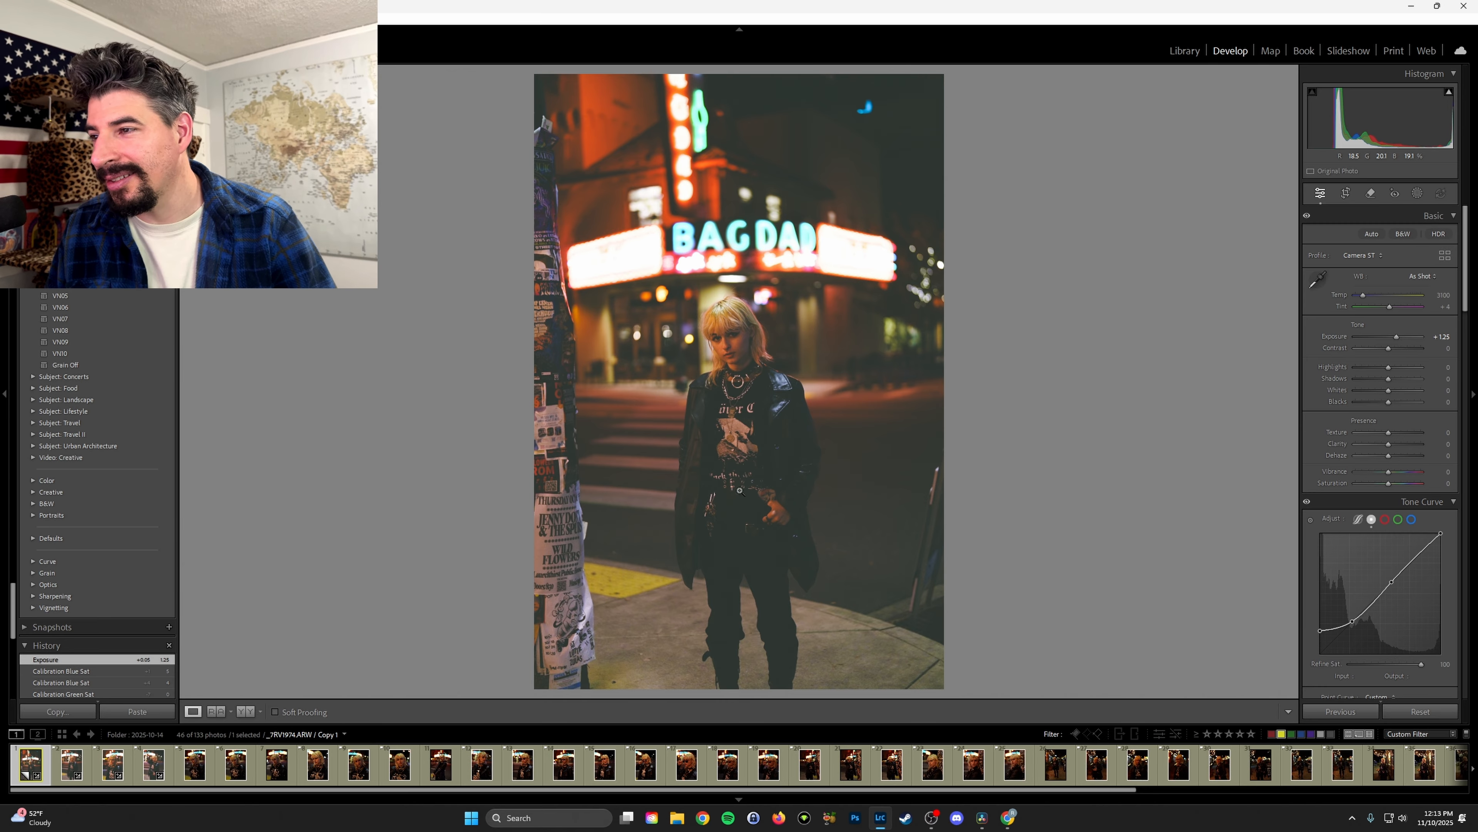
click(71, 764)
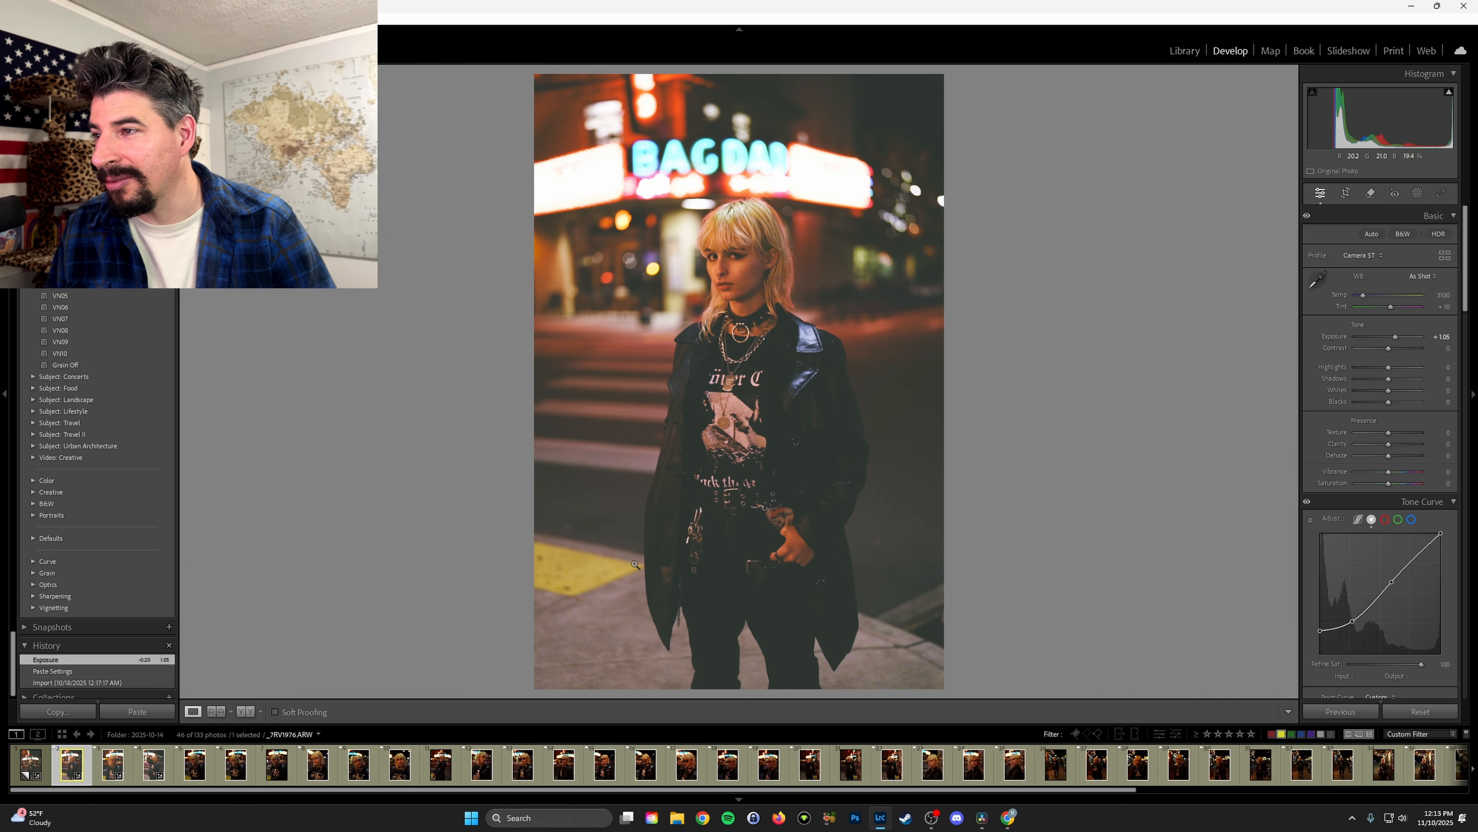
- Paste the copied settings onto the four photos after _7RV1990.ARW, the fifth in the filmstrip, and fine-tune the exposure of _7RV1993.ARW
click(197, 763)
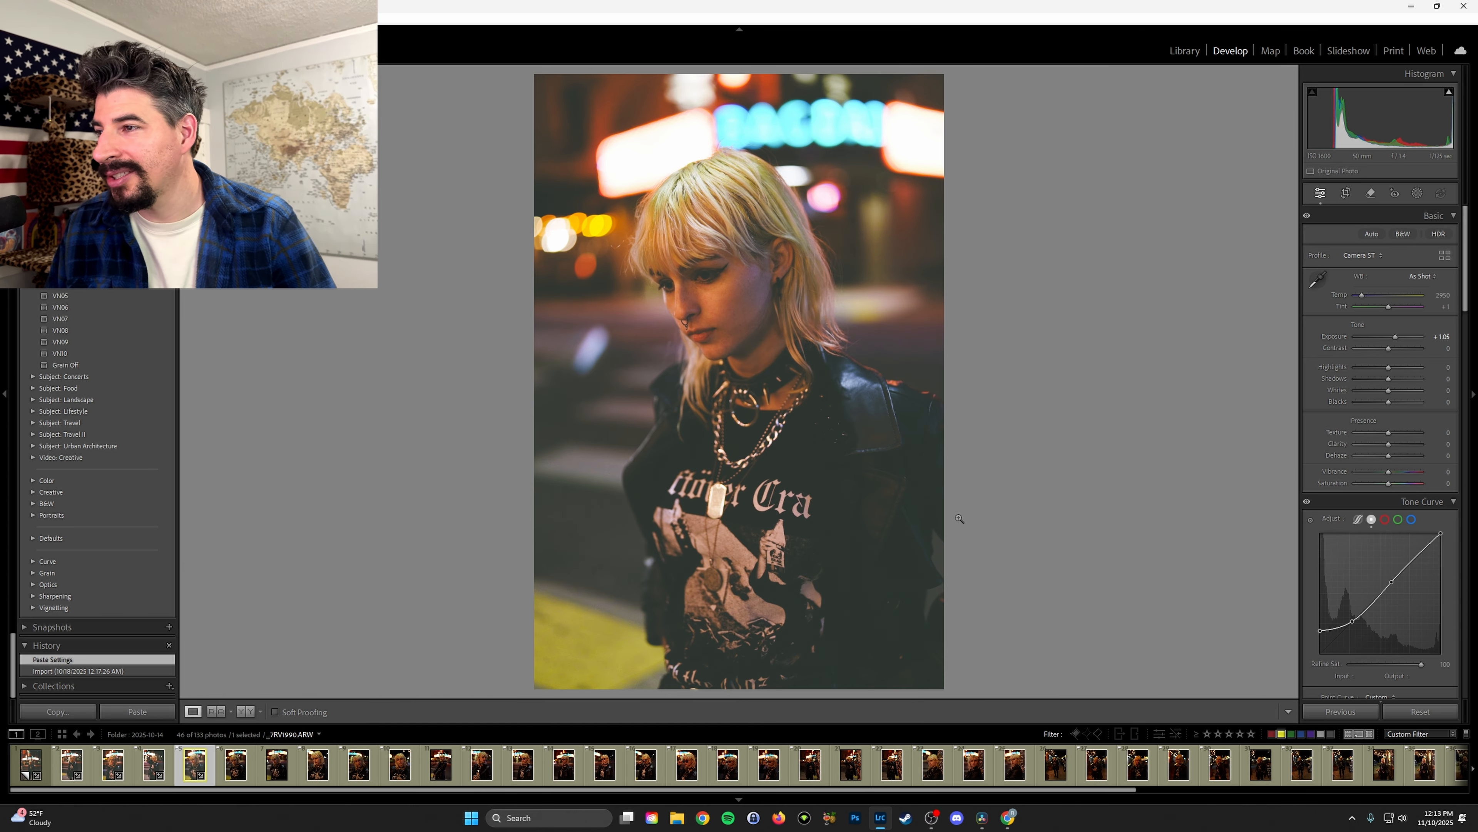
key(Right)
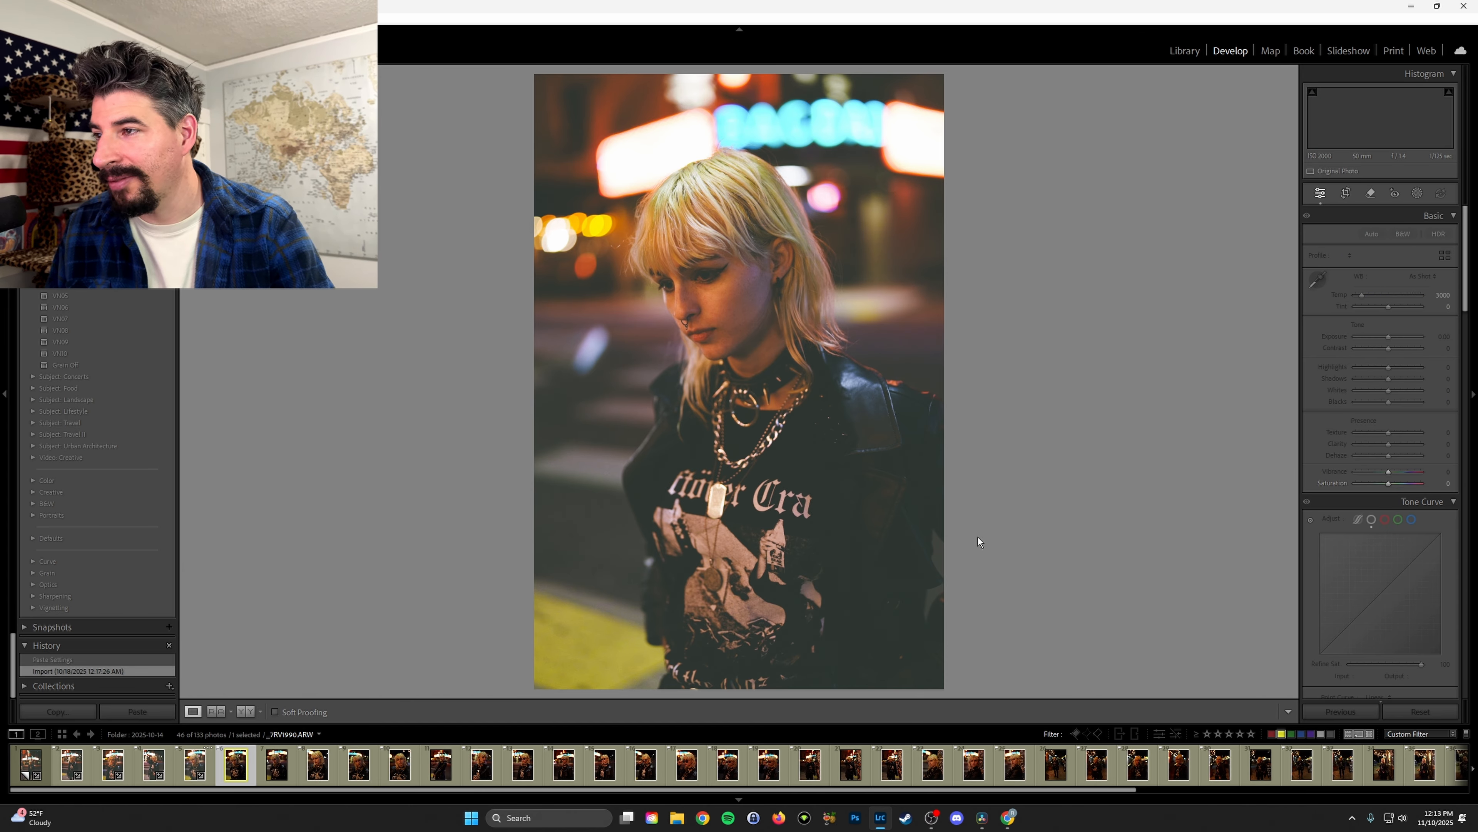
key(Right)
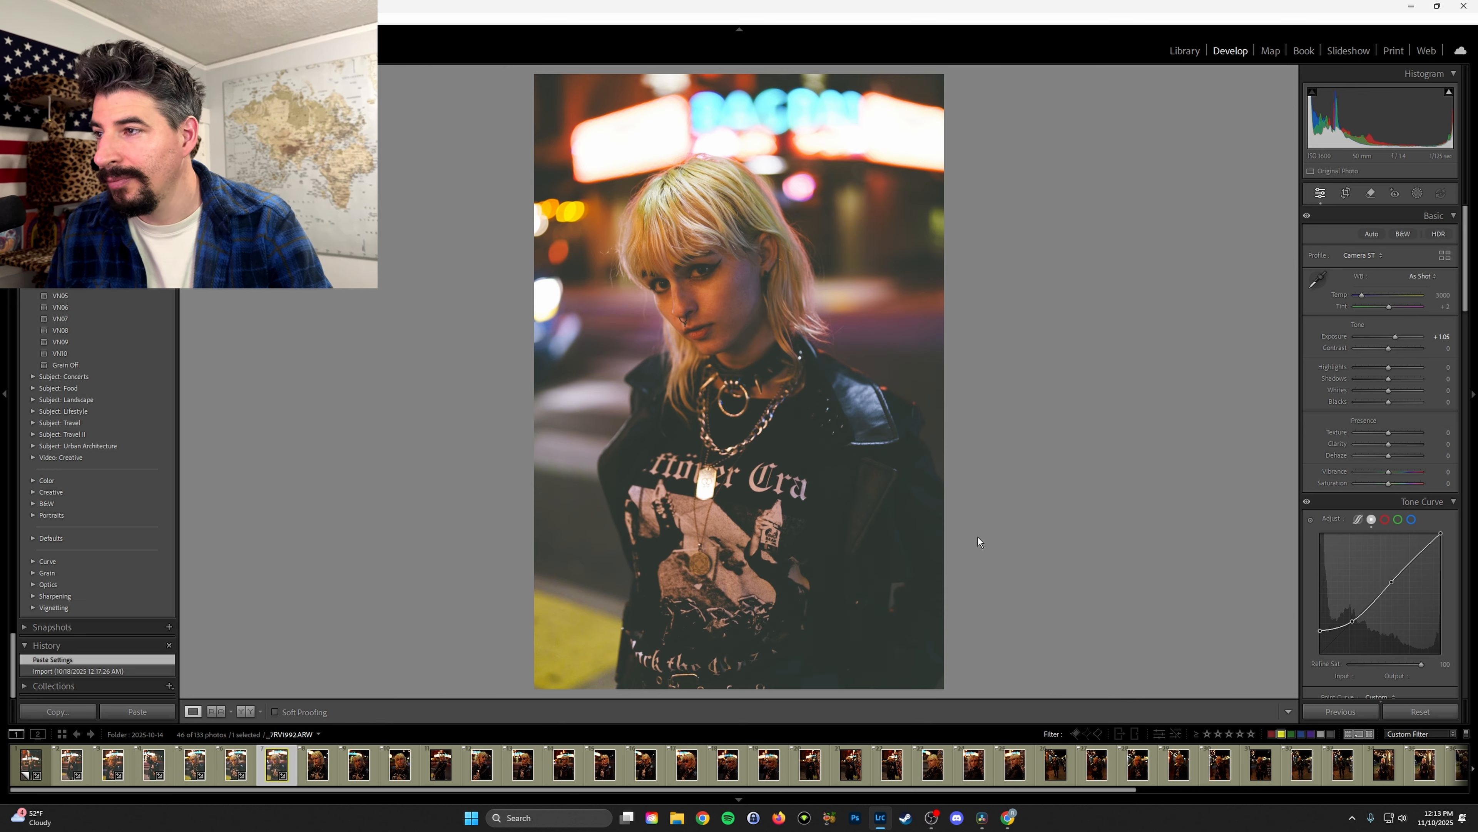
key(Right)
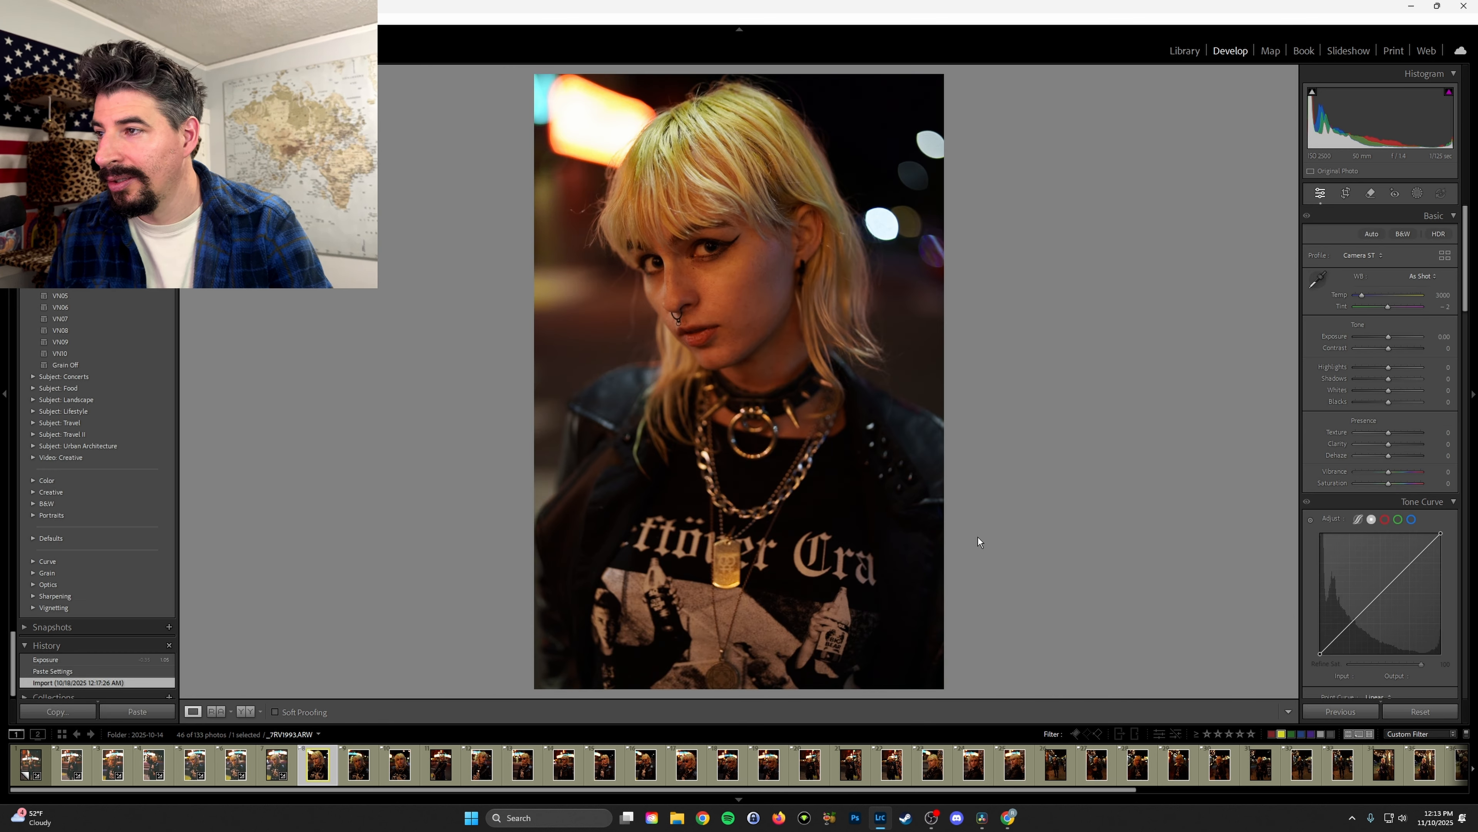
key(Right)
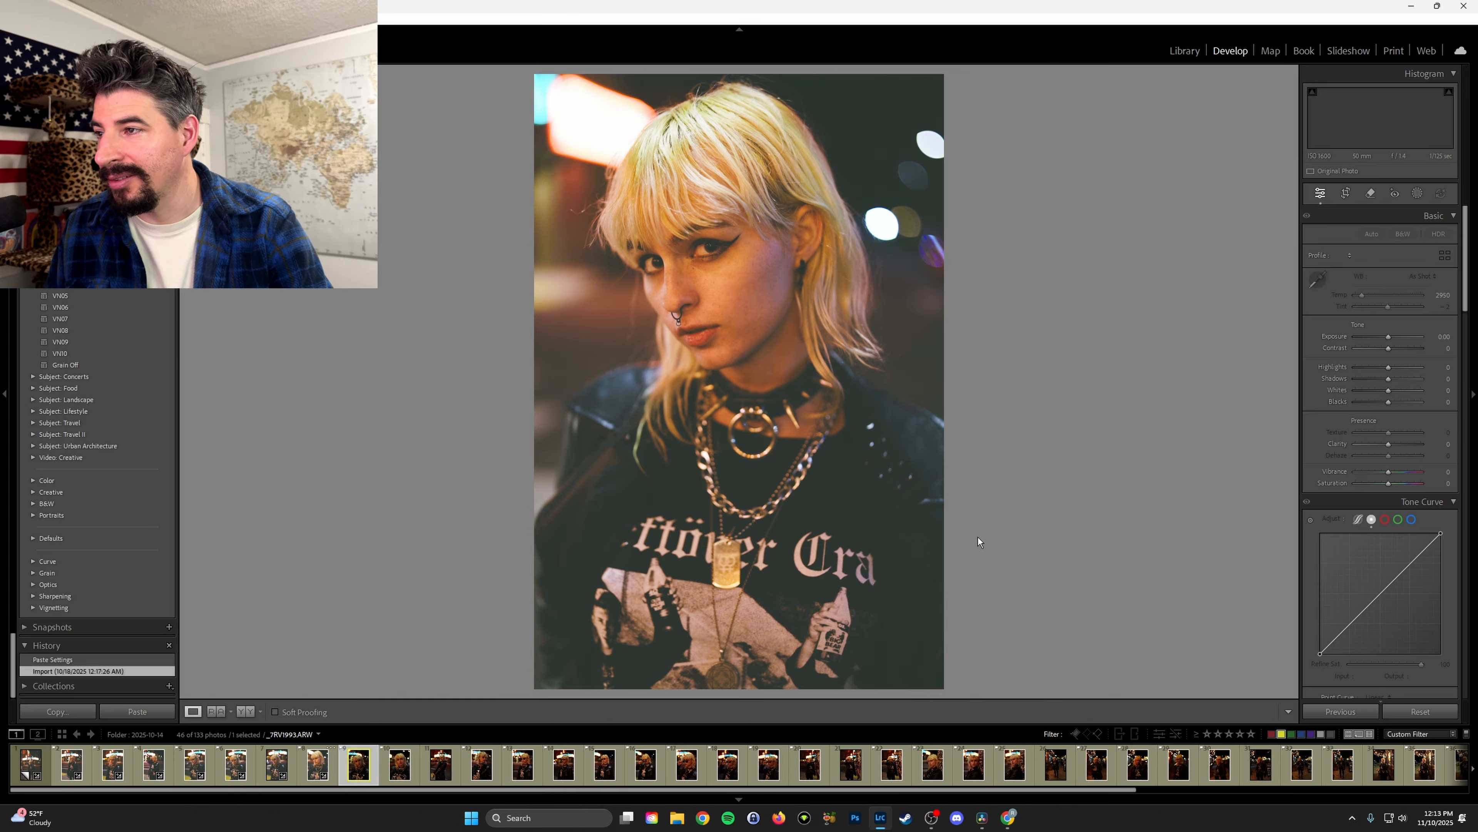
key(Left)
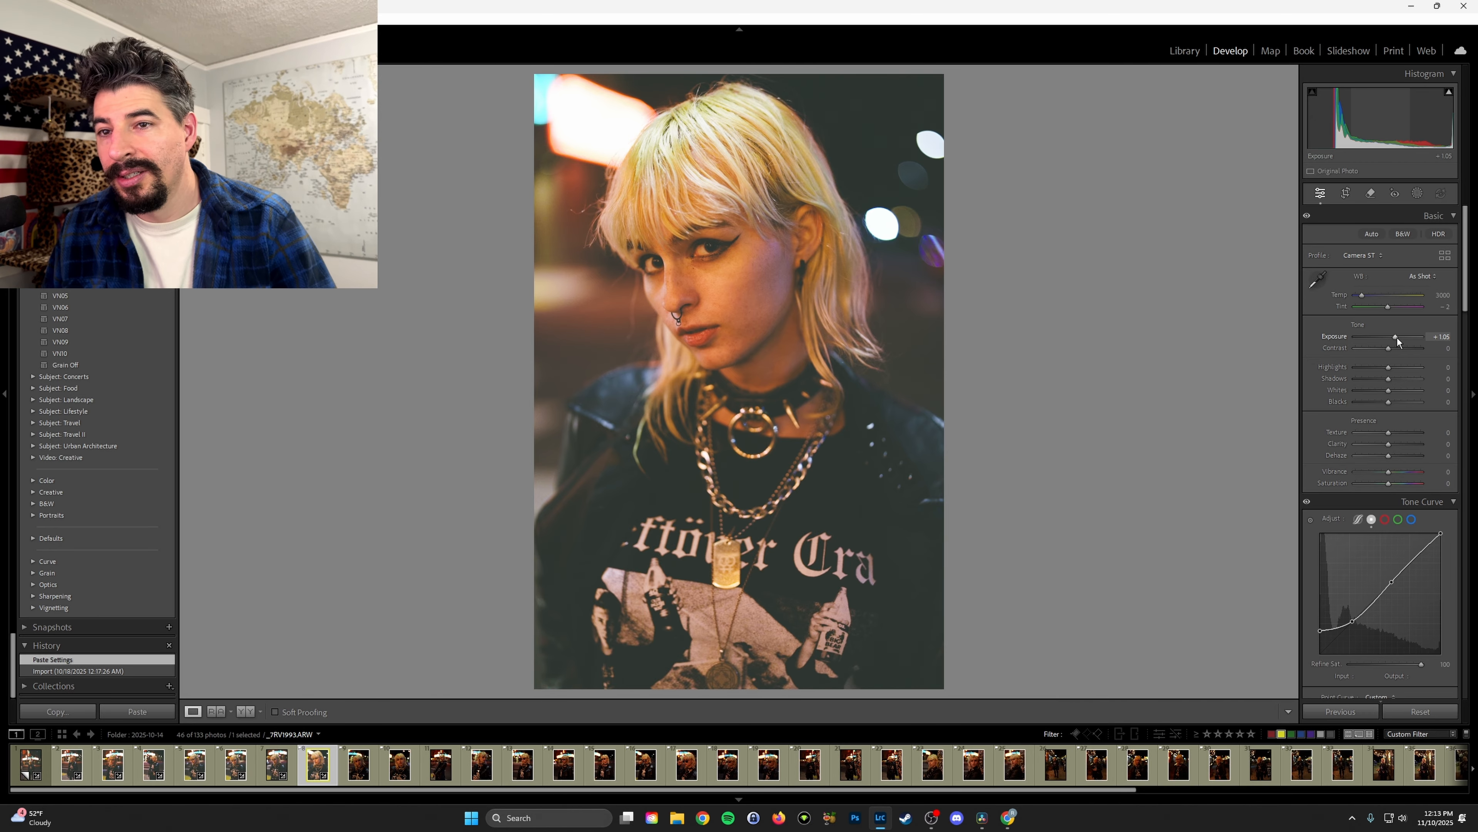
drag(1397, 337, 1396, 338)
- Set the color grading midtone saturation of _7RV1996.ARW to 26 and try adjusting the highlight saturation
click(359, 763)
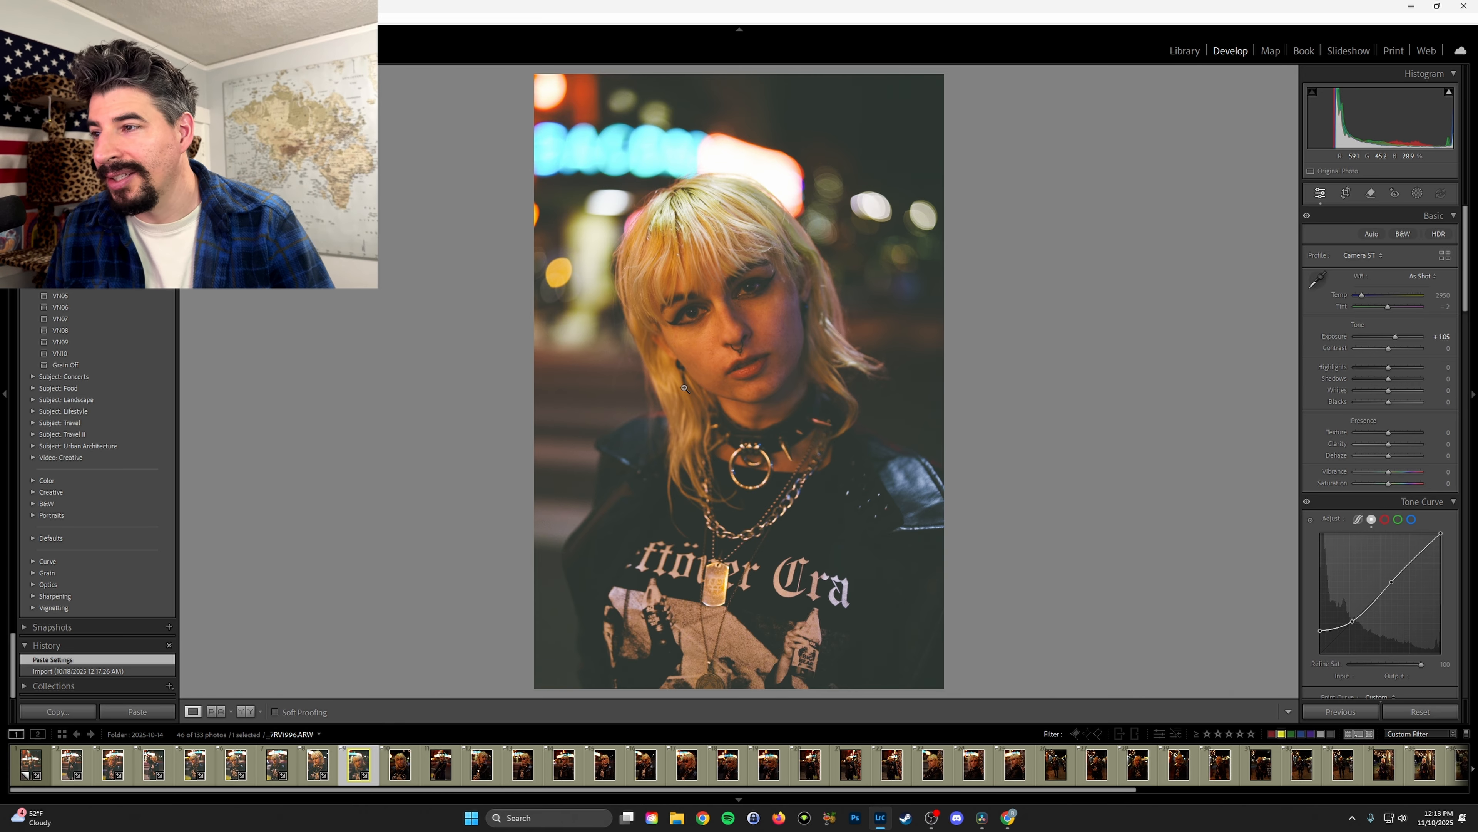
scroll(1341, 472, down, 10)
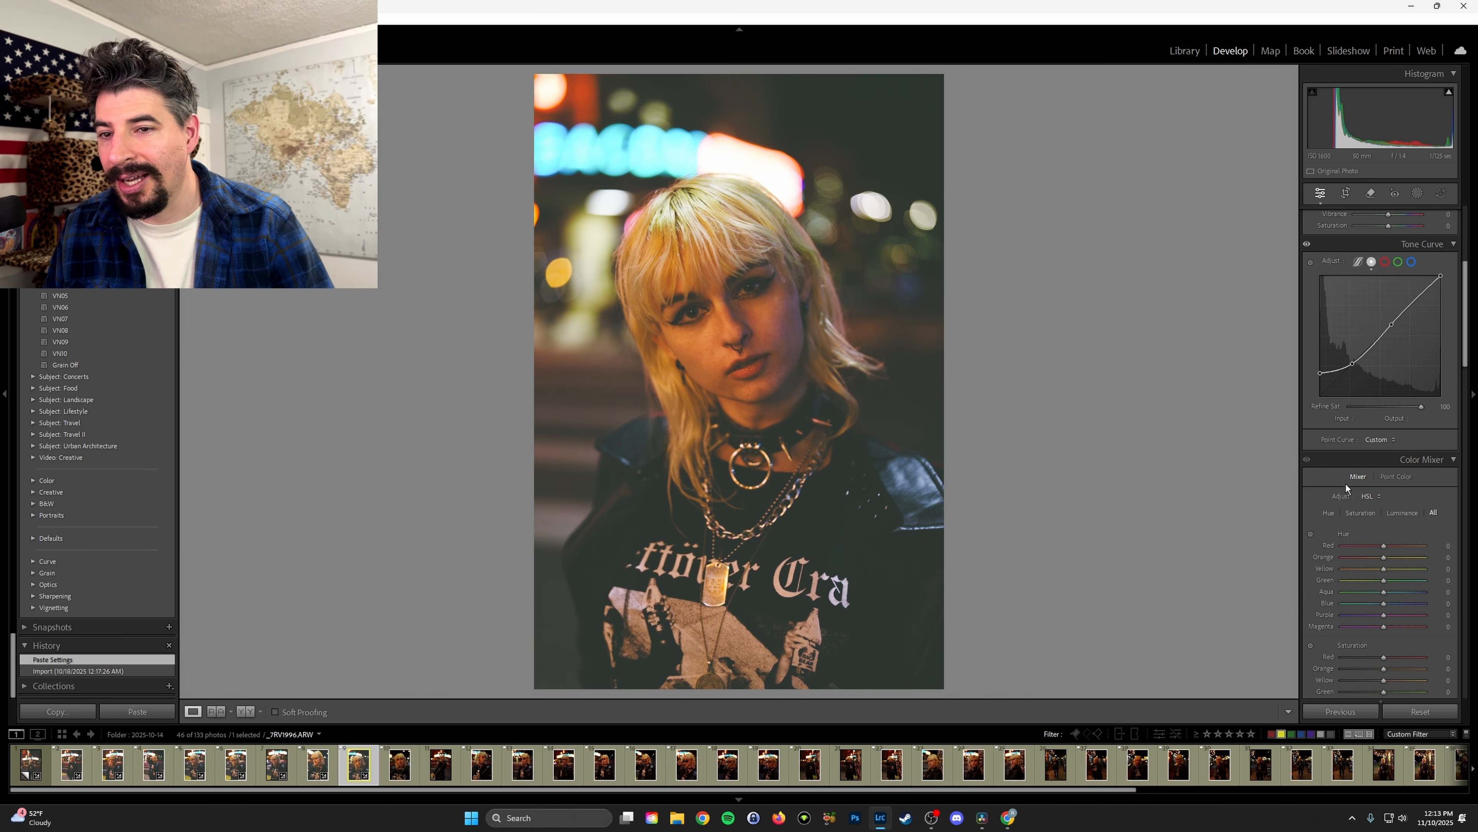
scroll(1350, 492, down, 3)
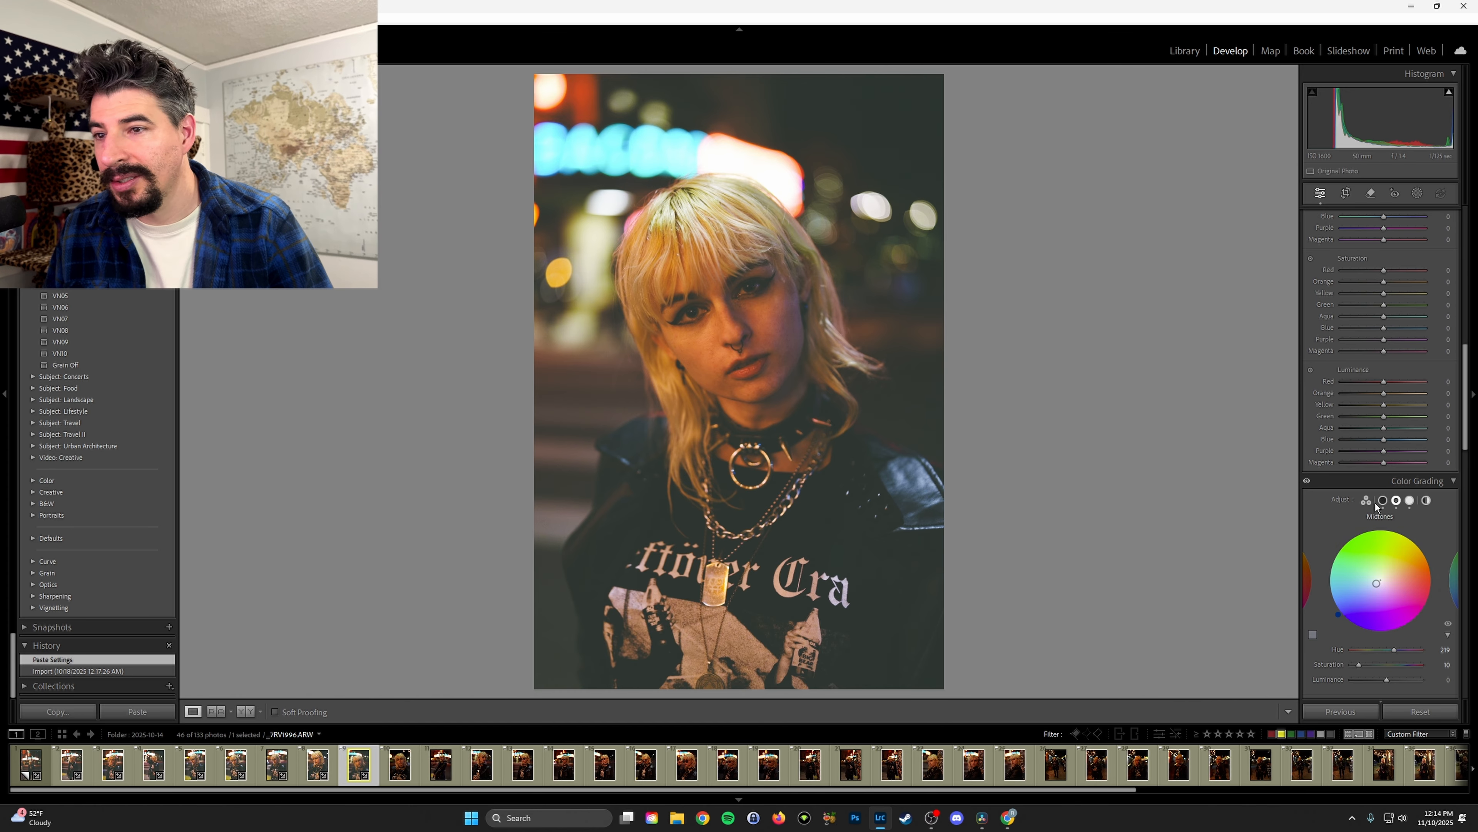
drag(1361, 665, 1398, 655)
click(1408, 501)
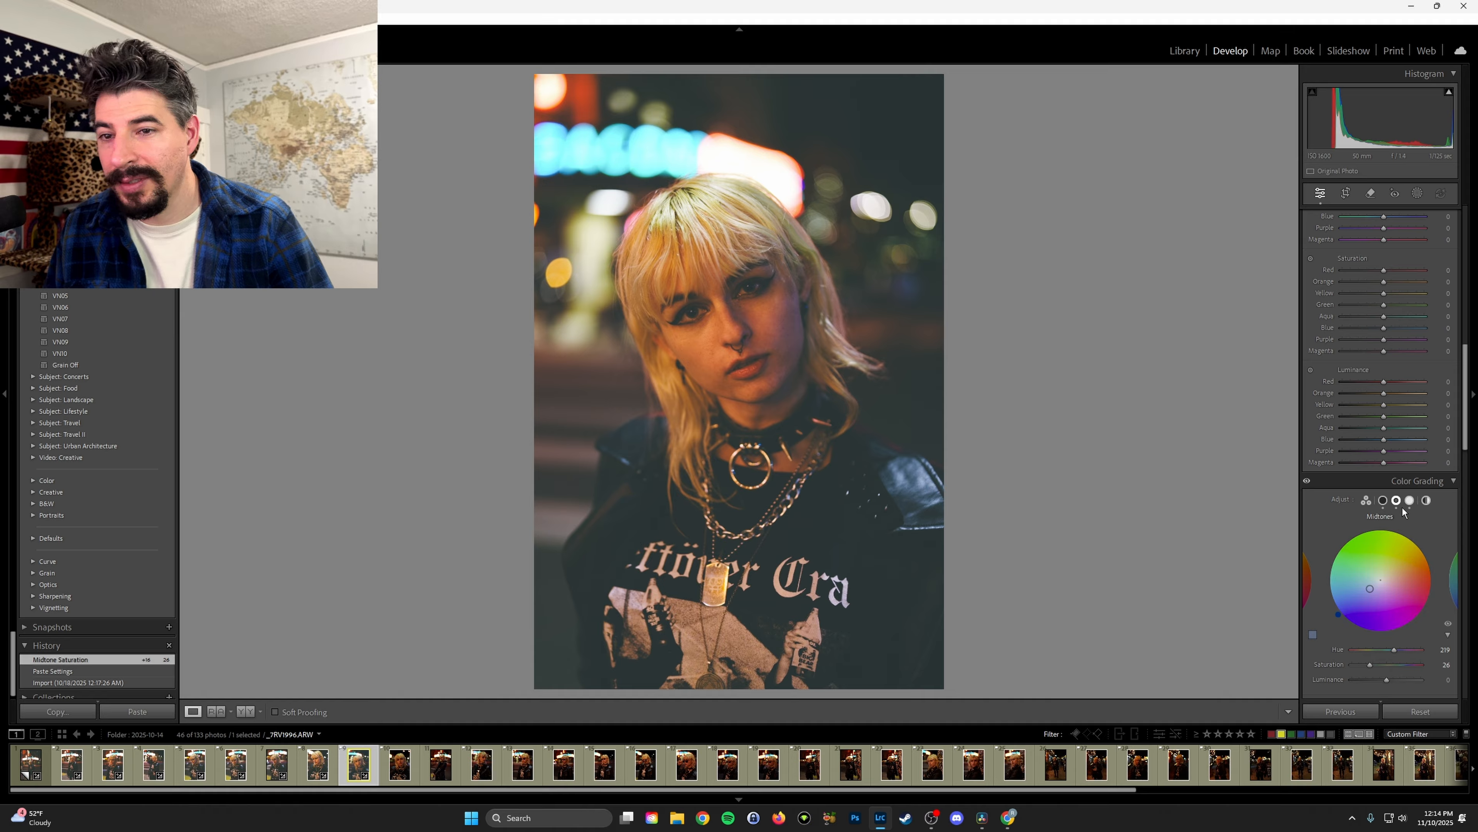
mouse_move(1367, 661)
mouse_down()
mouse_move(1379, 664)
mouse_move(1364, 671)
mouse_up()
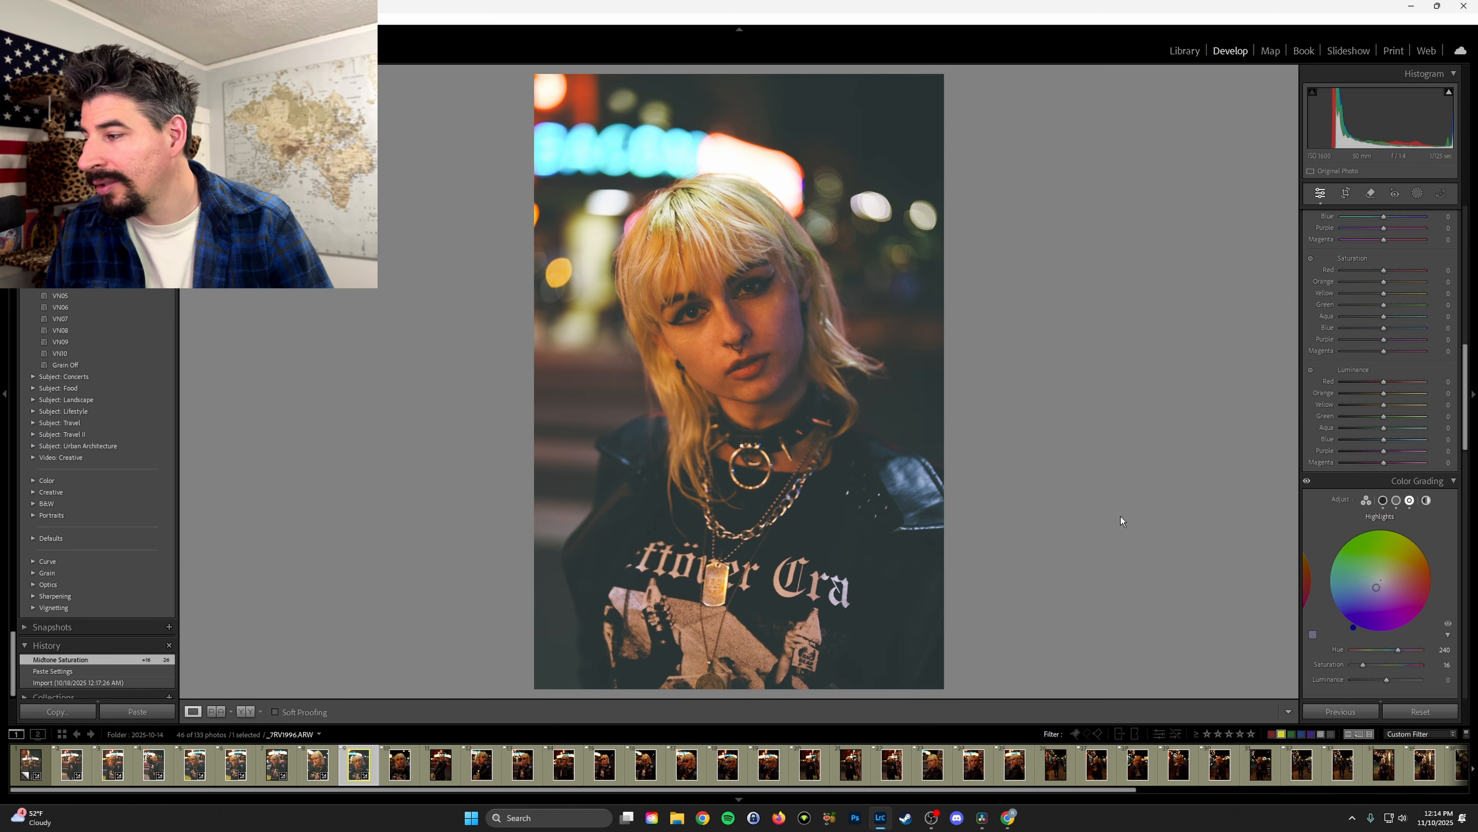
- Set the color grading shadow hue to 75 and compare the photo with its previous history state
click(1382, 501)
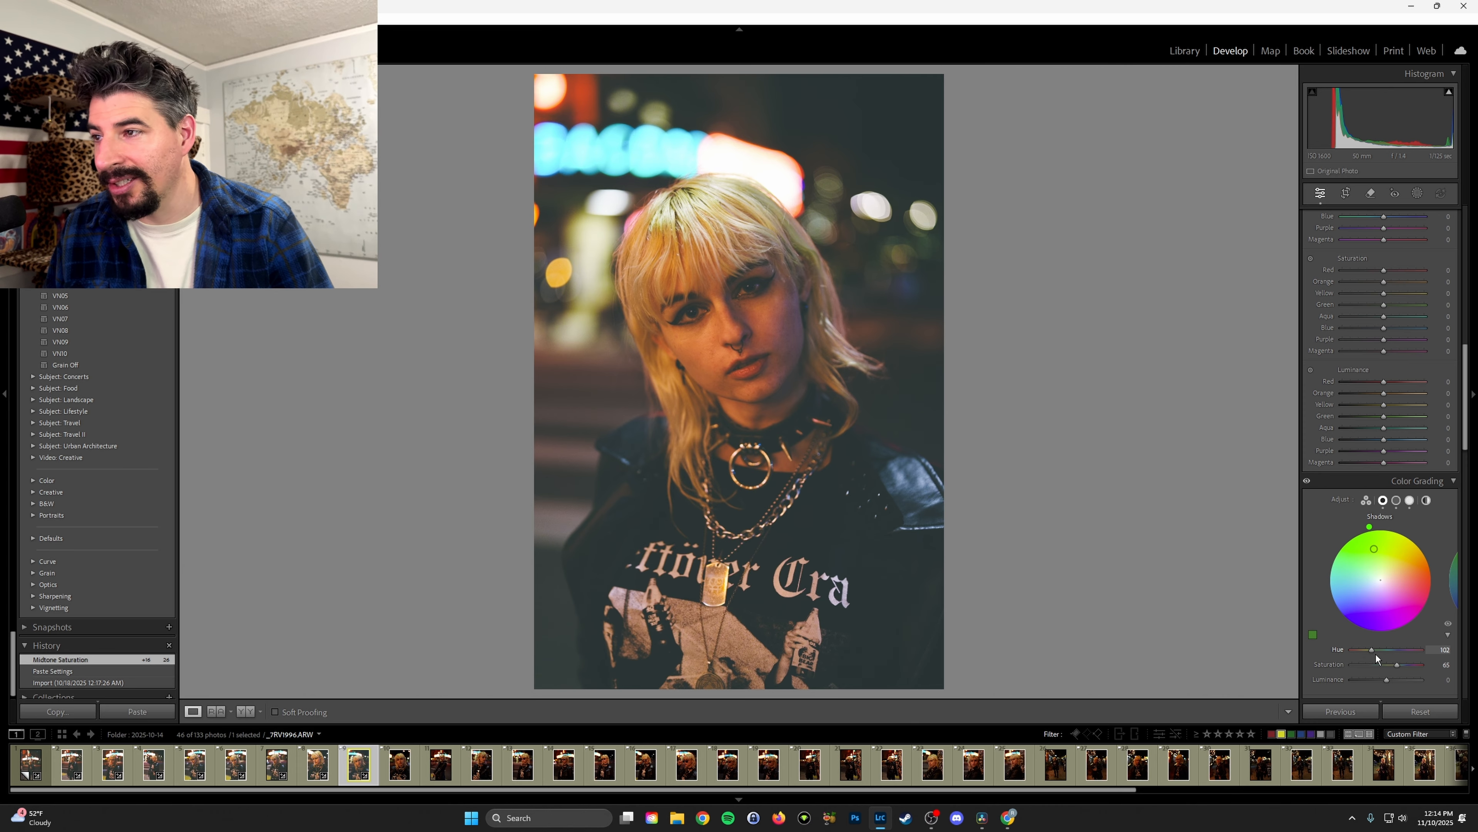
drag(1375, 654, 1371, 659)
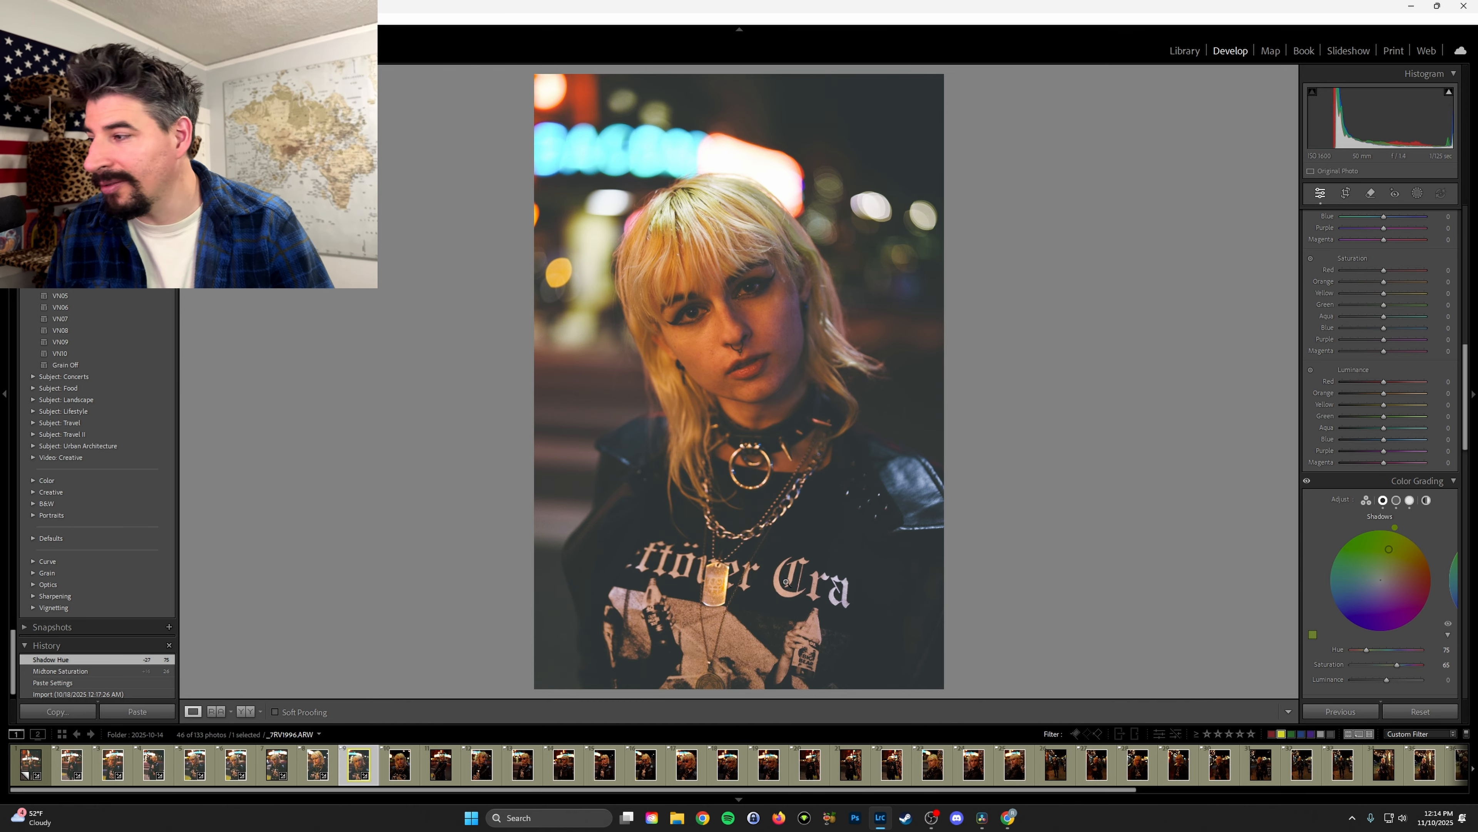
click(150, 670)
click(140, 659)
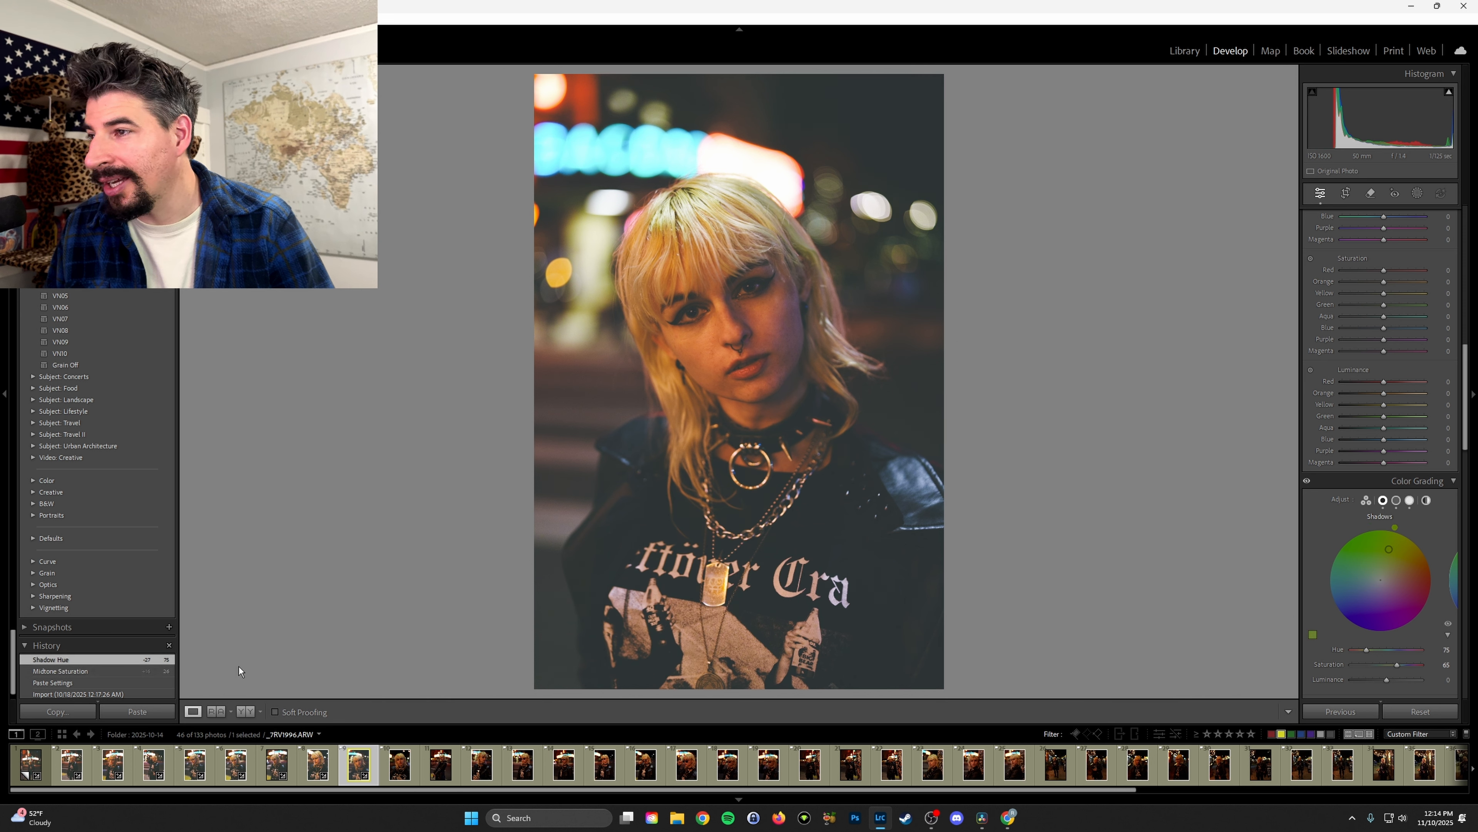
- Reduce the orange saturation of _7RV1996.ARW to -13 in the Color Mixer
scroll(1376, 585, down, 5)
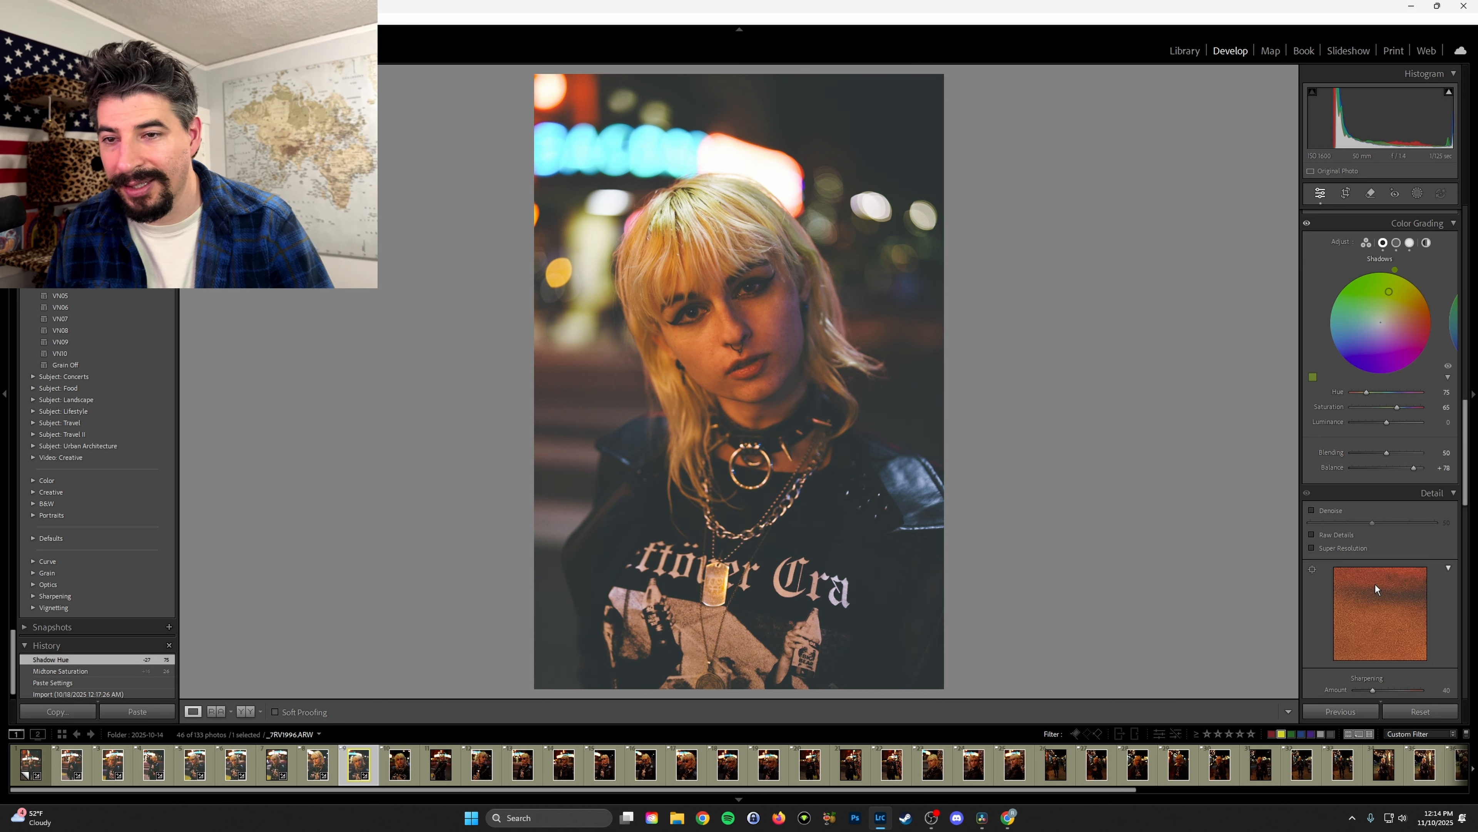
scroll(1376, 584, up, 7)
scroll(1375, 584, up, 6)
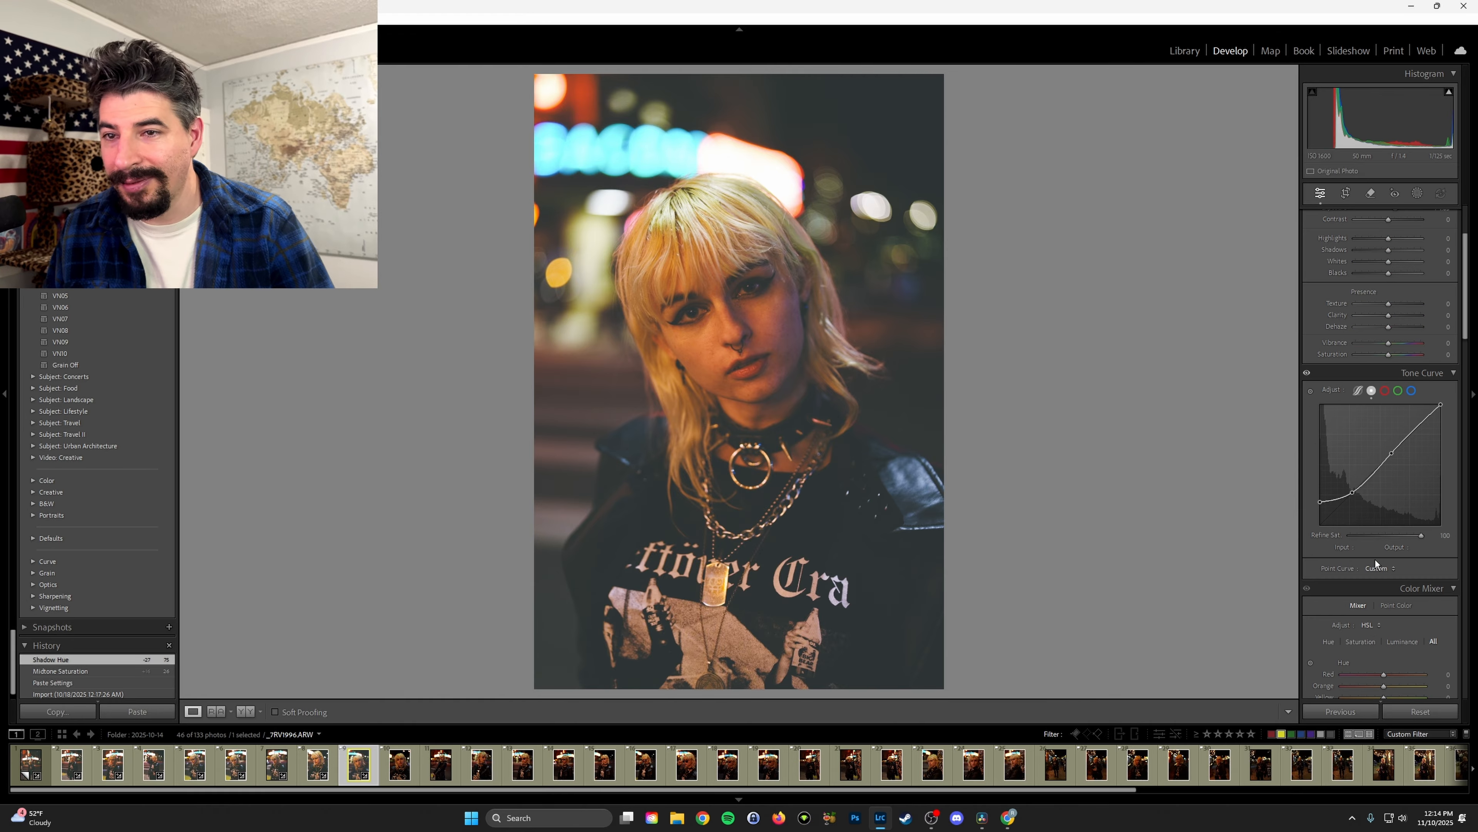
scroll(1375, 559, down, 3)
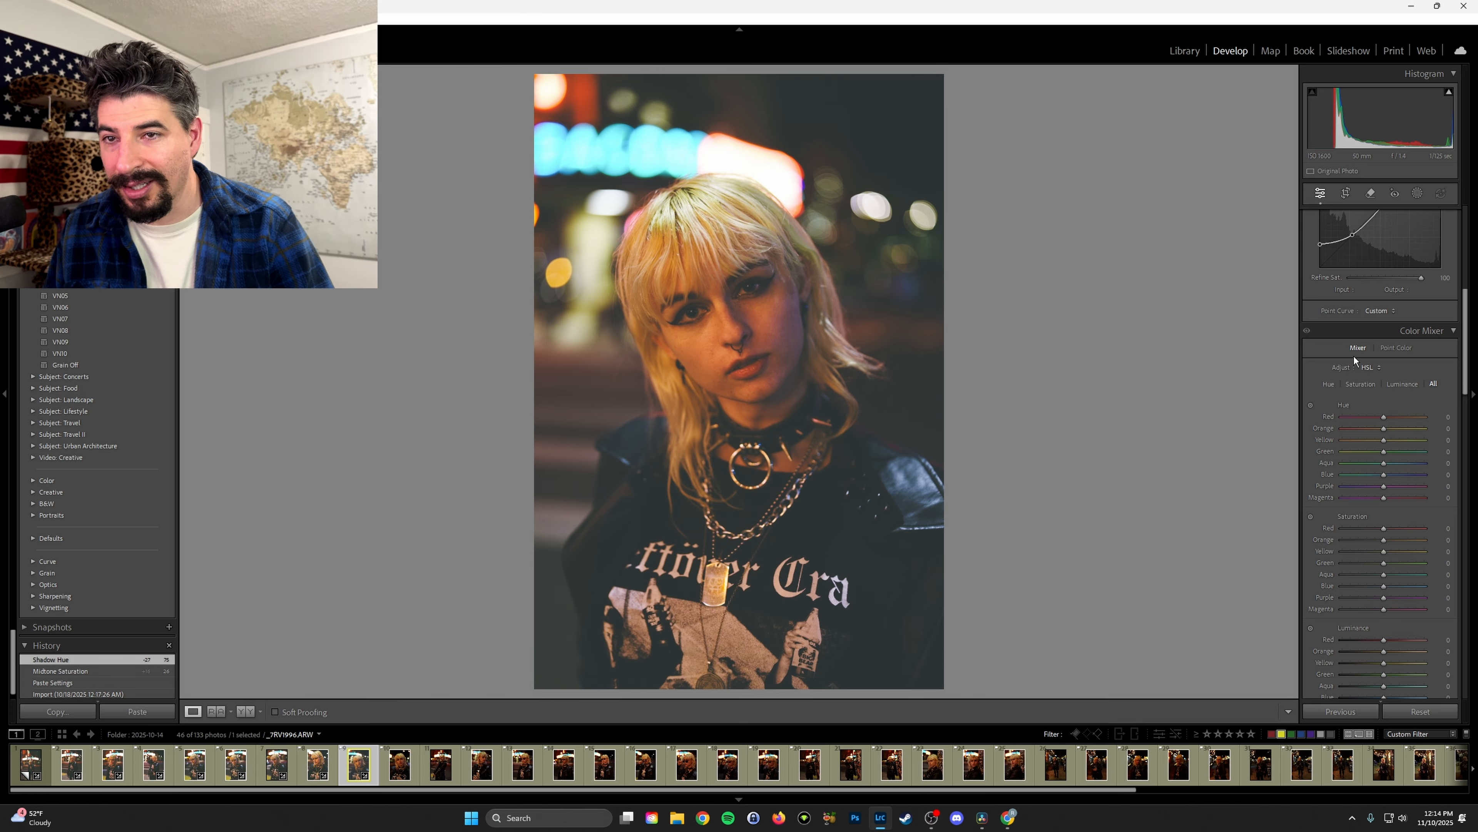
scroll(1353, 356, down, 2)
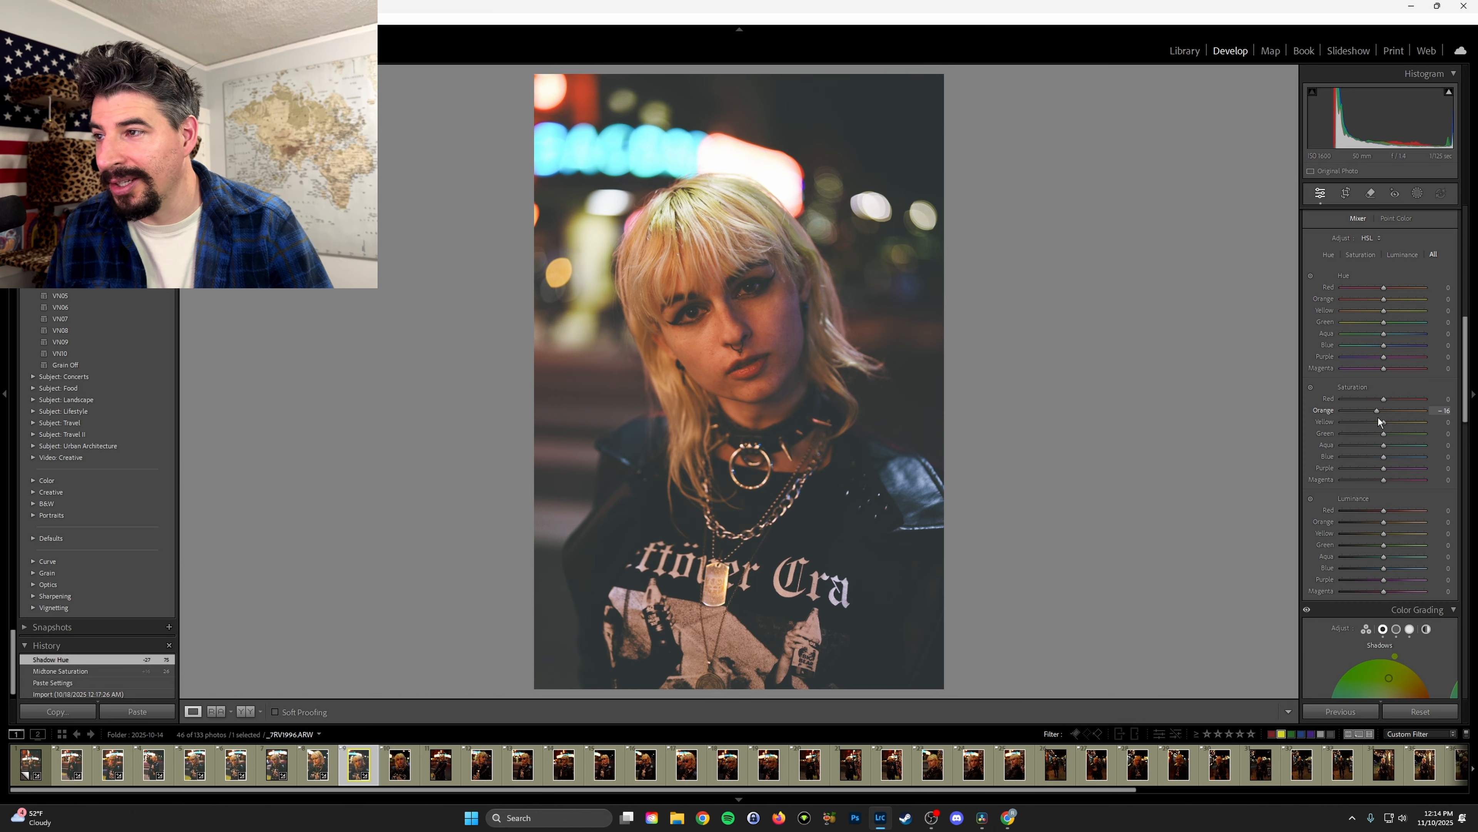
drag(1378, 418, 1377, 419)
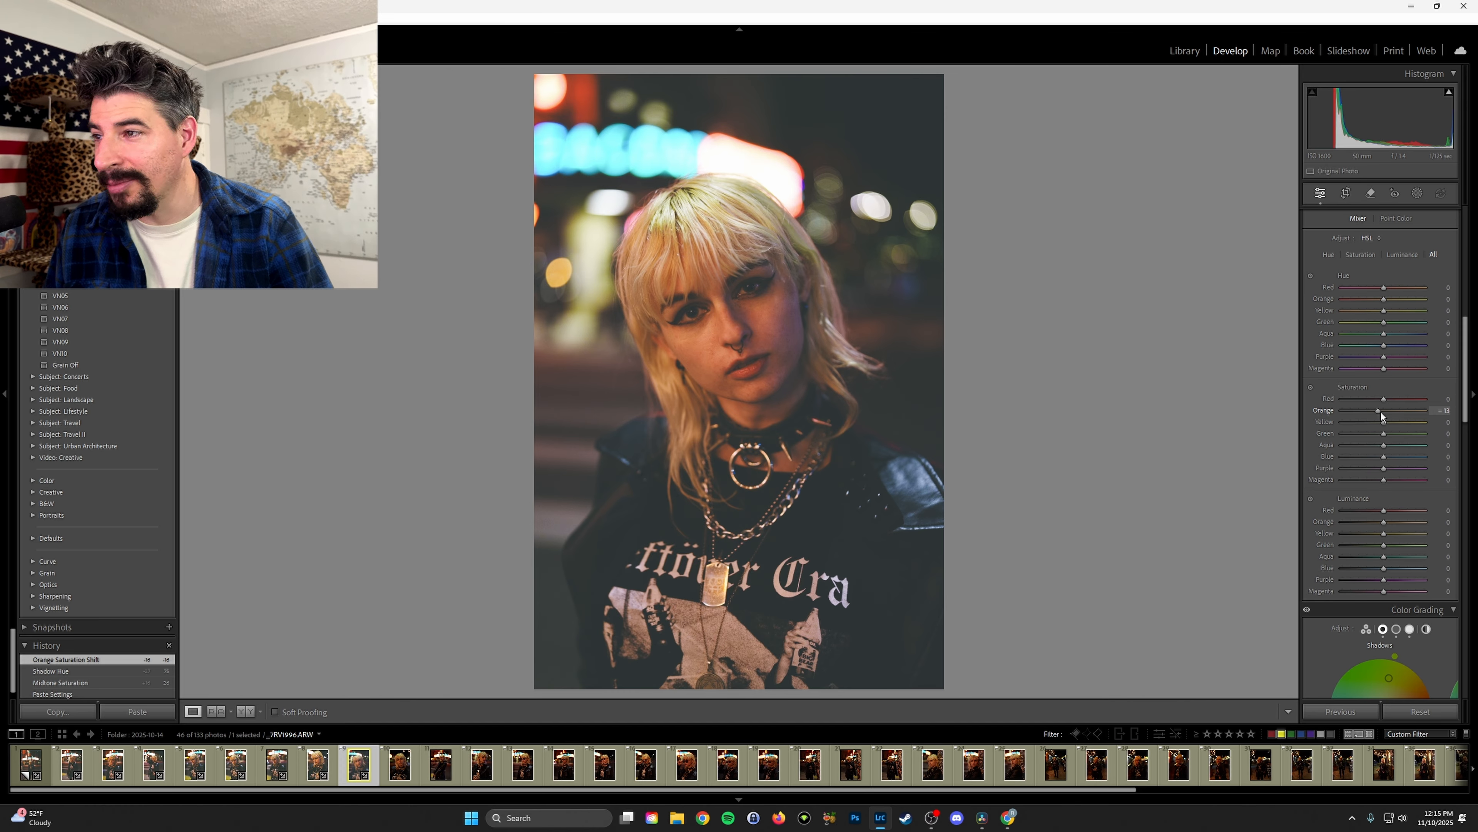
drag(1382, 416, 1381, 416)
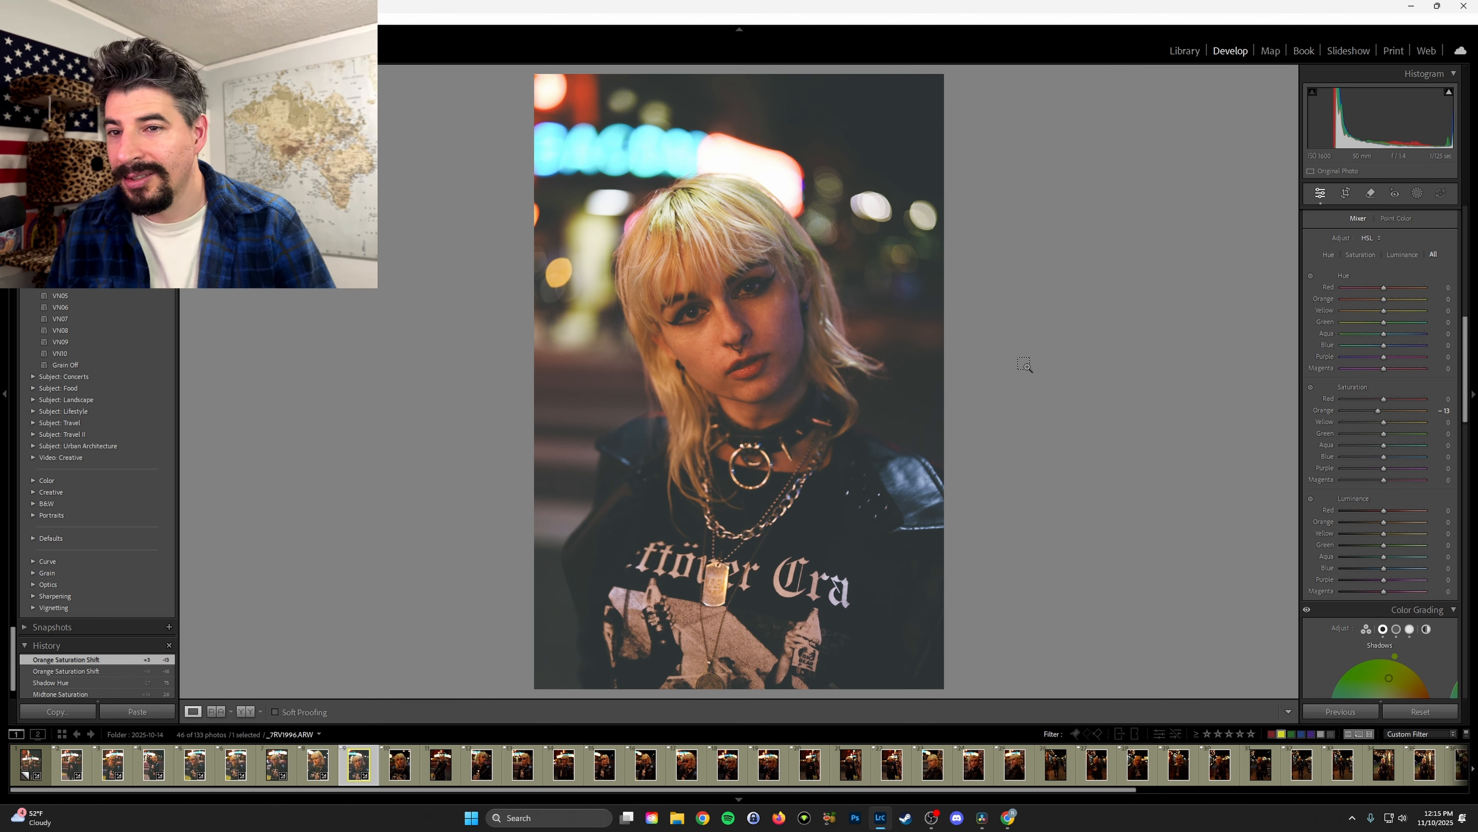
- Copy the develop settings of _7RV1996.ARW, paste them onto _7RV1998.ARW, and fine-tune that photo's exposure
key(ctrl+shift+c)
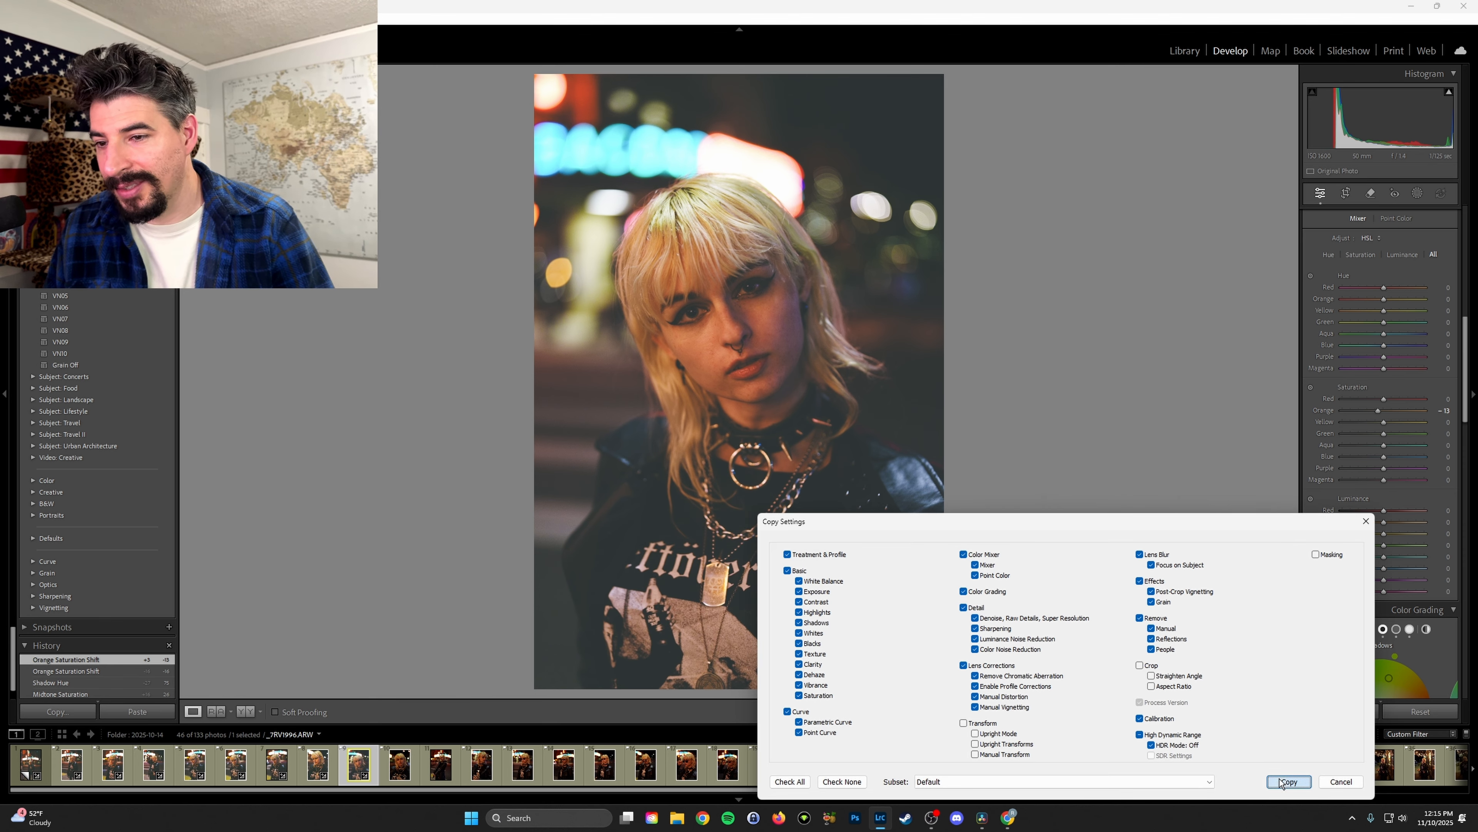
click(1288, 781)
key(Right)
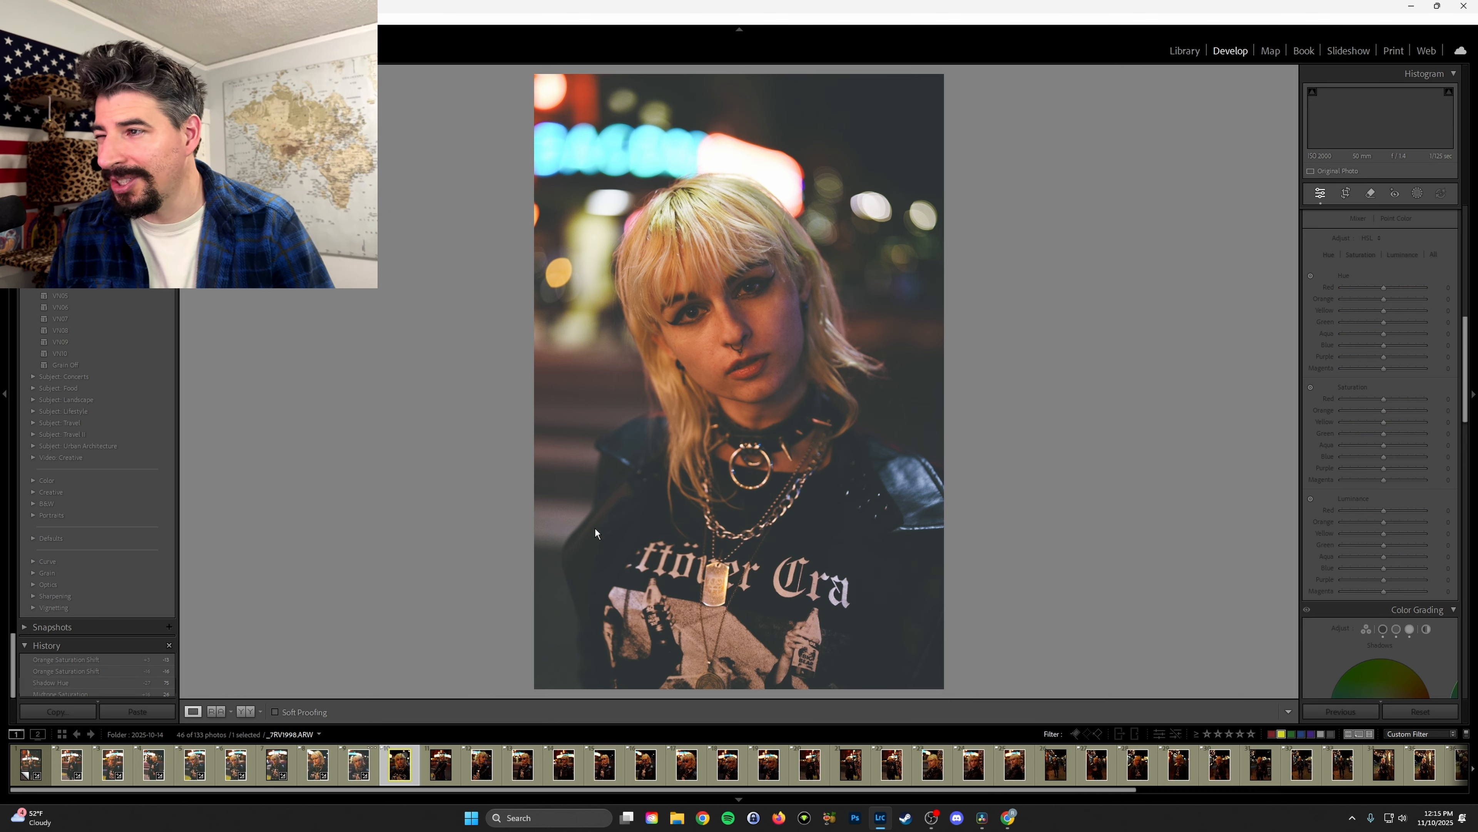
key(ctrl+shift+v)
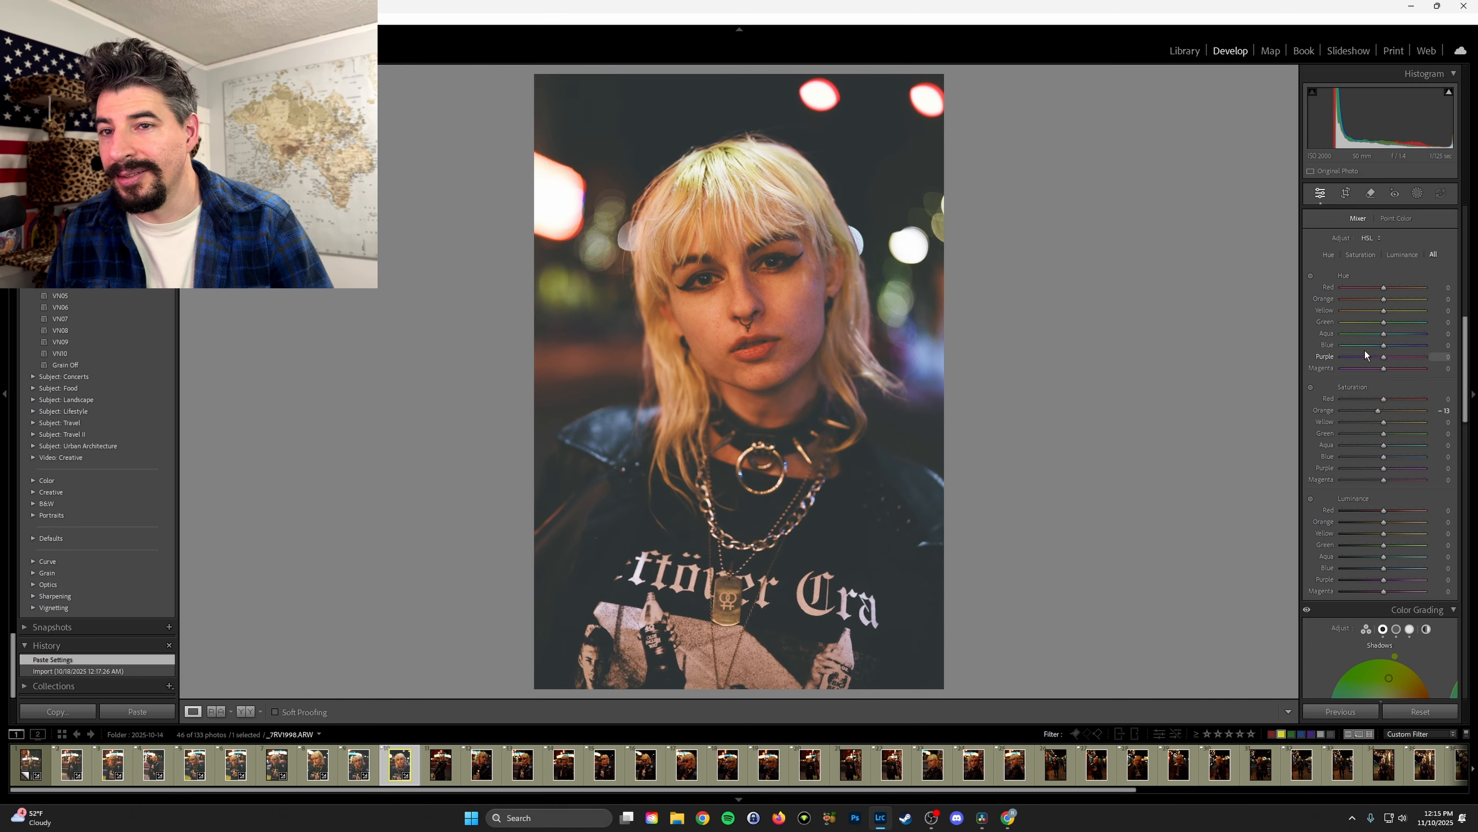
scroll(1390, 326, up, 10)
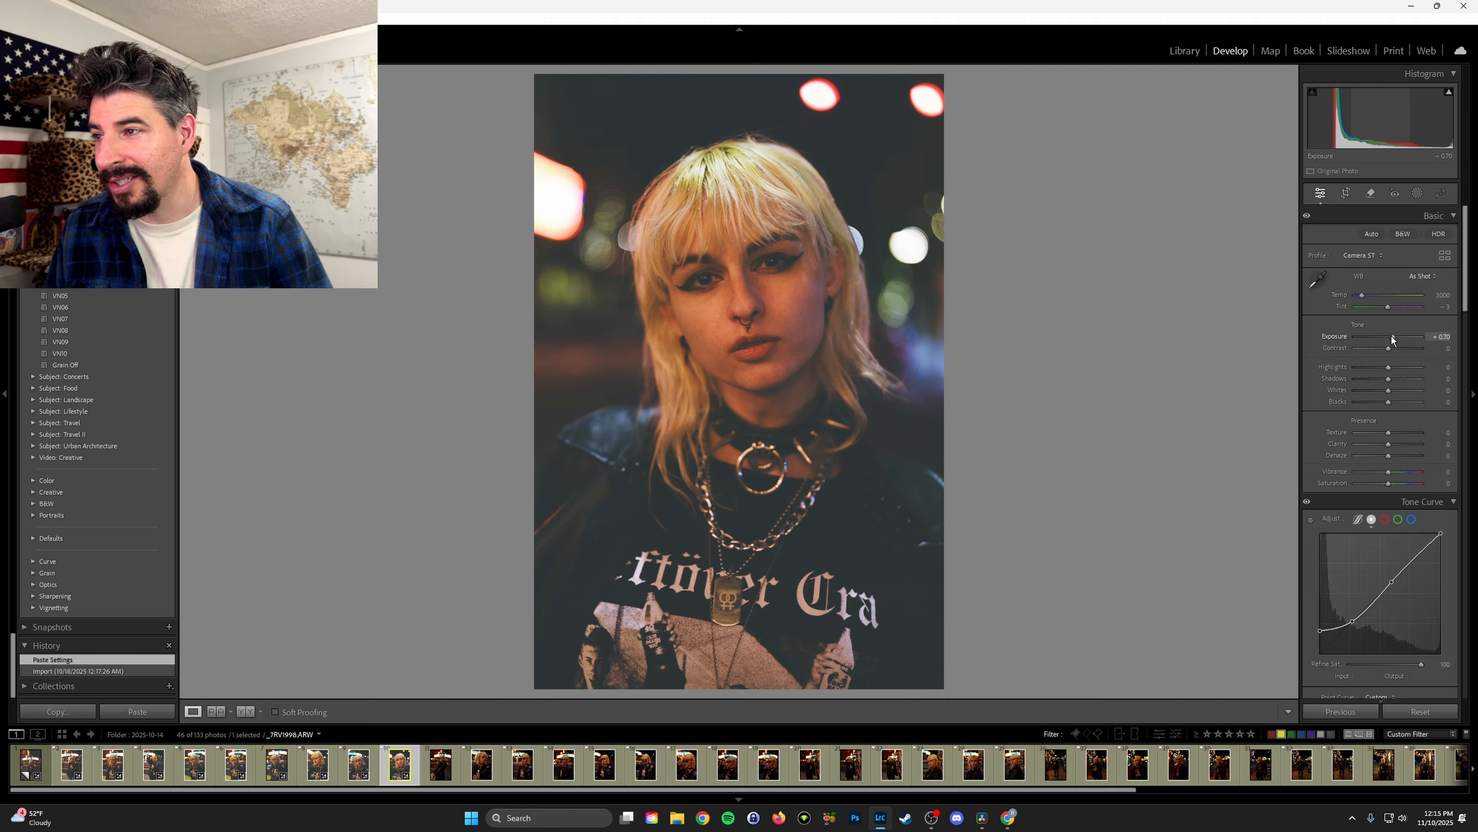
drag(1391, 336, 1394, 338)
- Paste the copied settings onto _7RV2005.ARW, _7RV2007.ARW and _7RV2015.ARW, setting the exposure of each to +0.88
click(424, 770)
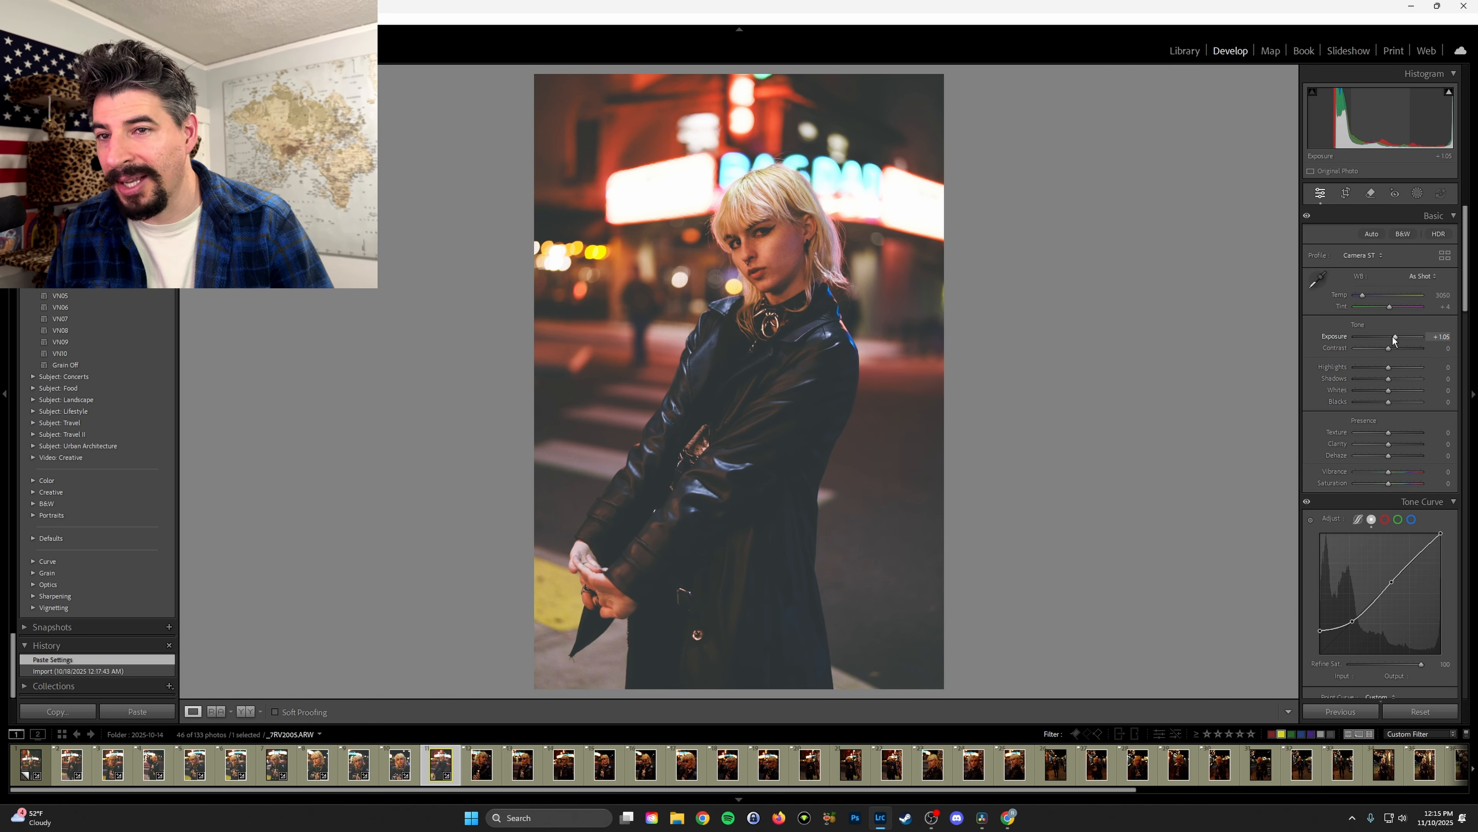
drag(1397, 339, 1395, 340)
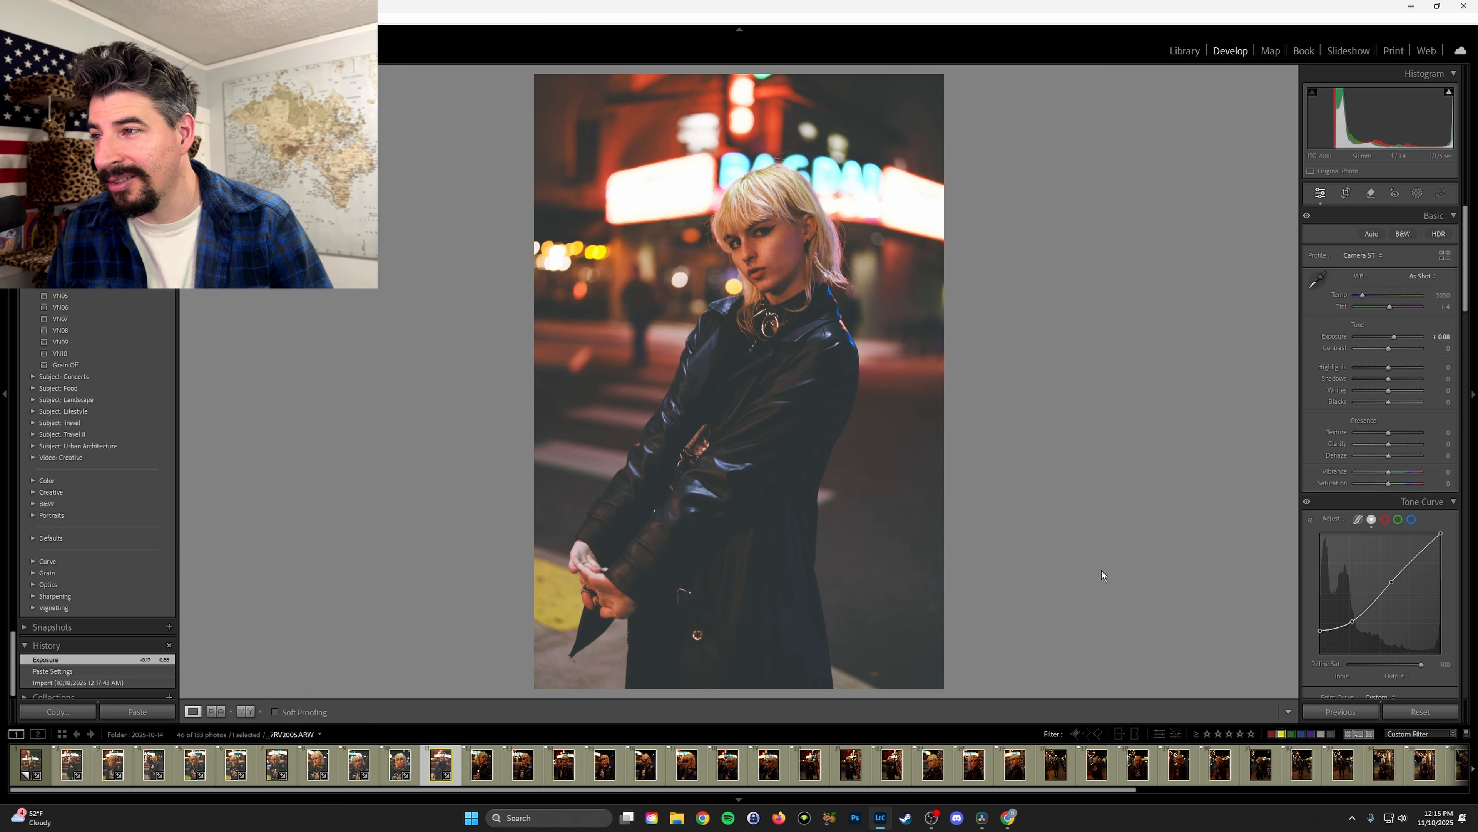
click(482, 763)
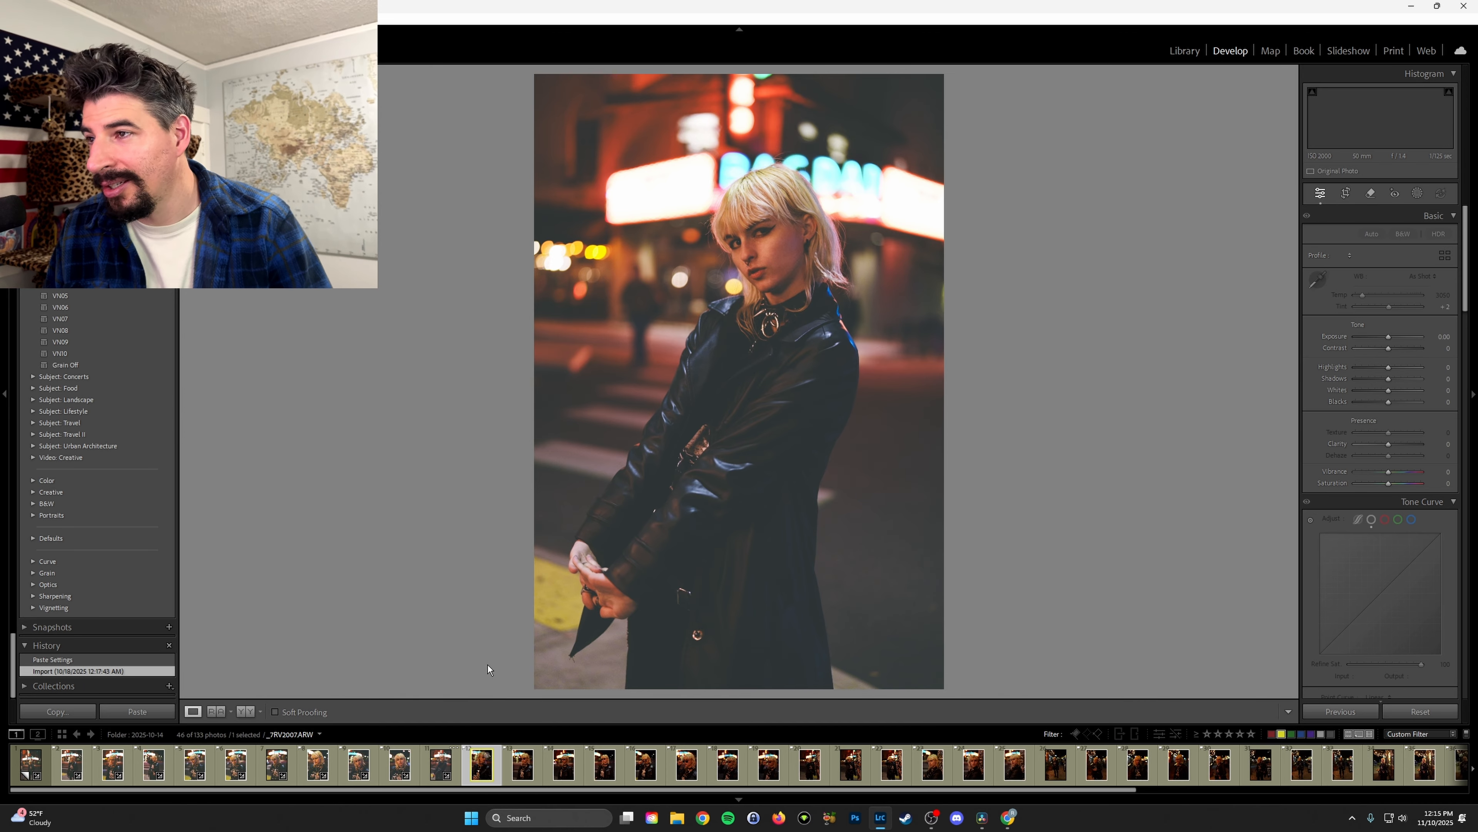
key(ctrl+shift+v)
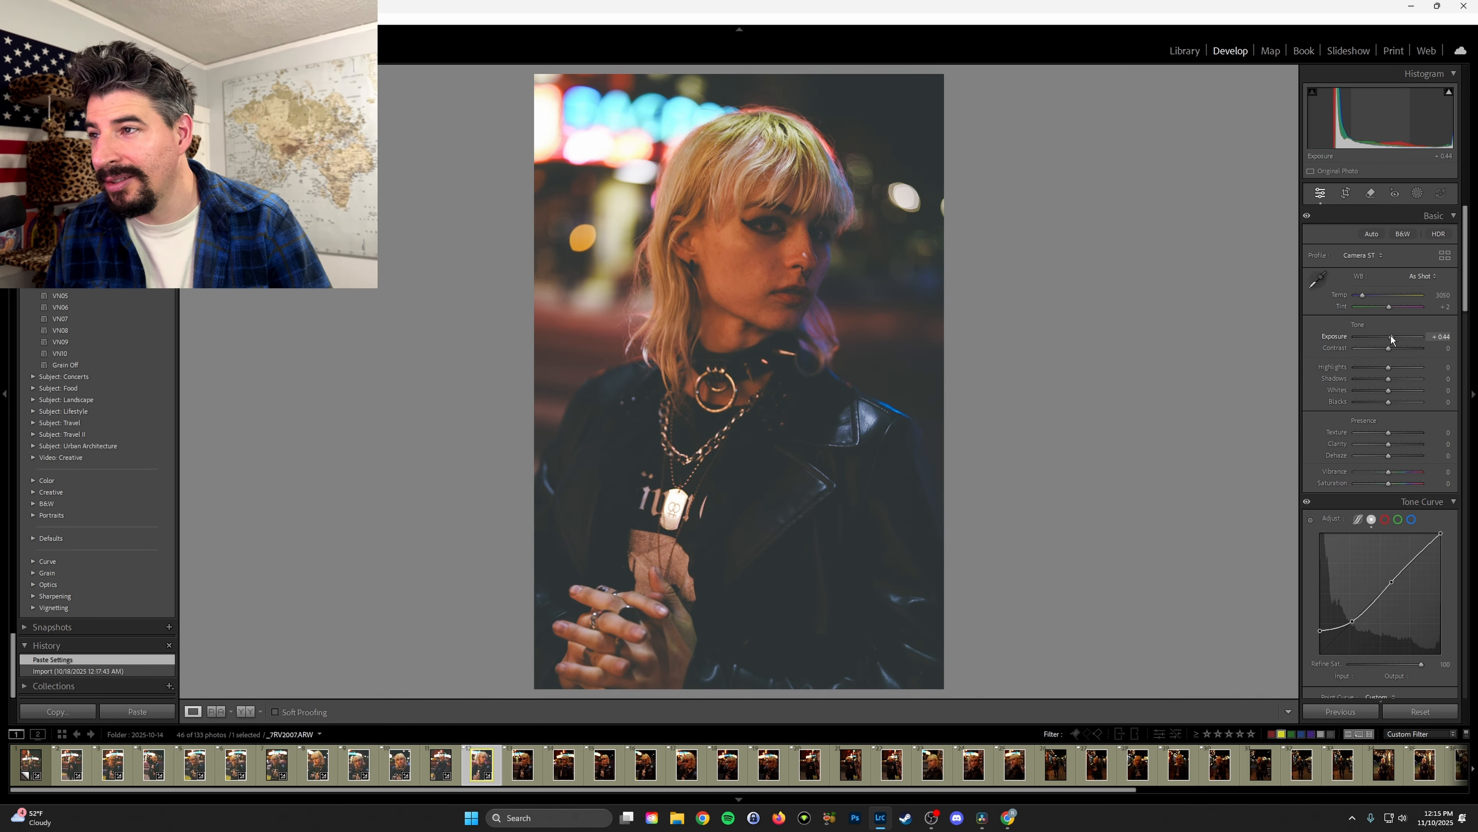
drag(1390, 336, 1394, 336)
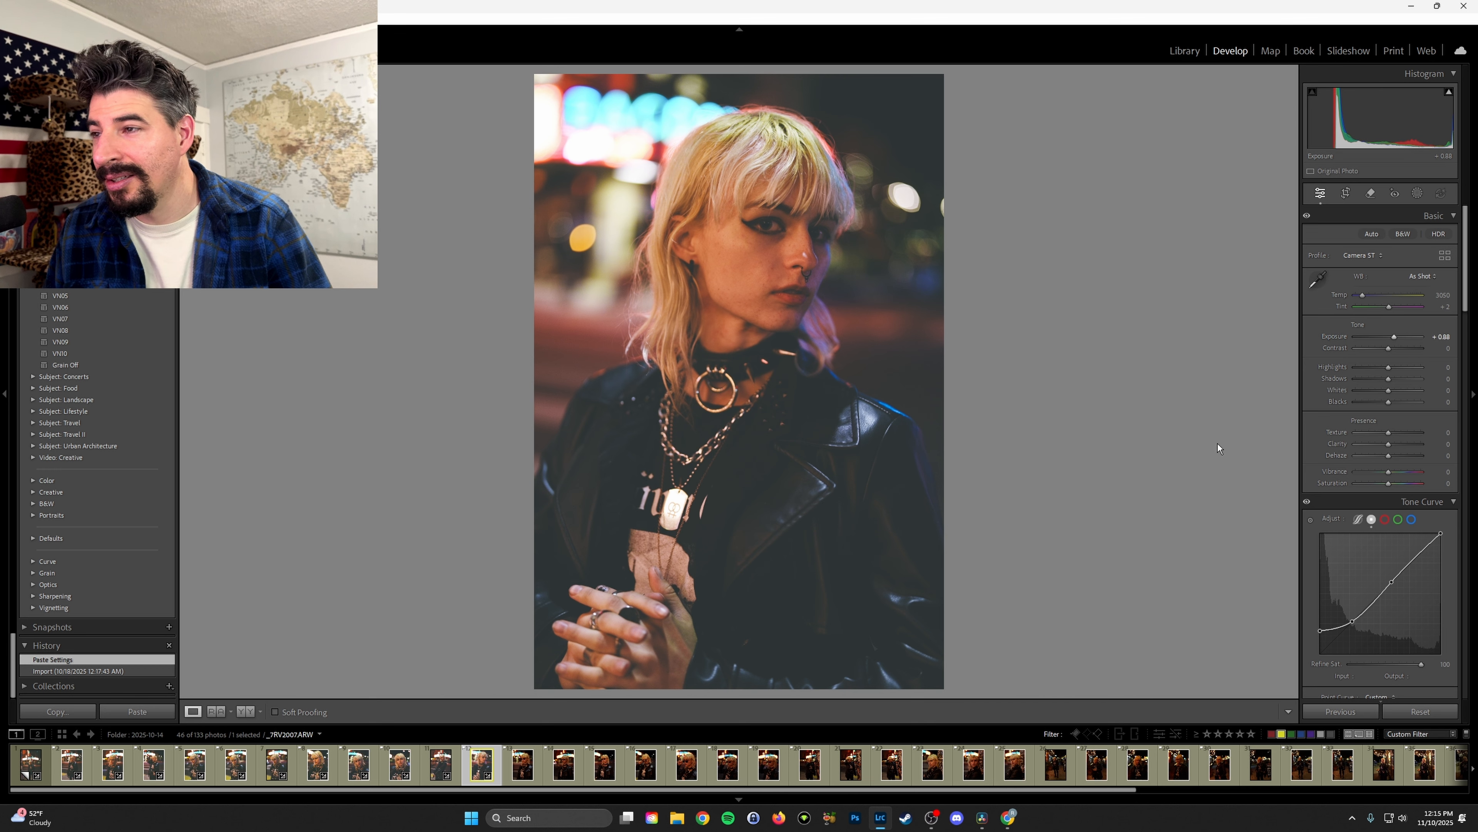
click(525, 776)
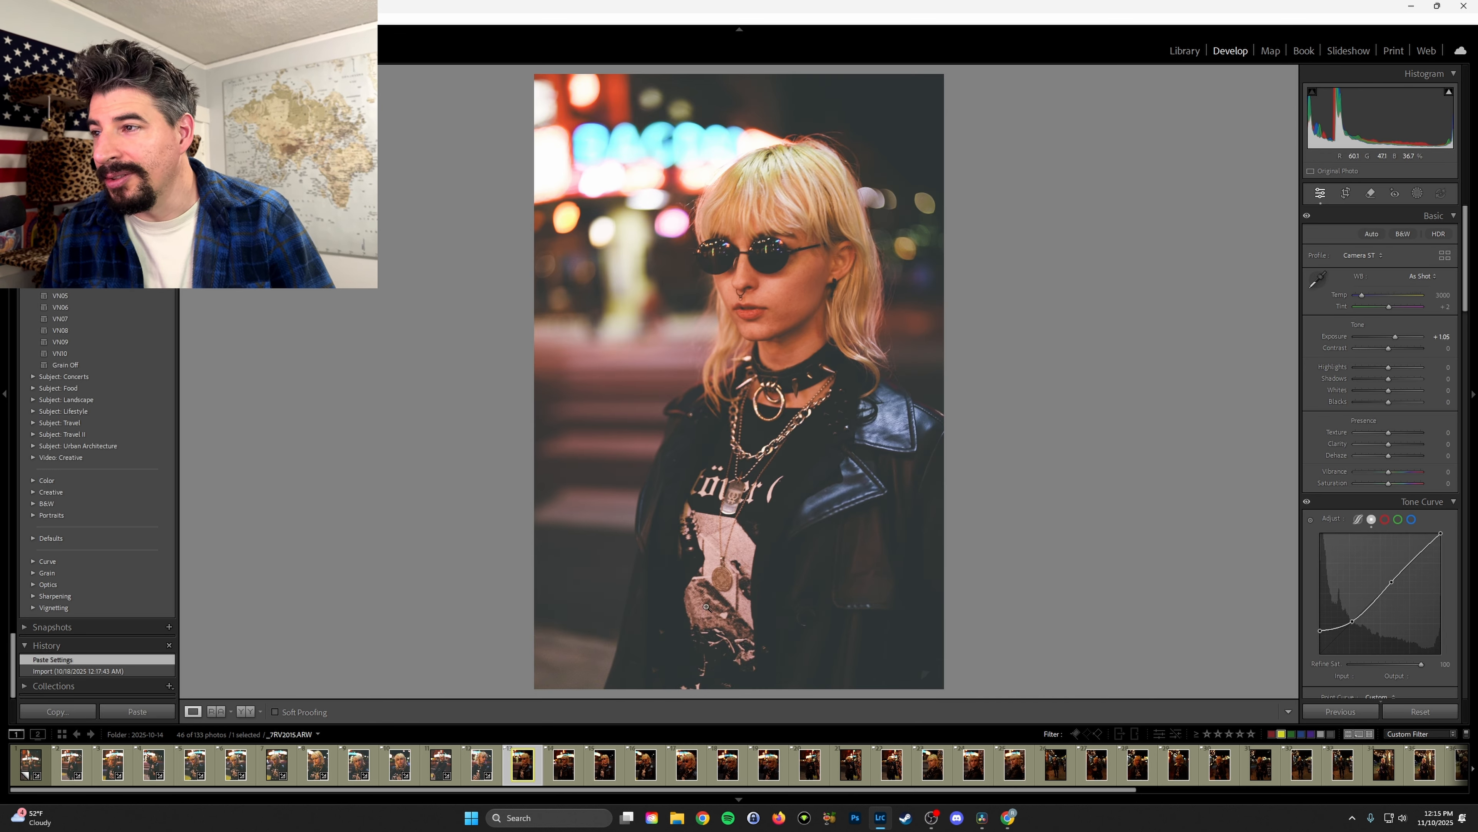
drag(1397, 336, 1395, 336)
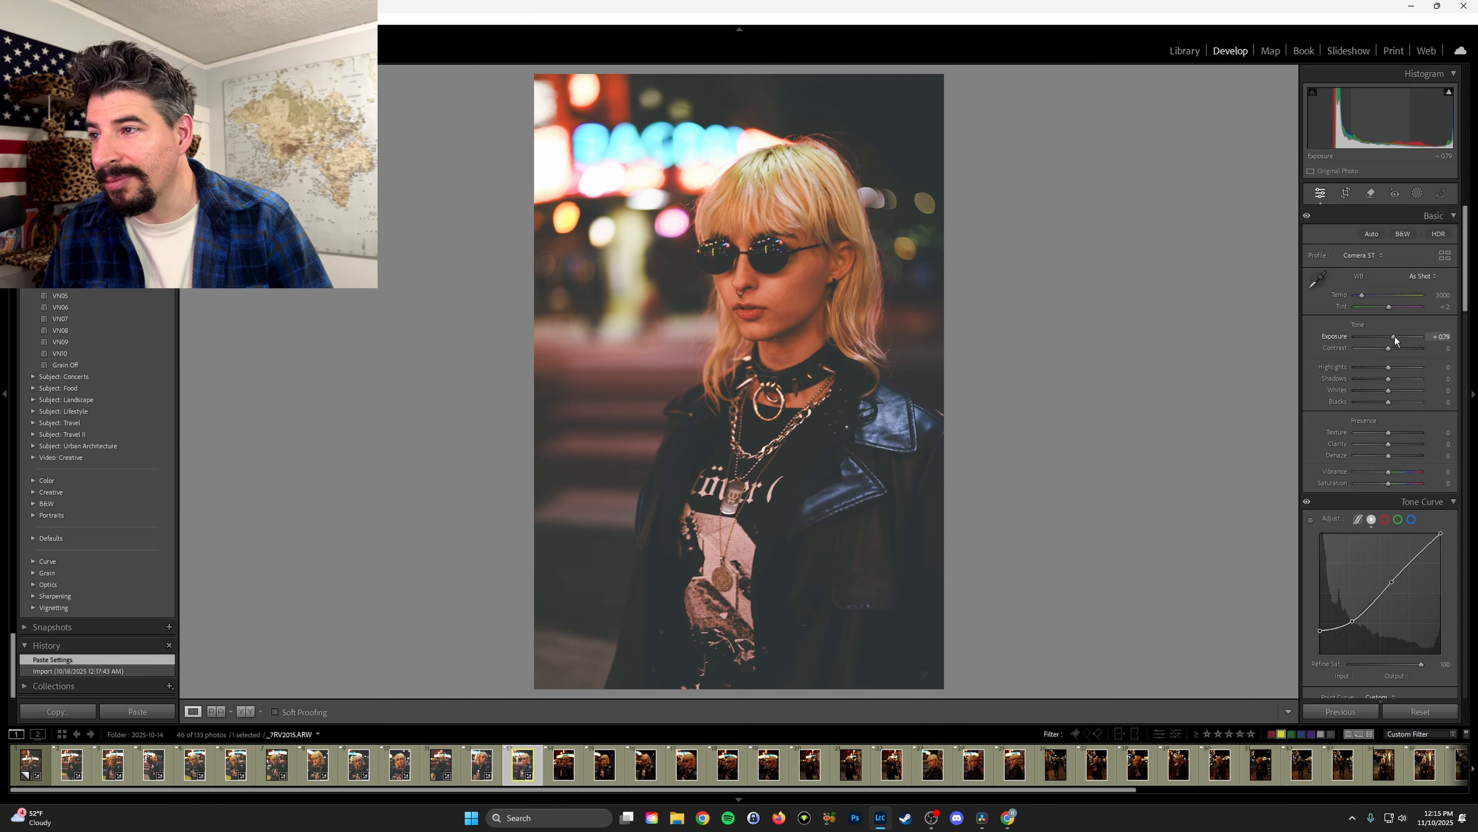
- Copy the develop settings of _7RV2015.ARW and paste them onto _7RV2016.ARW and _7RV2018.ARW
key(ctrl+shift+c)
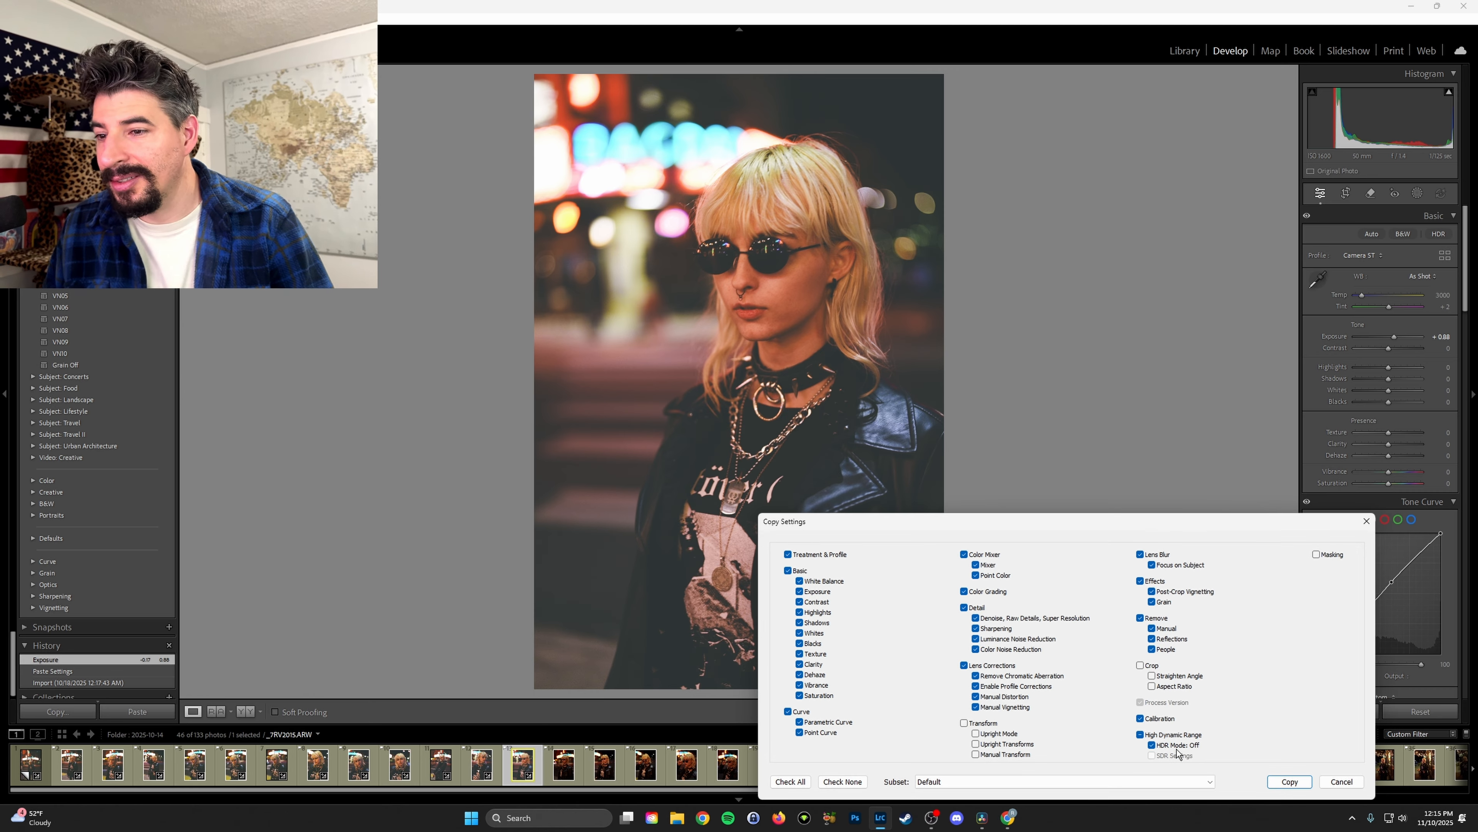
click(1289, 781)
click(553, 769)
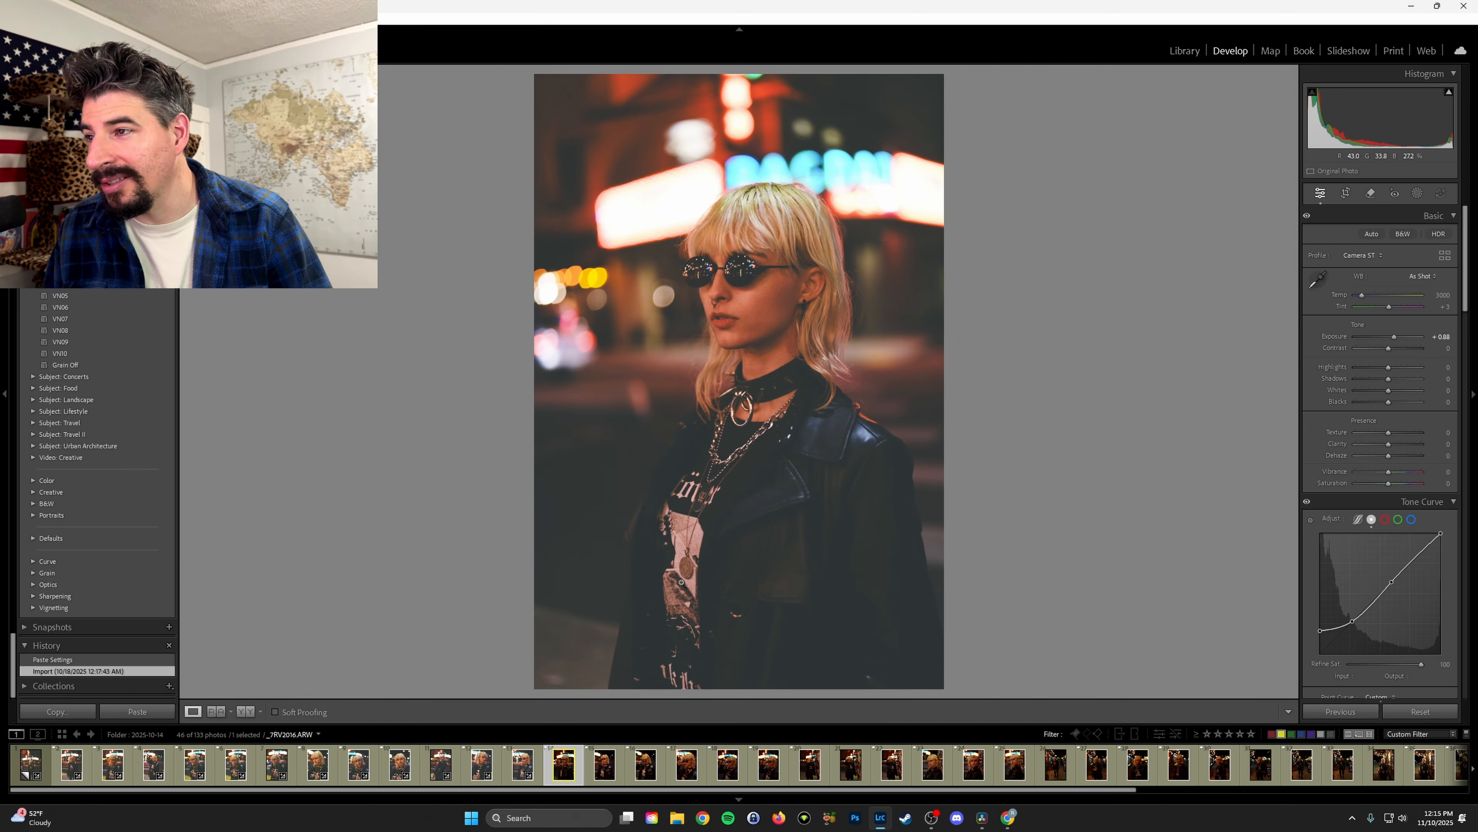
click(608, 767)
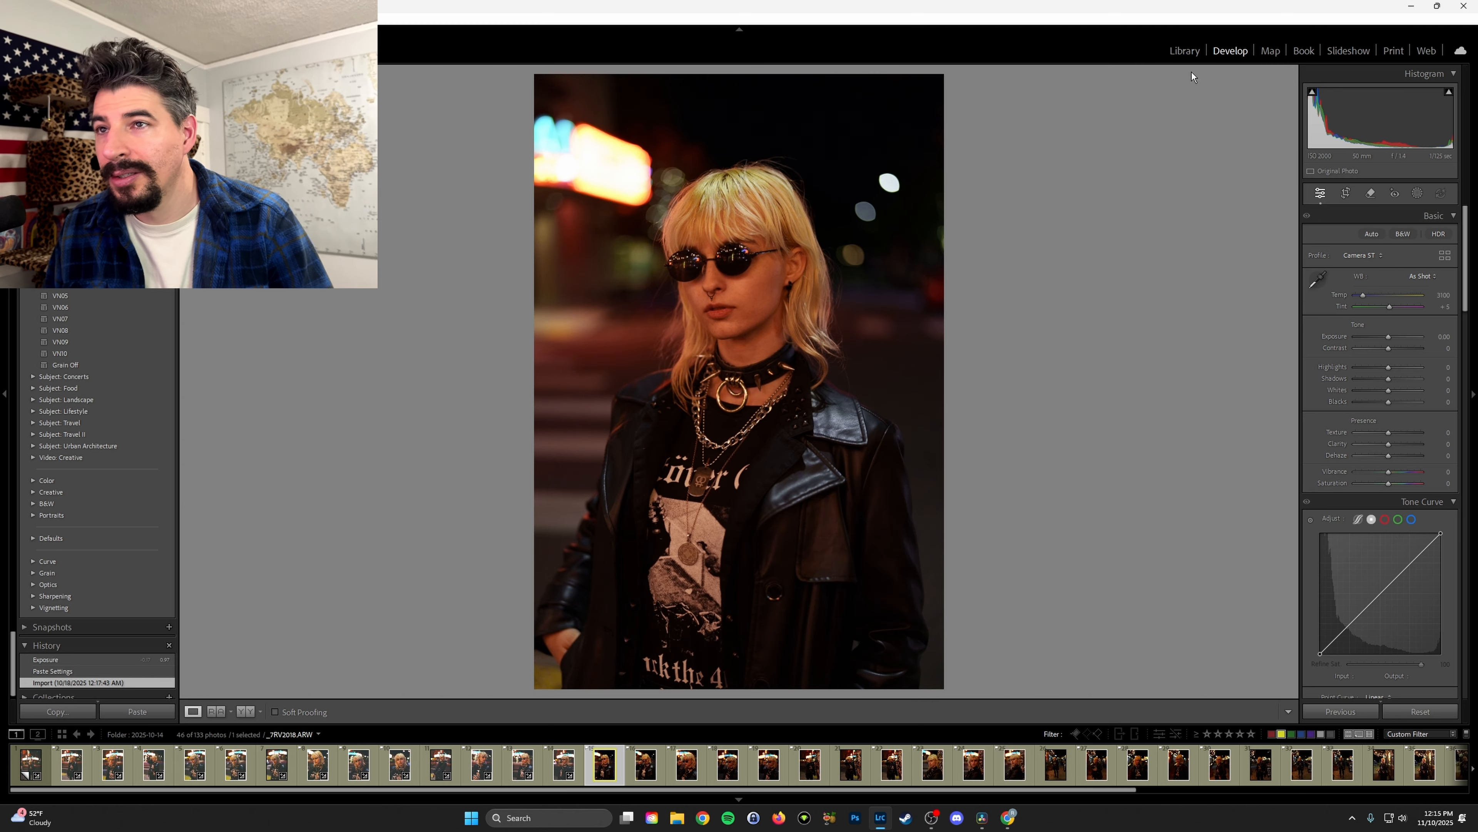
key(ctrl+v)
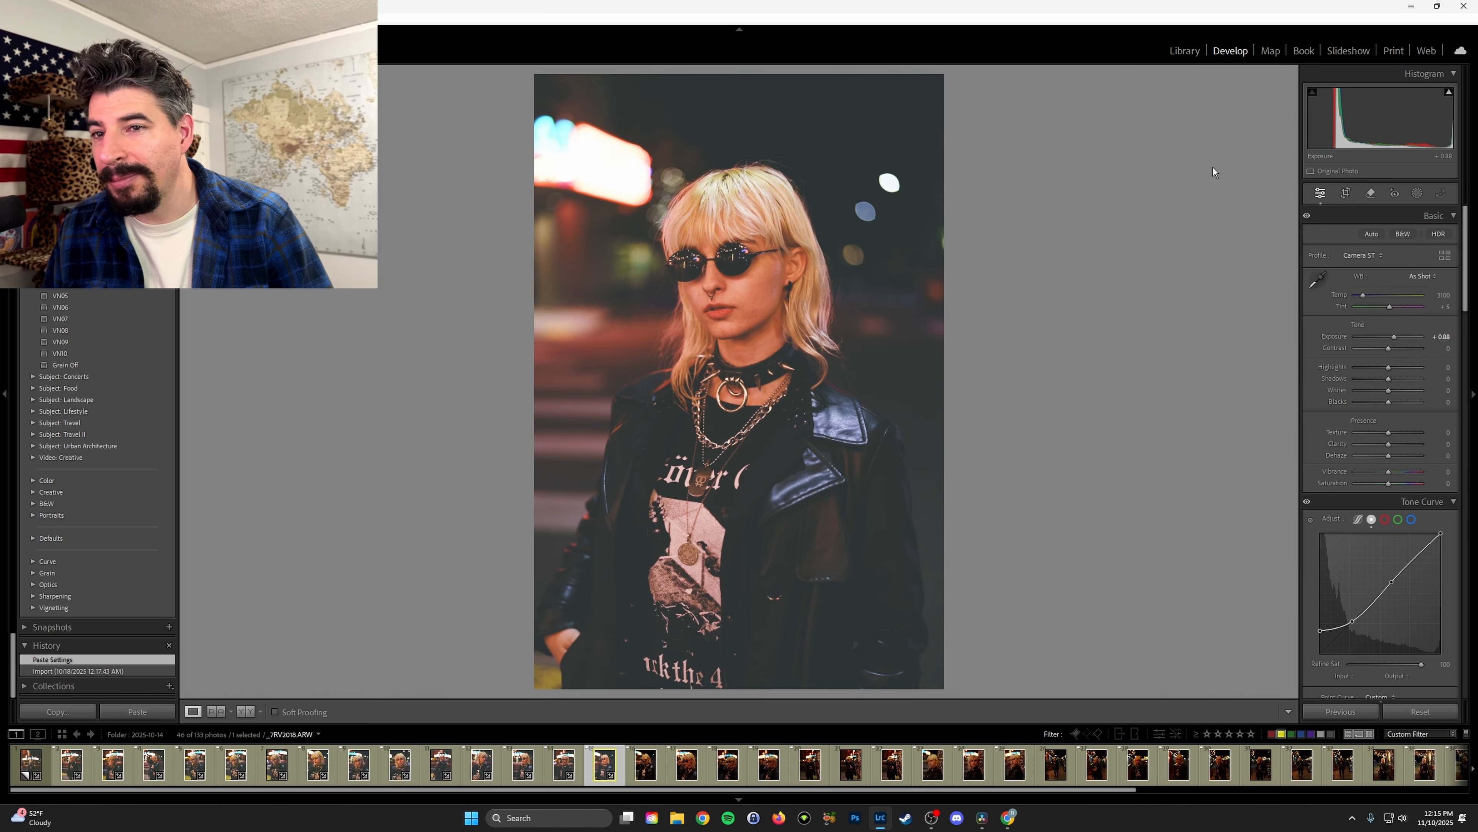
- Paste the copied settings onto the next four photos, from _7RV2019.ARW through _7RV2023.ARW
click(1190, 52)
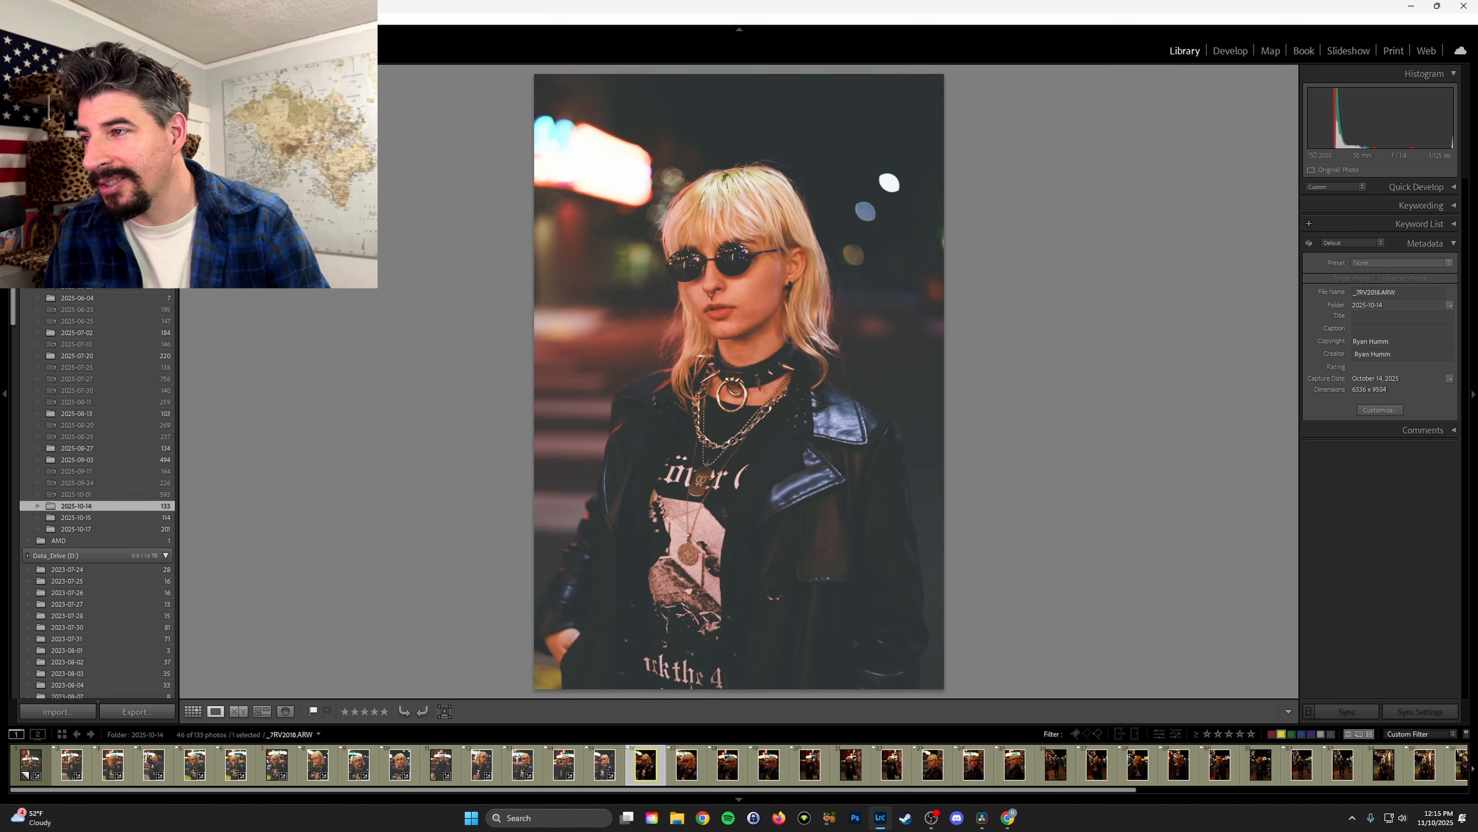
key(Right)
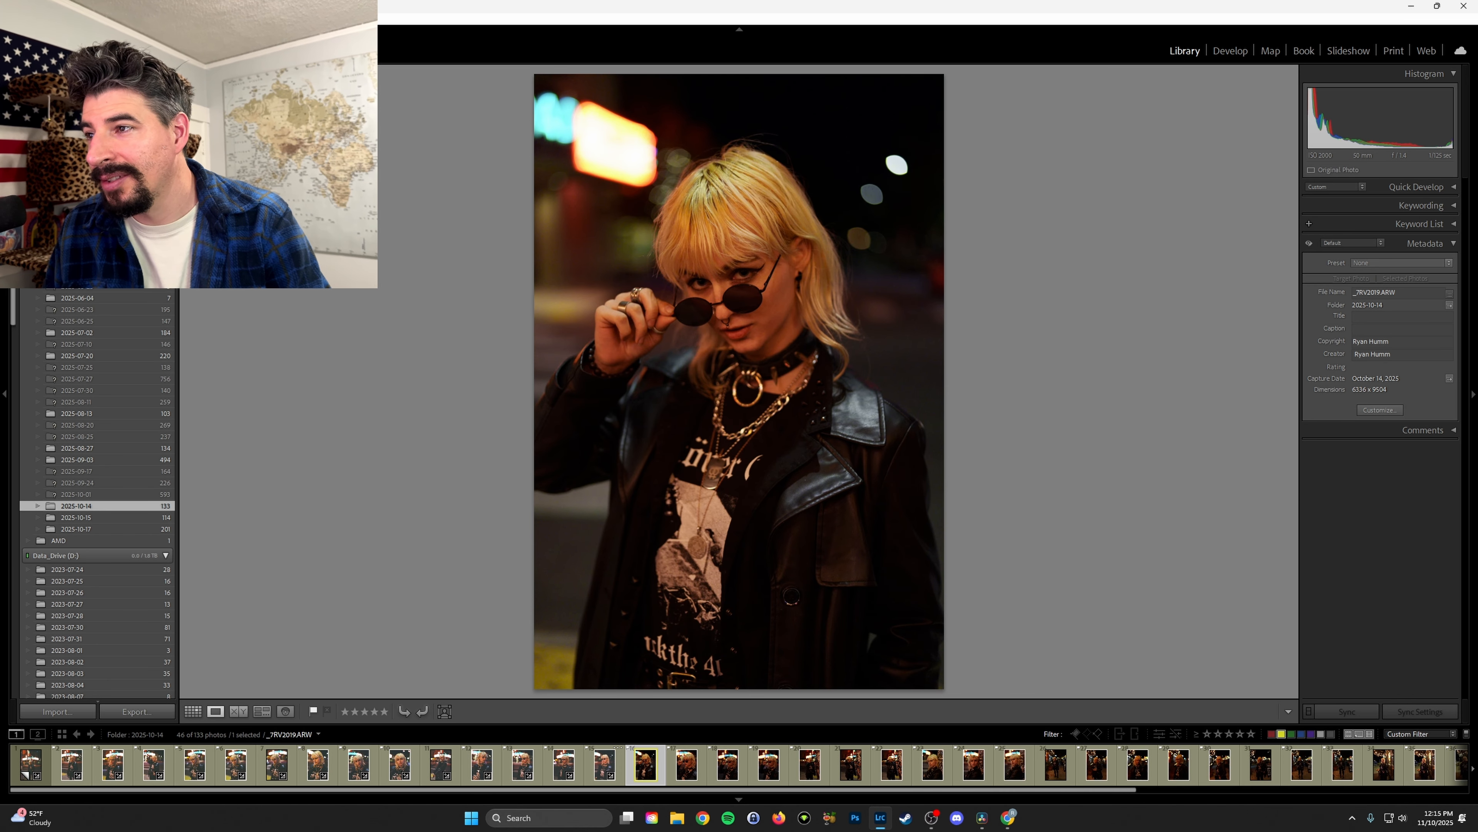
click(1230, 51)
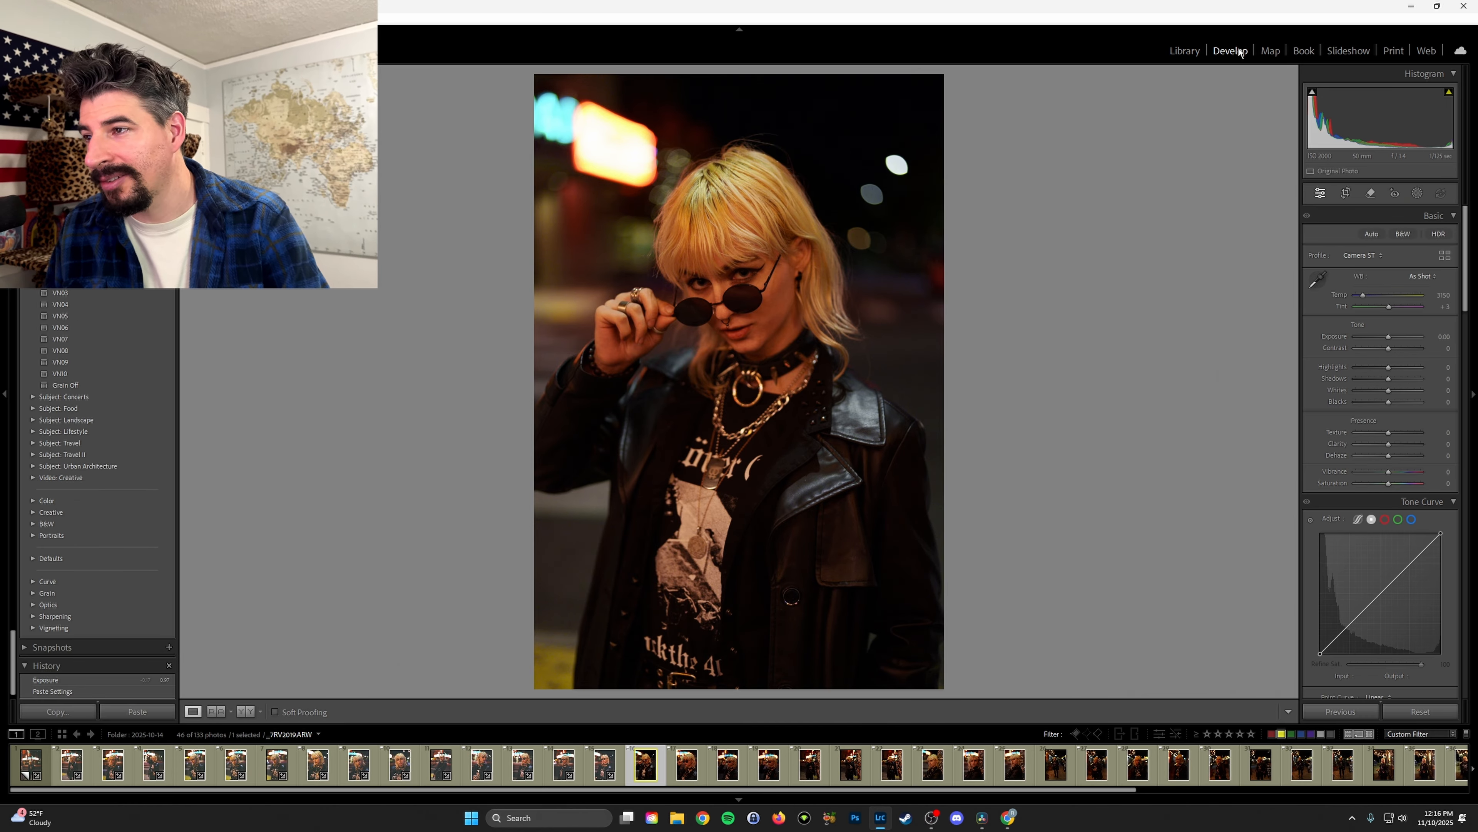
key(ctrl+shift+v)
key(Right)
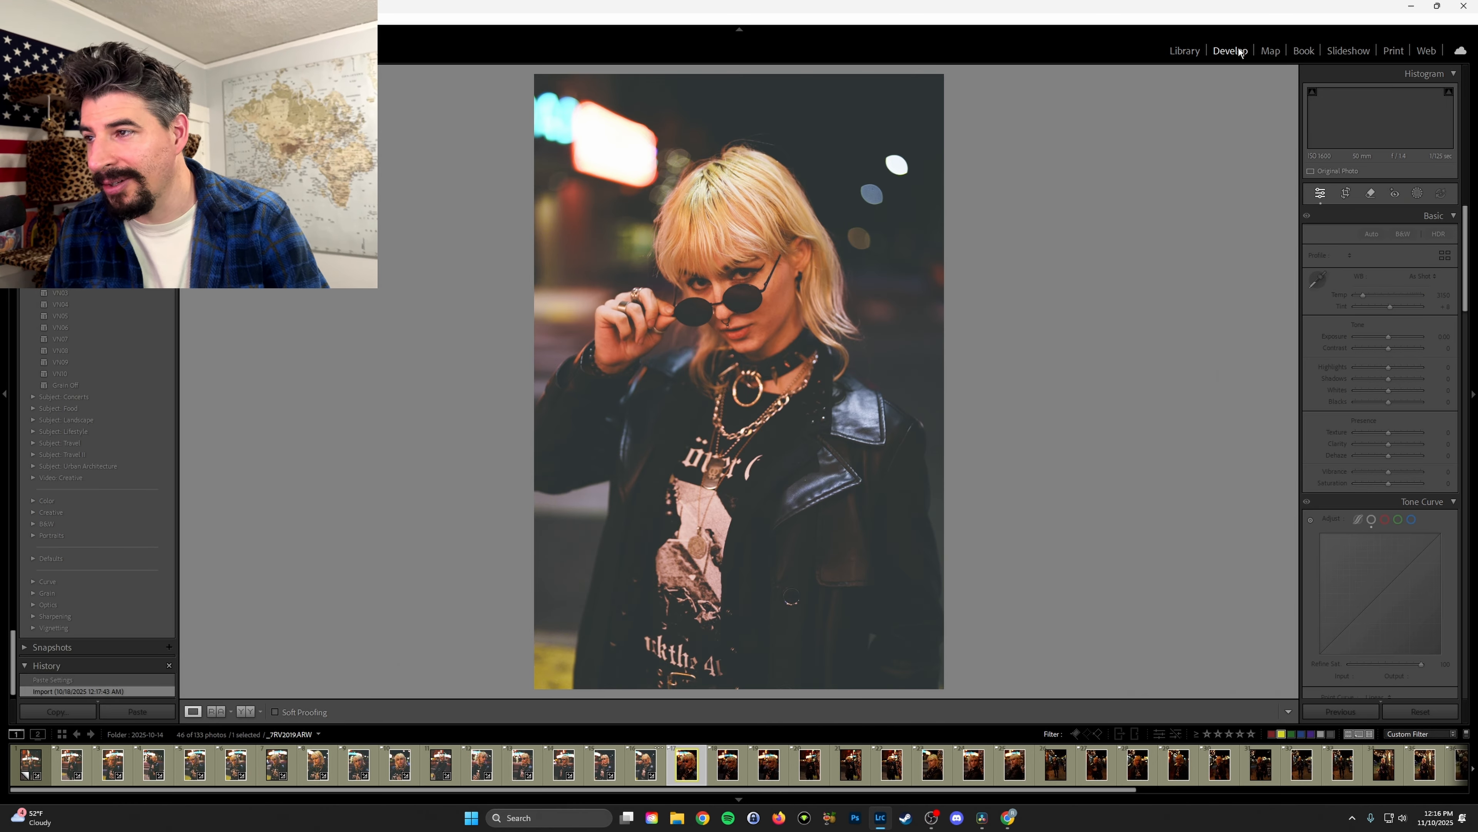
key(ctrl+shift+v)
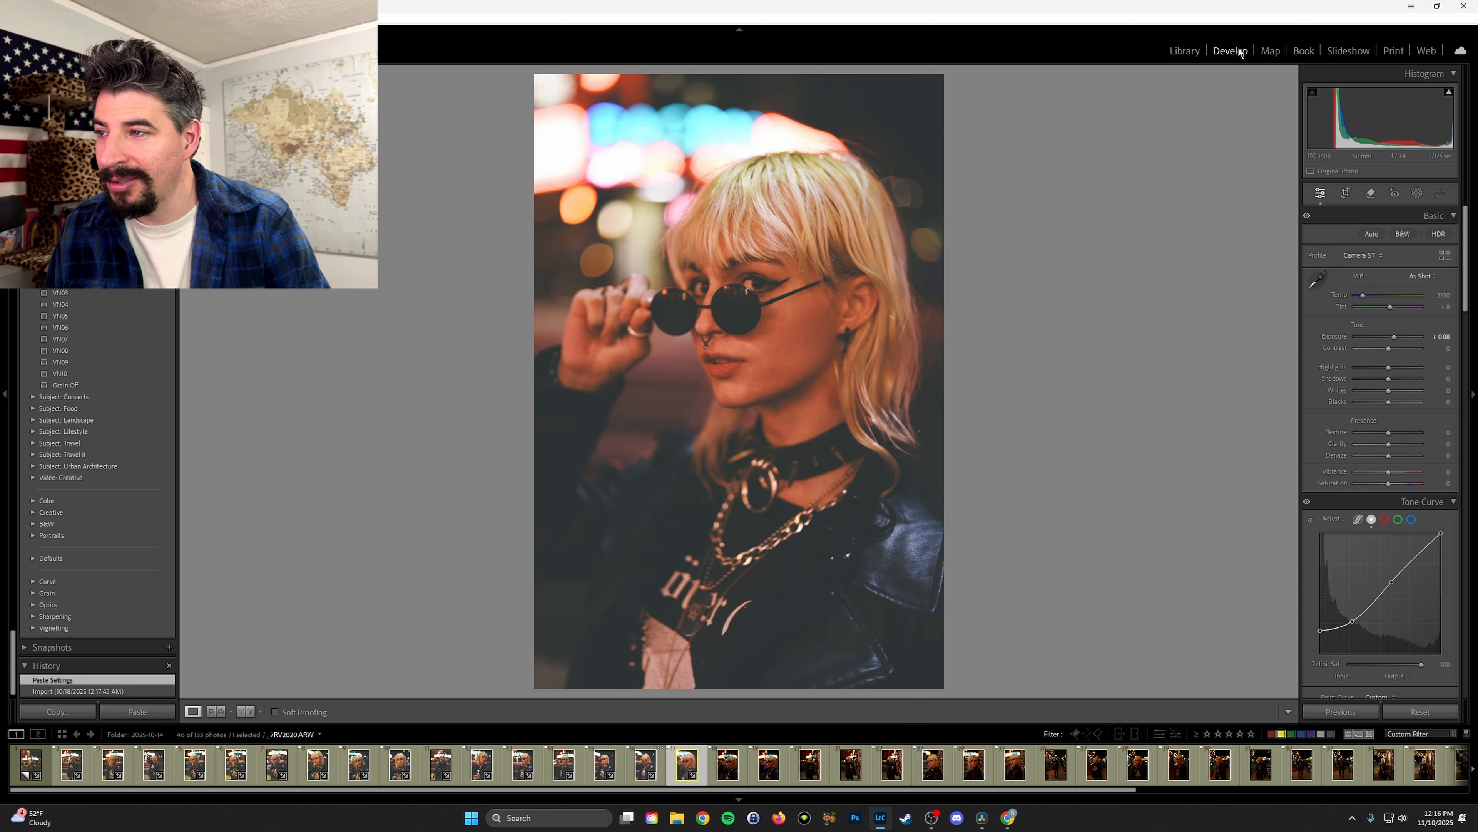
key(Right)
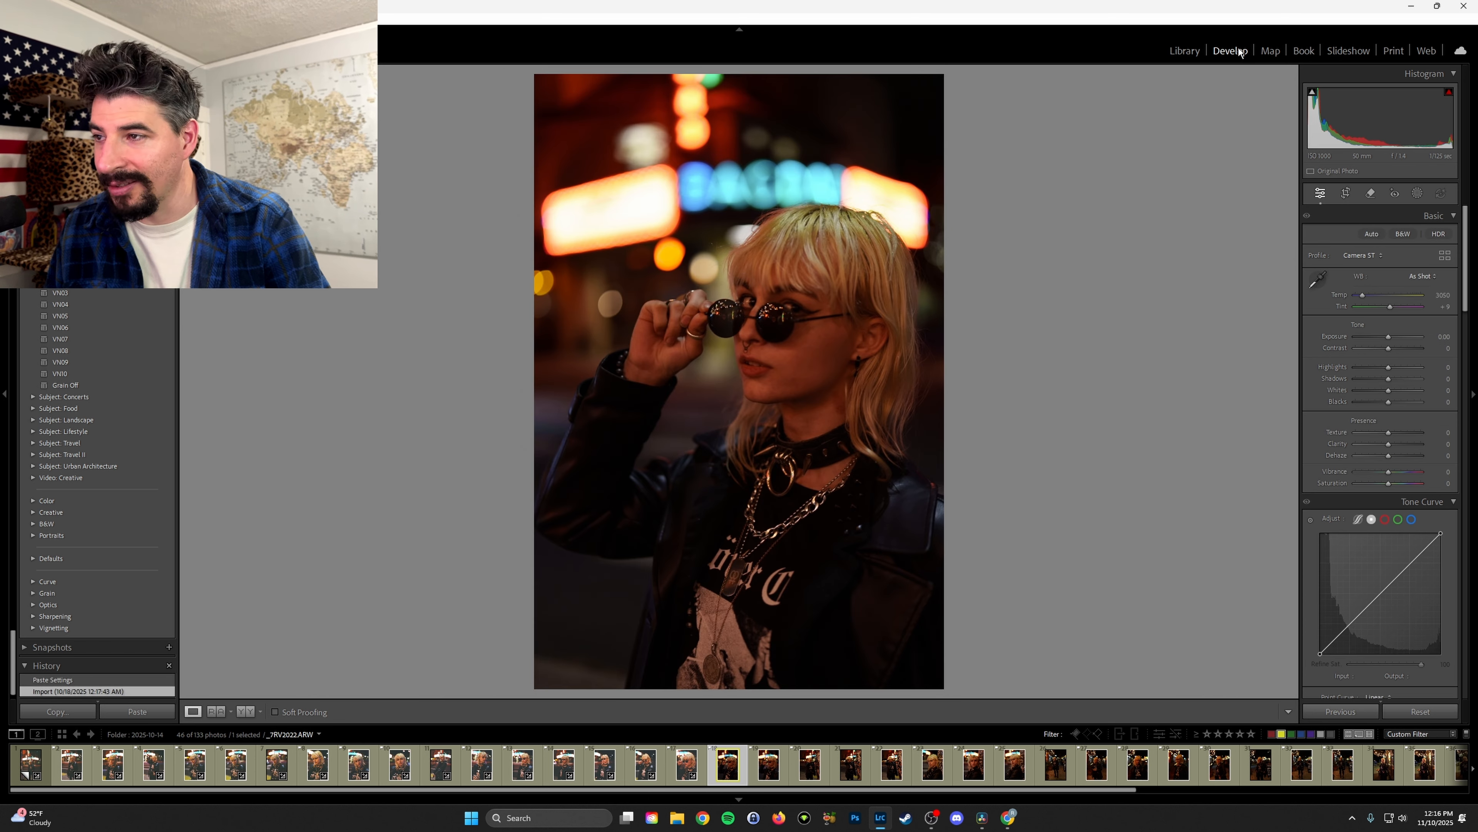
key(ctrl+shift+v)
key(Right)
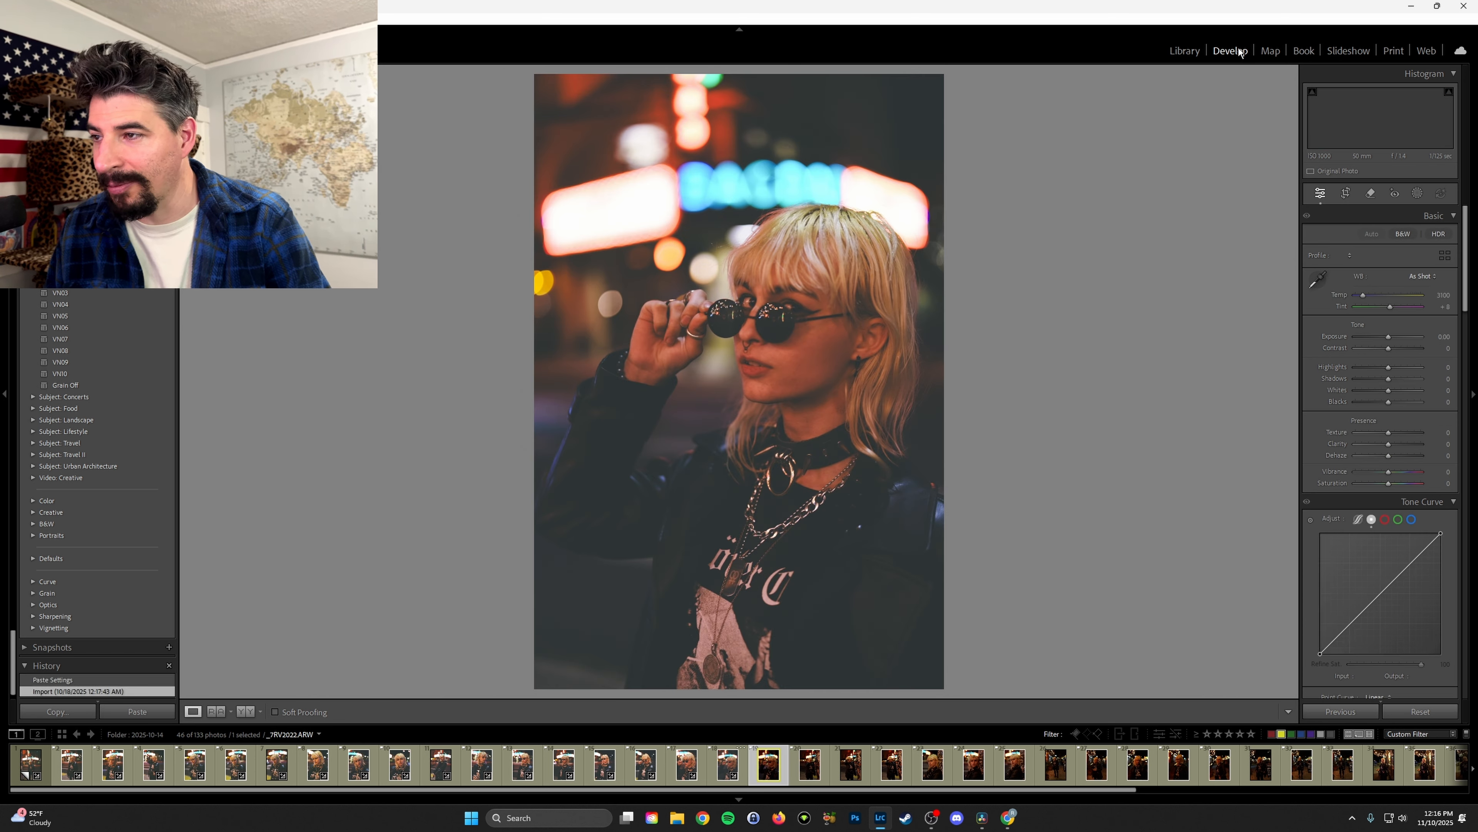
key(ctrl+shift+v)
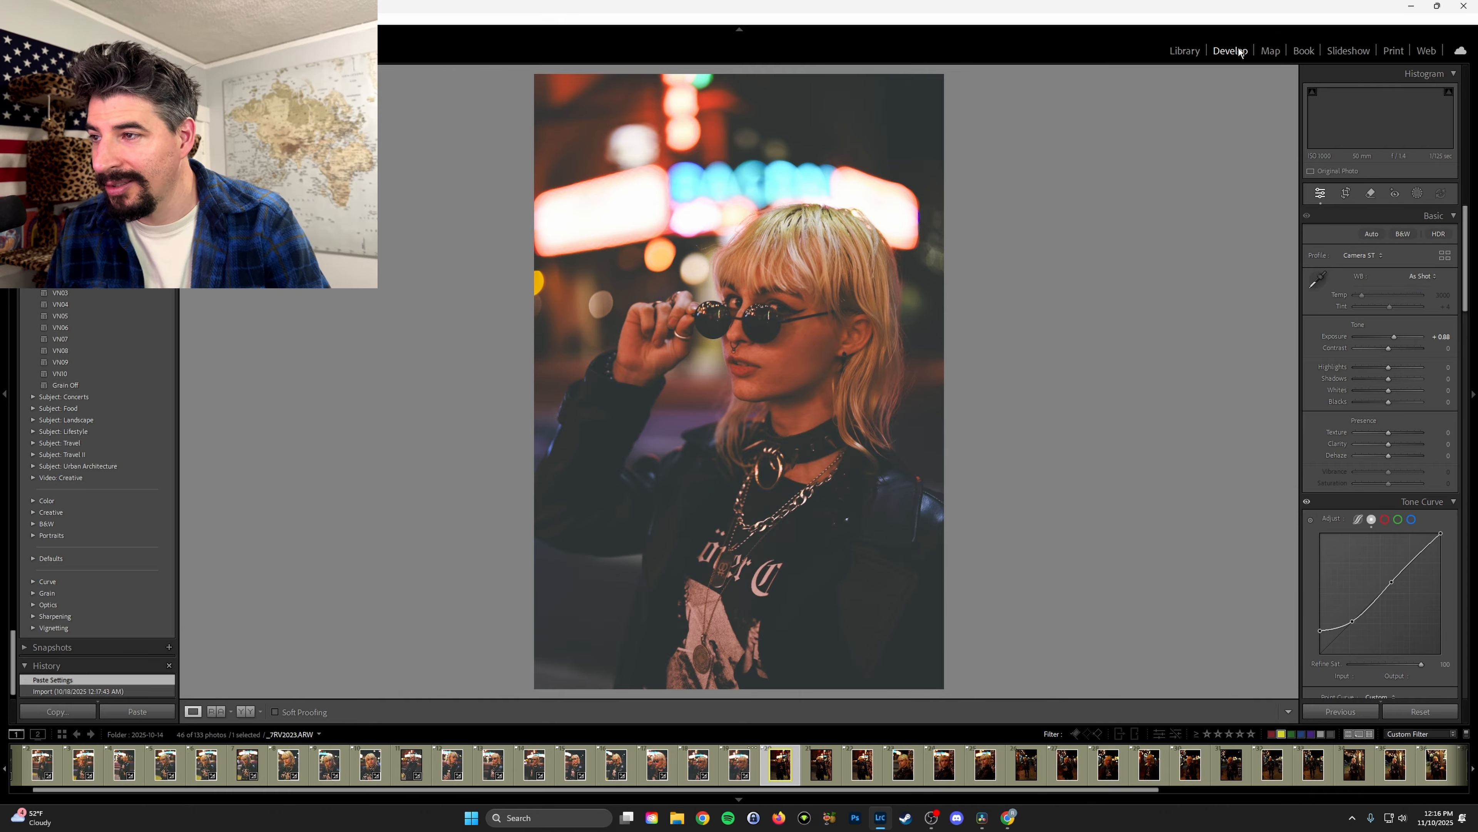
- Paste the copied settings onto the following four photos, from _7RV2025.ARW through _7RV2037.ARW
key(Right)
key(ctrl+shift+v)
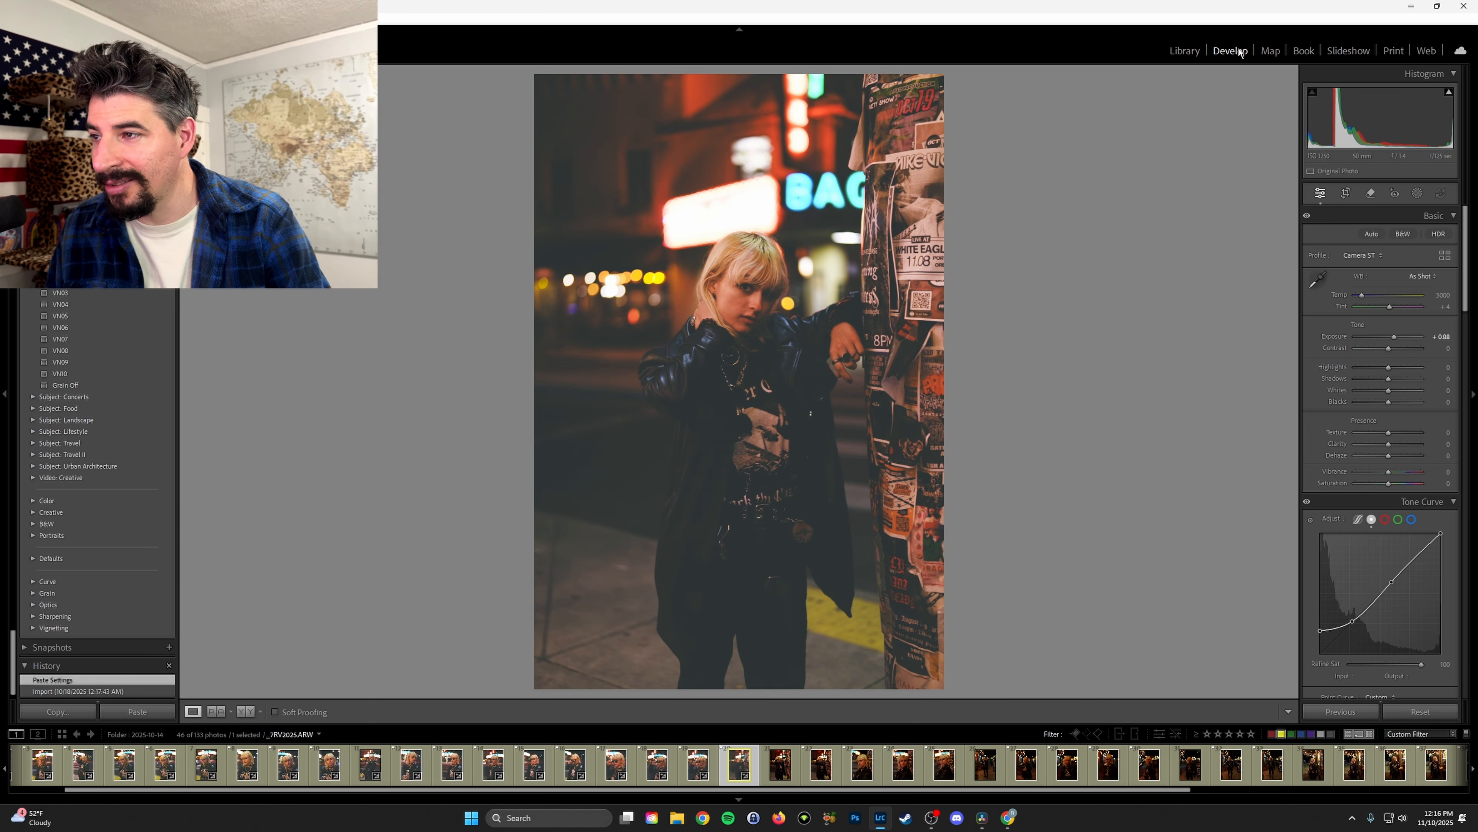
key(Right)
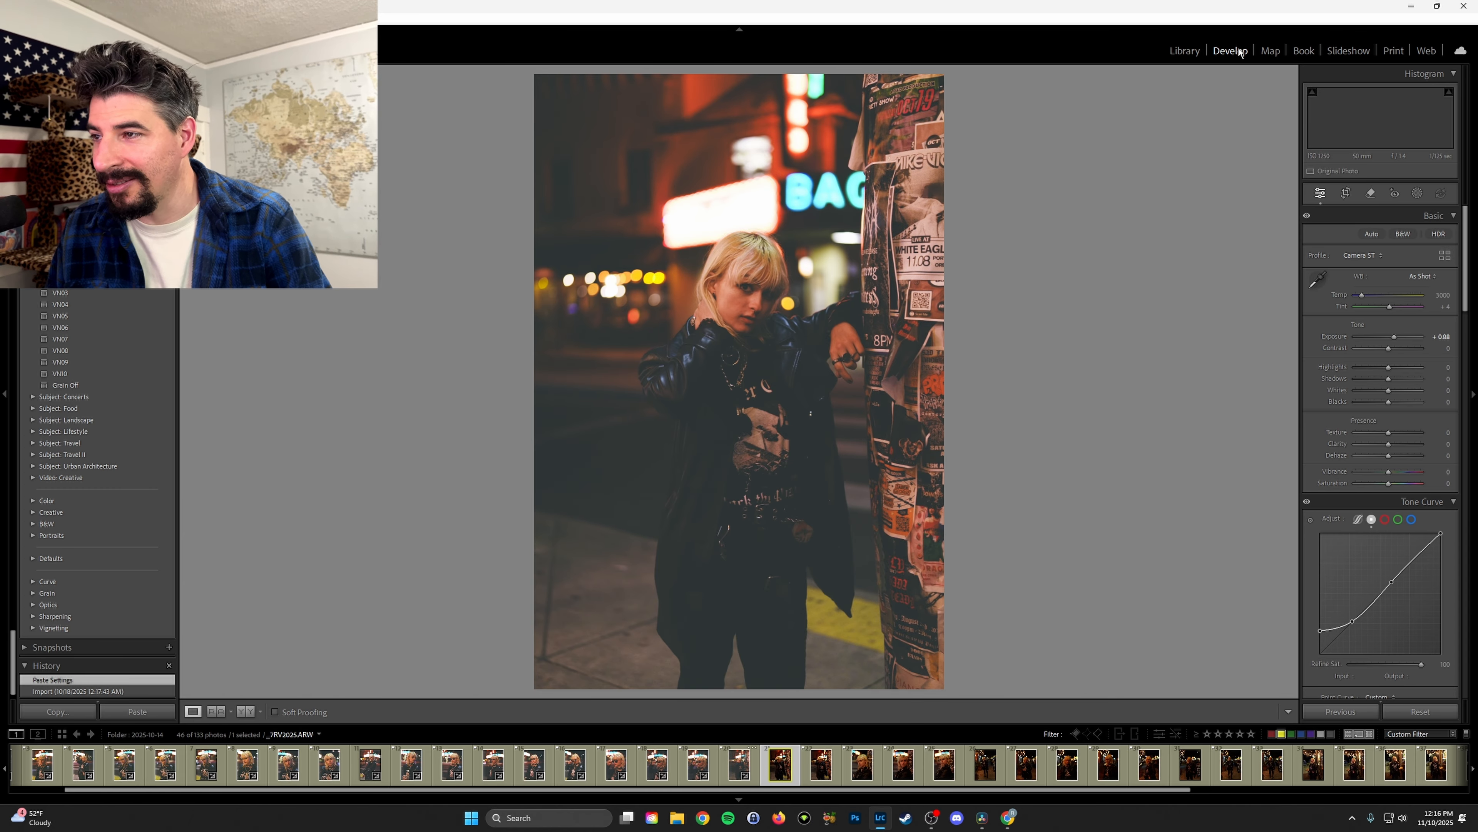
key(ctrl+shift+v)
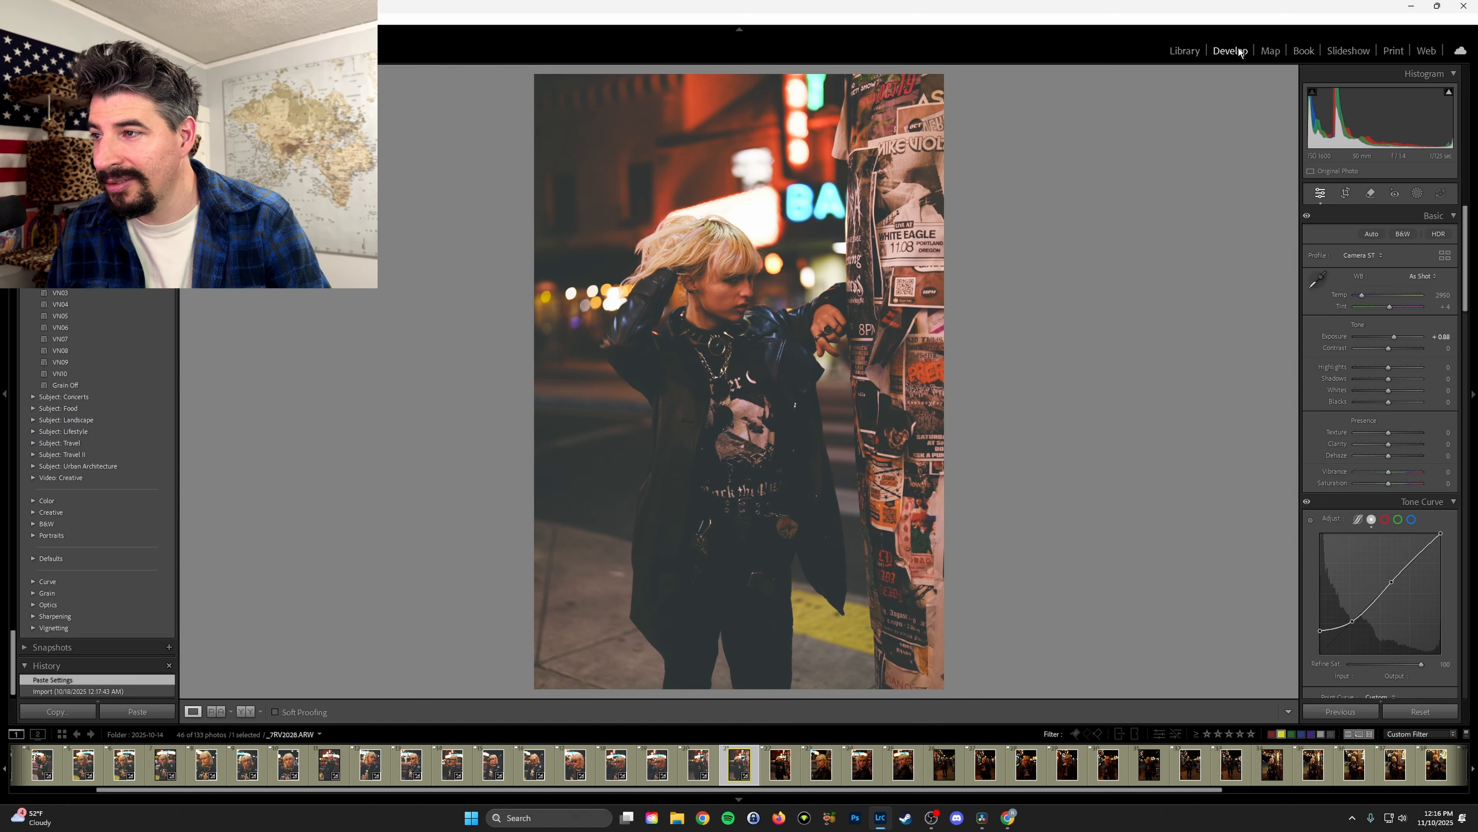
key(Right)
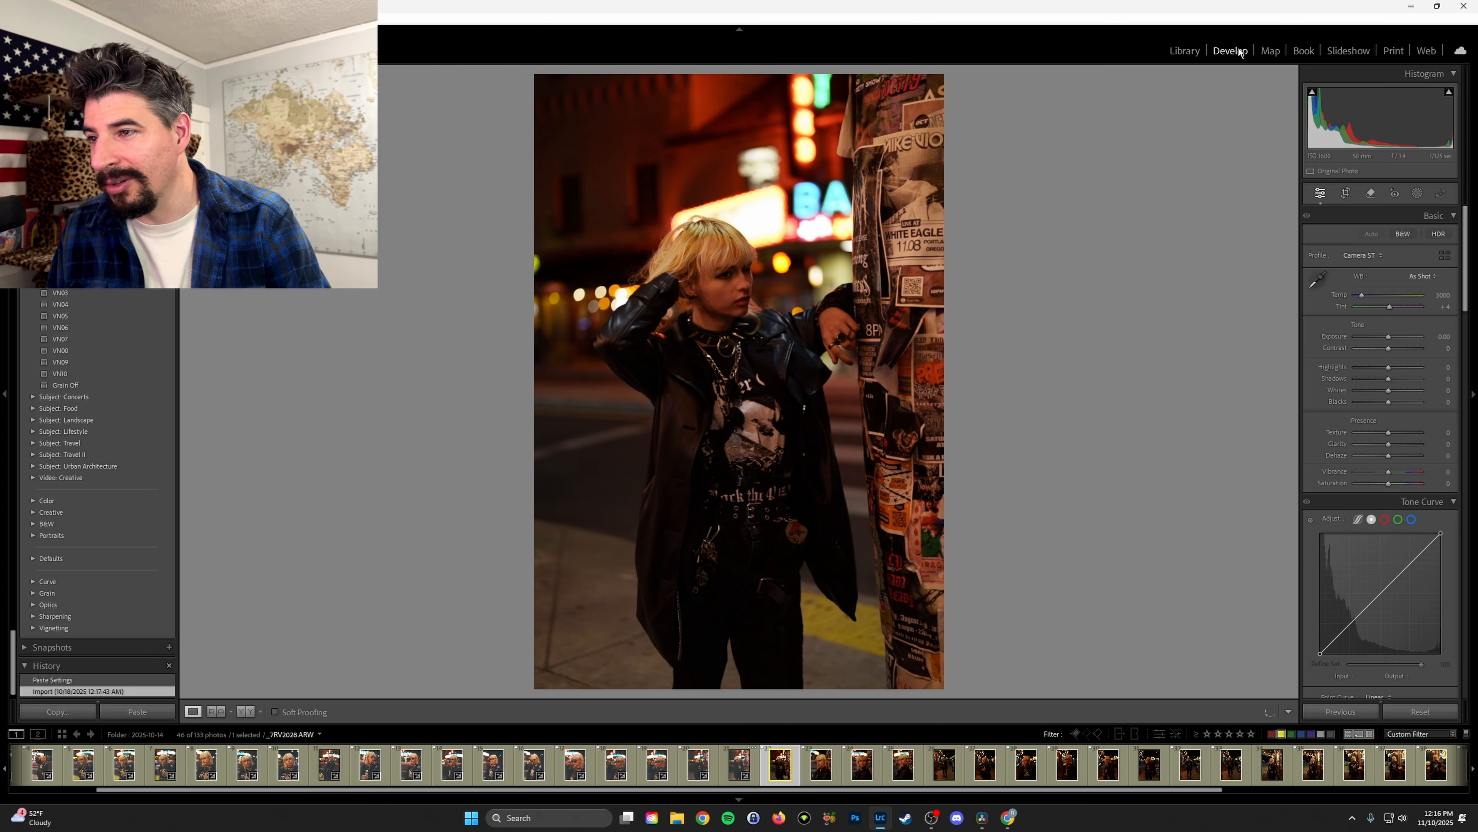
key(ctrl+shift+v)
key(Right)
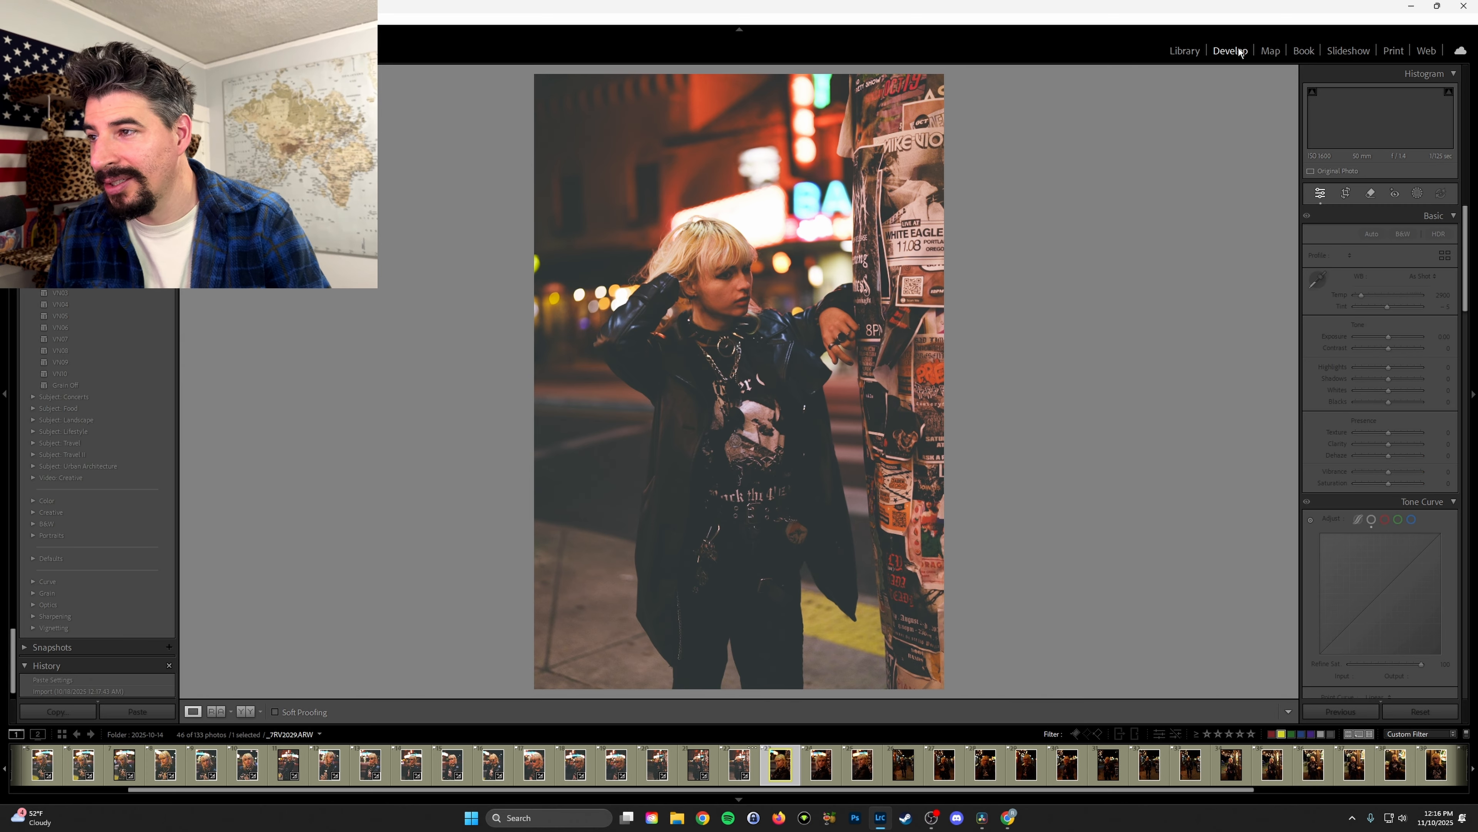
key(ctrl+shift+v)
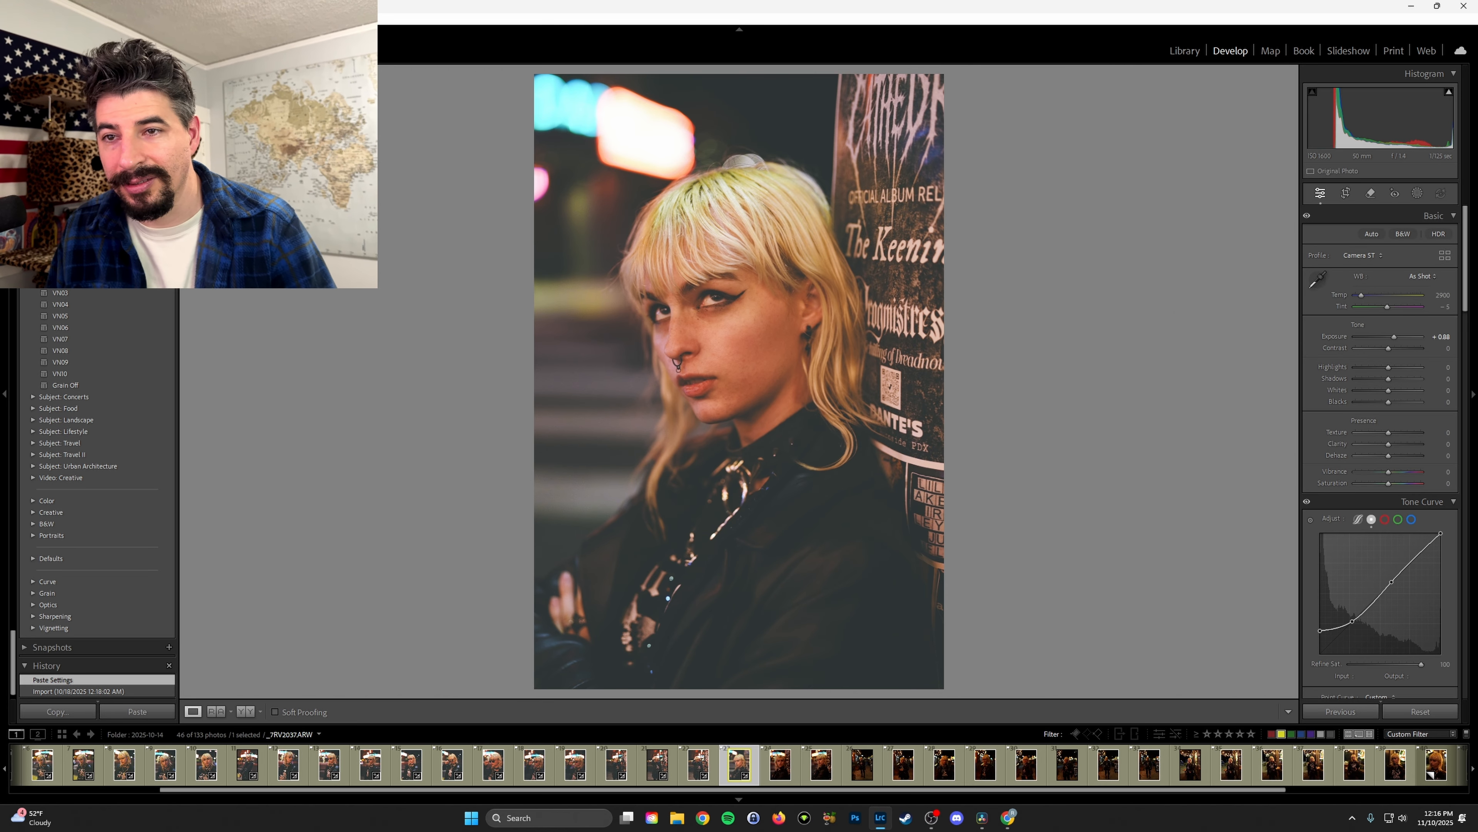
- Set the exposure of _7RV2037.ARW to +0.70 and copy its develop settings
drag(1395, 336, 1395, 336)
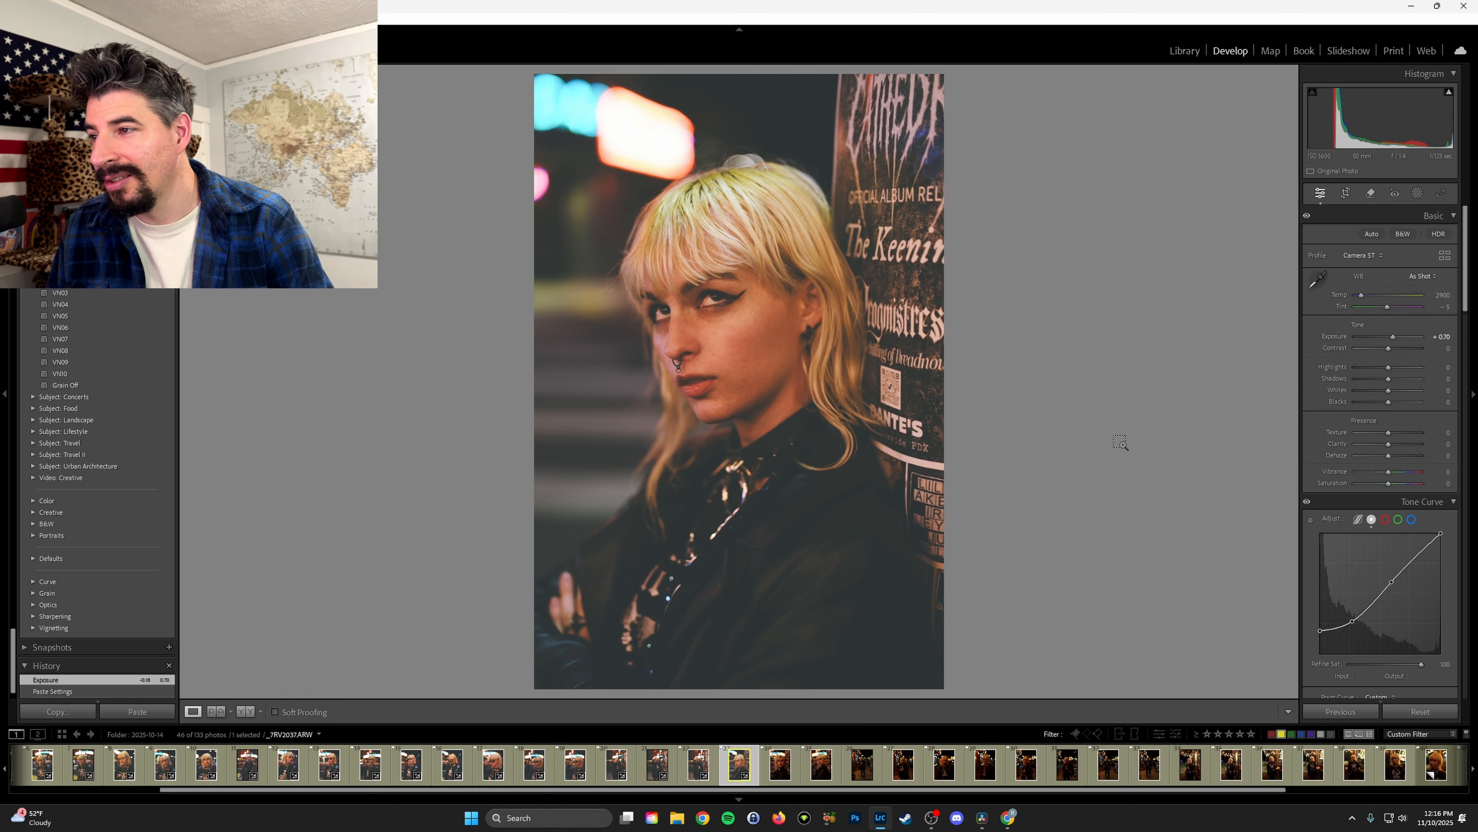
key(ctrl+shift+c)
key(Return)
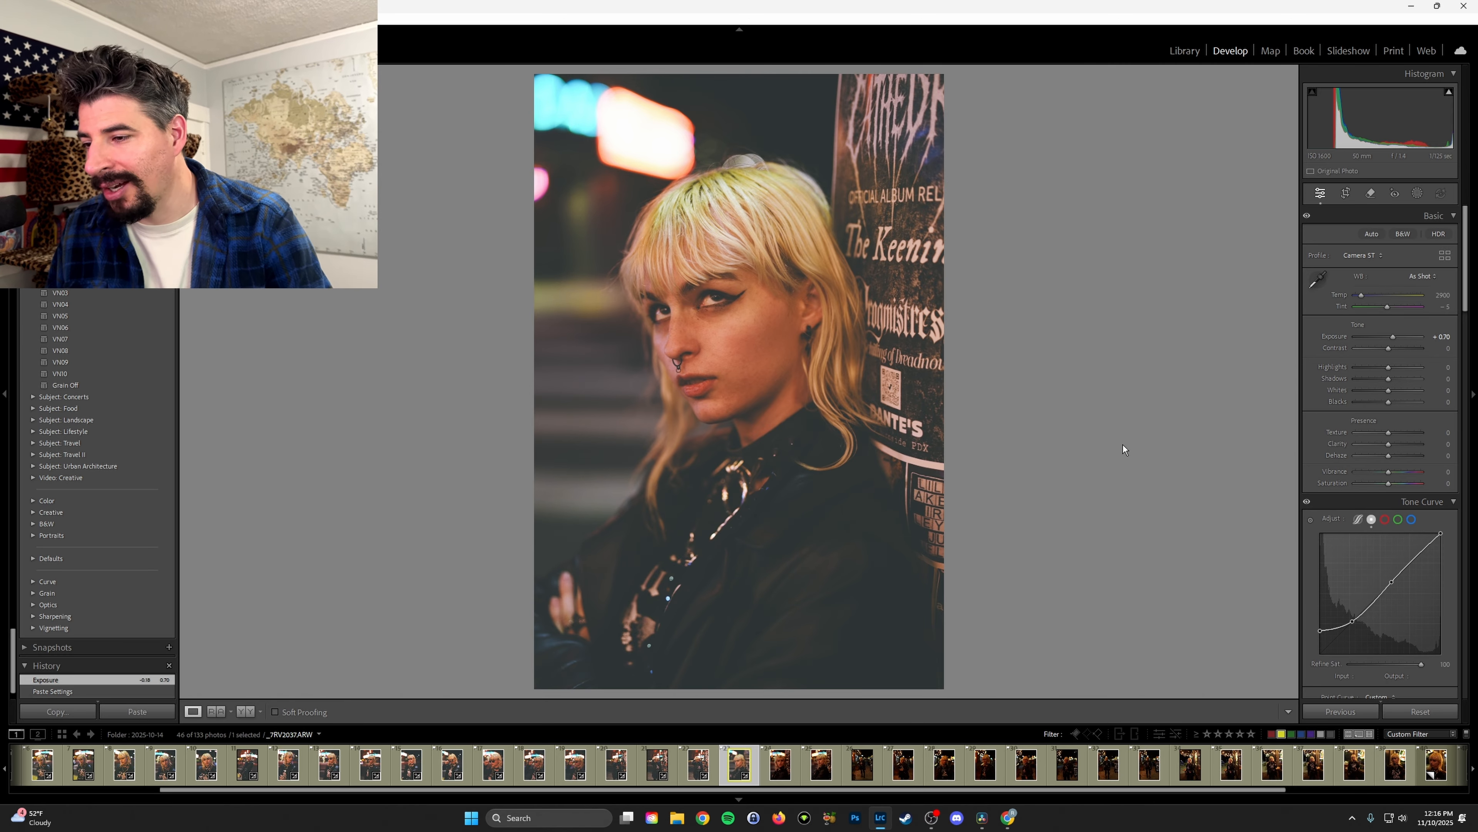
- Paste the copied settings onto the next four photos, ending with the full-length string-light shot _7RV2052.ARW
click(770, 773)
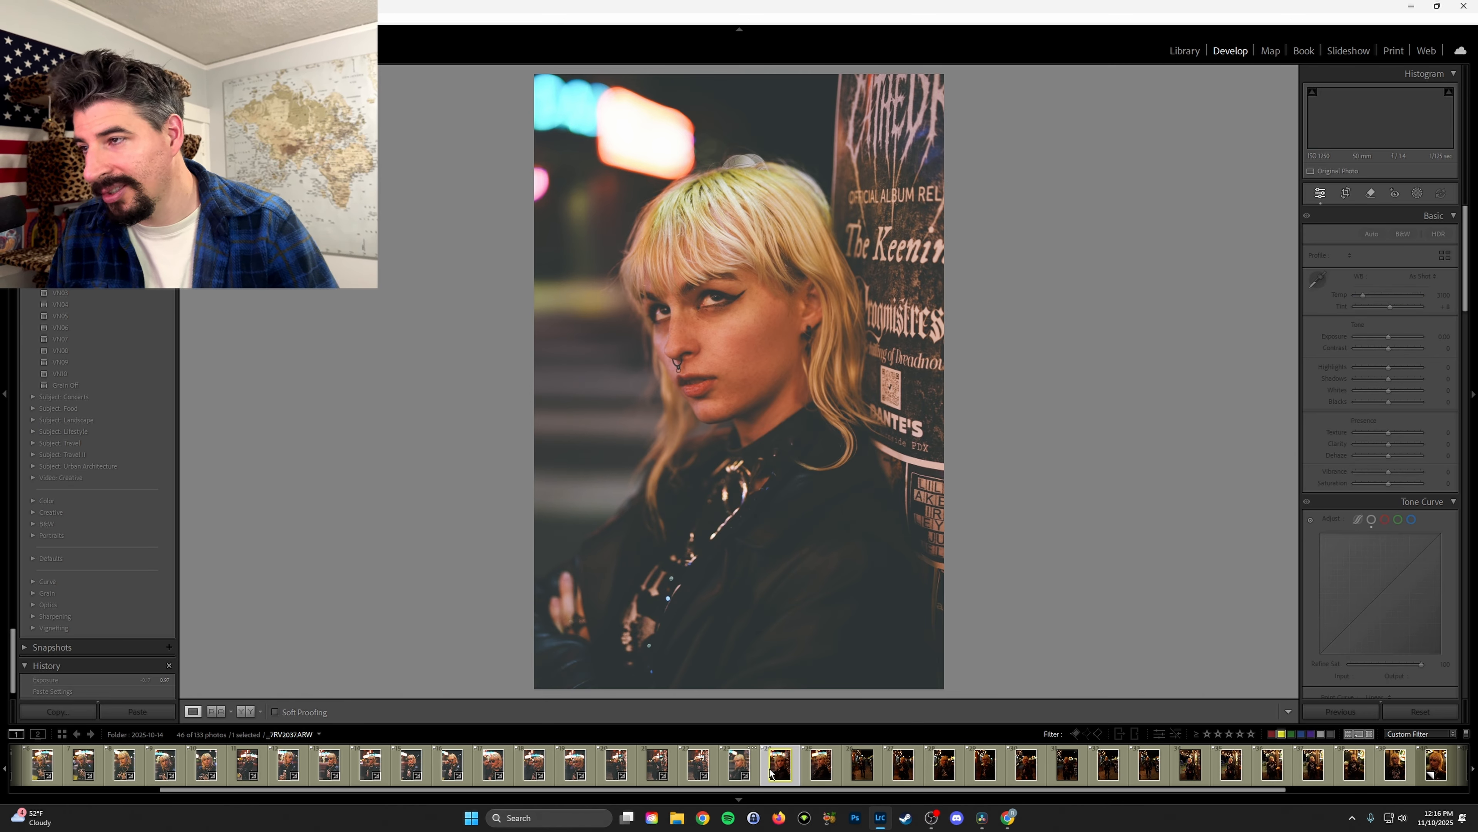
key(Right)
key(ctrl+shift+v)
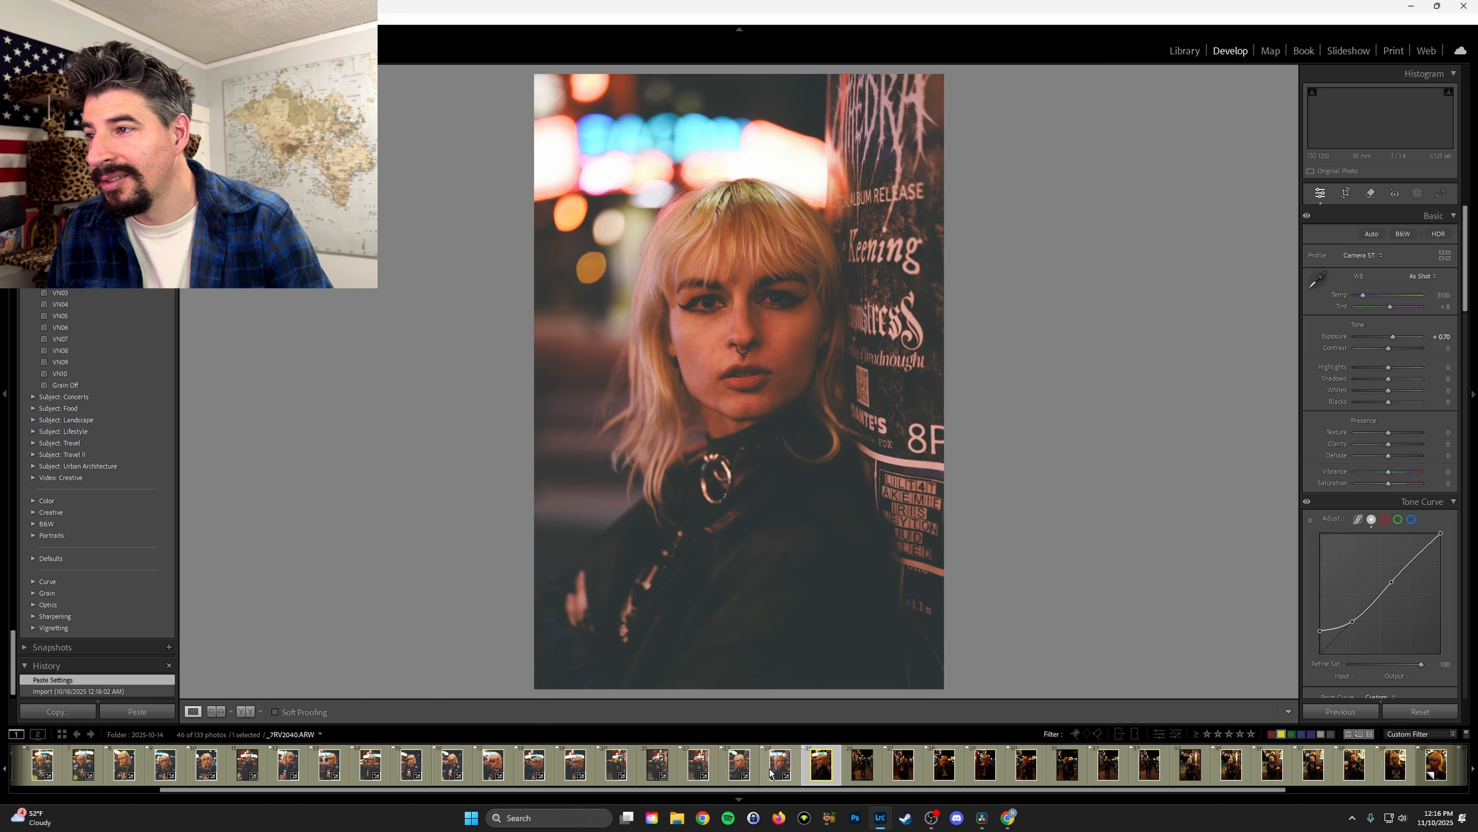
key(Right)
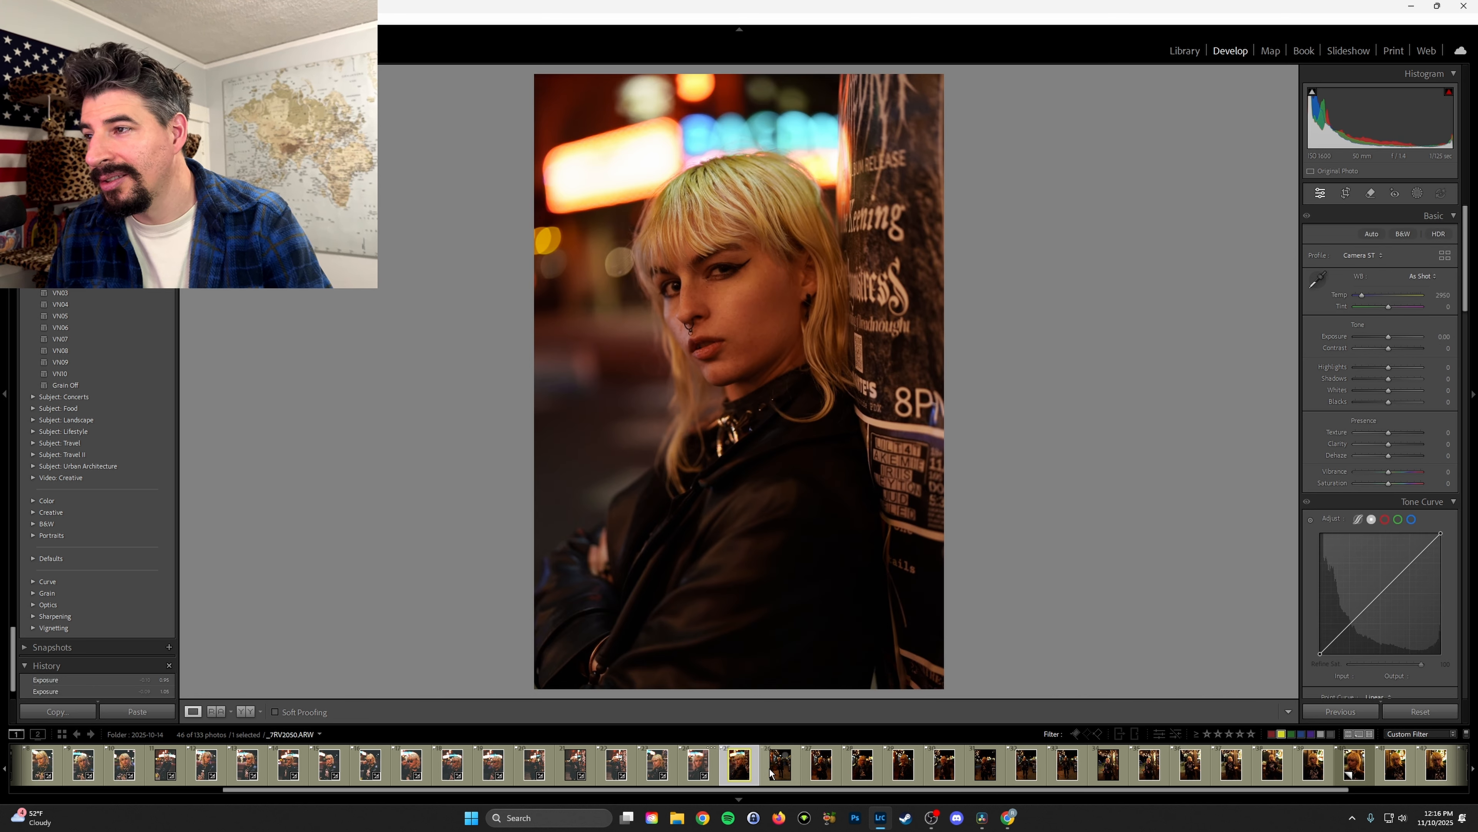
key(ctrl+shift+v)
key(Right)
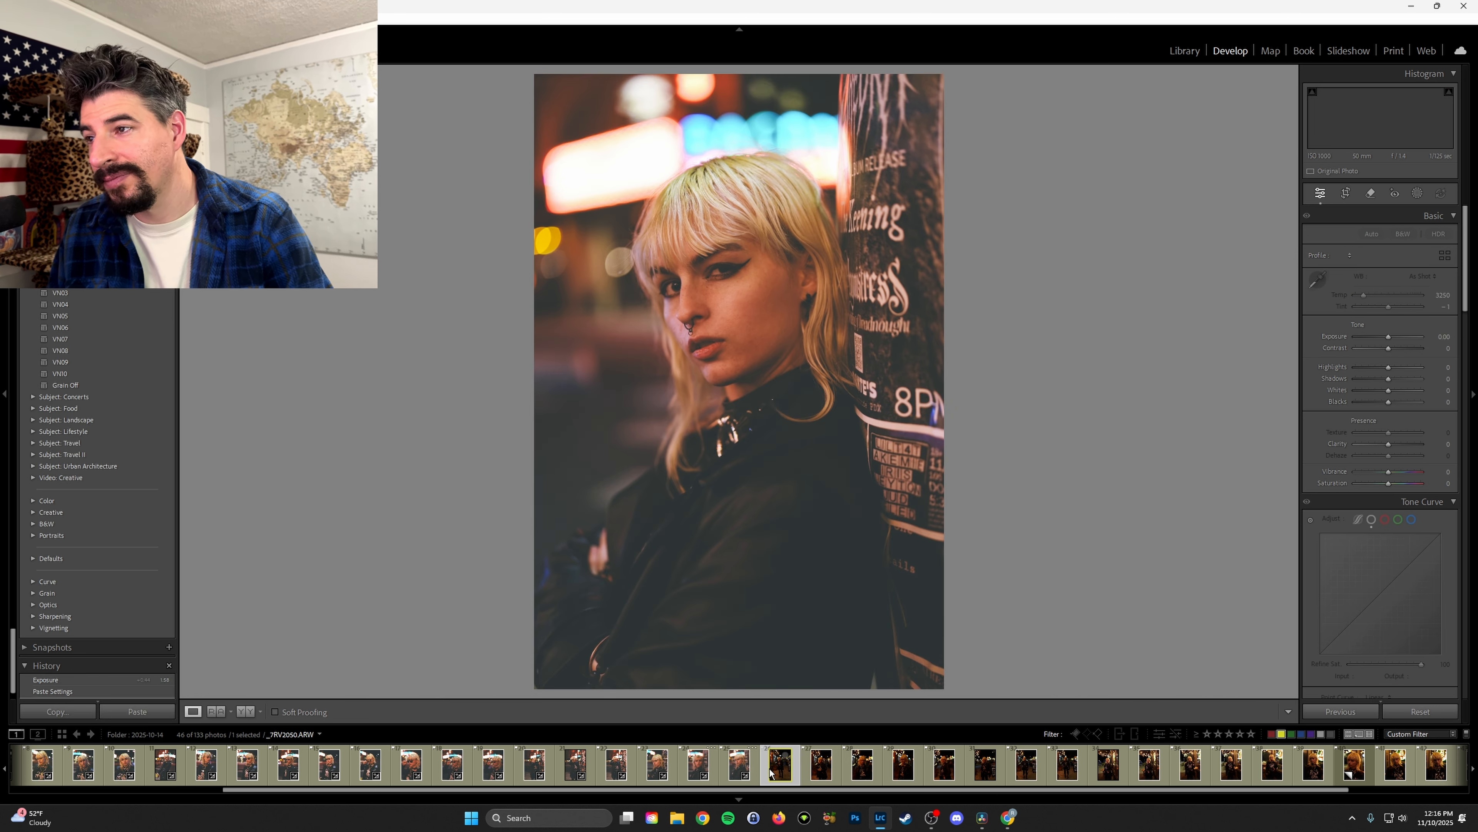
key(ctrl+shift+v)
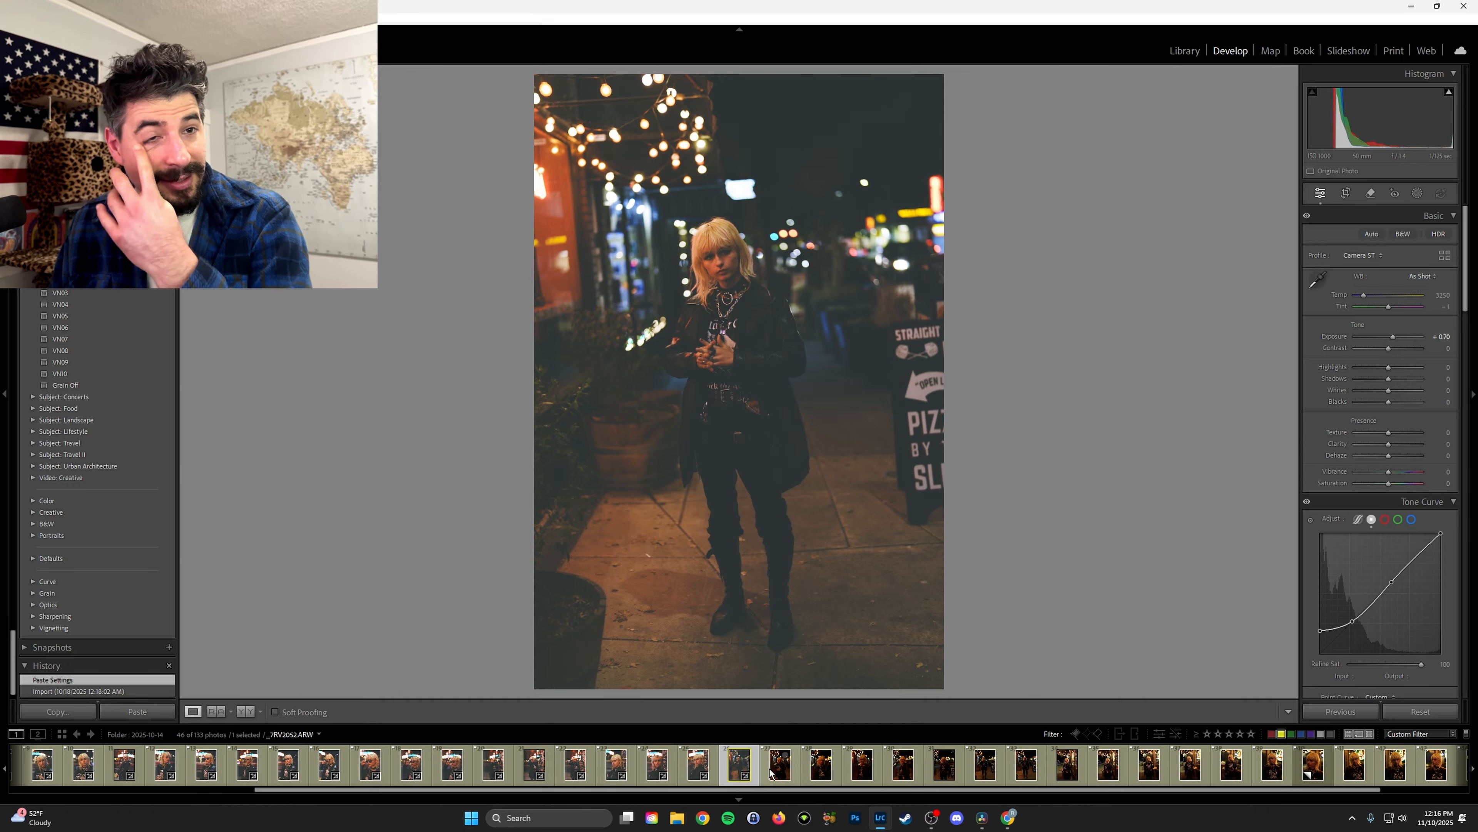
- Paste the copied settings onto the two closer string-light portraits that follow _7RV2052.ARW
key(ctrl+z)
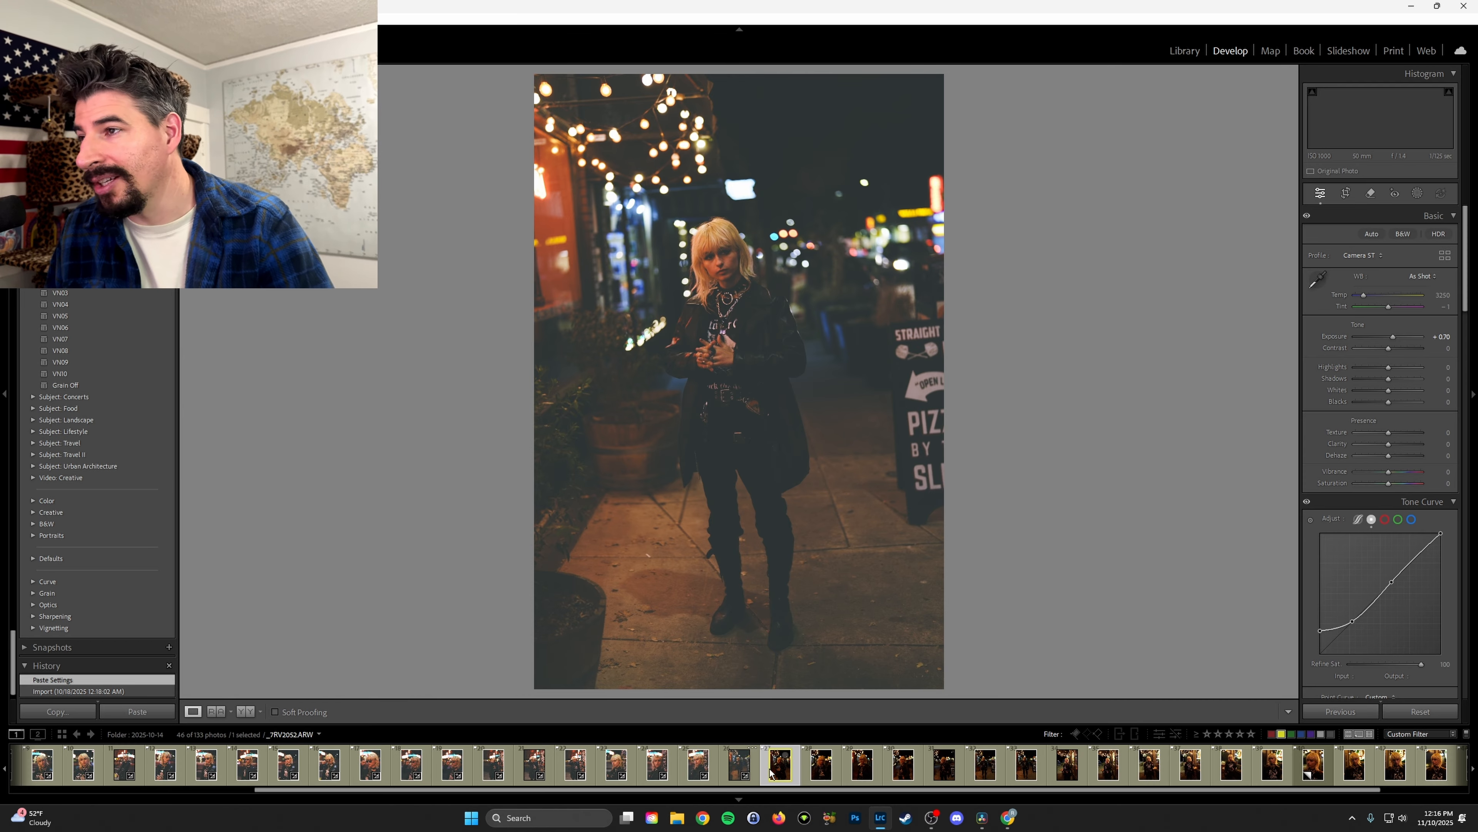
click(770, 772)
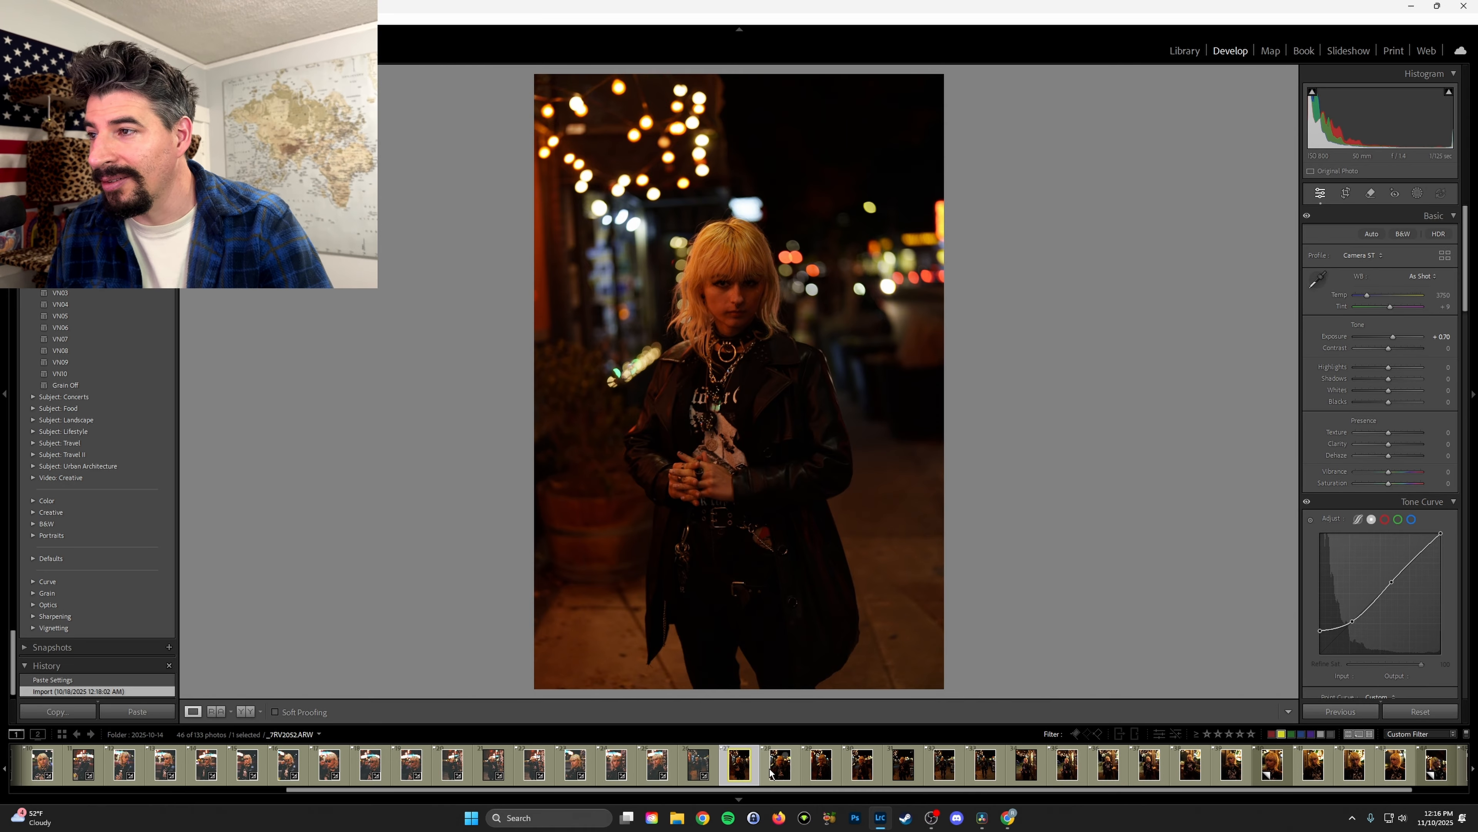
click(770, 772)
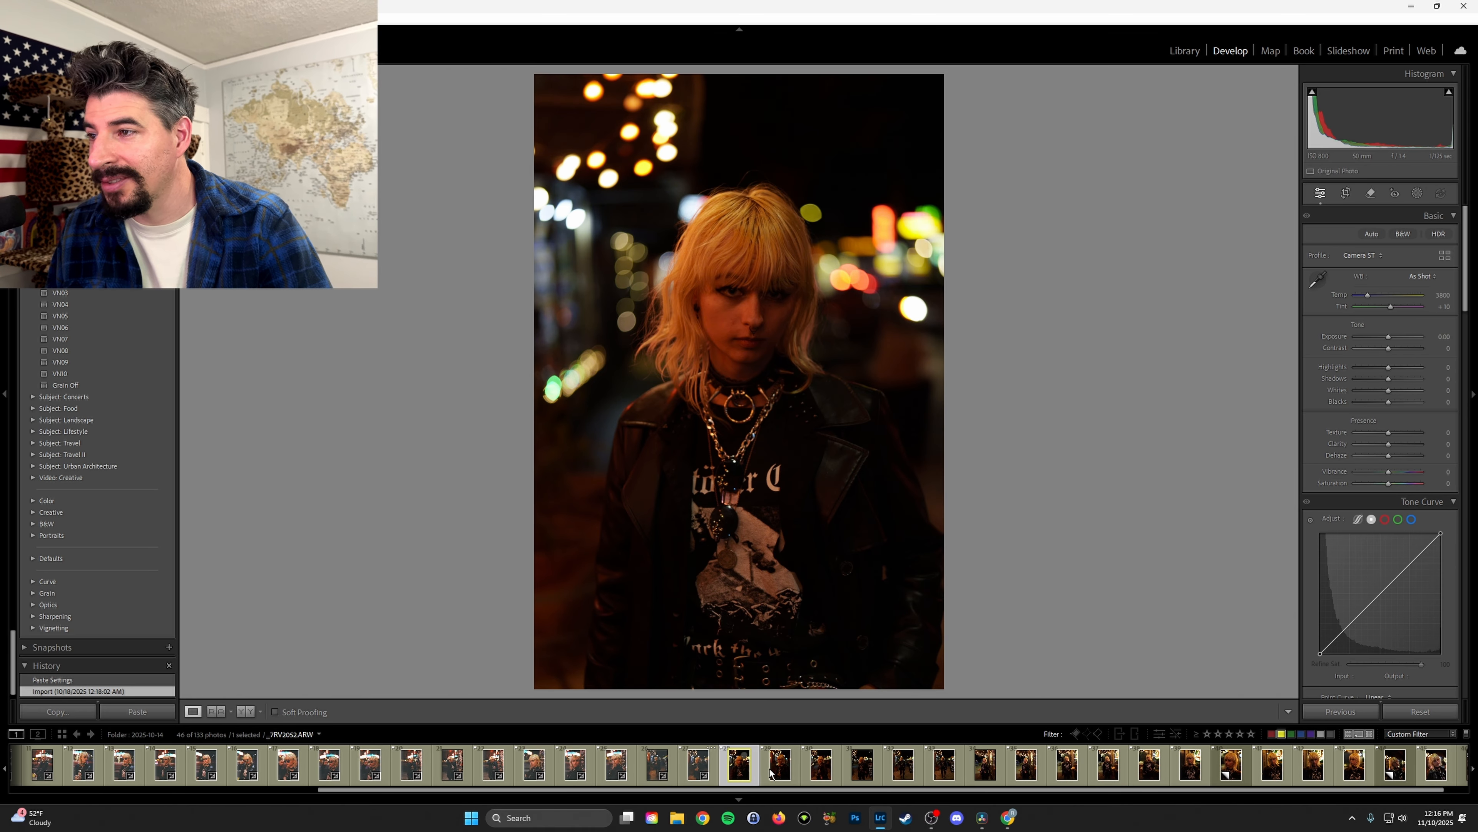
key(ctrl+v)
key(Left)
key(Left)
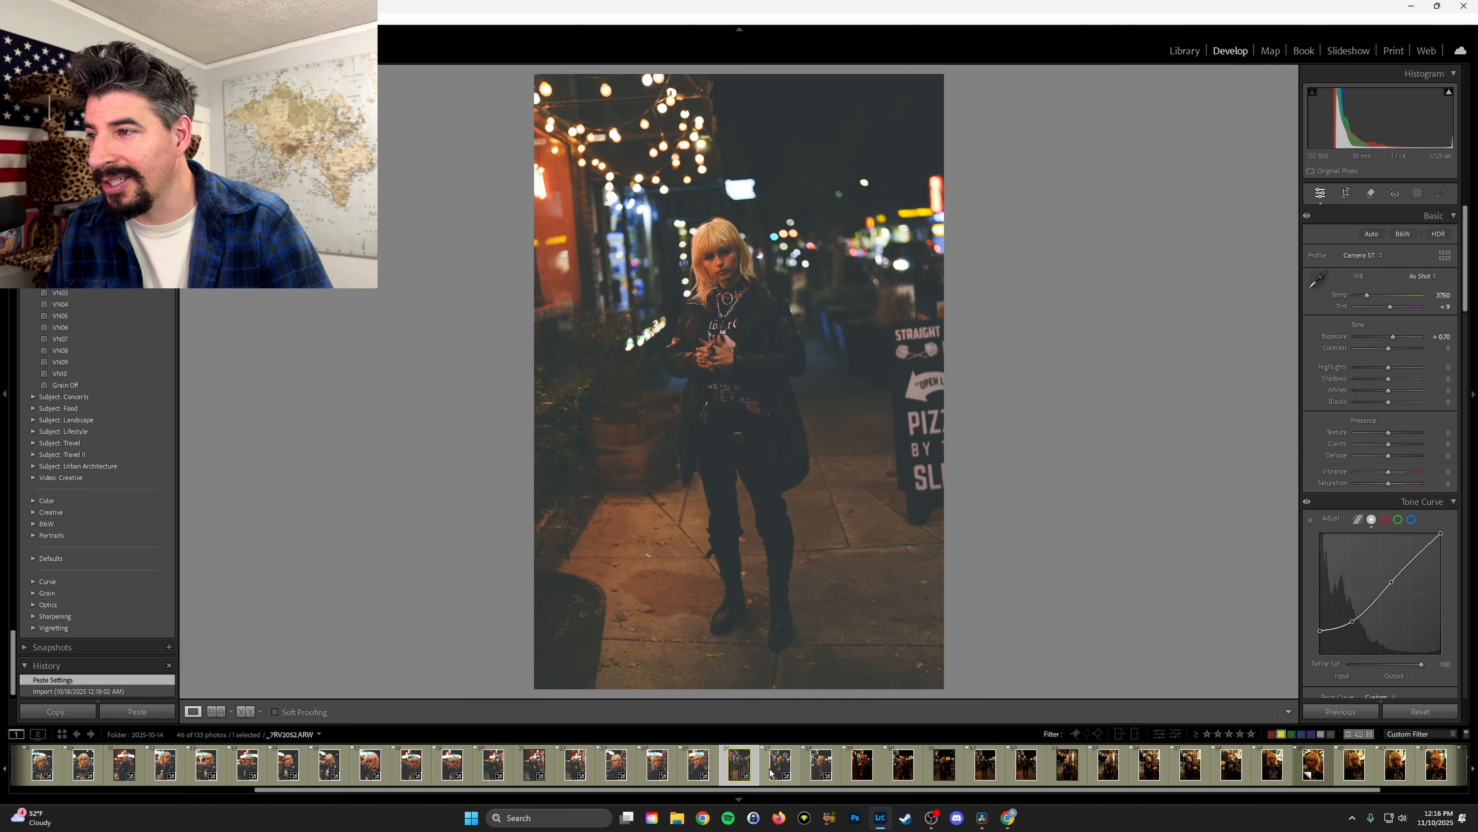
- Compare the pasted look across _7RV2052.ARW and its neighbouring photos
key(Right)
key(Left)
key(Left)
key(Right)
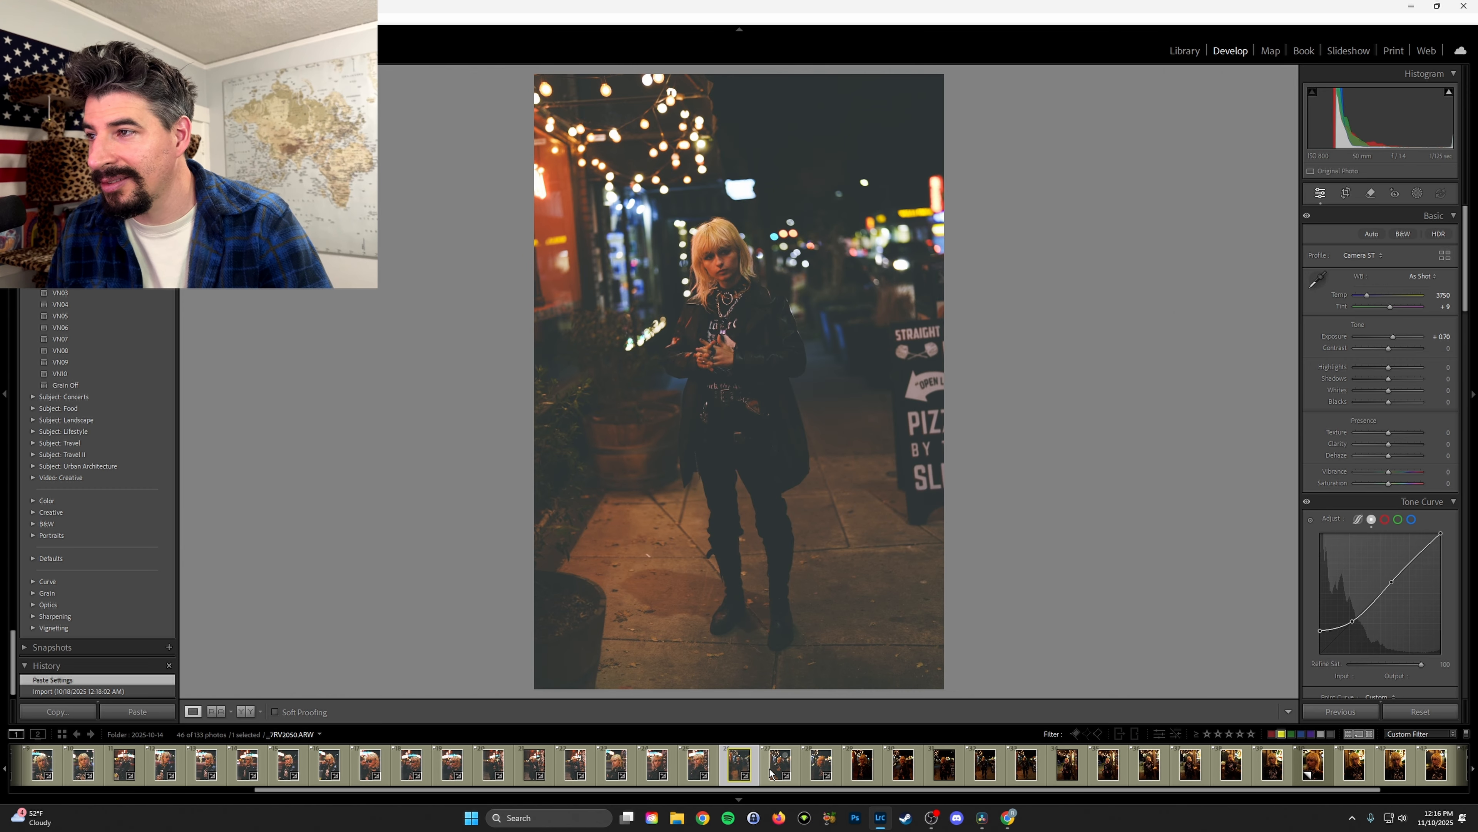
key(Right)
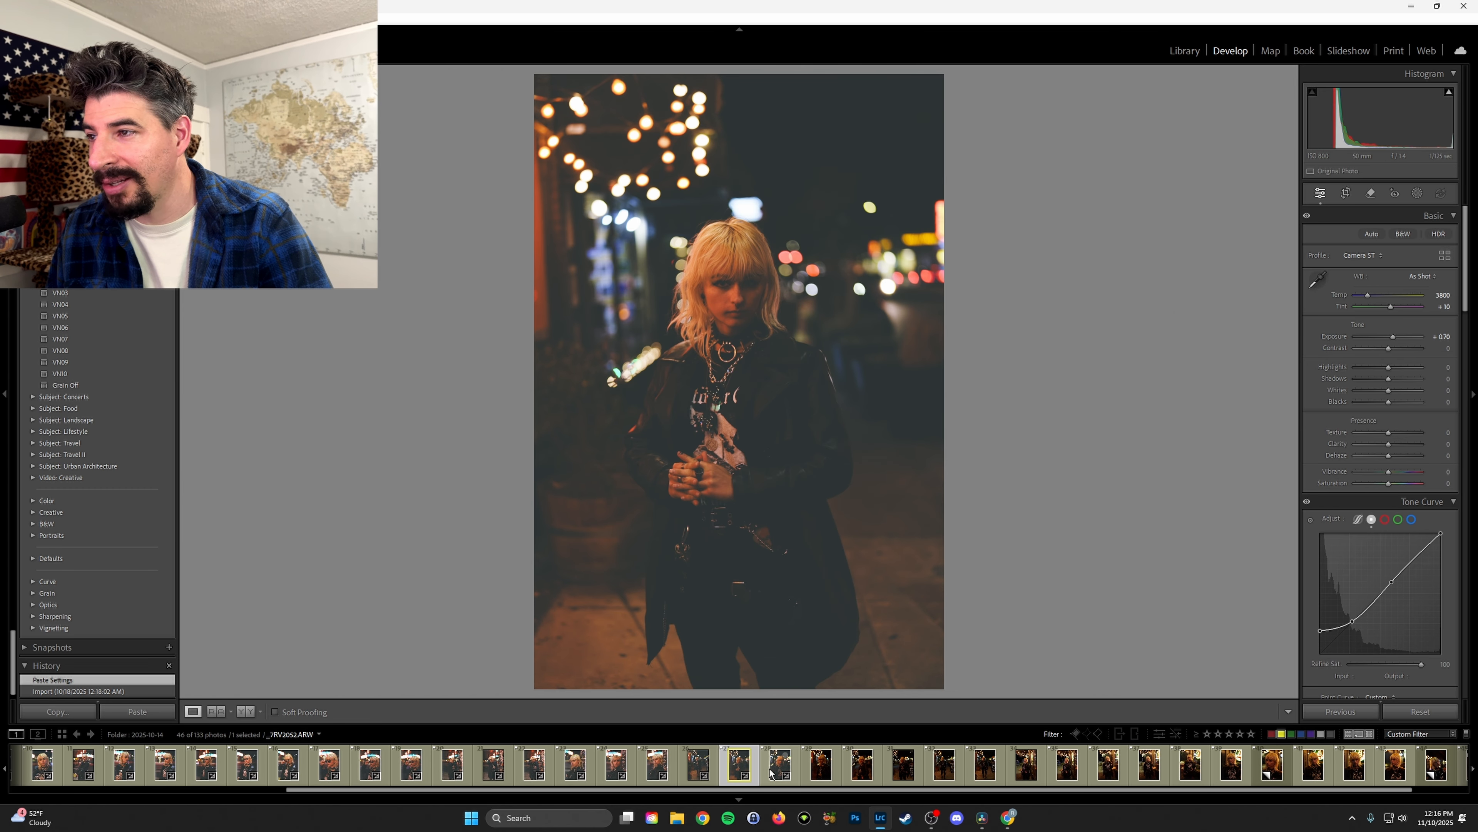
key(Right)
key(Right)
key(Right)
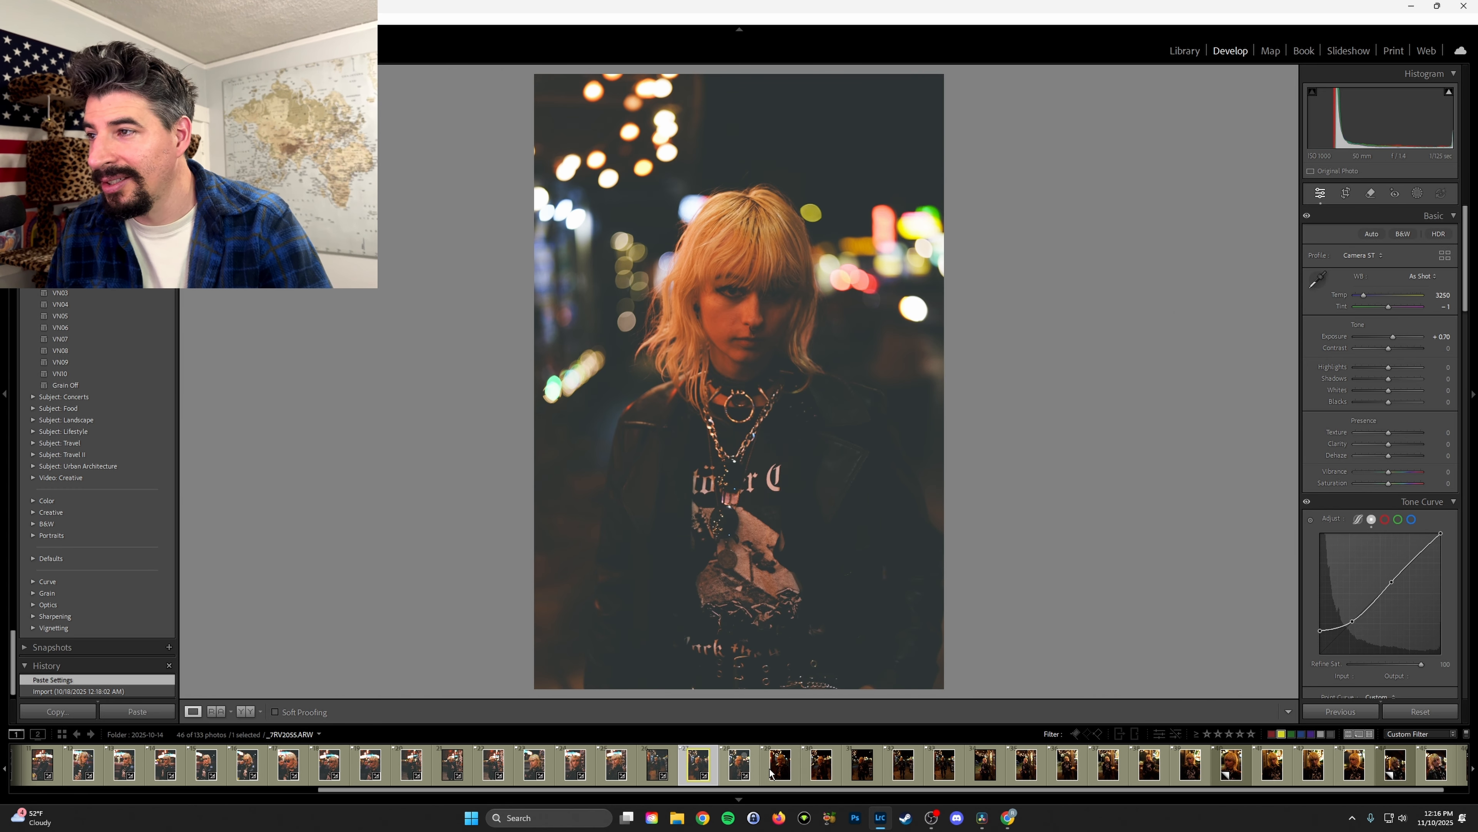
- Paste the copied settings onto the next two unedited photos, ending with _7RV2060.ARW, and compare the pair
key(Right)
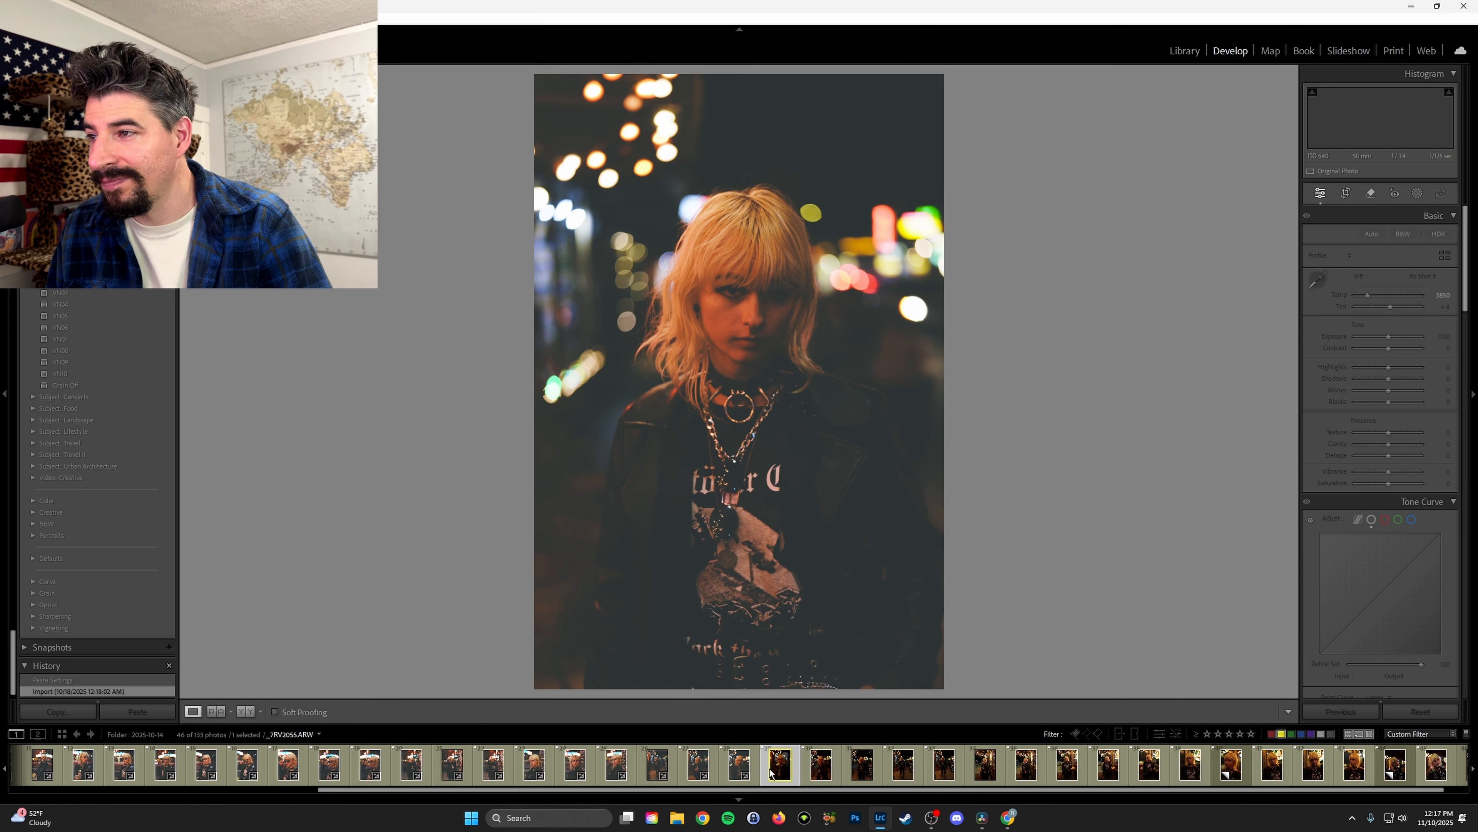
key(Right)
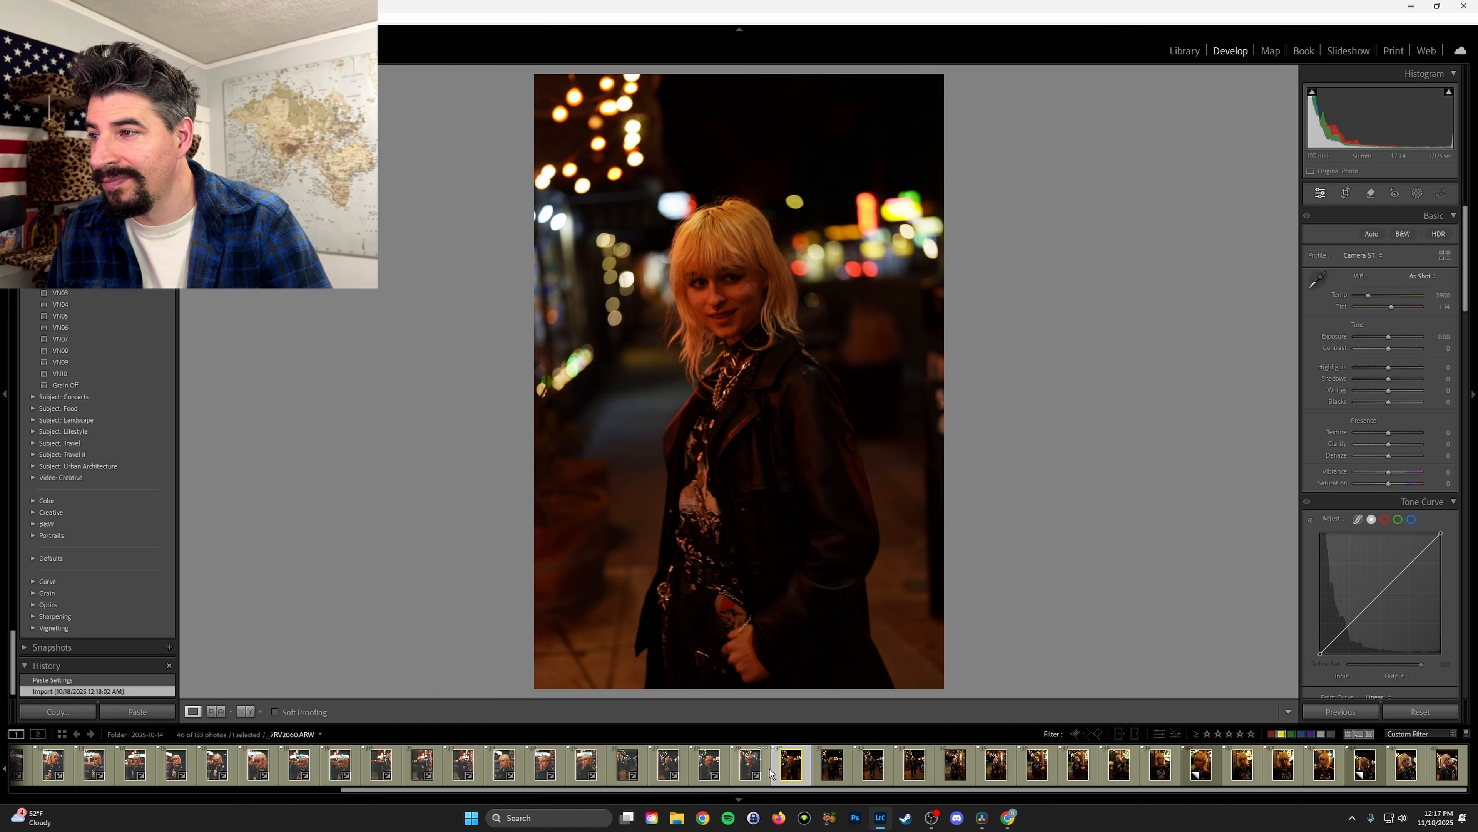
key(ctrl+shift+v)
key(Left)
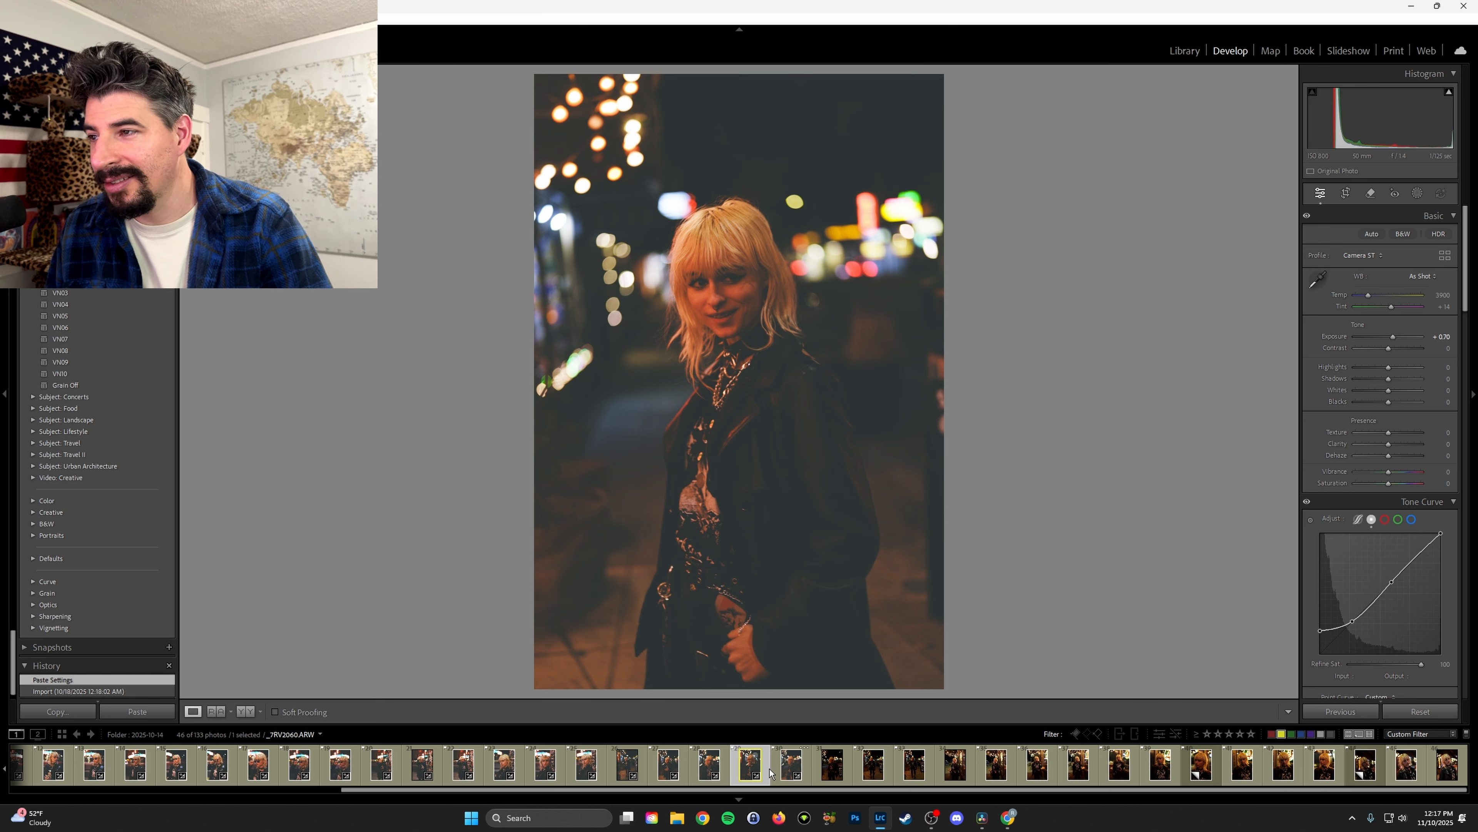
key(Right)
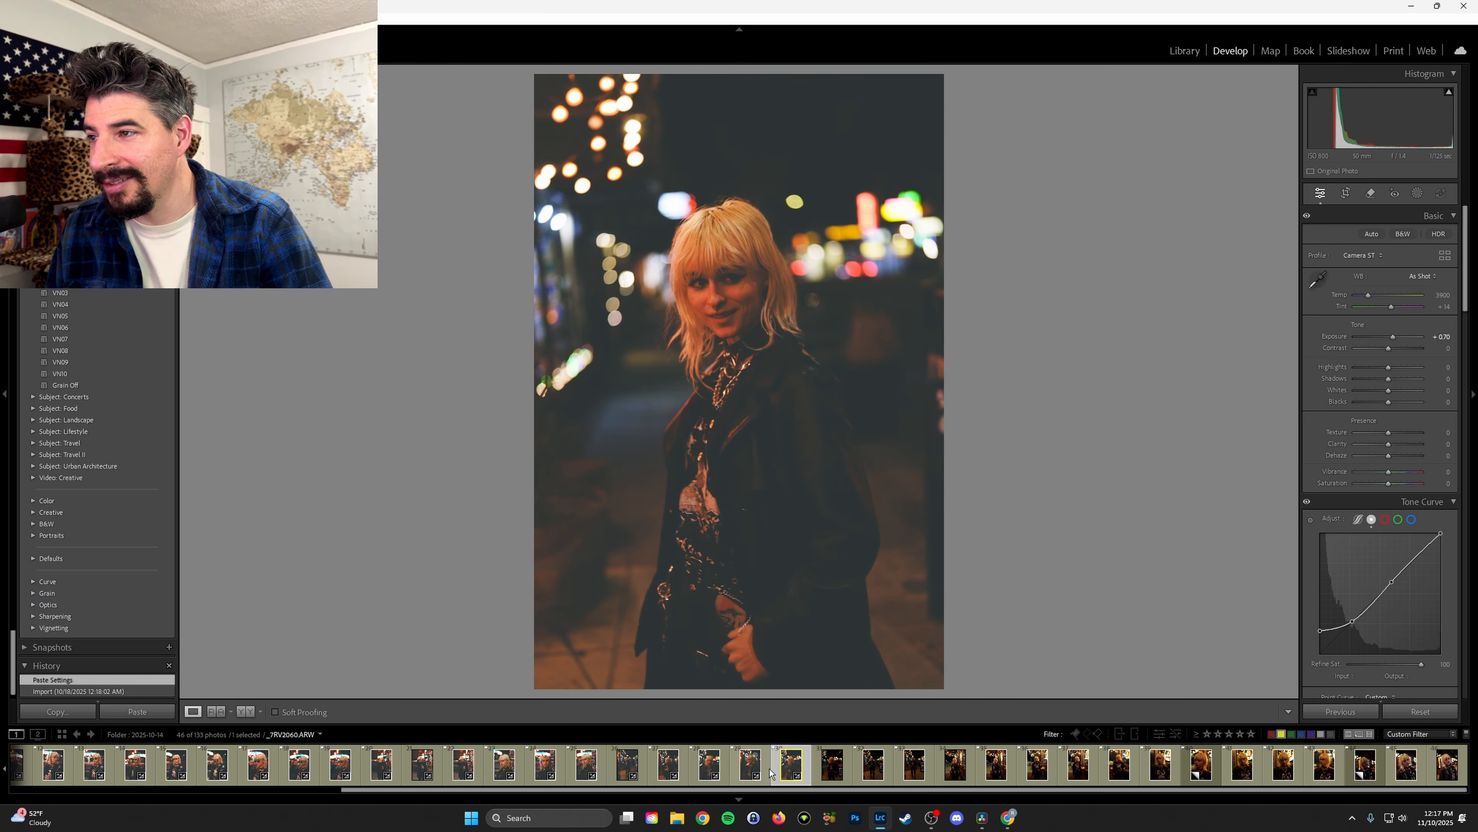
- Paste the copied settings onto _7RV2063.ARW, _7RV2064.ARW and _7RV2065.ARW
key(Right)
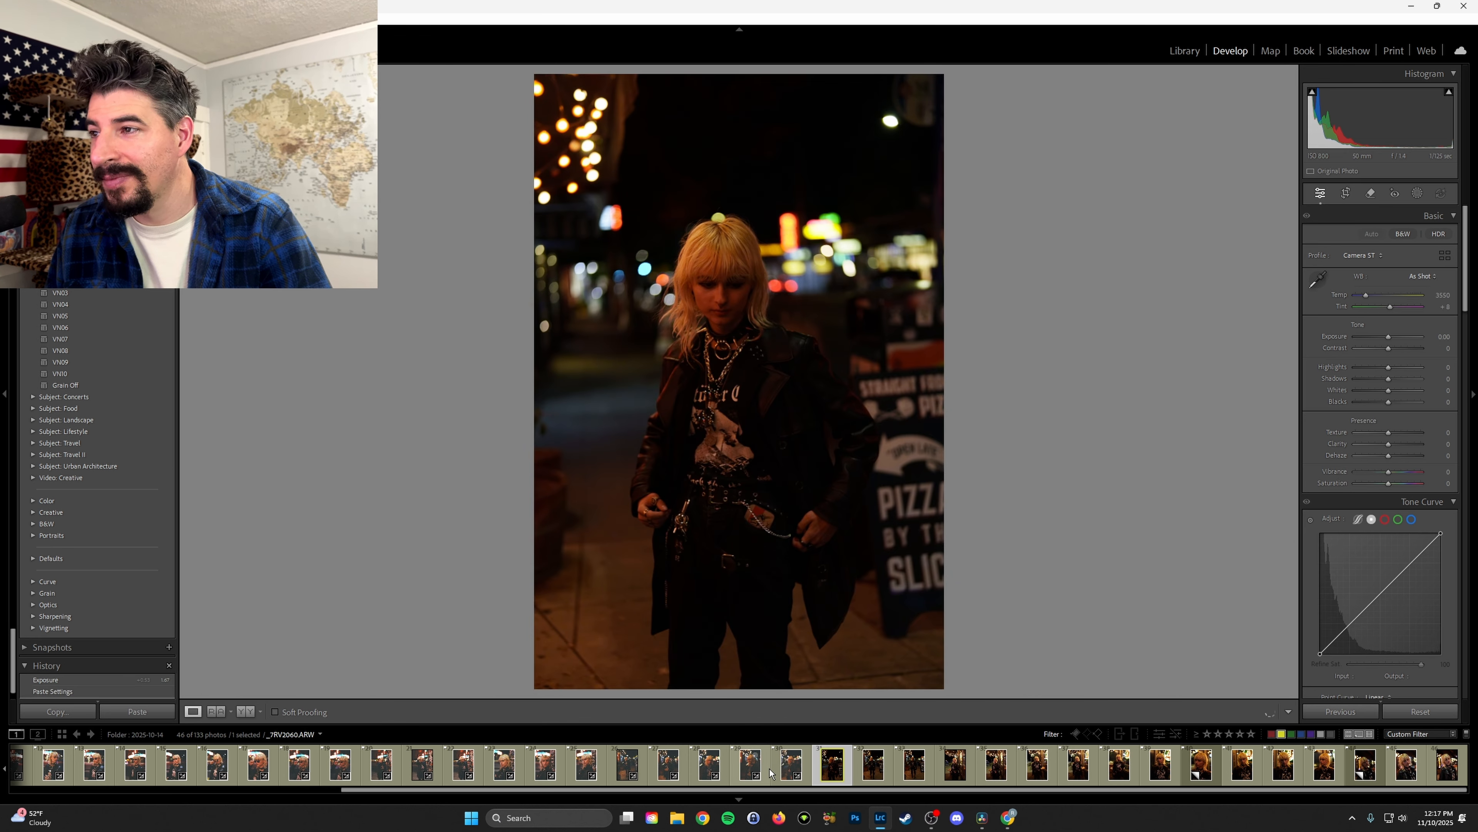
key(ctrl+shift+v)
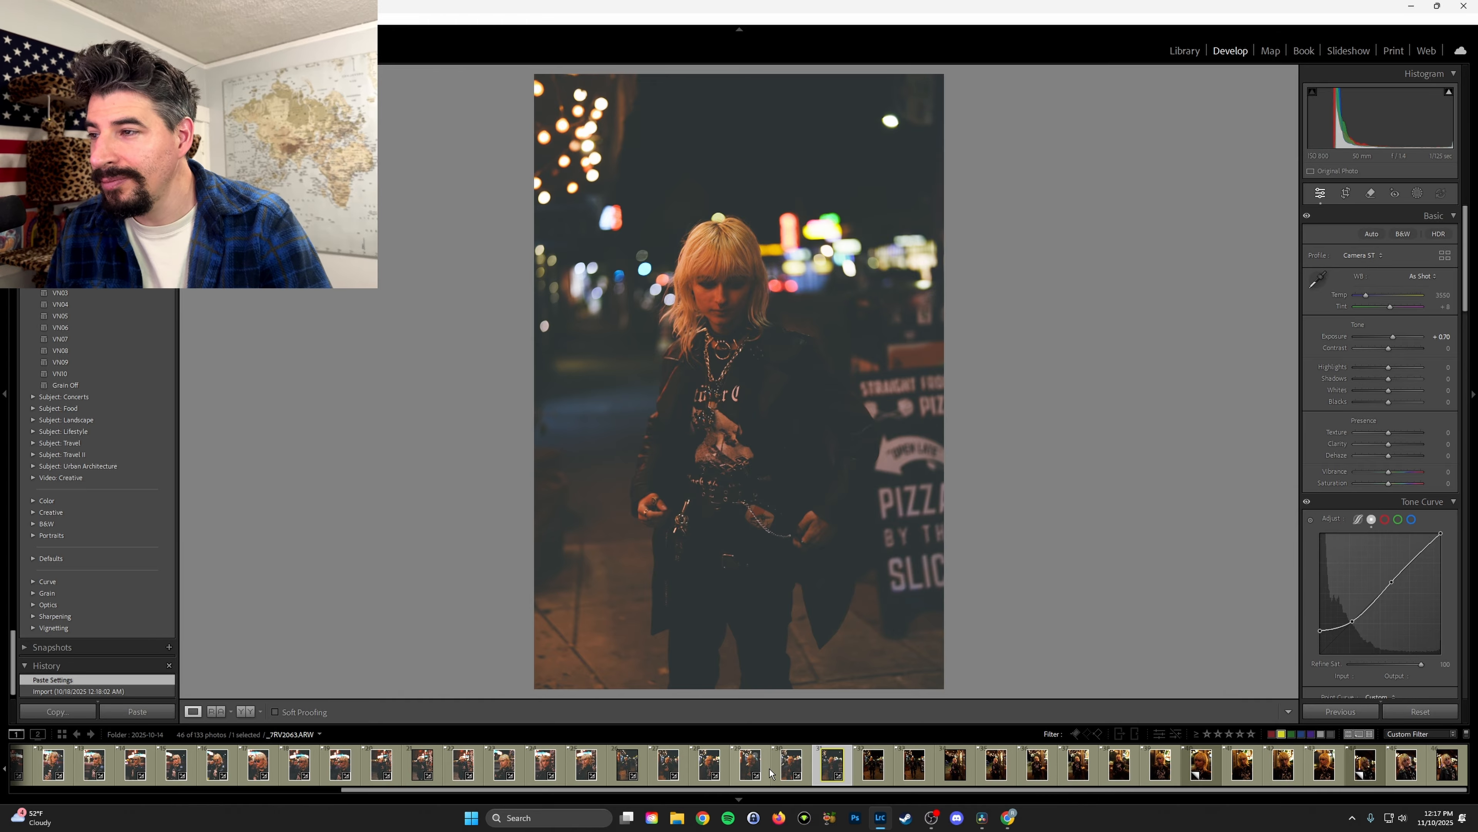
key(Right)
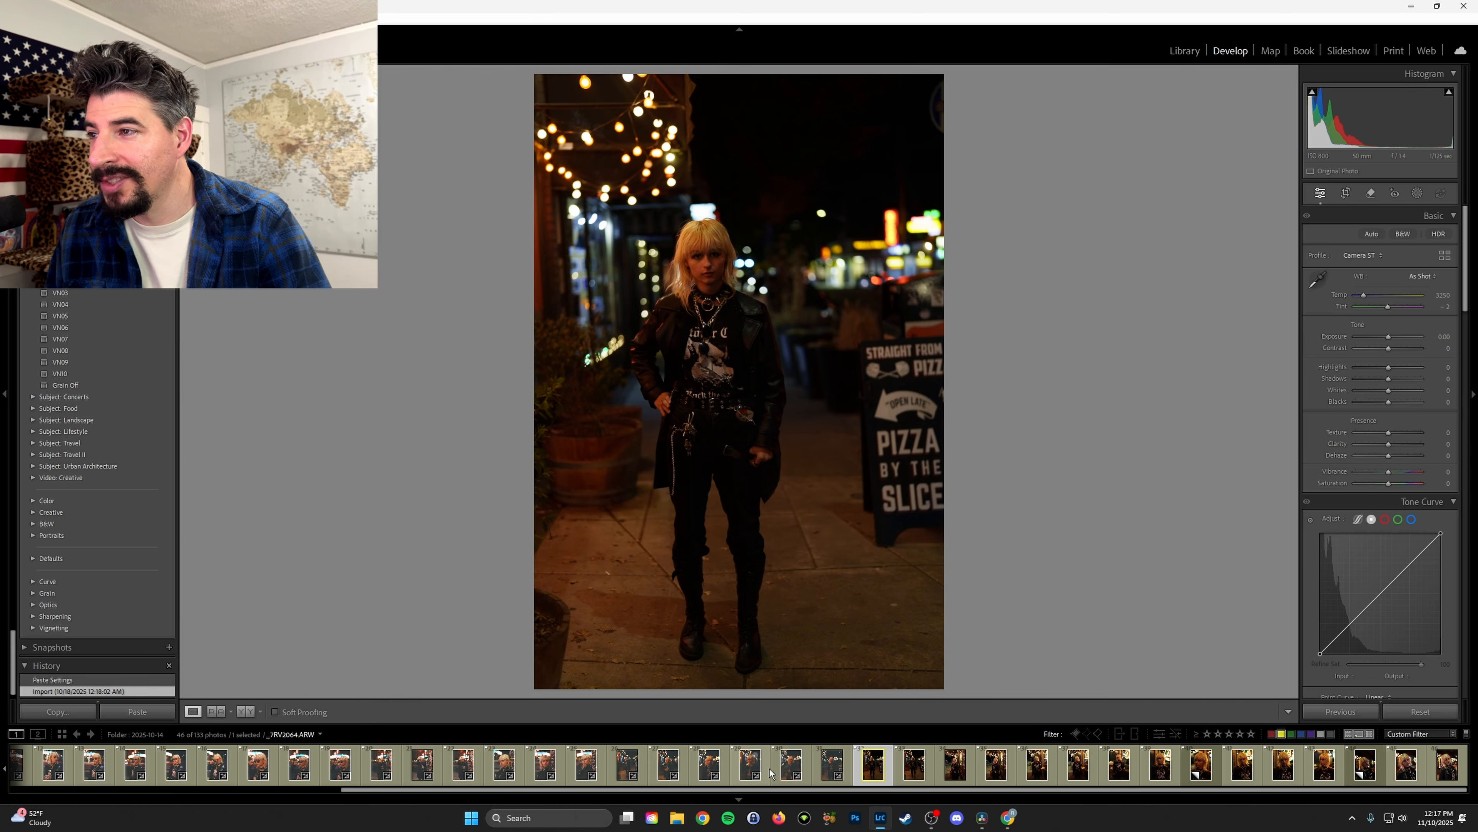
key(ctrl+shift+v)
key(Right)
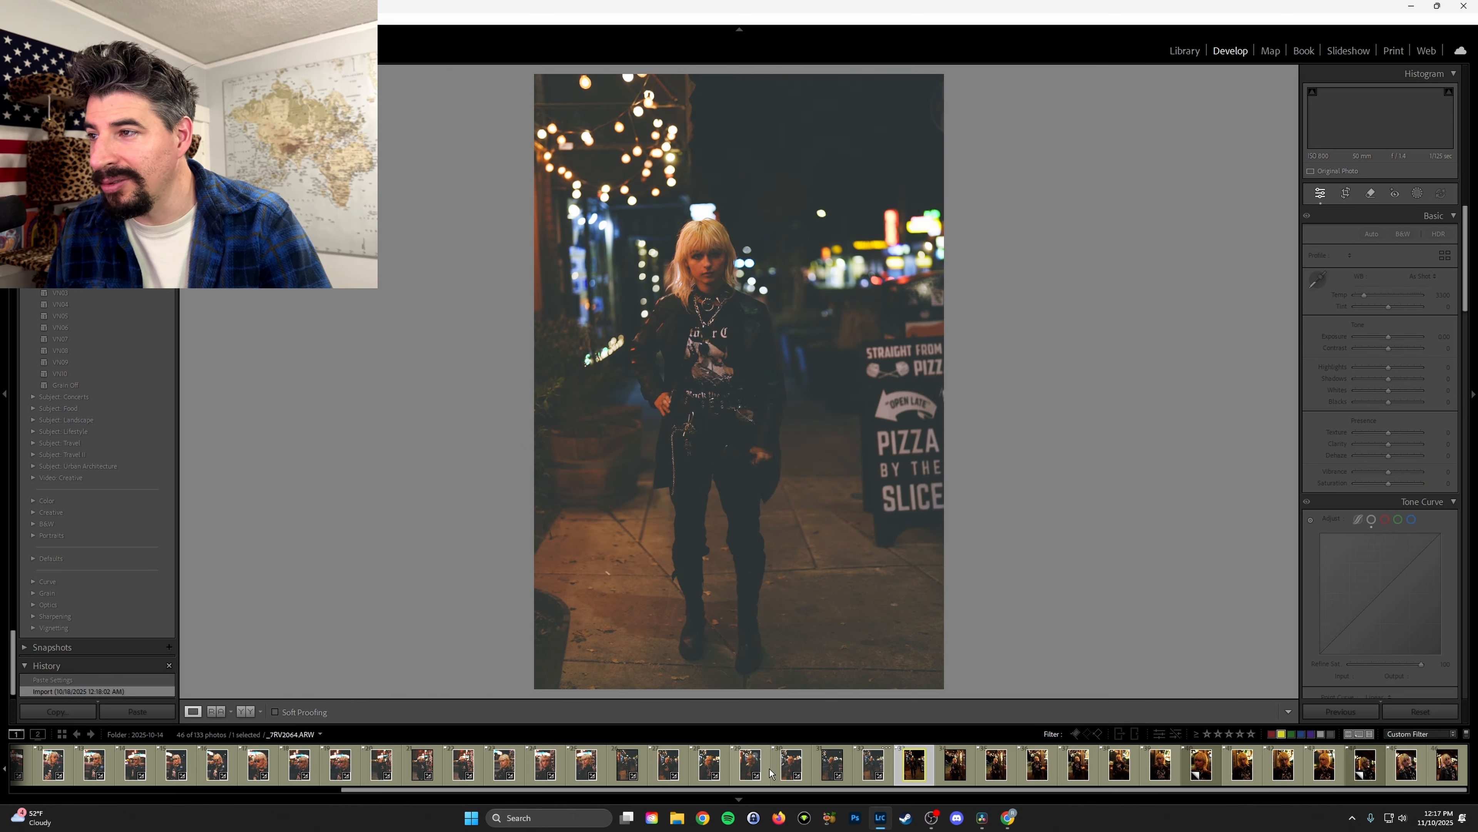
key(ctrl+shift+v)
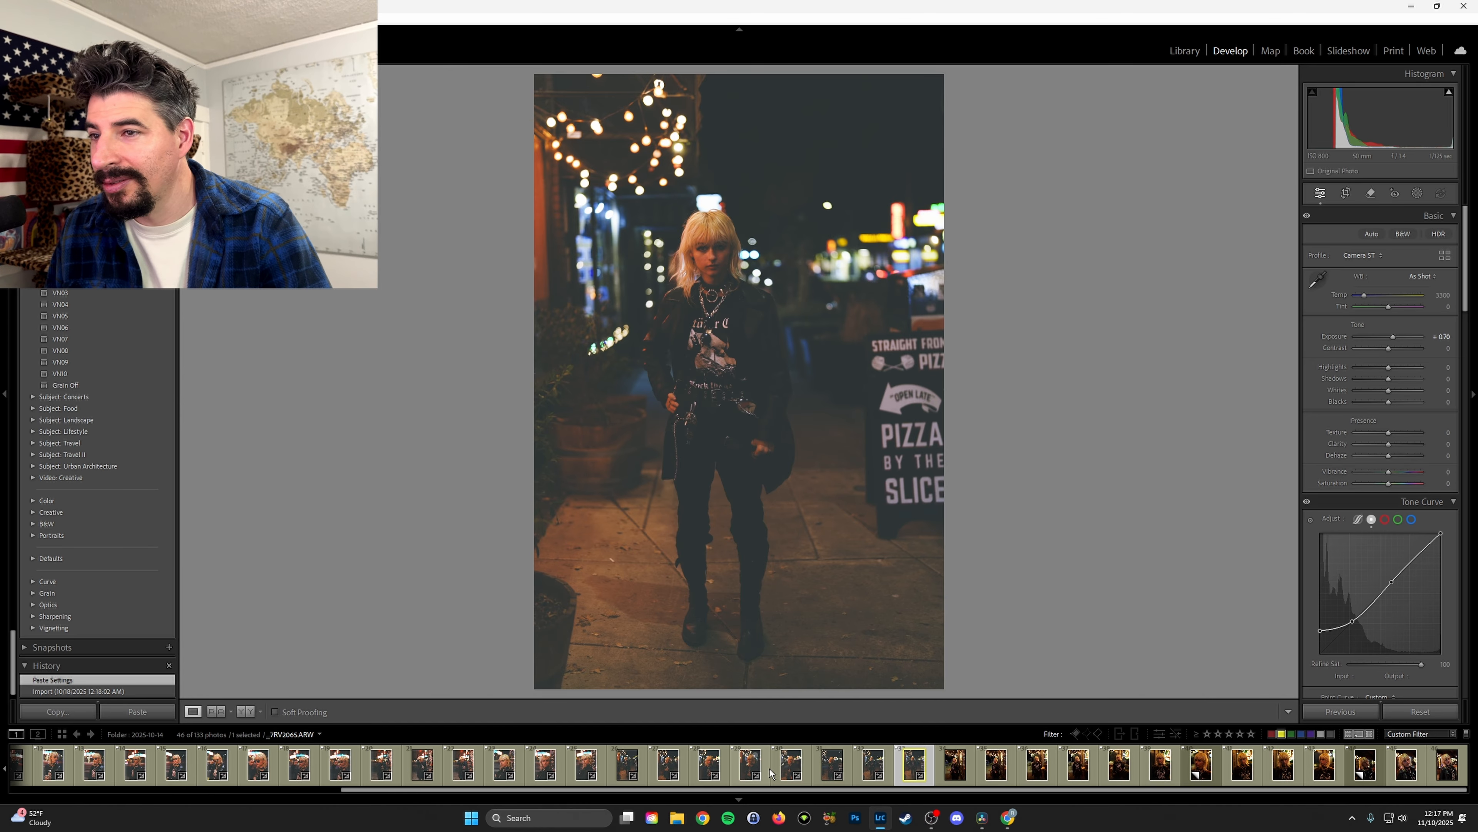
- Paste the copied settings onto _7RV2067.ARW and set its exposure to +0.18
key(Right)
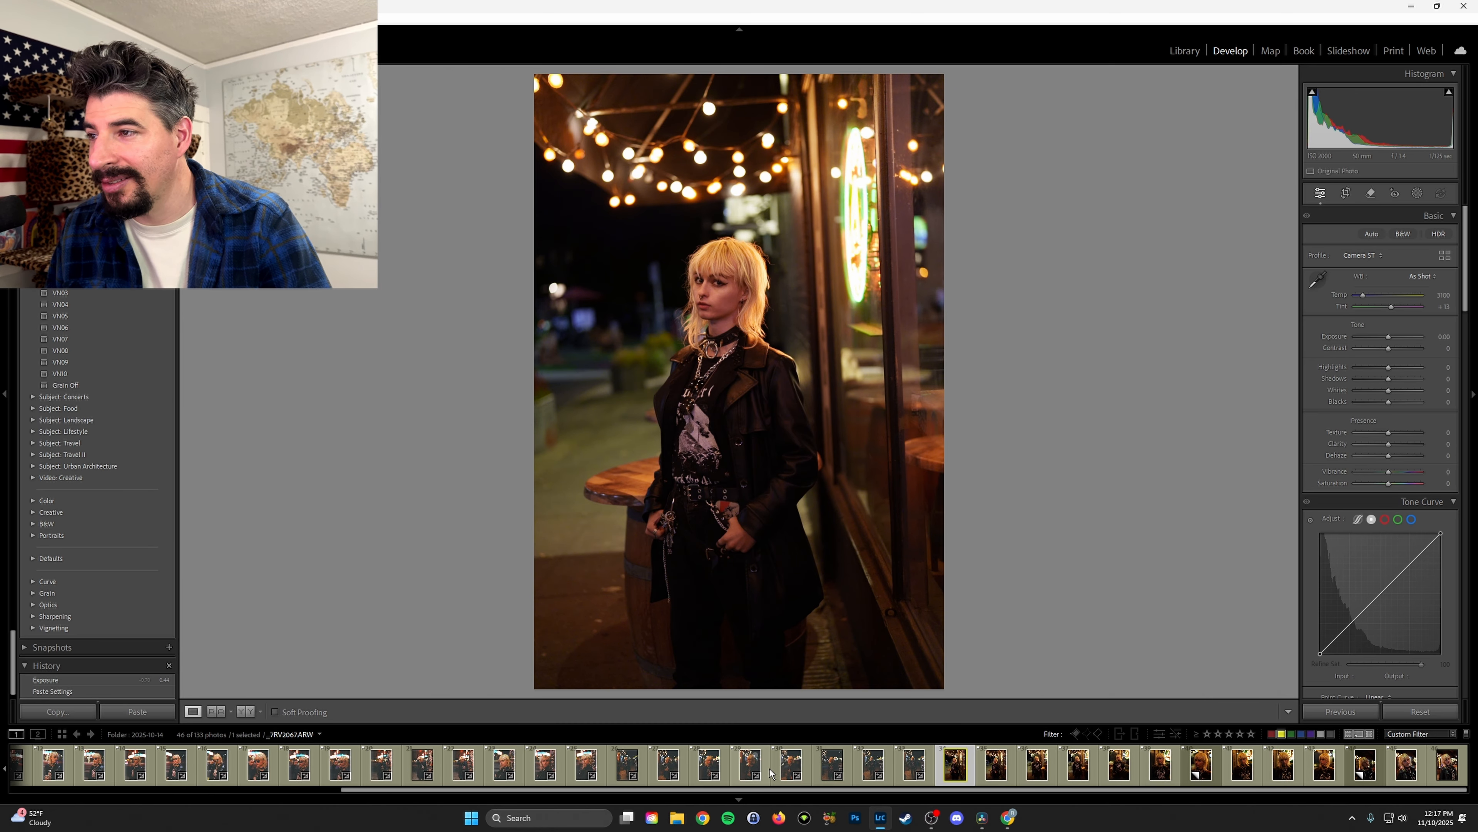
key(ctrl+shift+v)
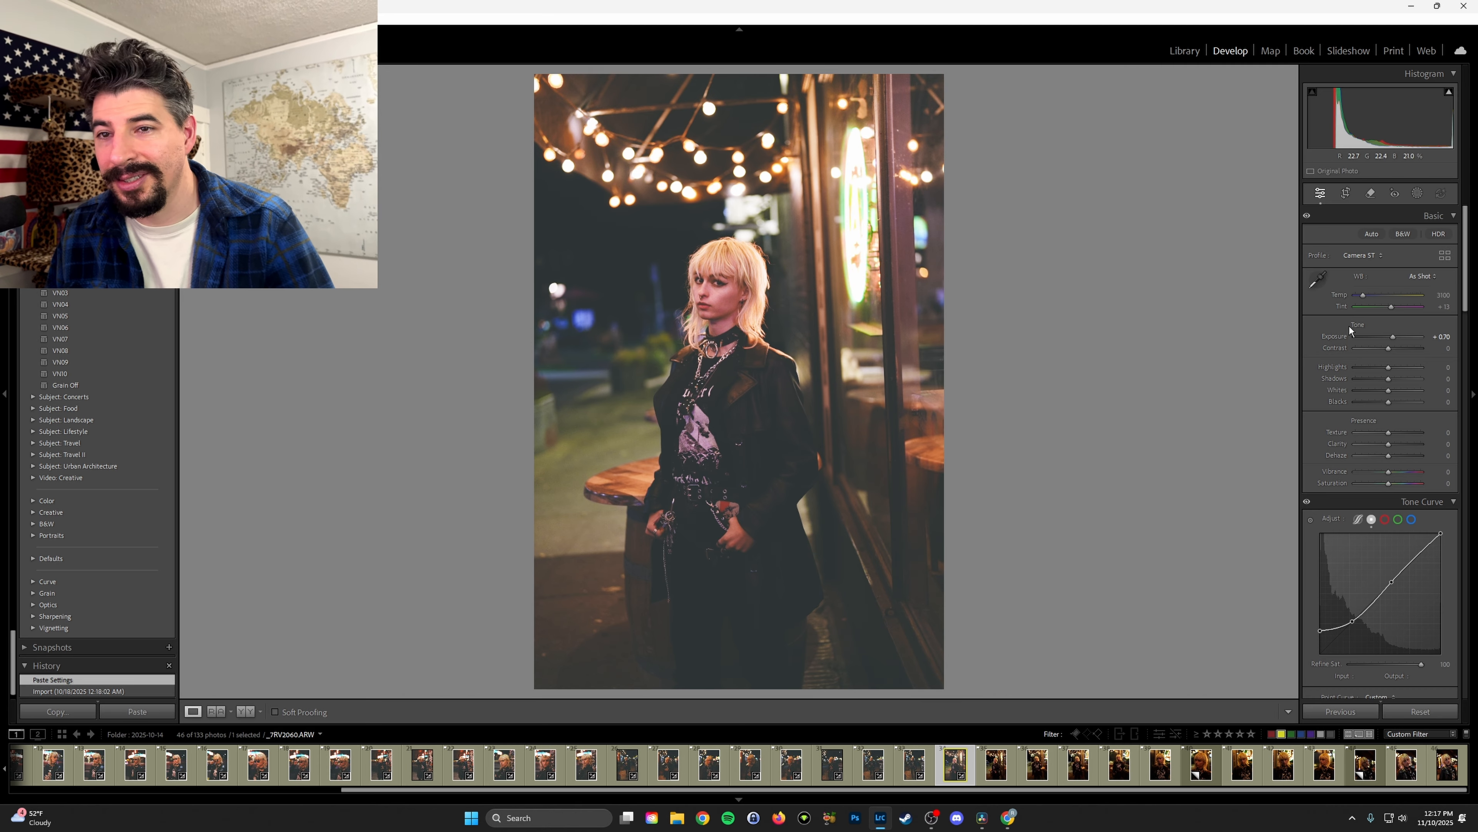
drag(1392, 337, 1388, 339)
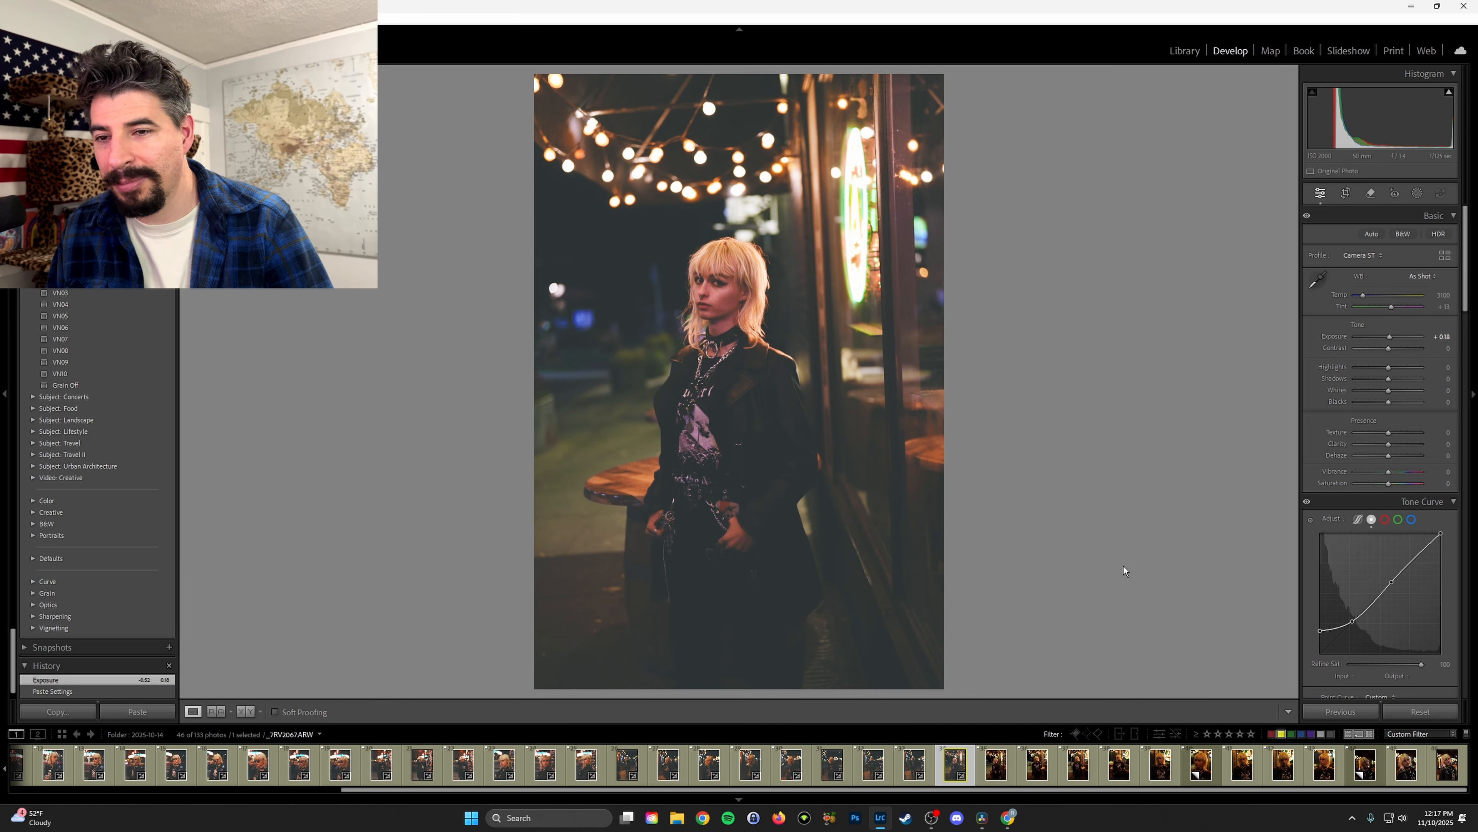
- Copy the develop settings of _7RV2067.ARW and paste them onto _7RV2068.ARW
key(Right)
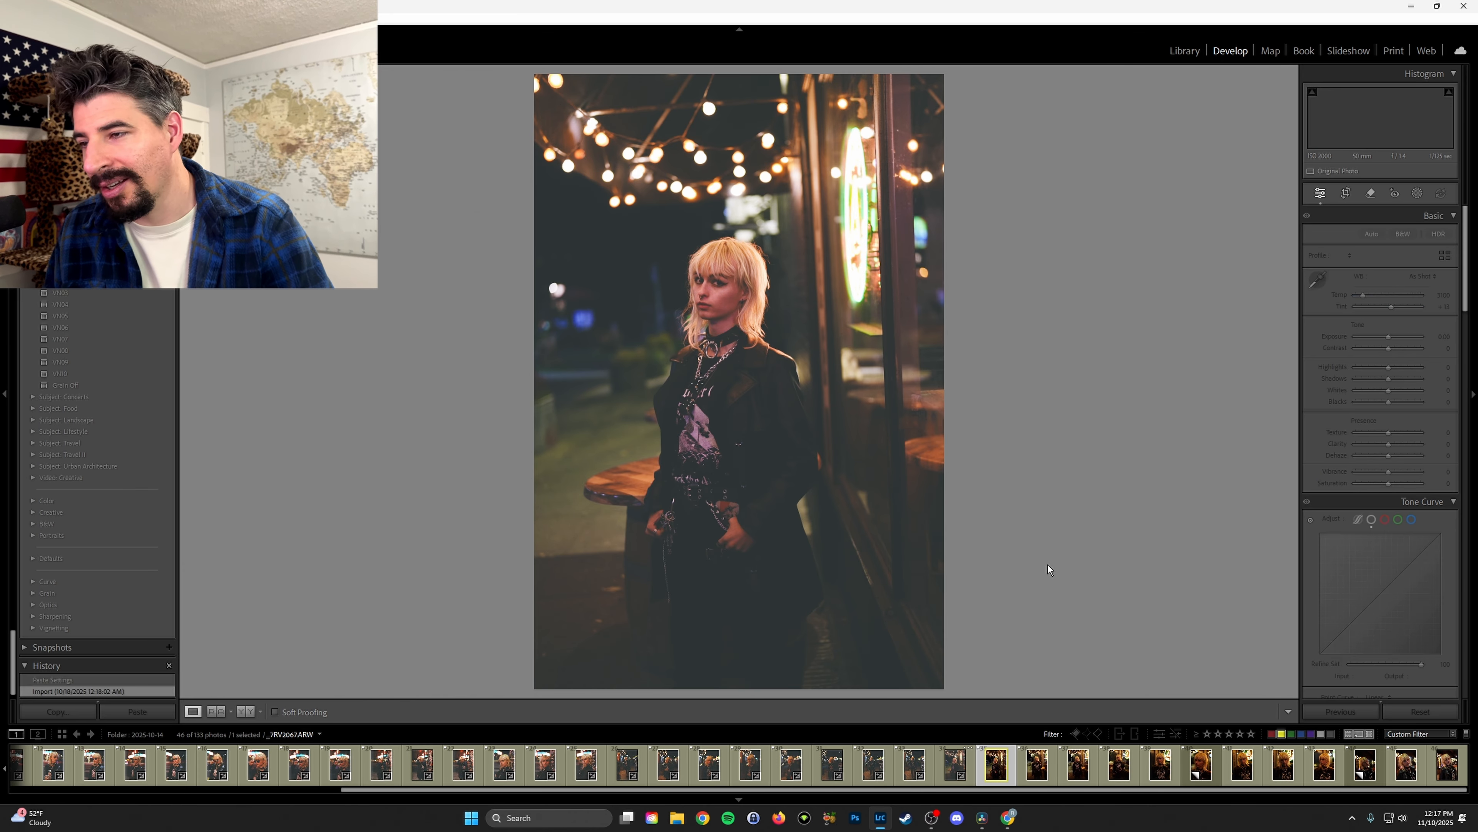
key(Left)
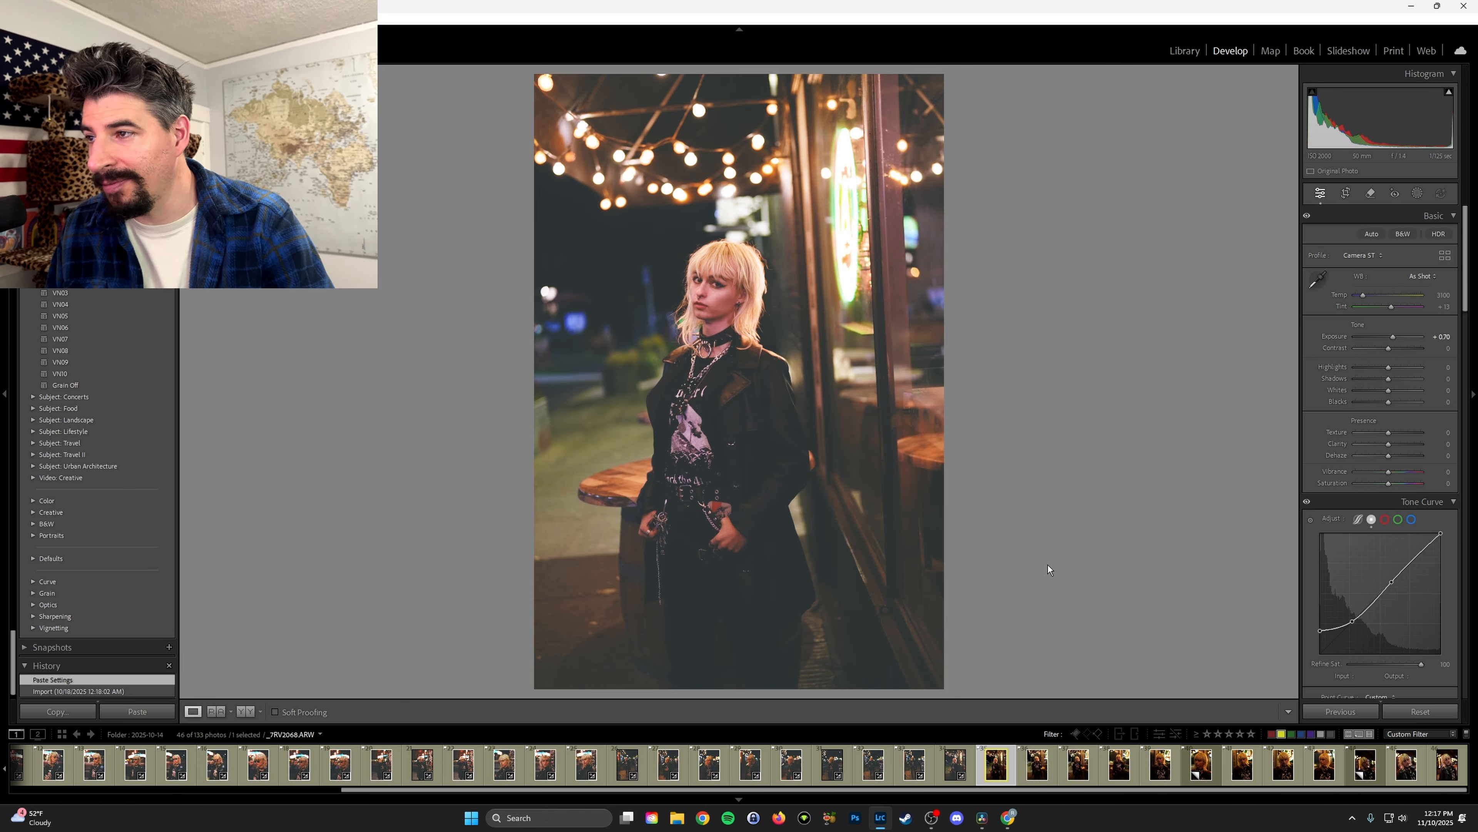
key(ctrl+shift+c)
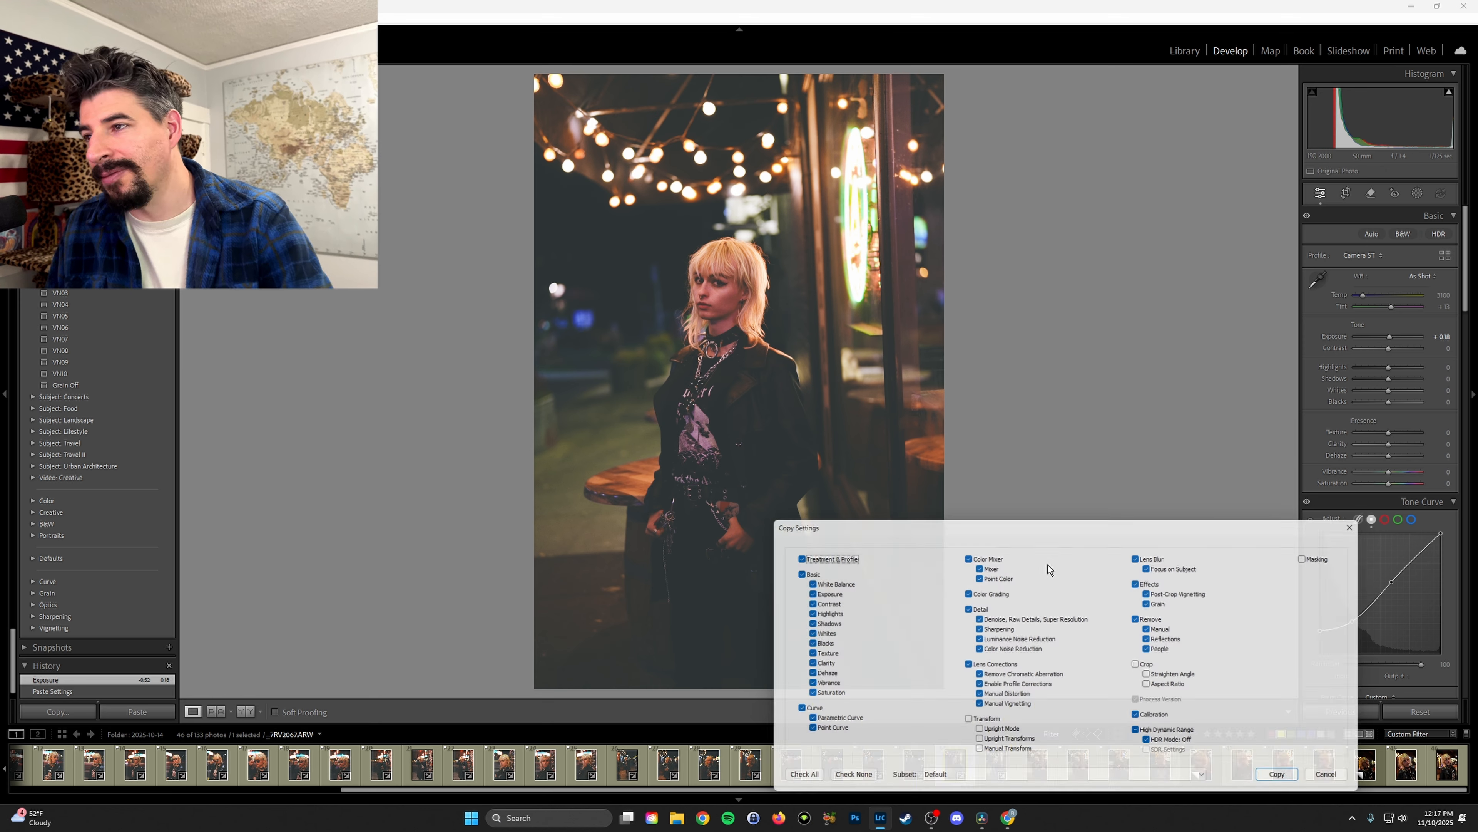
key(Return)
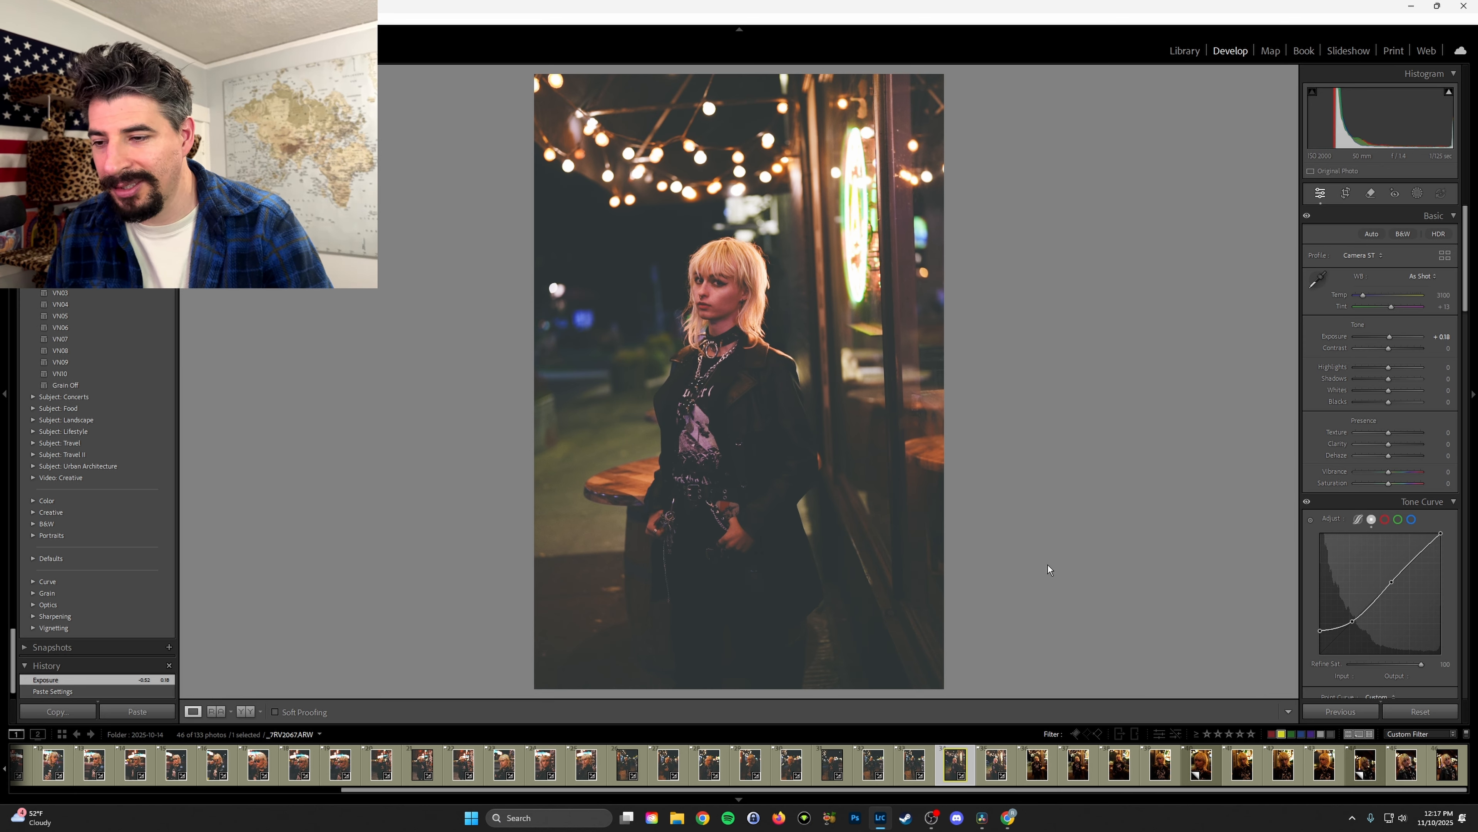
click(992, 760)
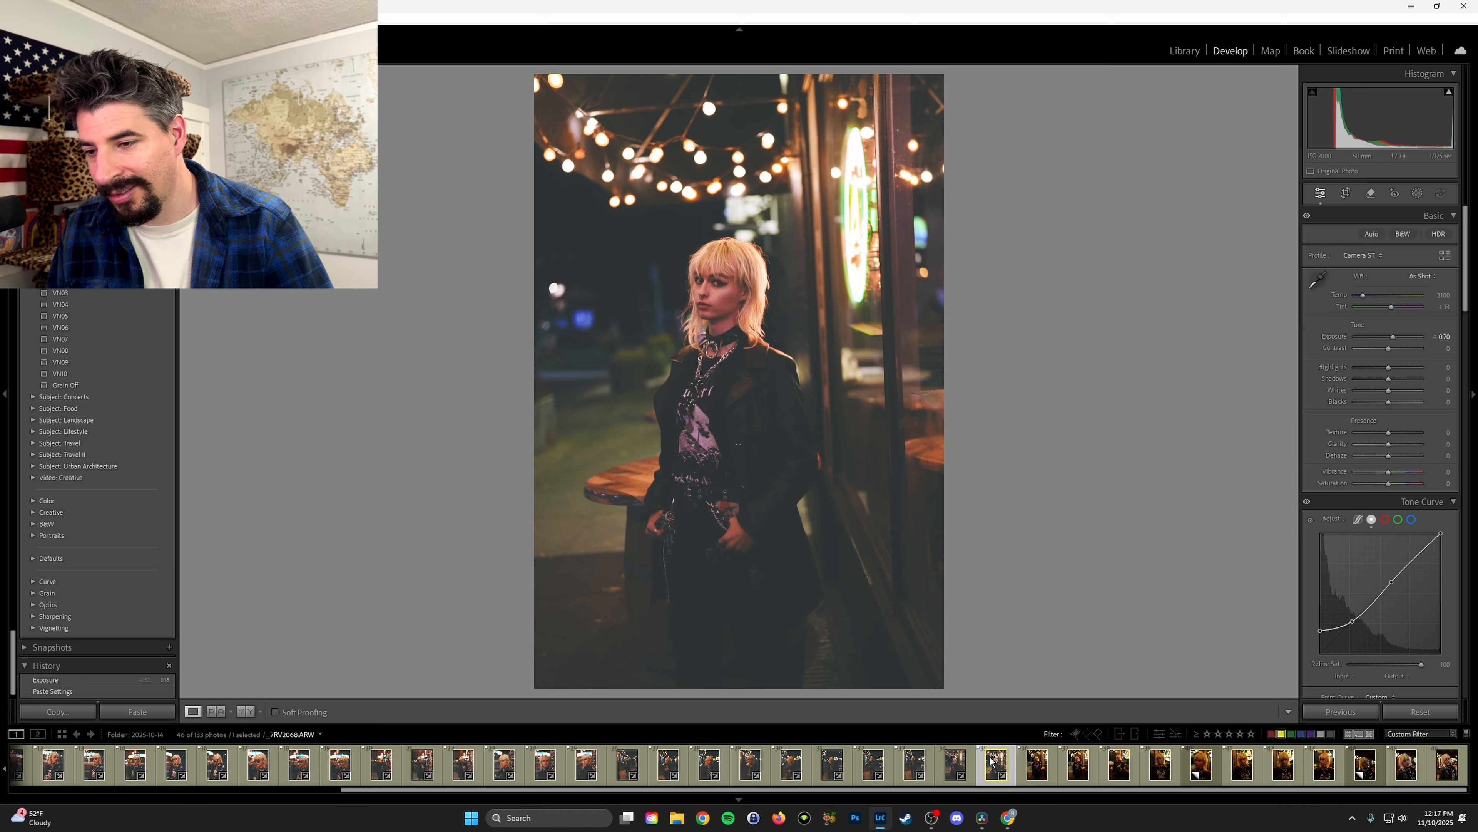
key(ctrl+shift+v)
- Paste the copied settings onto the next three photos, from _7RV2071.ARW through _7RV2080.ARW
key(Right)
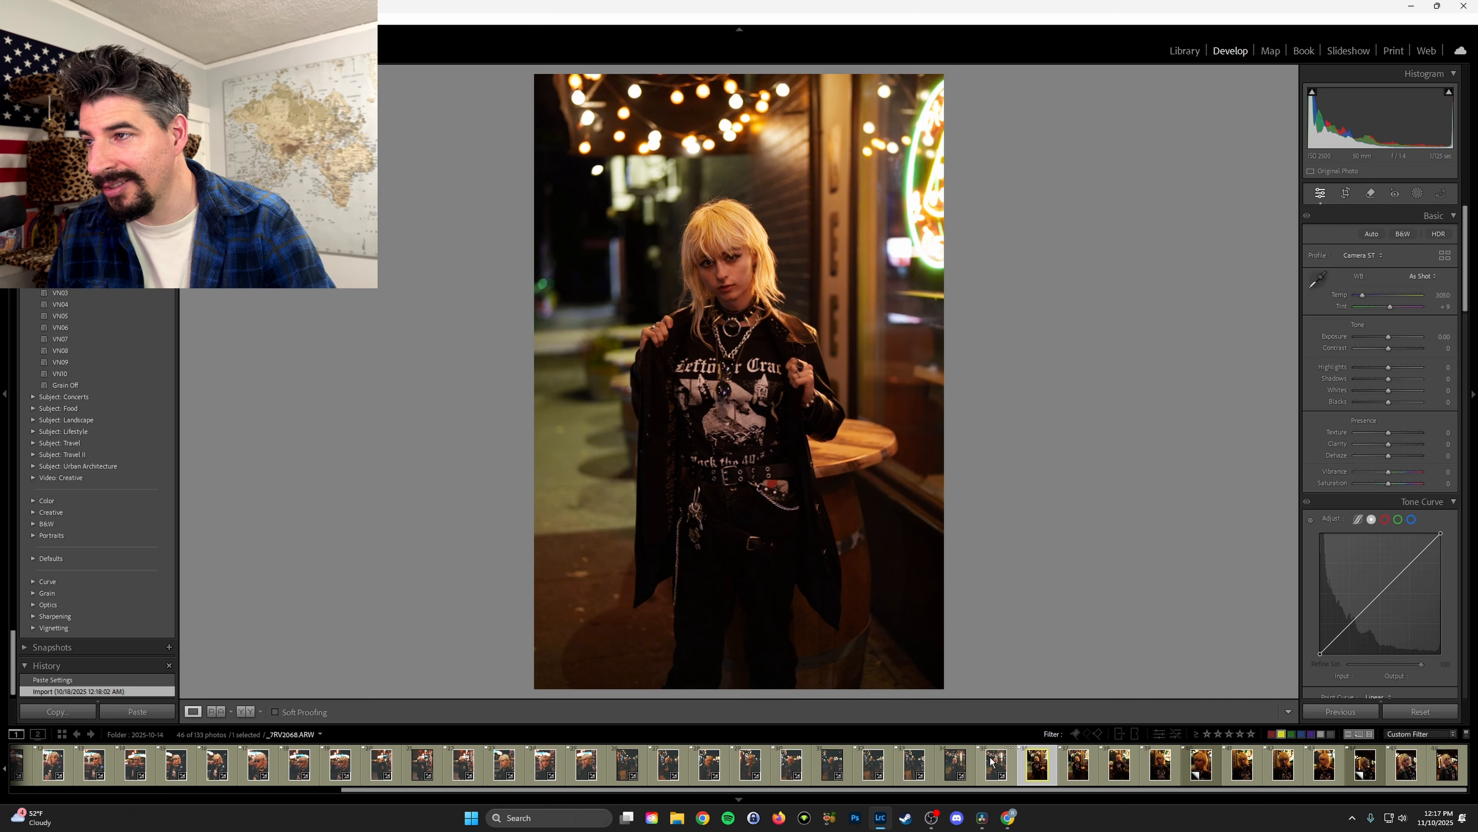
key(Right)
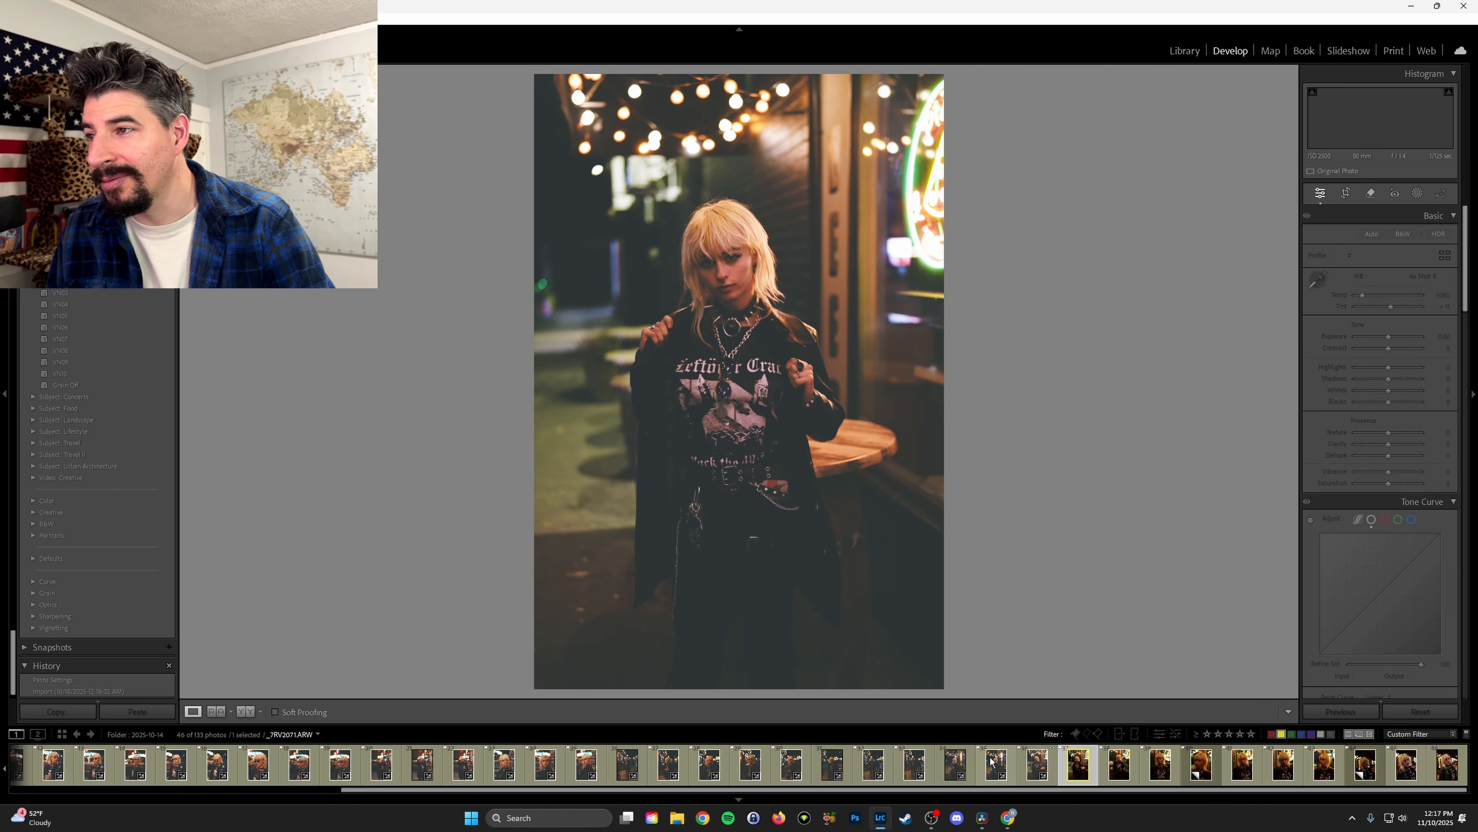
key(Right)
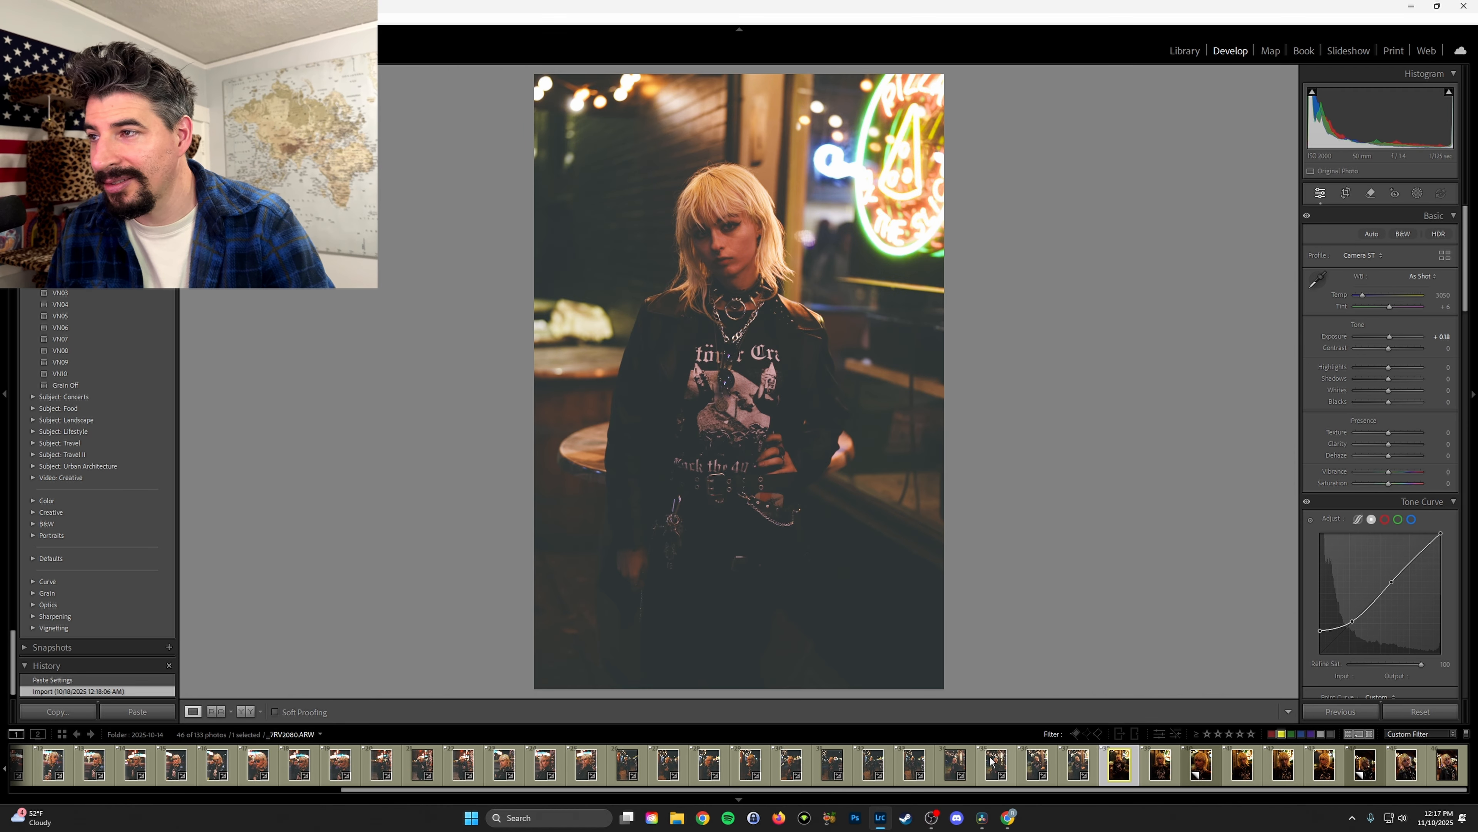
key(Right)
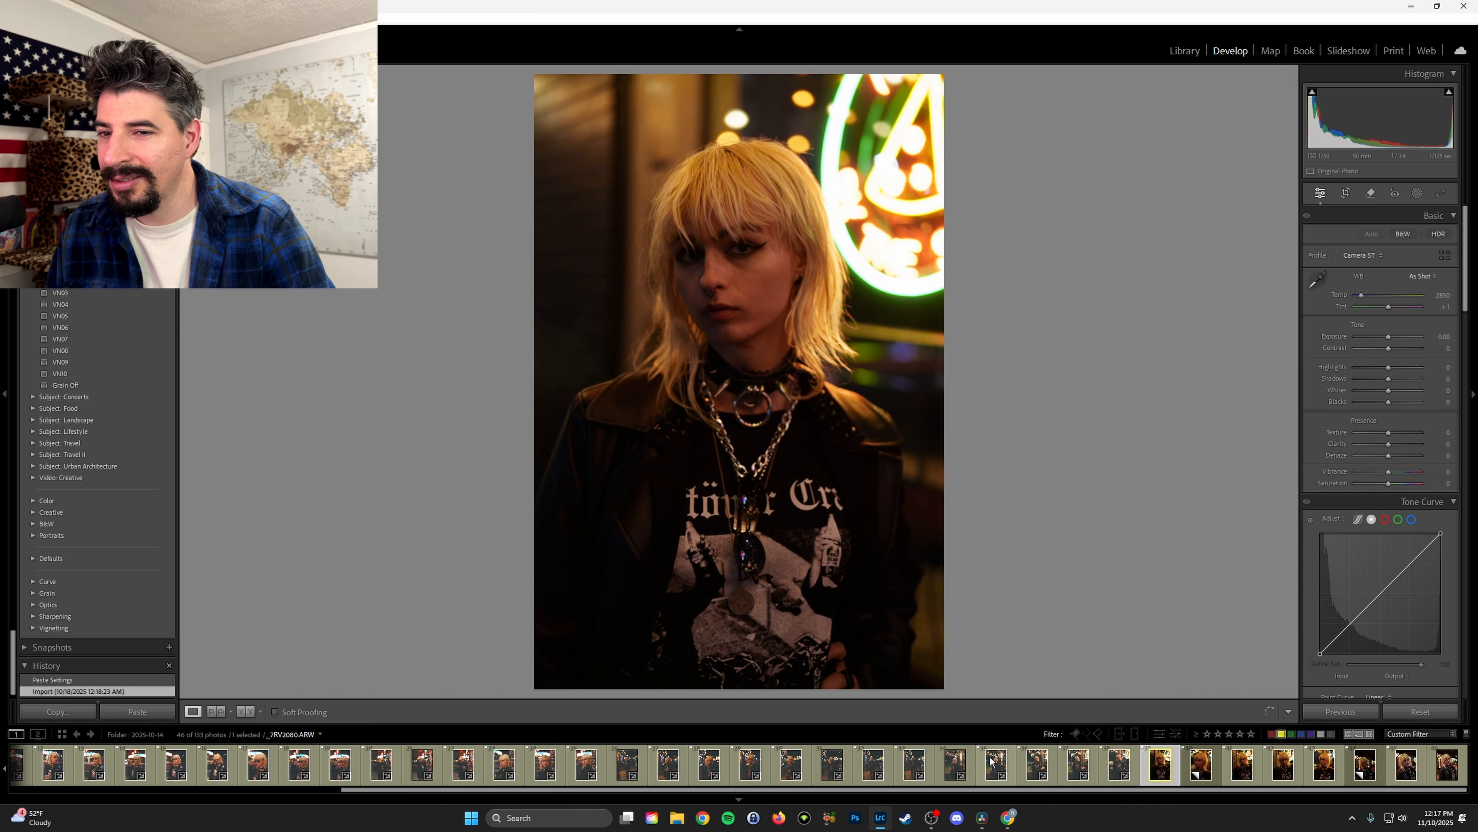
- Paste the copied settings onto _7RV2082.ARW and the virtual copy of _7RV2085.ARW, and set the virtual copy's exposure to +0.79
key(Right)
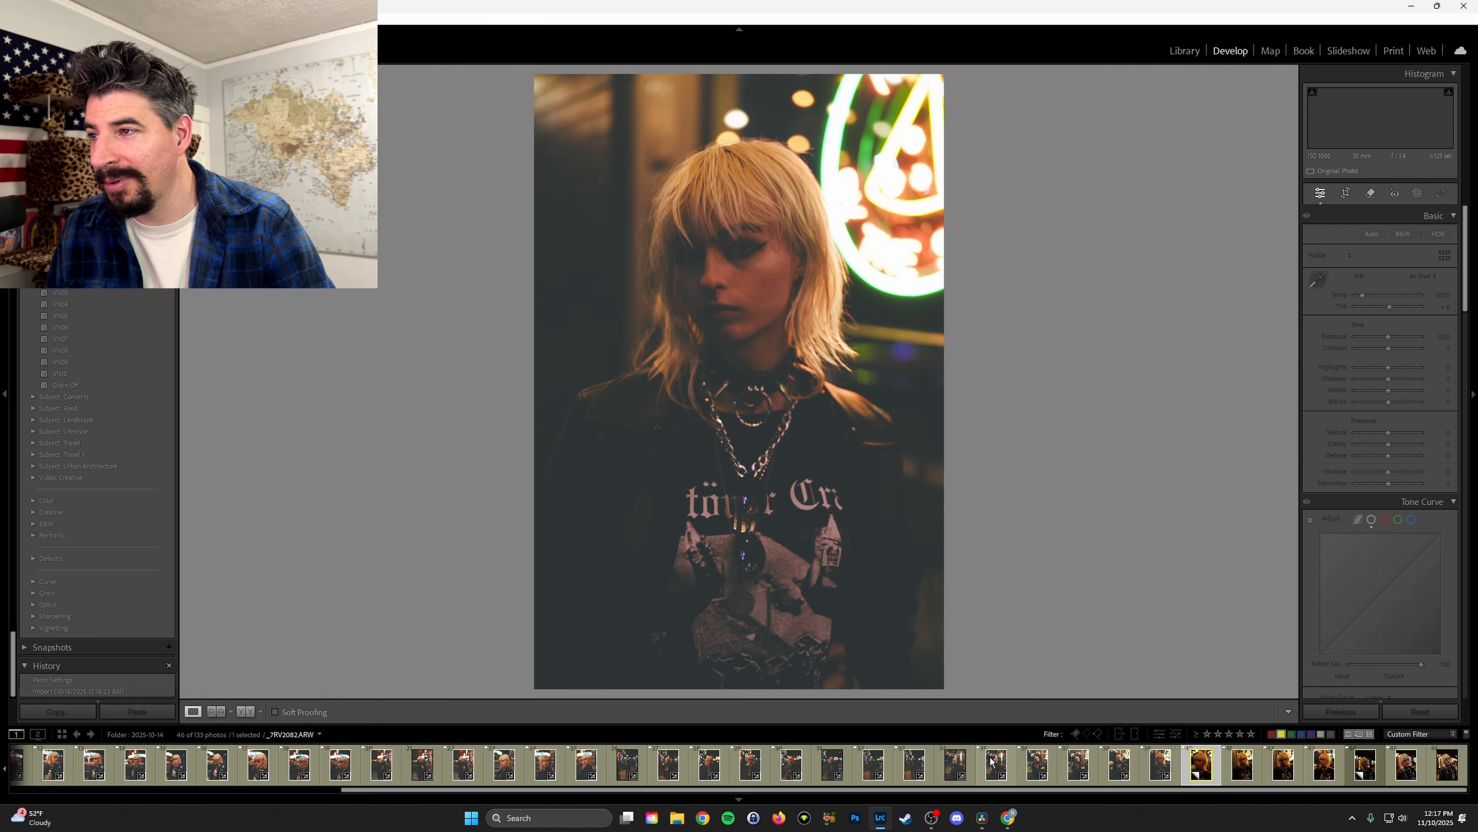
key(ctrl+shift+v)
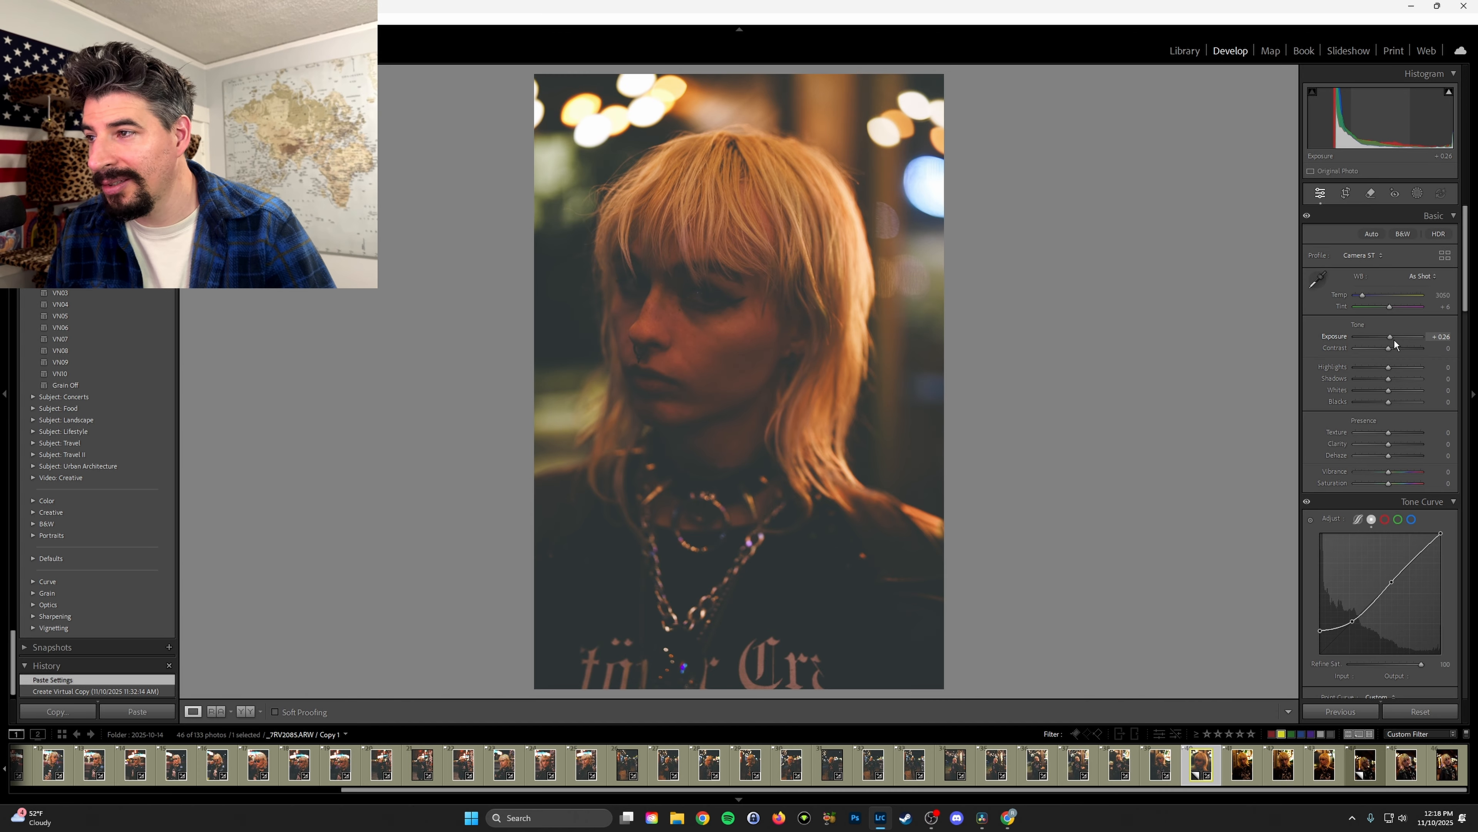
drag(1394, 340, 1397, 336)
- Copy the develop settings of the _7RV2085.ARW virtual copy and paste them onto _7RV2091.ARW, _7RV2092.ARW and _7RV2093.ARW
key(ctrl+shift+c)
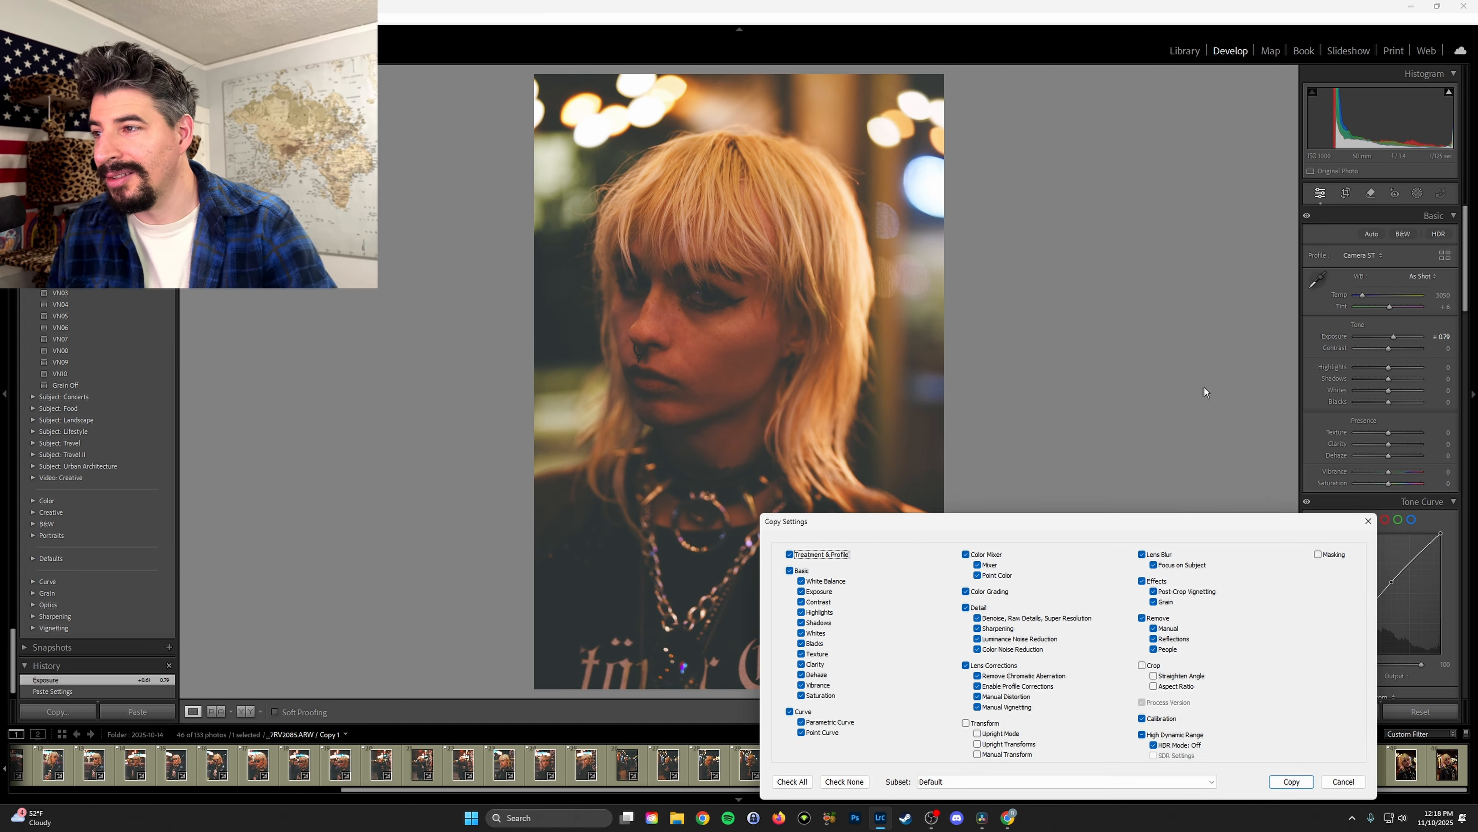
key(Return)
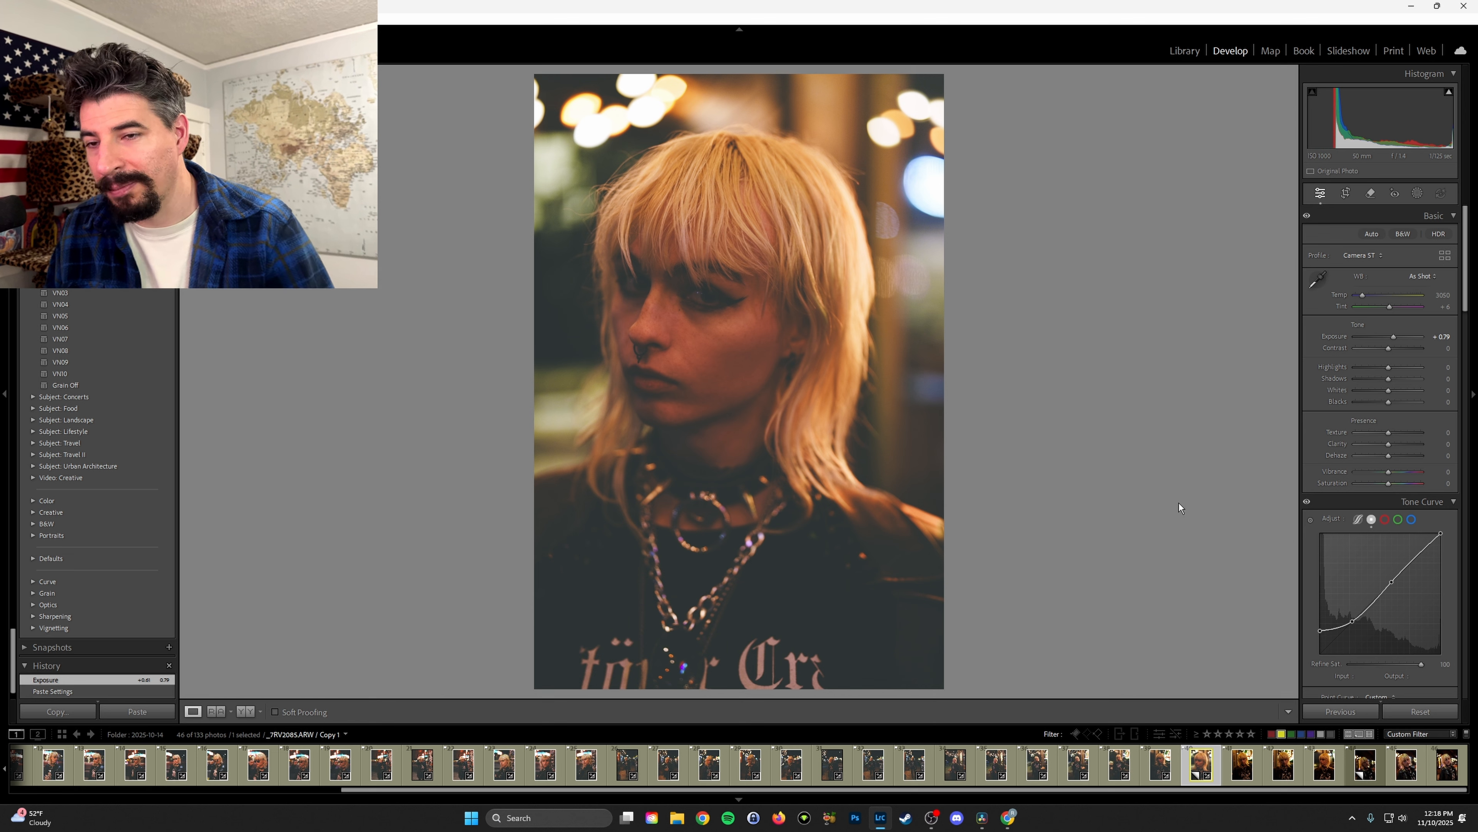
key(Right)
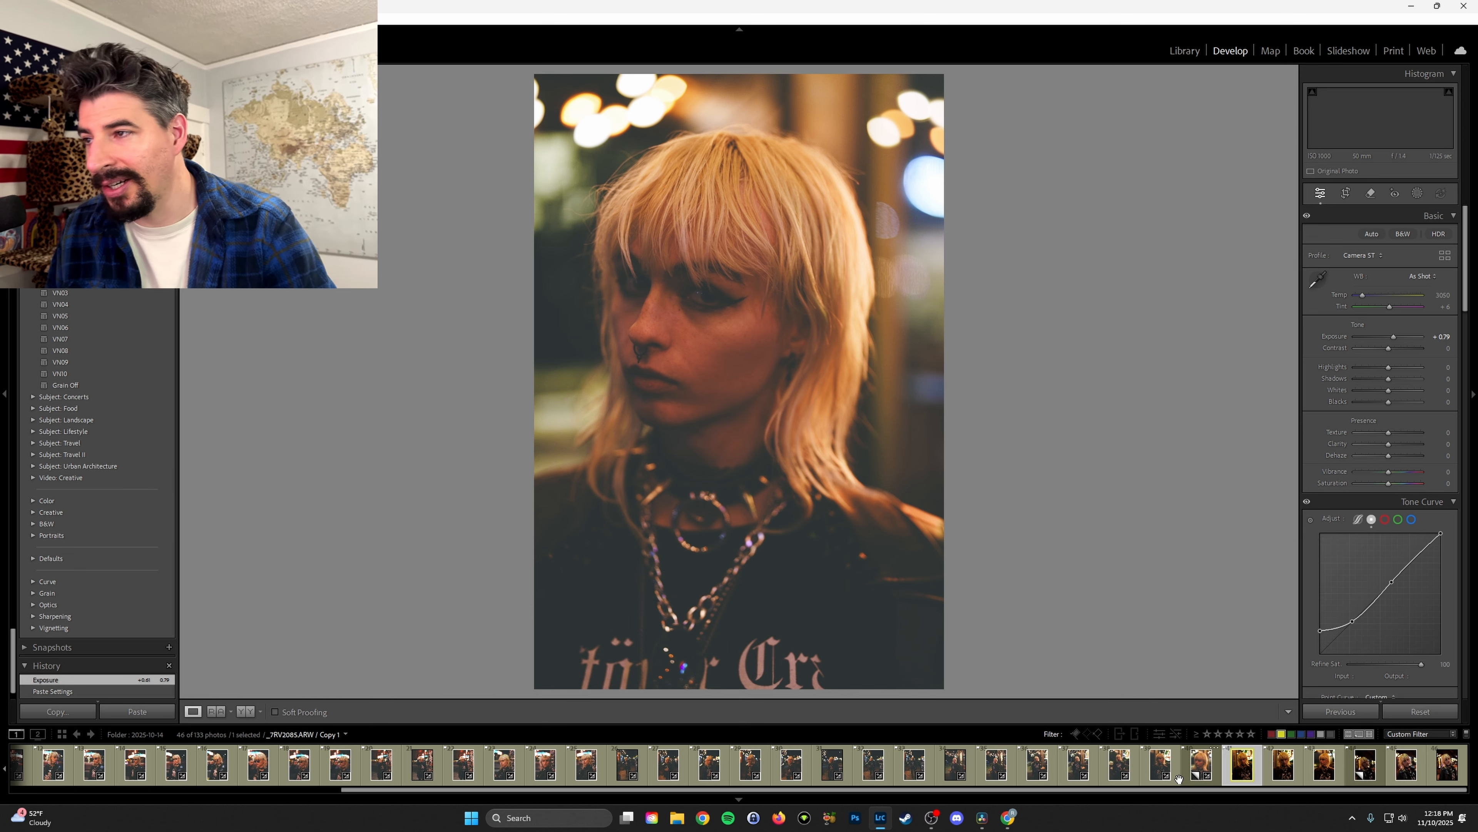
key(Right)
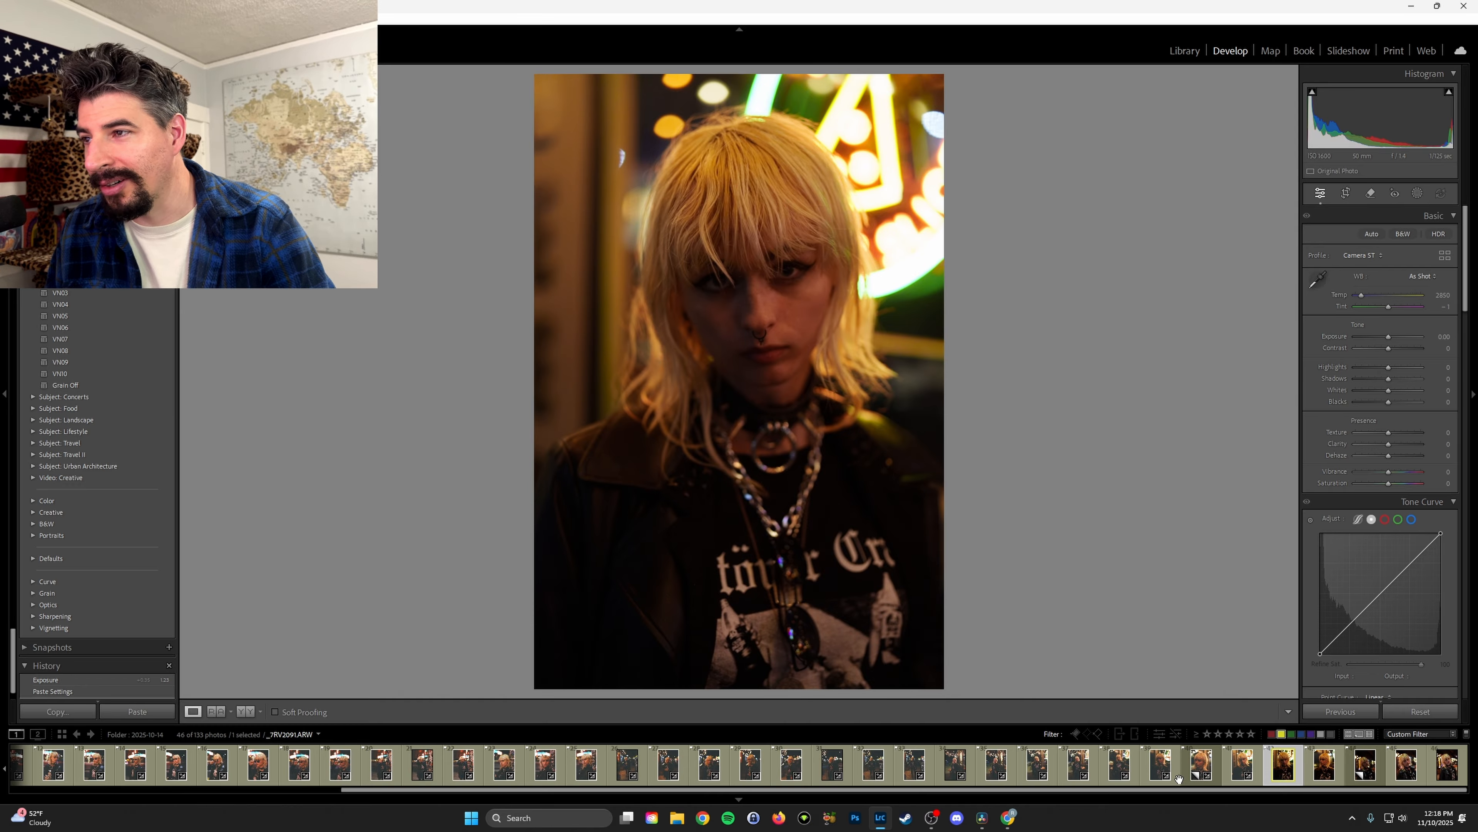
key(ctrl+shift+v)
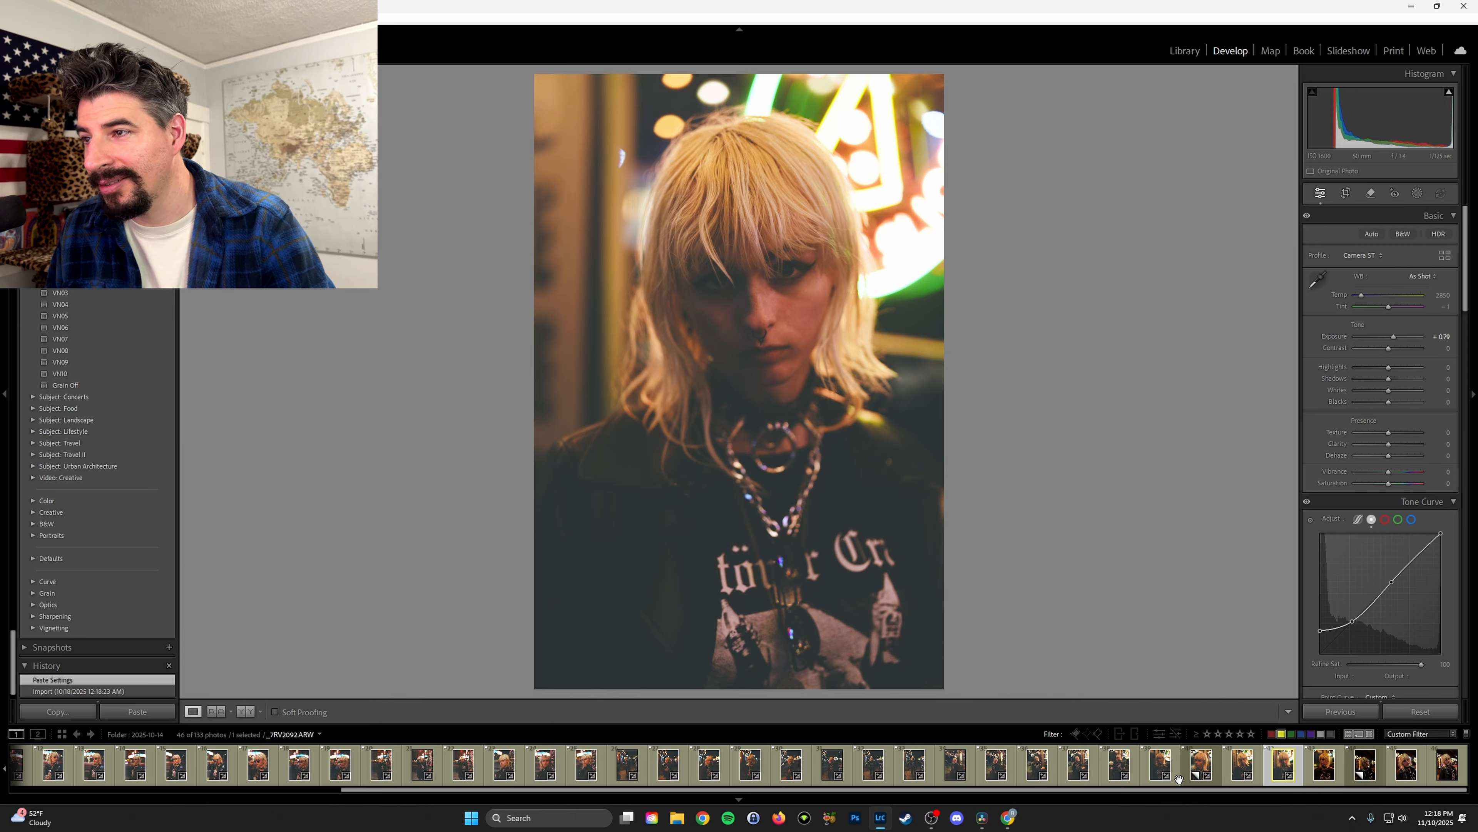
key(Right)
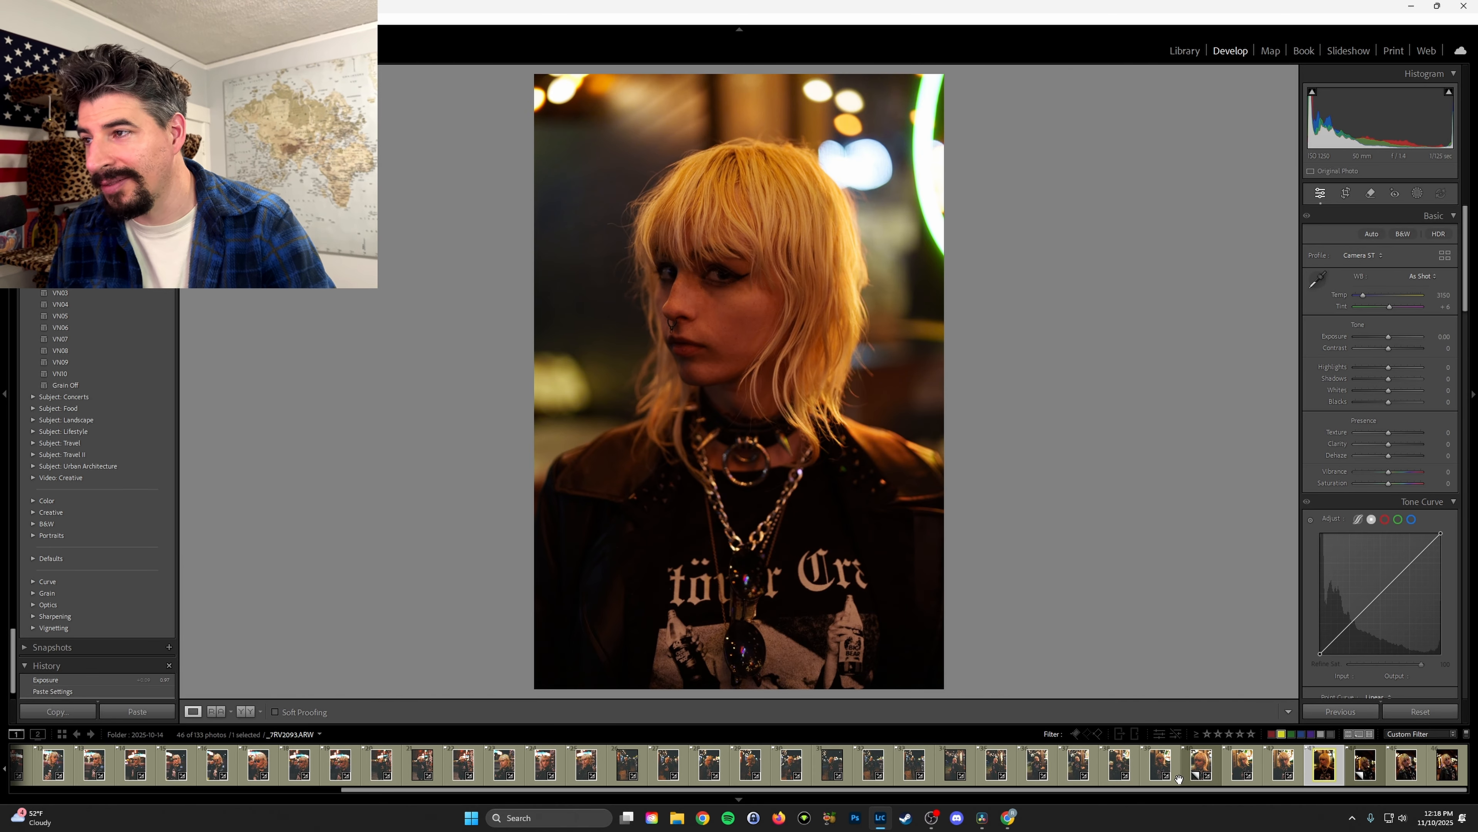
- Paste the settings onto the _7RV2098.ARW virtual copy and _7RV2099.ARW, setting their exposures to +1.05 and +0.53 respectively
key(Right)
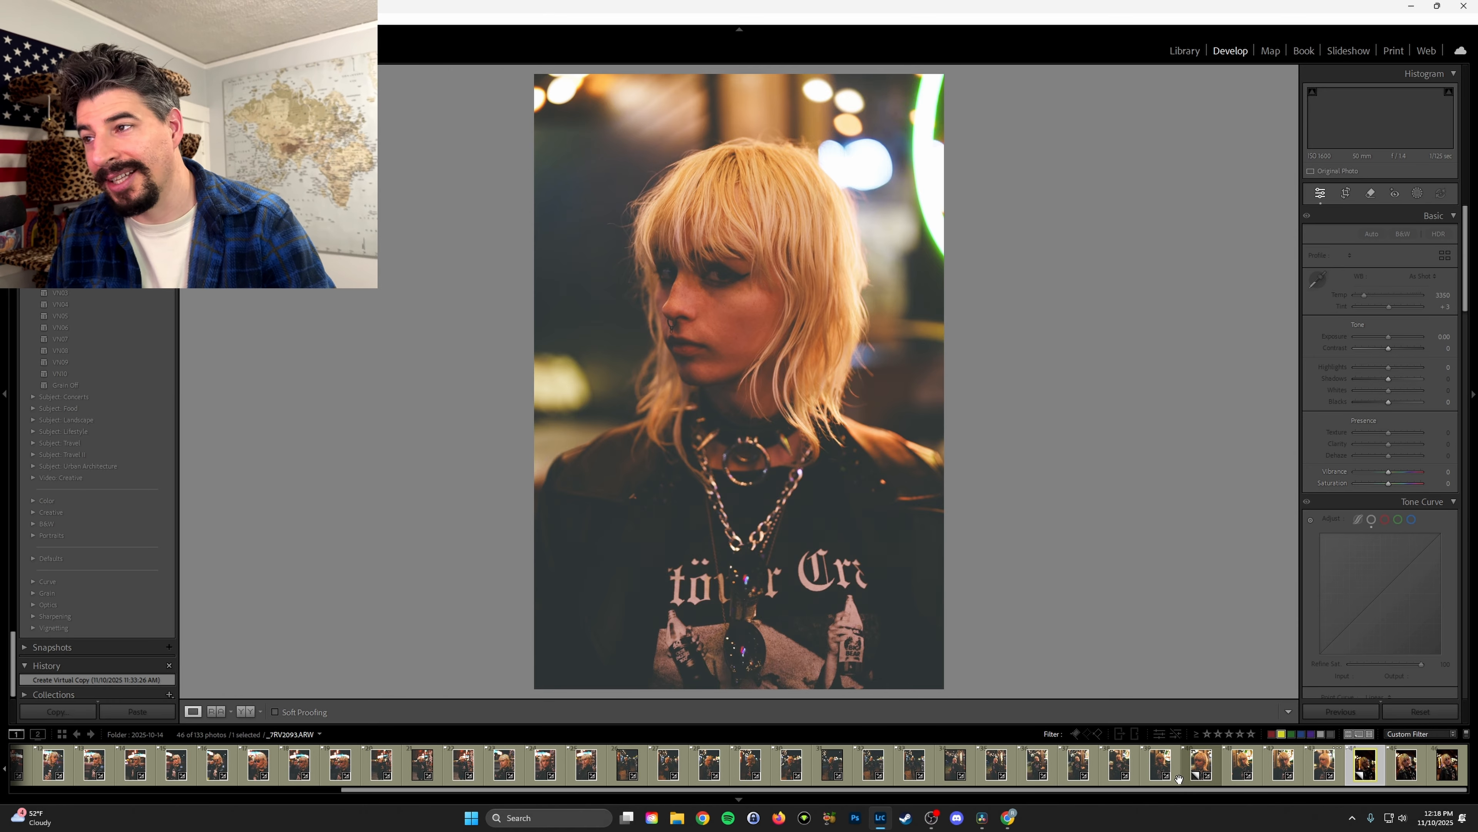
key(ctrl+shift+v)
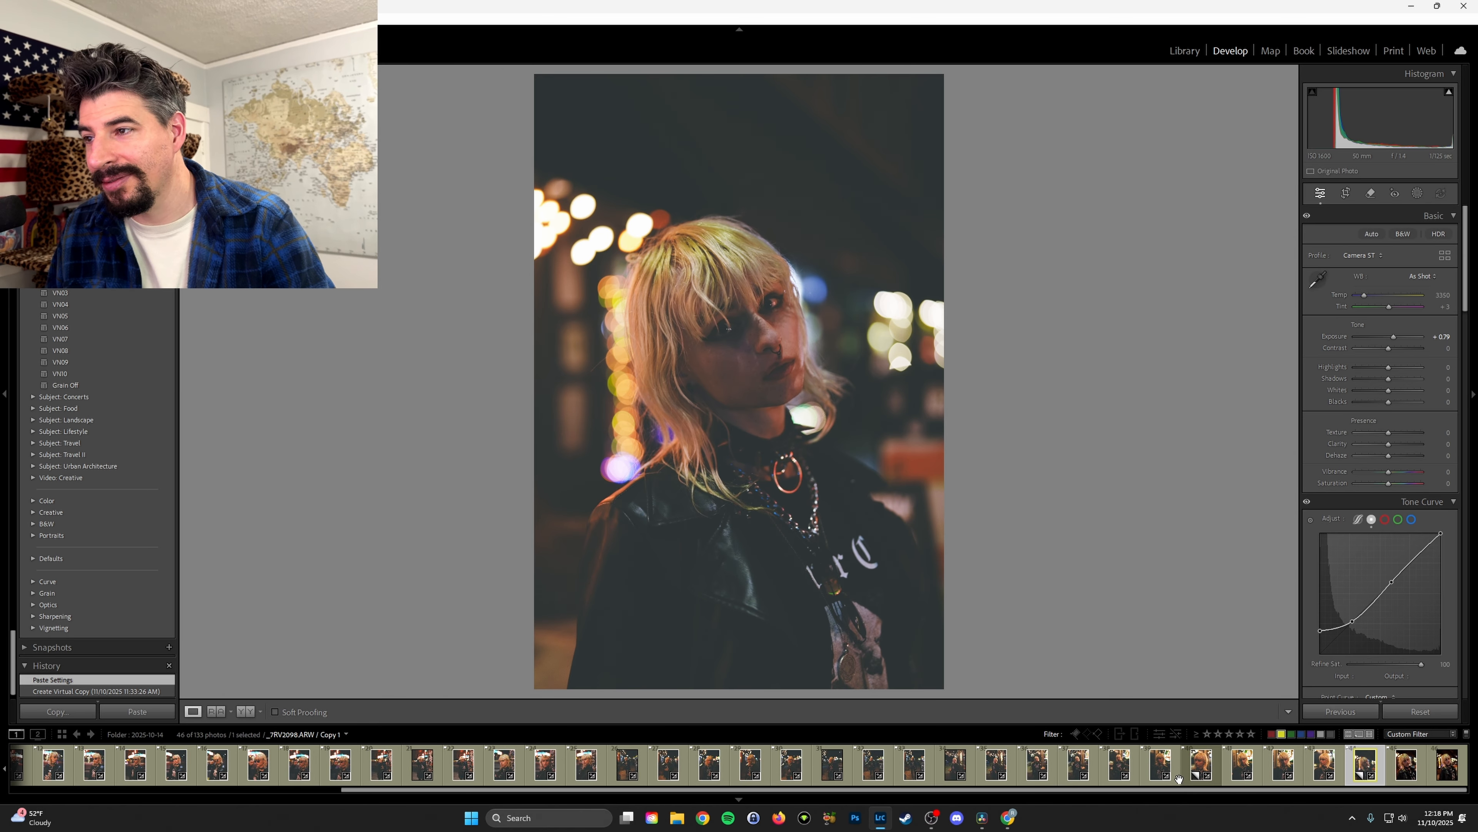
key(Right)
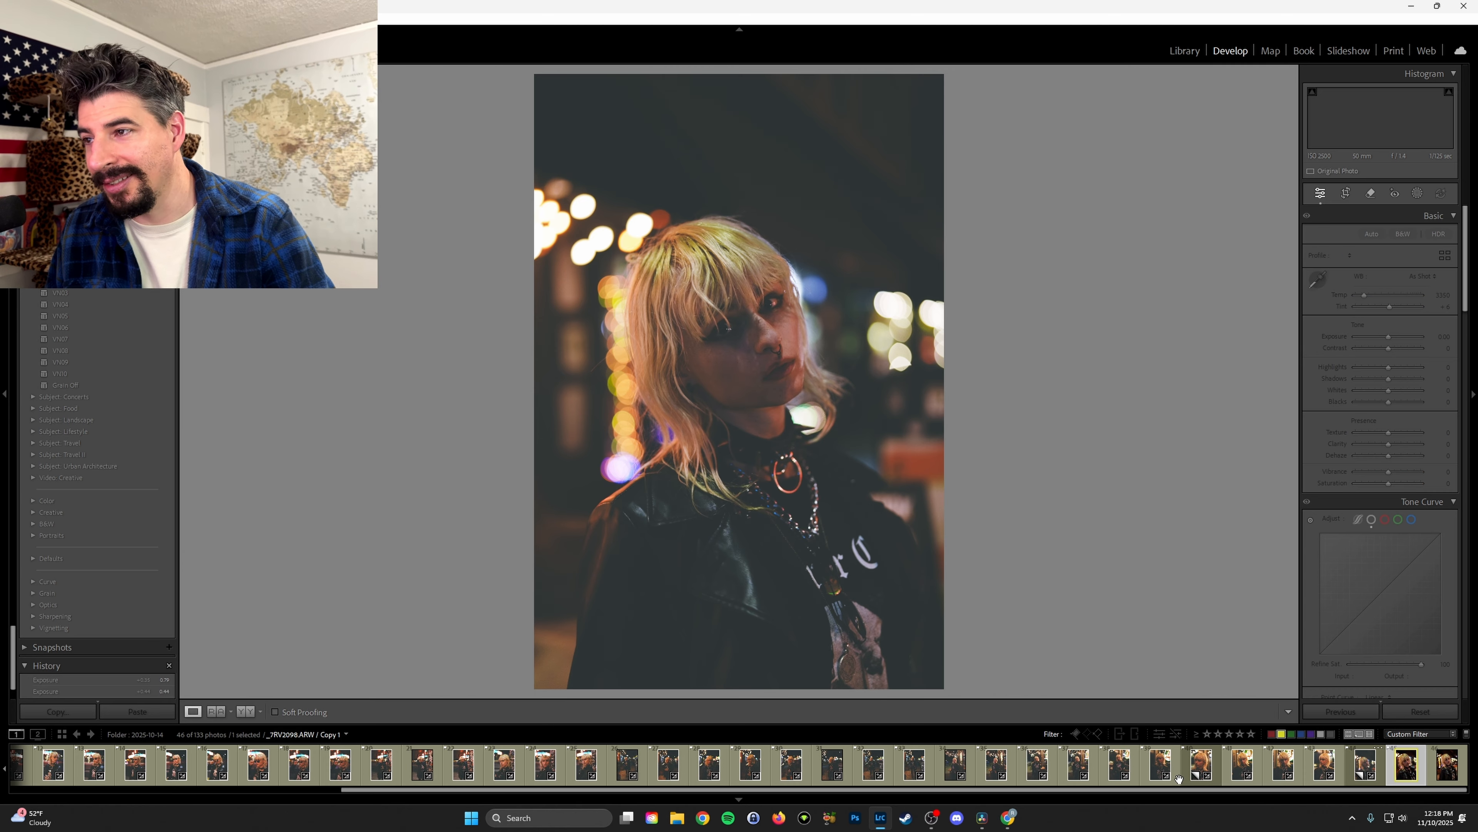
key(ctrl+shift+v)
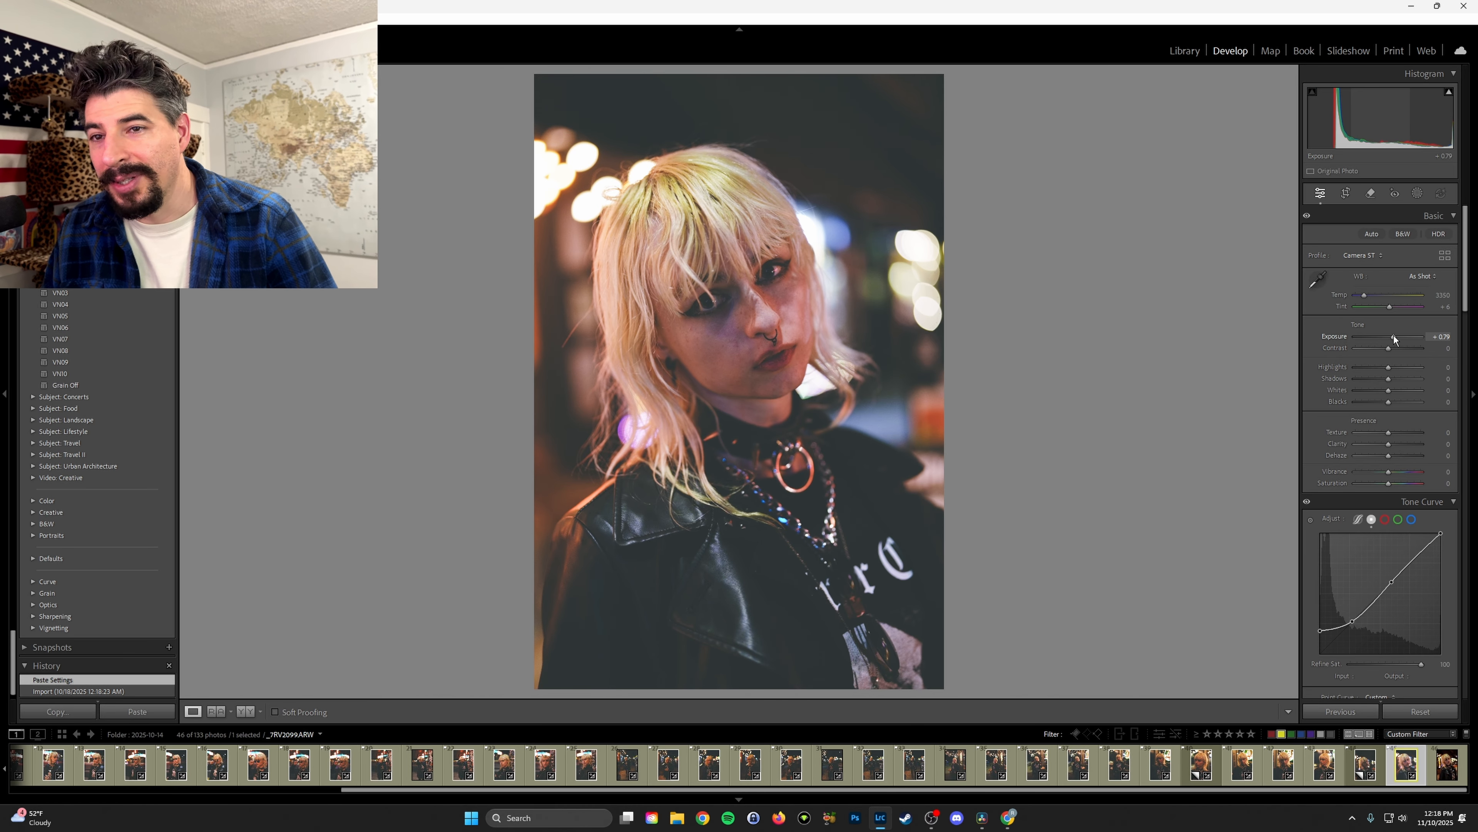
drag(1394, 337, 1392, 340)
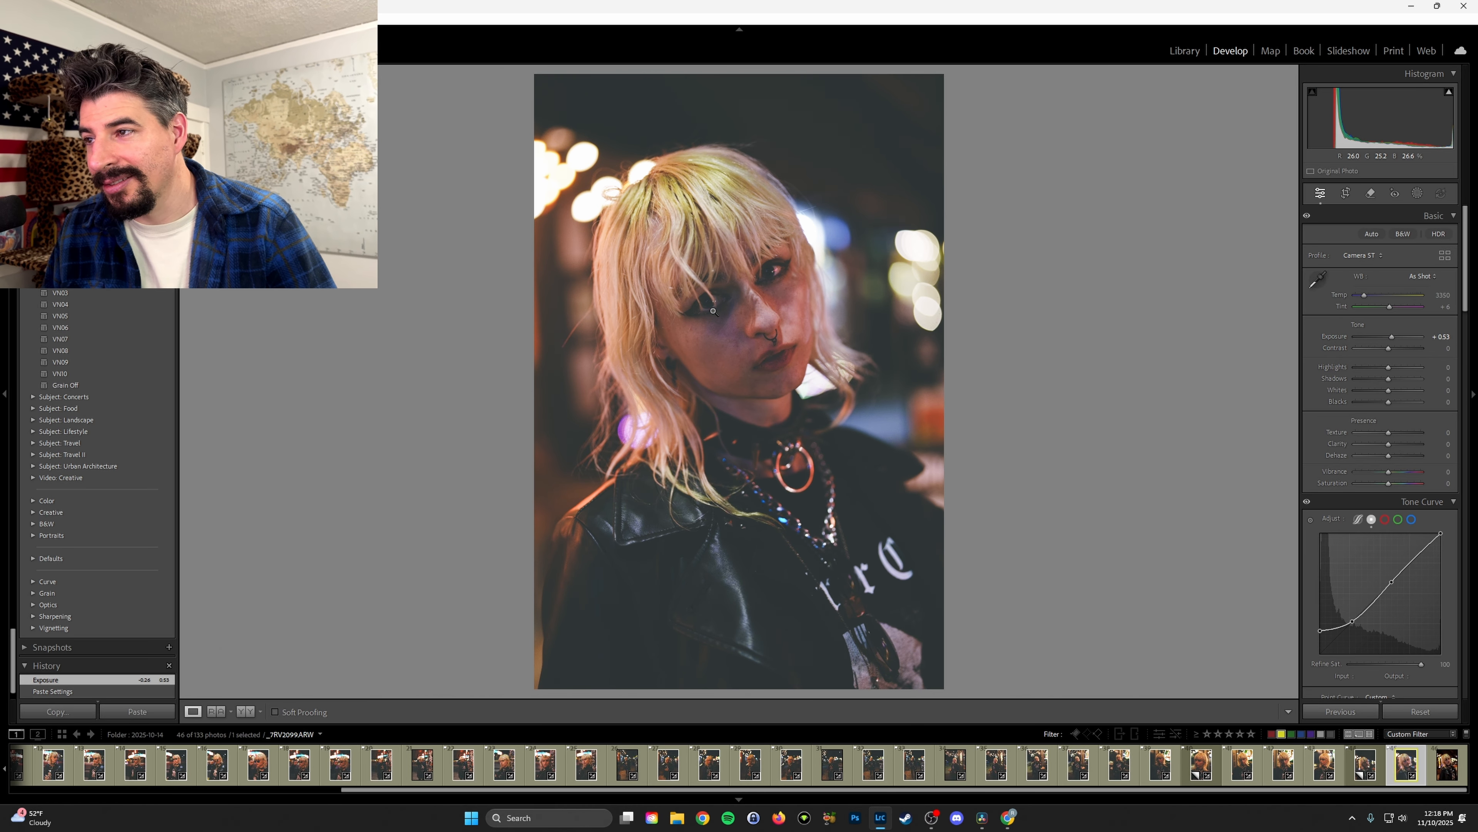
click(1354, 760)
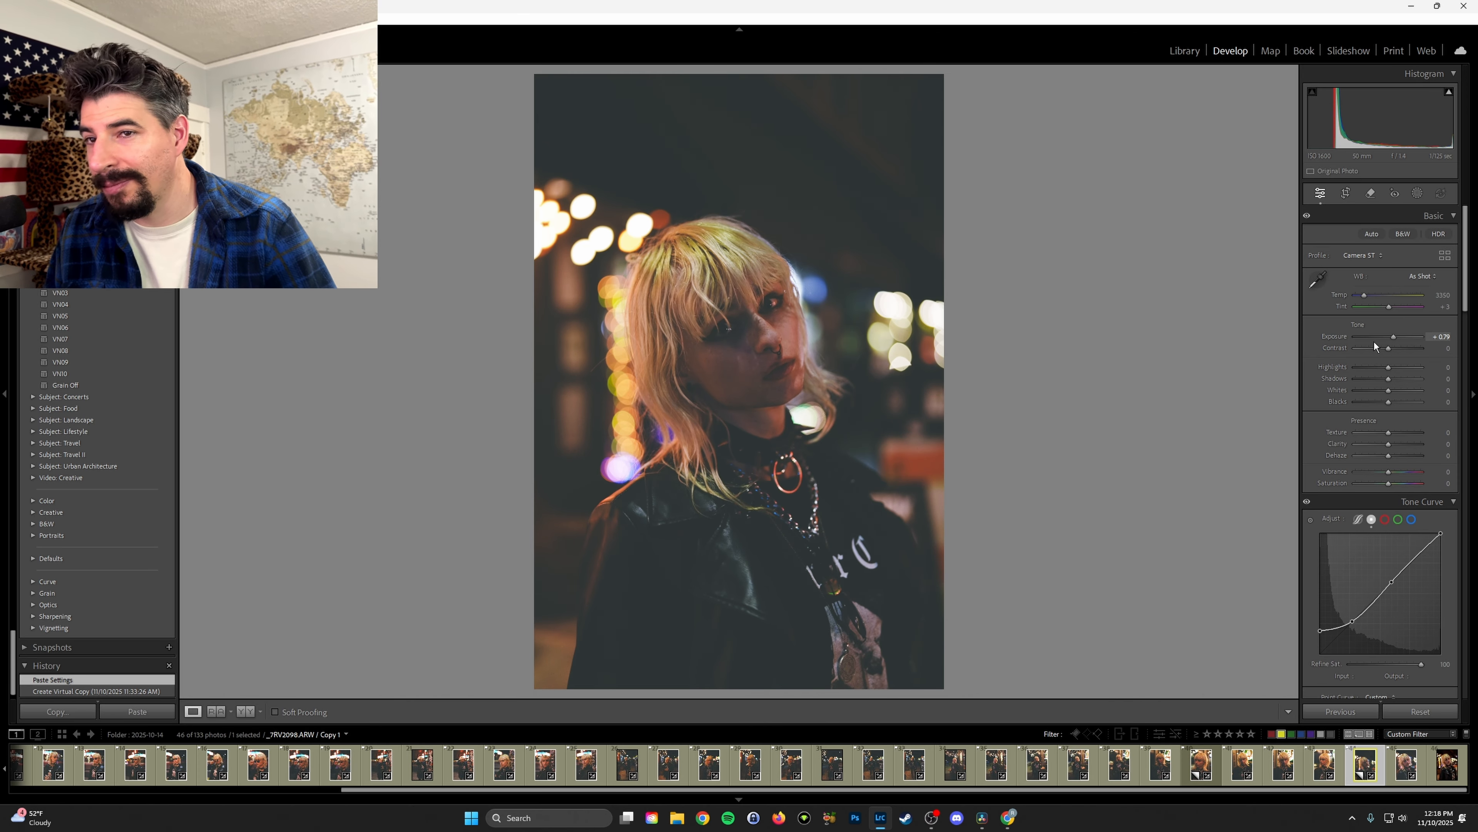
drag(1394, 337, 1397, 341)
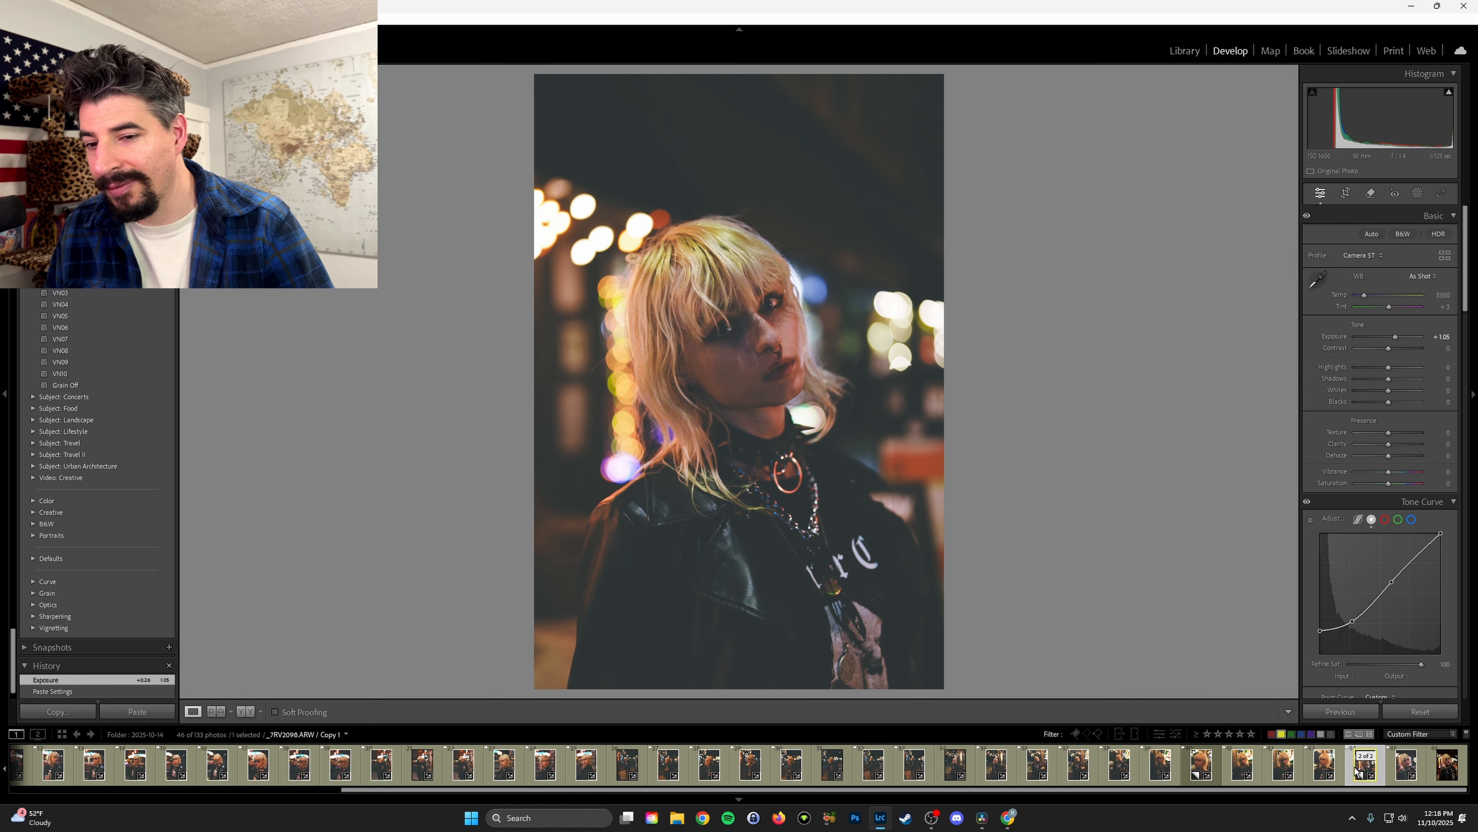
- Paste the copied settings onto _7RV2100.ARW and lower its exposure slightly
key(Right)
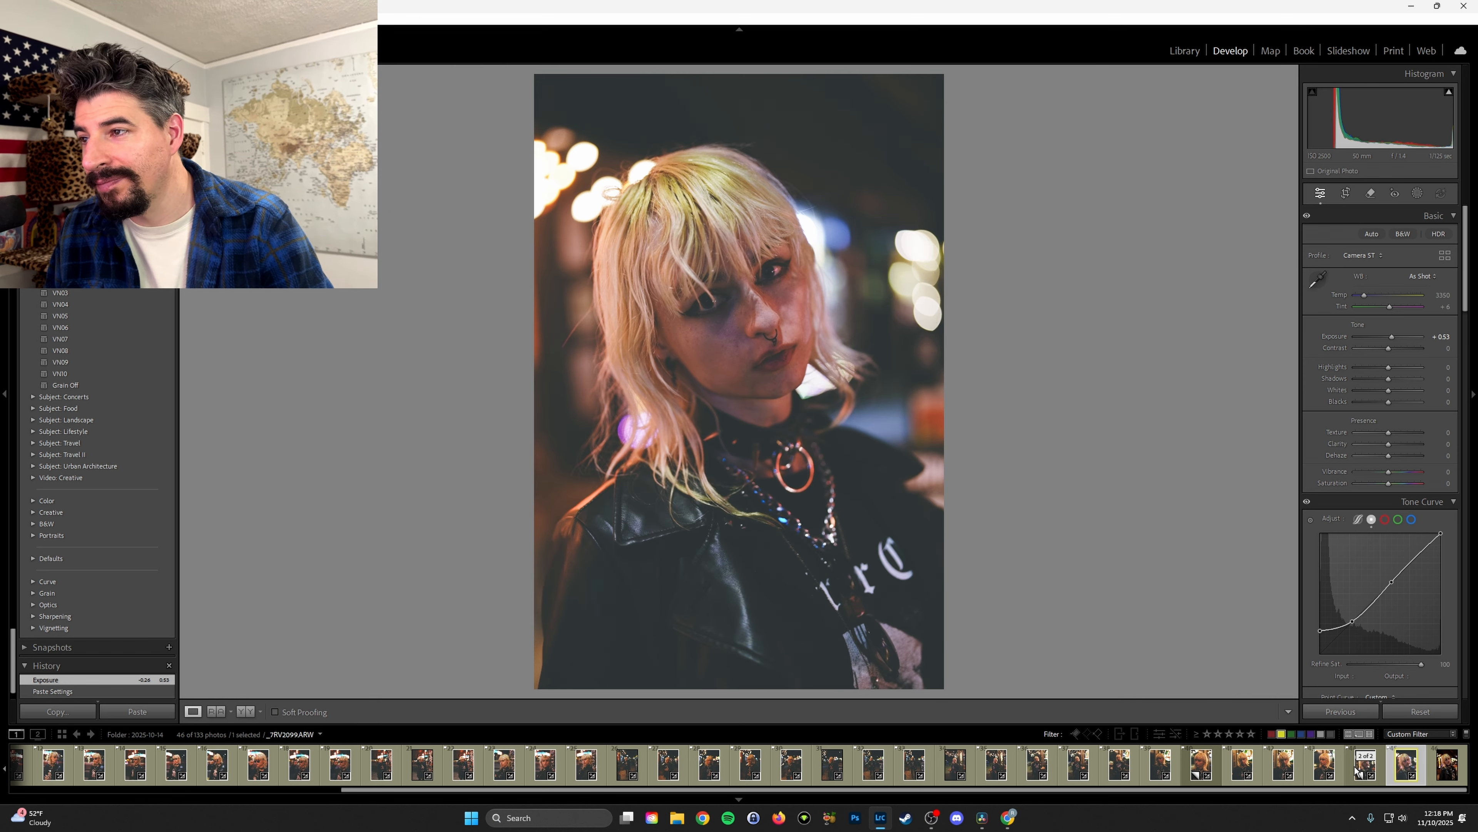
key(Right)
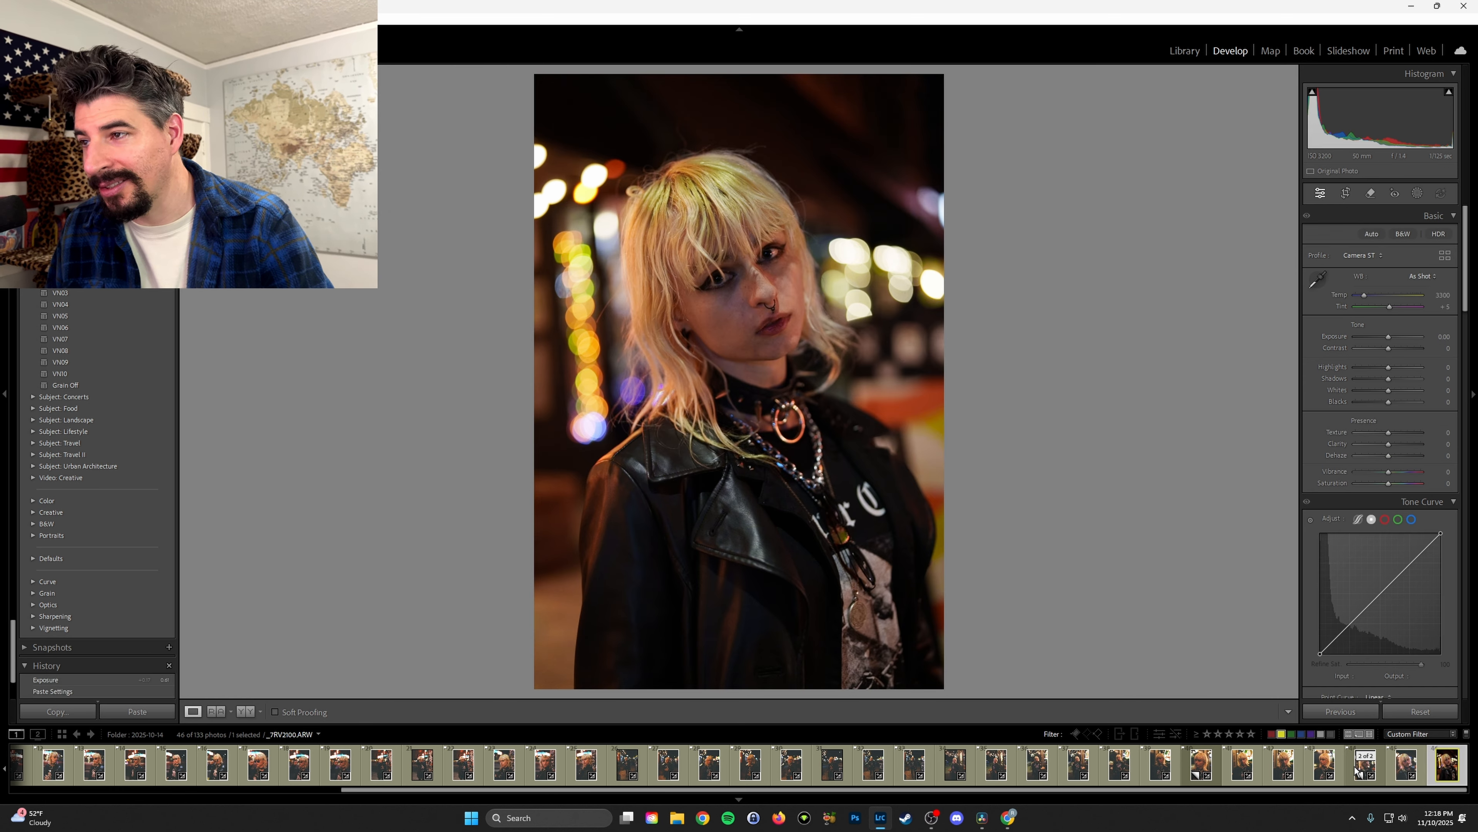
key(ctrl+shift+v)
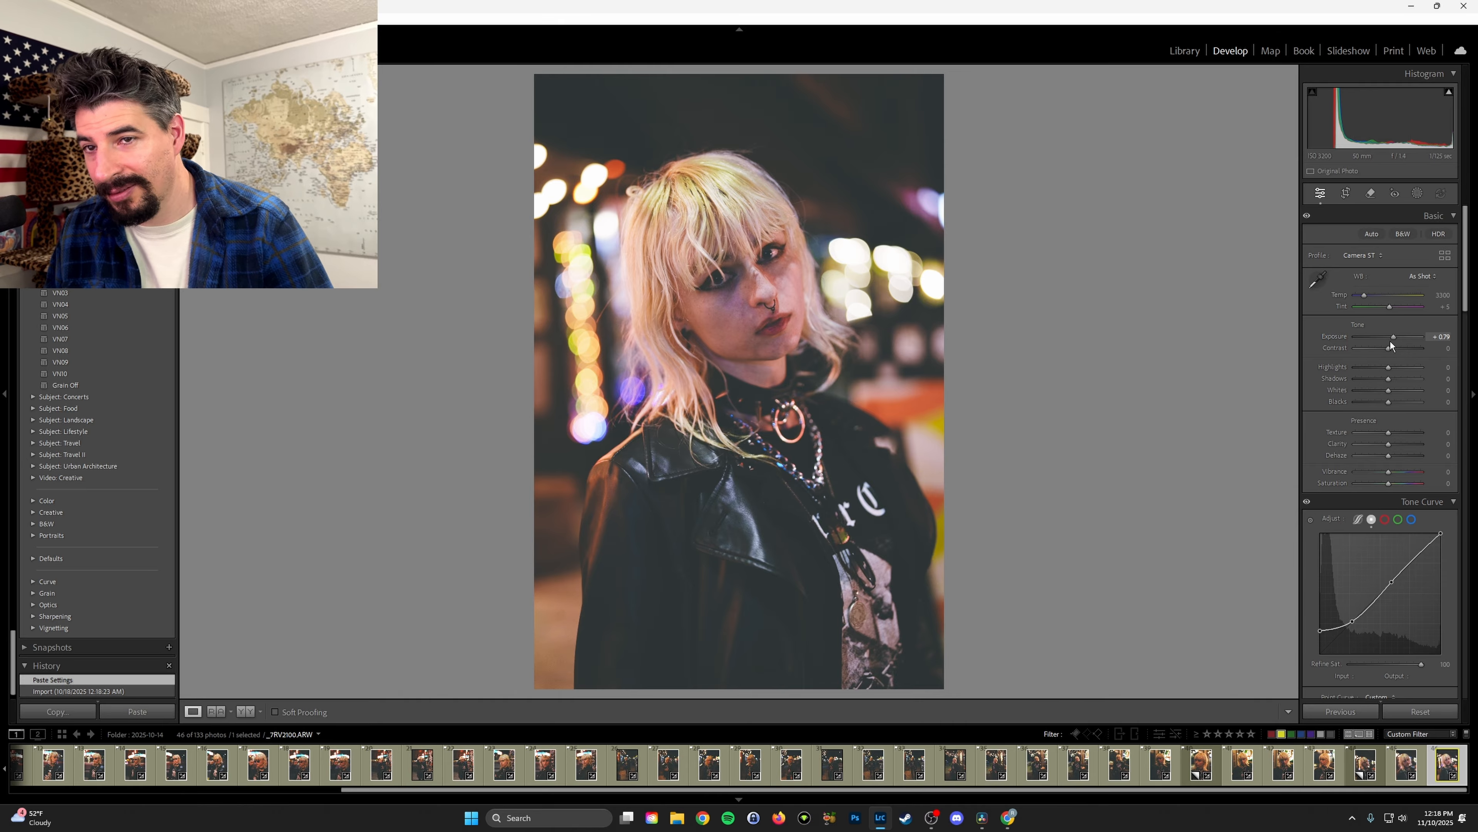
drag(1391, 341, 1390, 341)
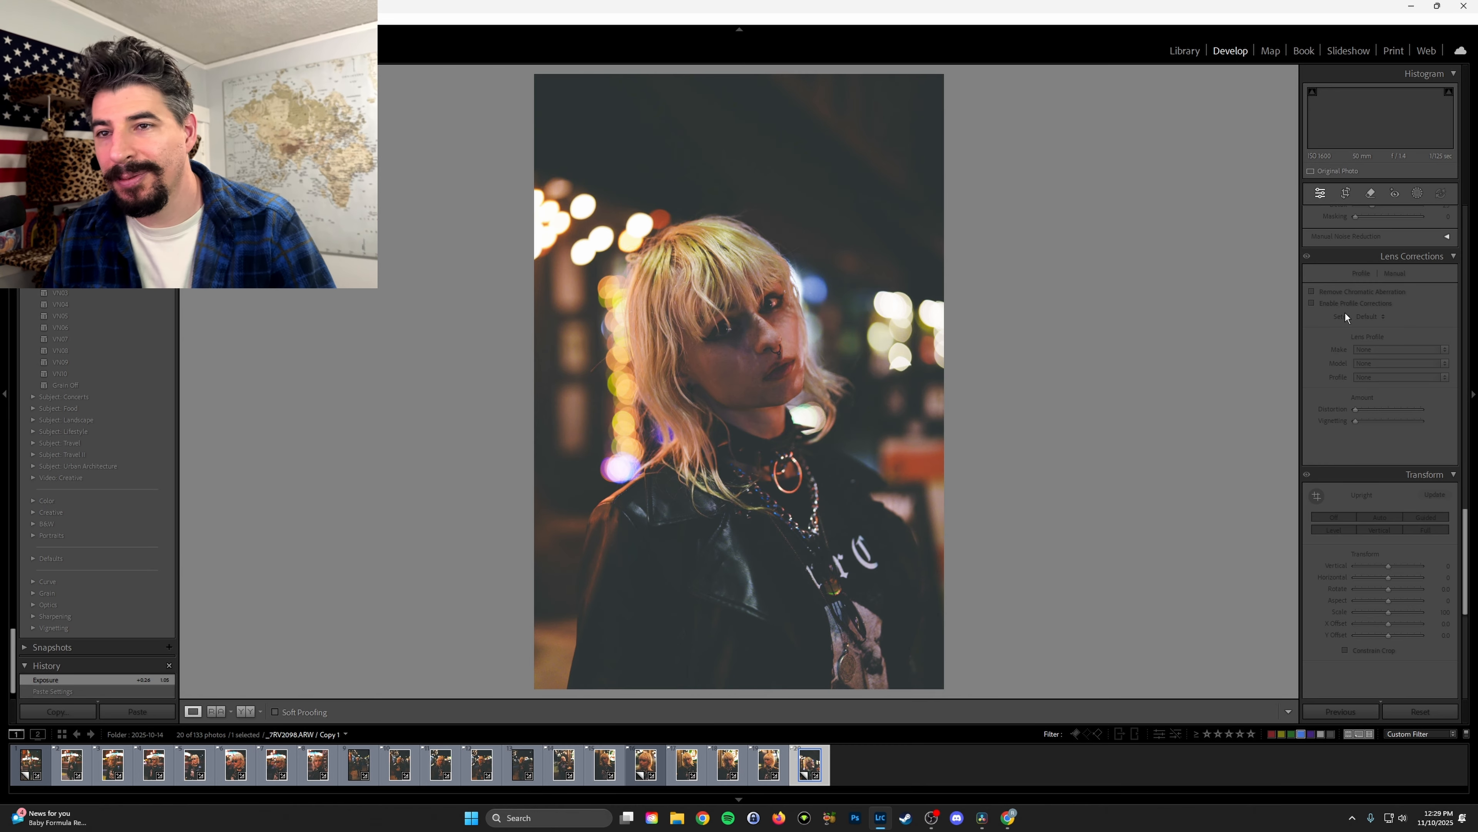
- Select all the photos in the filtered filmstrip, starting from the first one
scroll(1371, 315, down, 5)
scroll(1372, 314, up, 12)
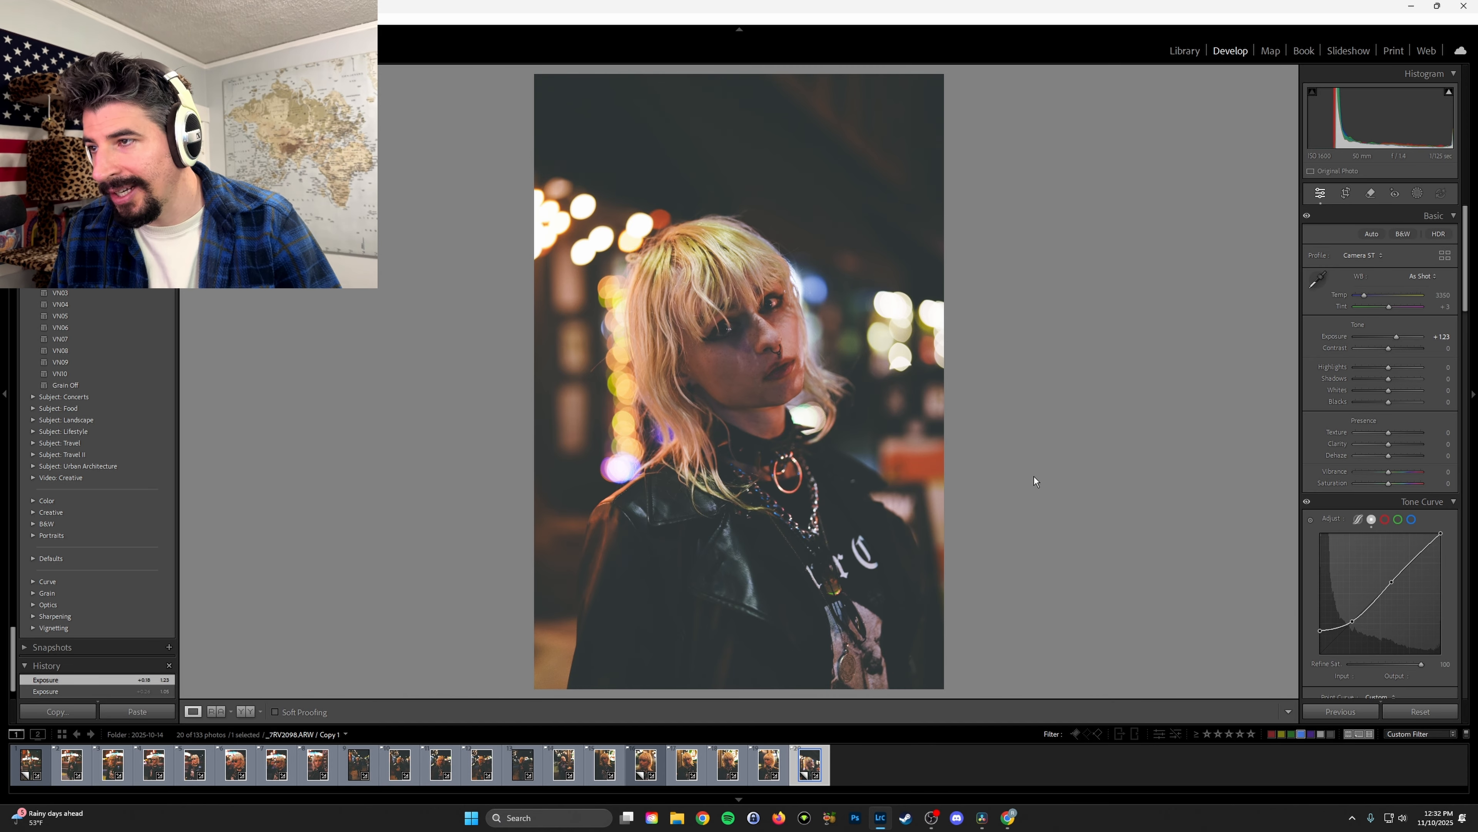
click(22, 769)
key(ctrl+a)
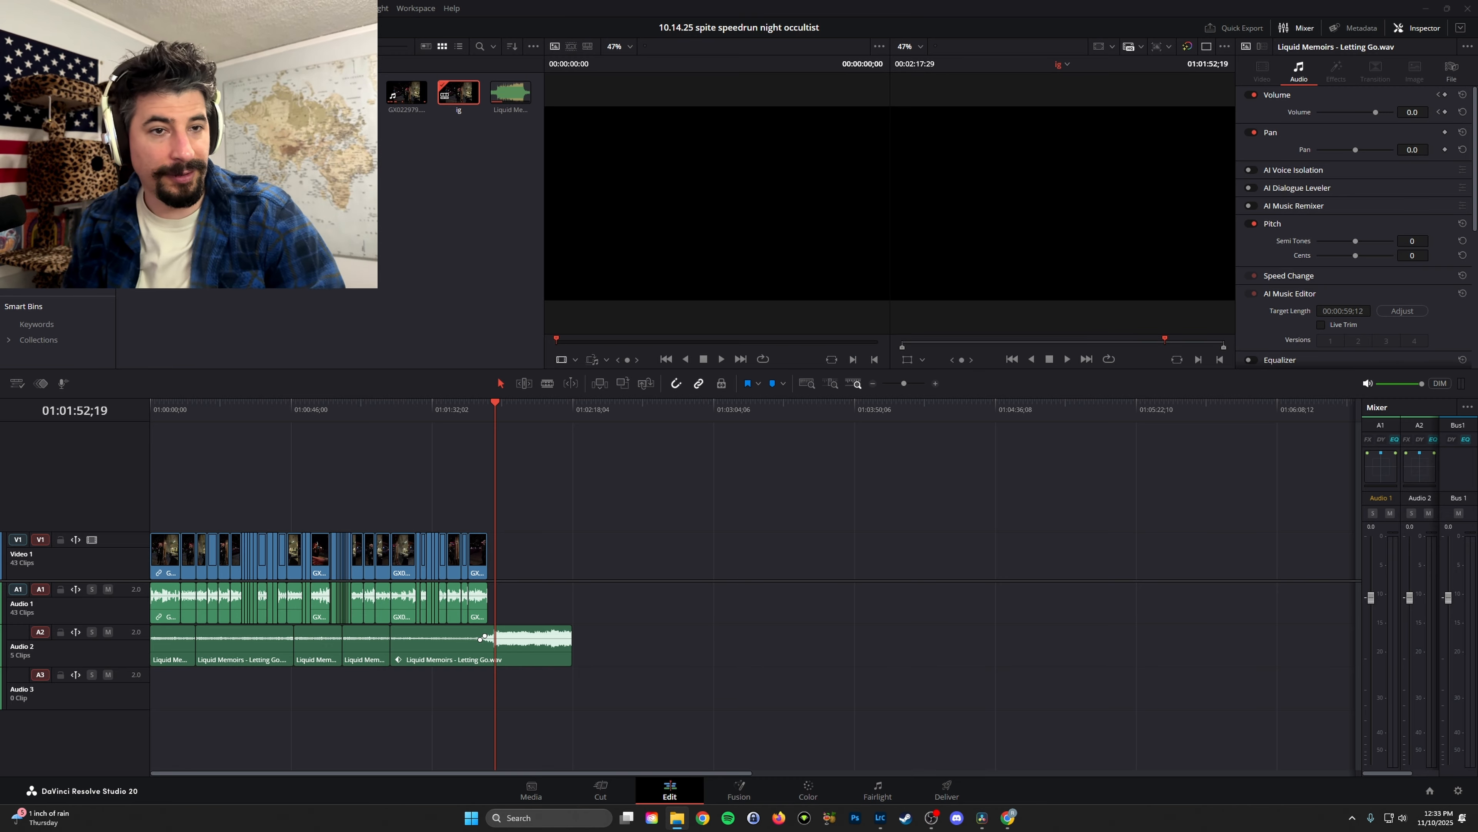
- Switch to DaVinci Resolve, import the finished JPG photos into the media pool and place them in sequence on Video 1 after the existing clips
drag(1477, 539, 288, 265)
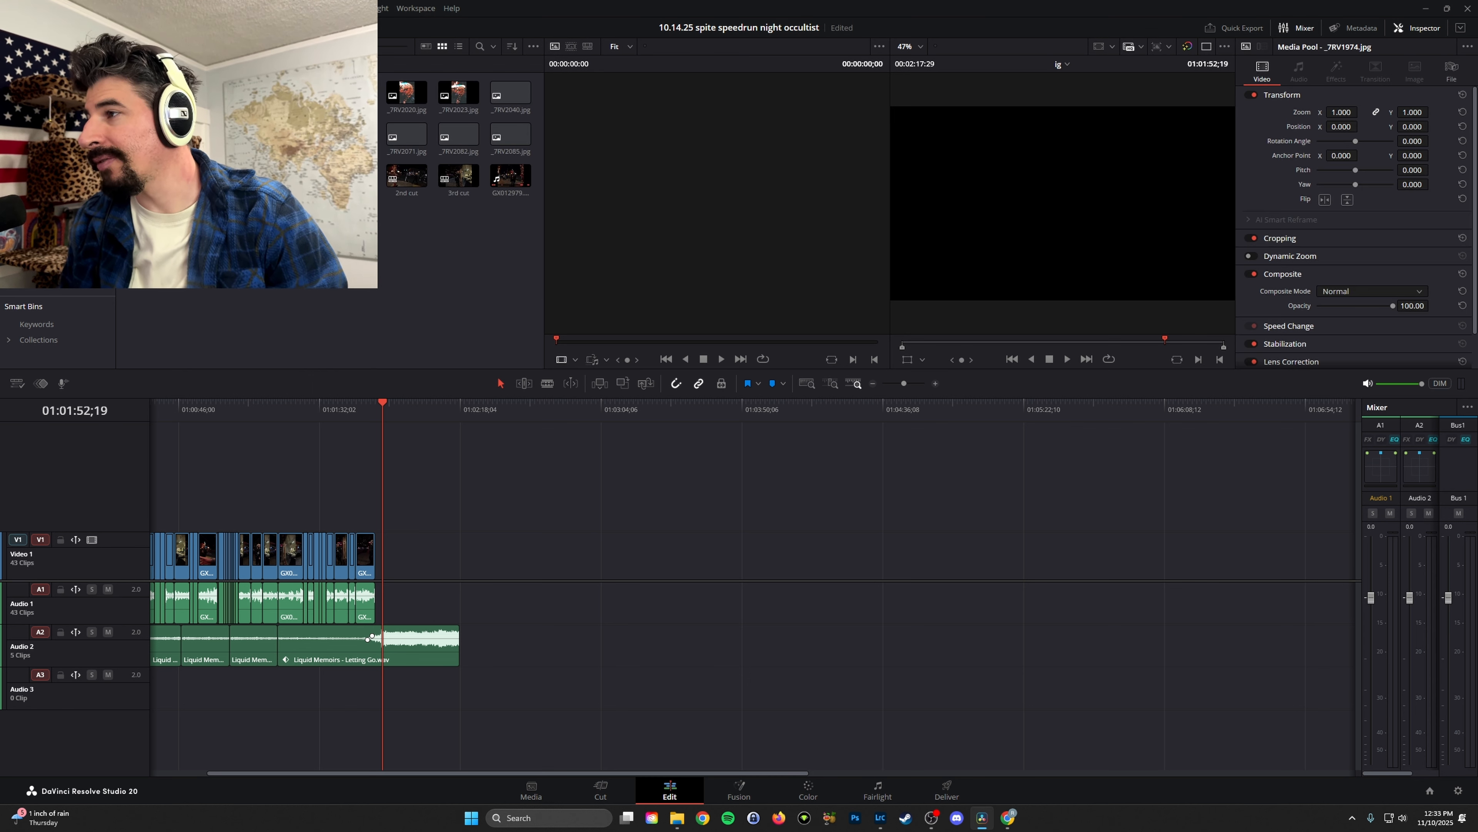
drag(288, 265, 494, 553)
click(499, 408)
drag(499, 408, 524, 410)
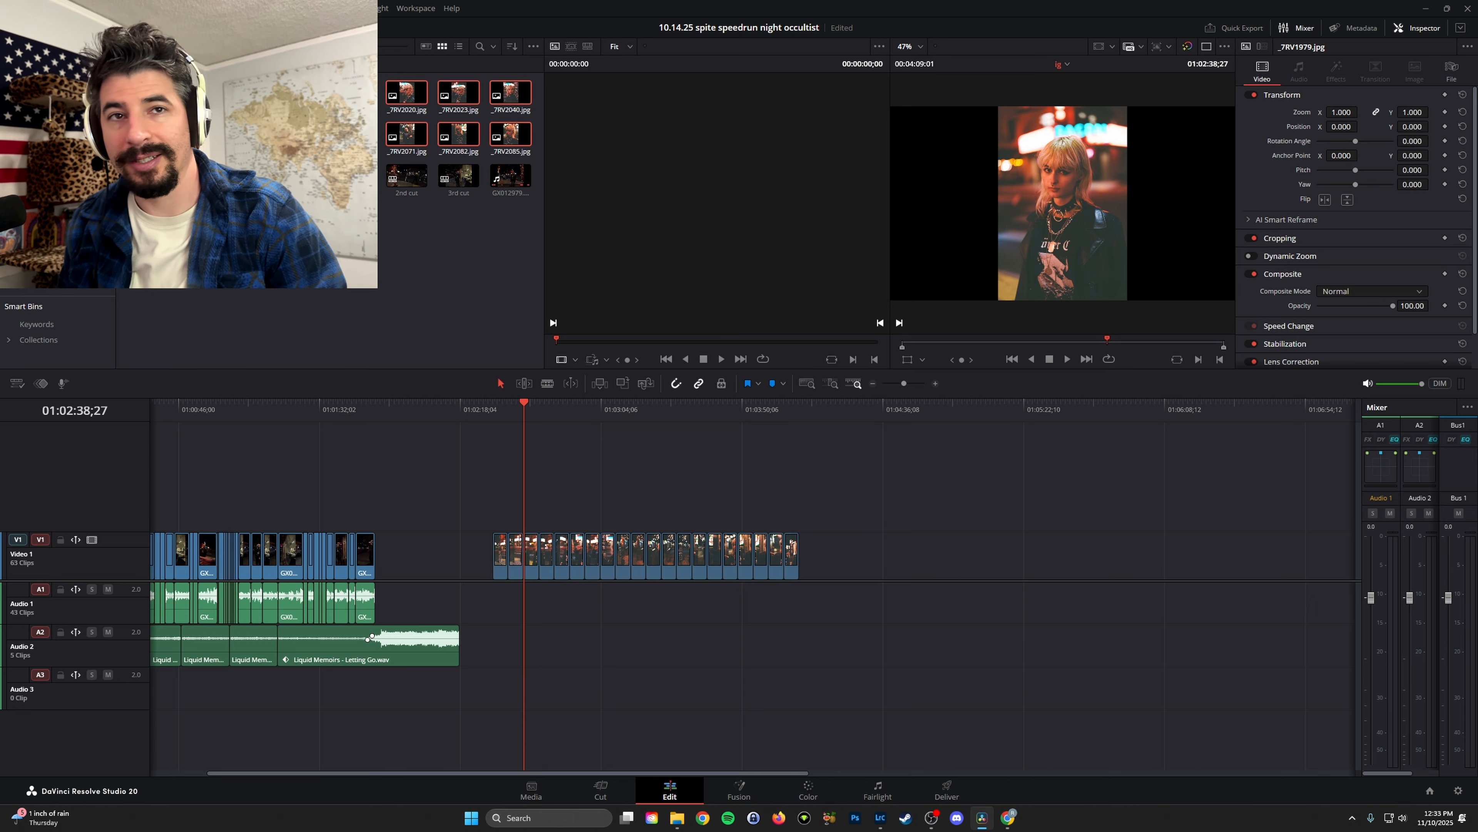
key(alt+Tab)
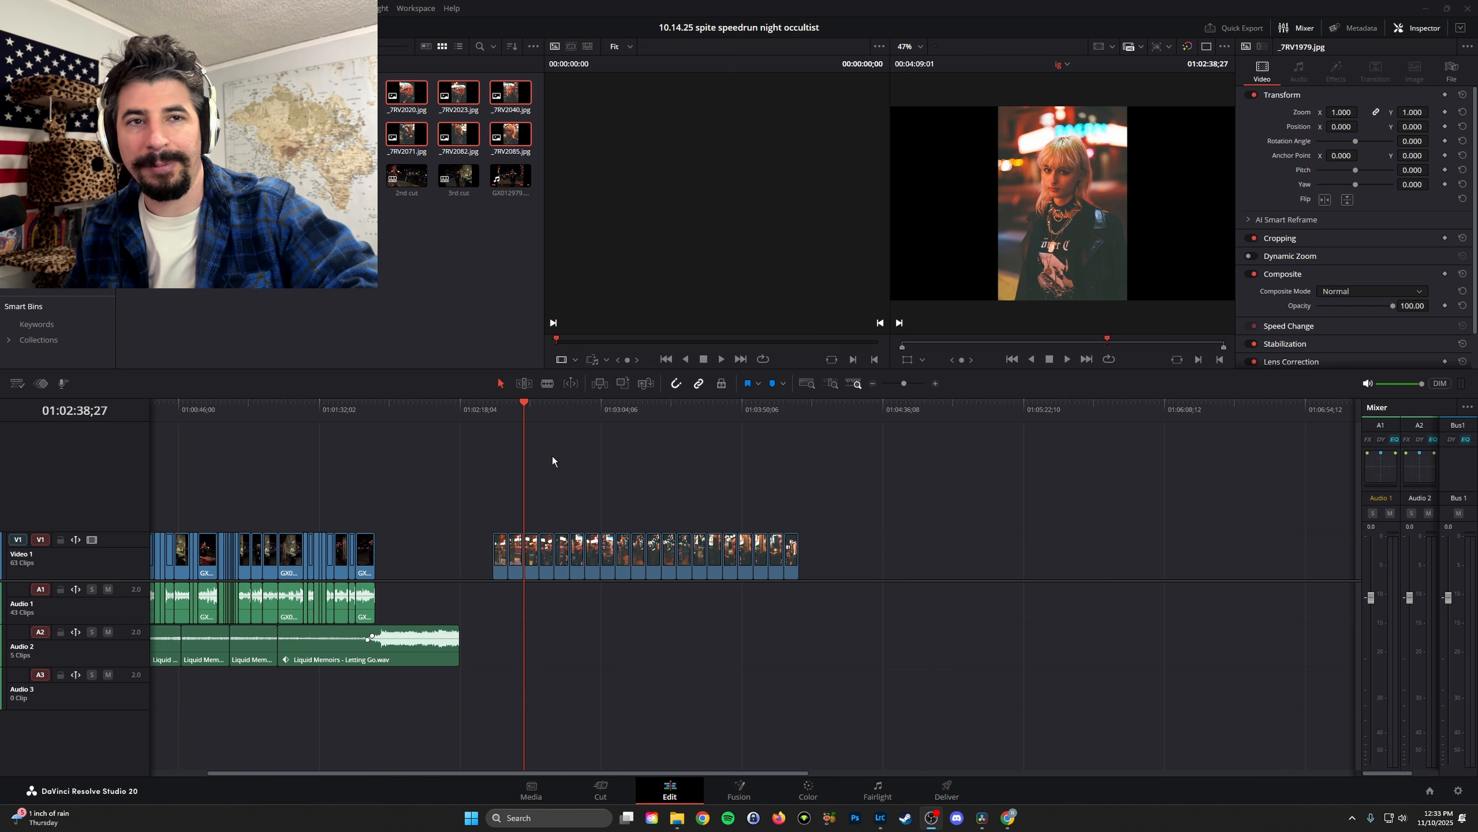
click(416, 7)
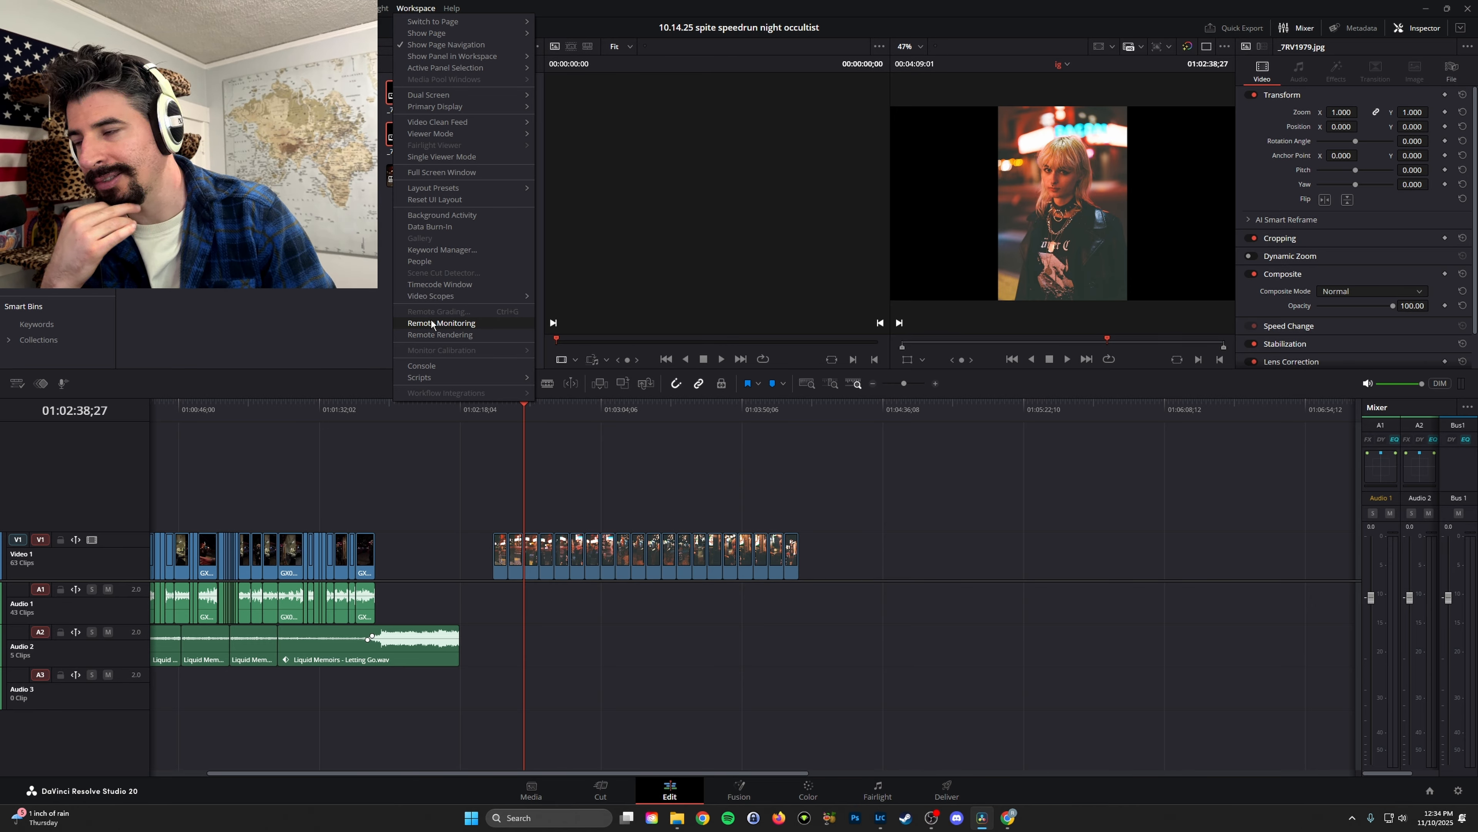
click(694, 4)
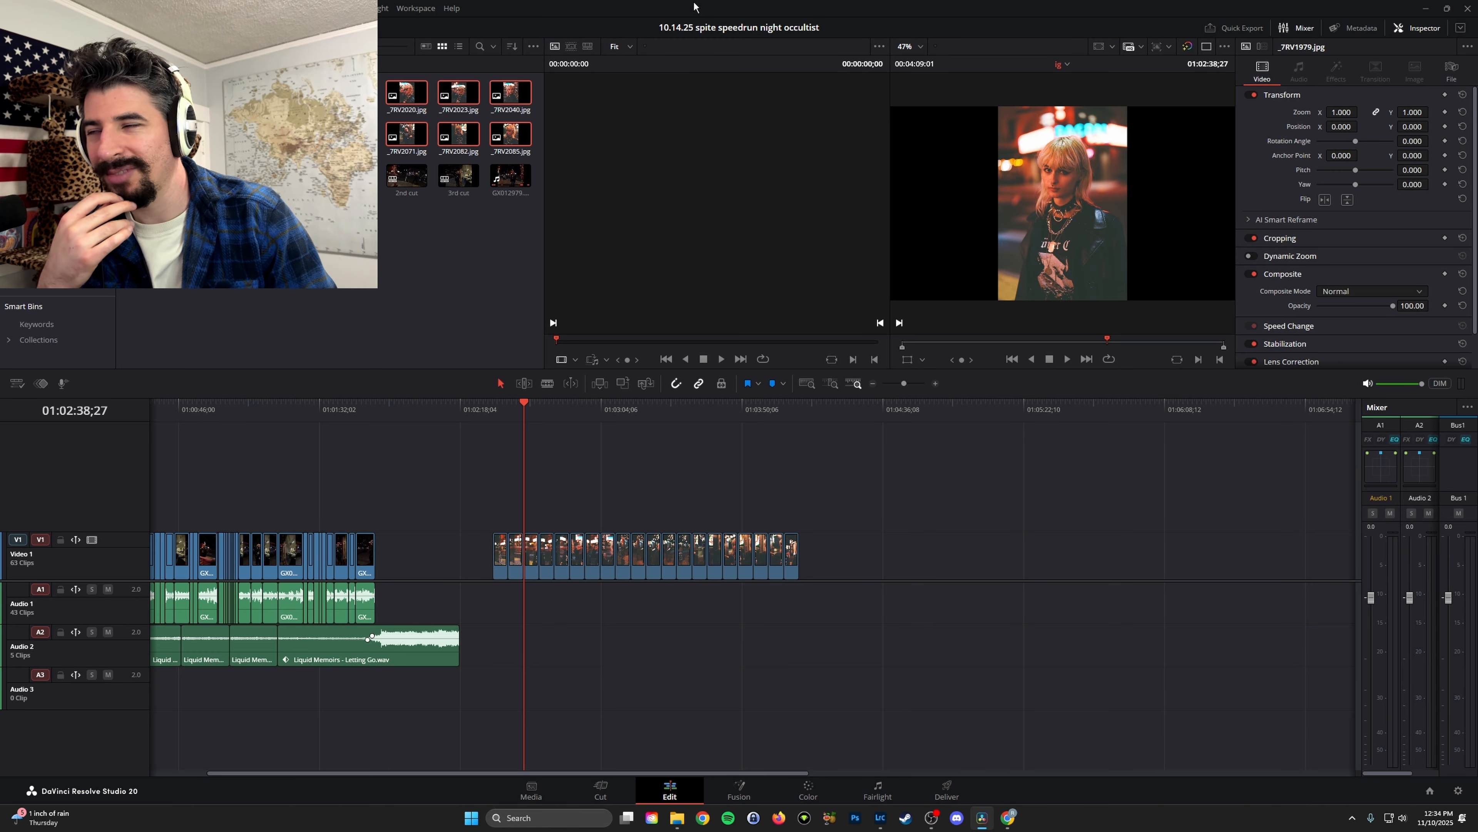